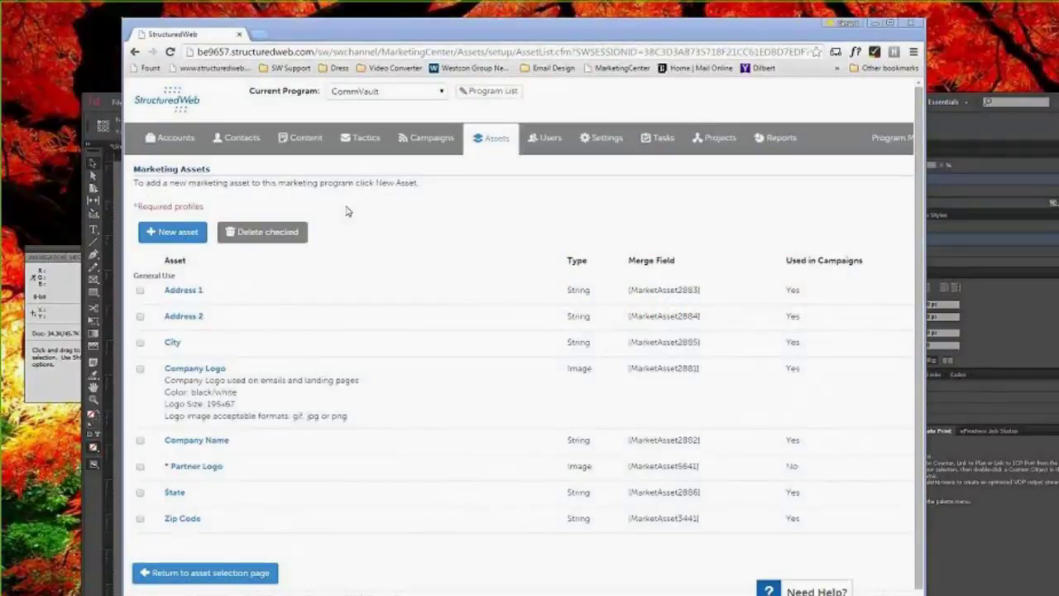
Review the Partner Logo and Company Logo account values among the program's assets, then return to the asset options page
left_click(493, 139)
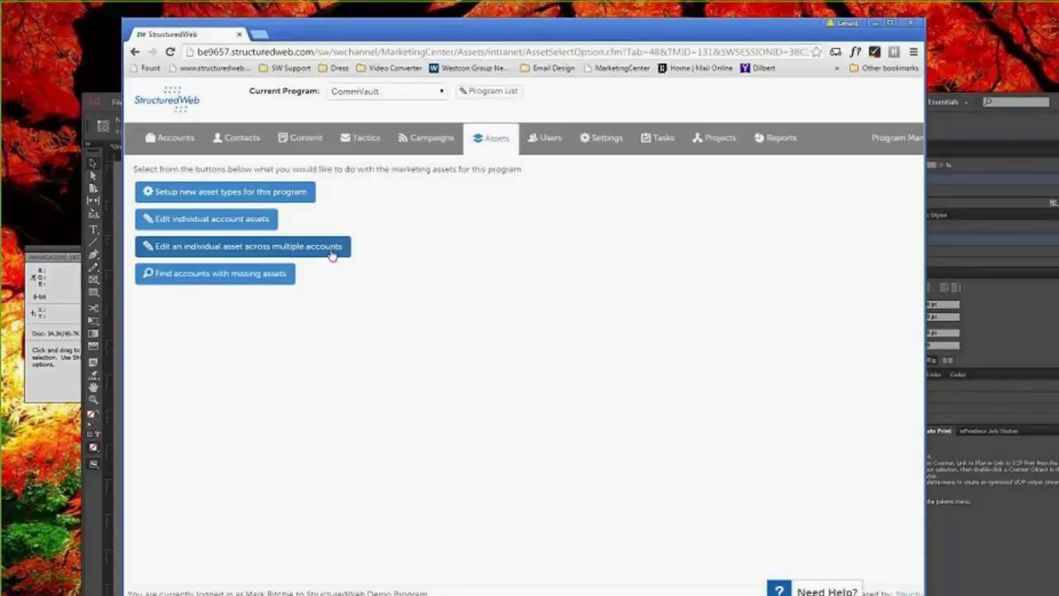
left_click(333, 255)
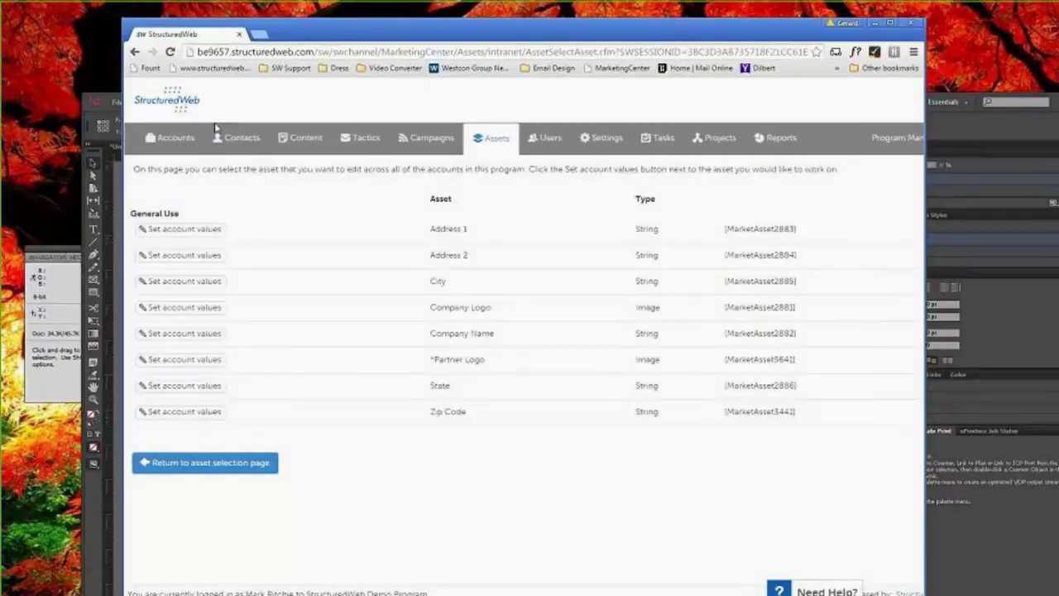
left_click(208, 361)
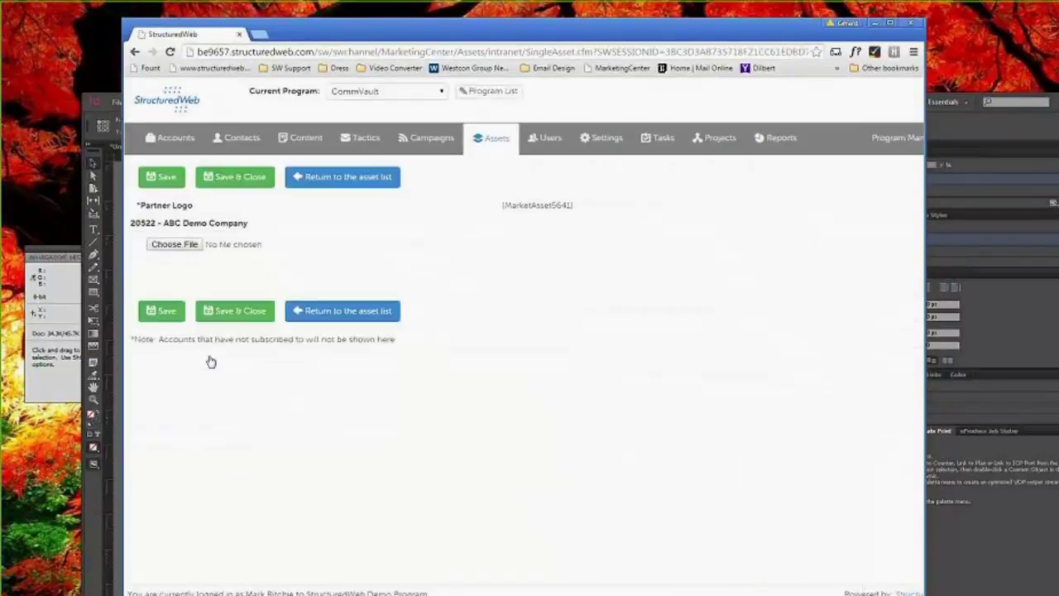
left_click(327, 310)
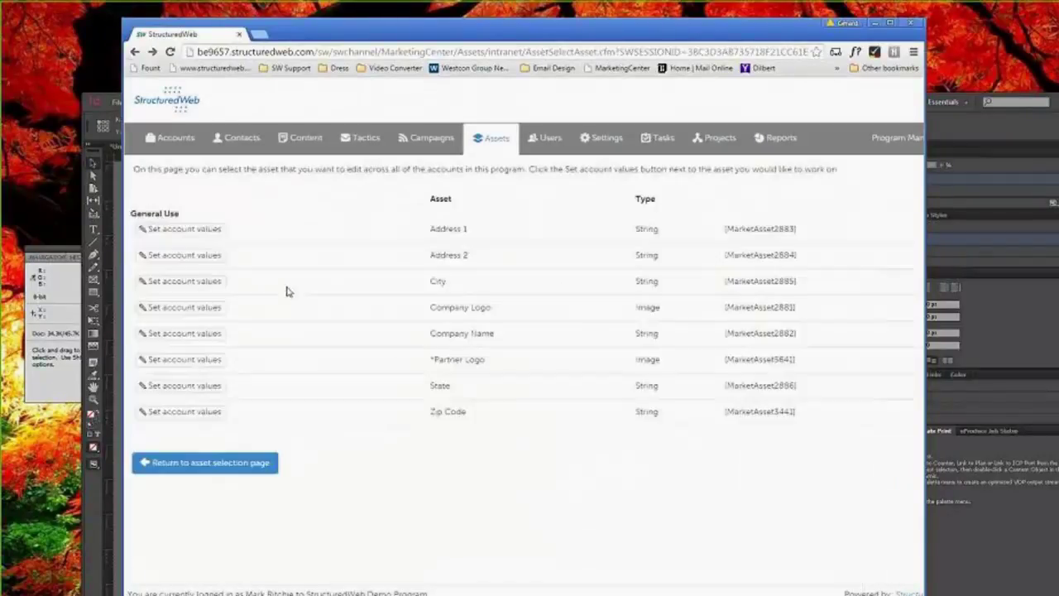
left_click(206, 307)
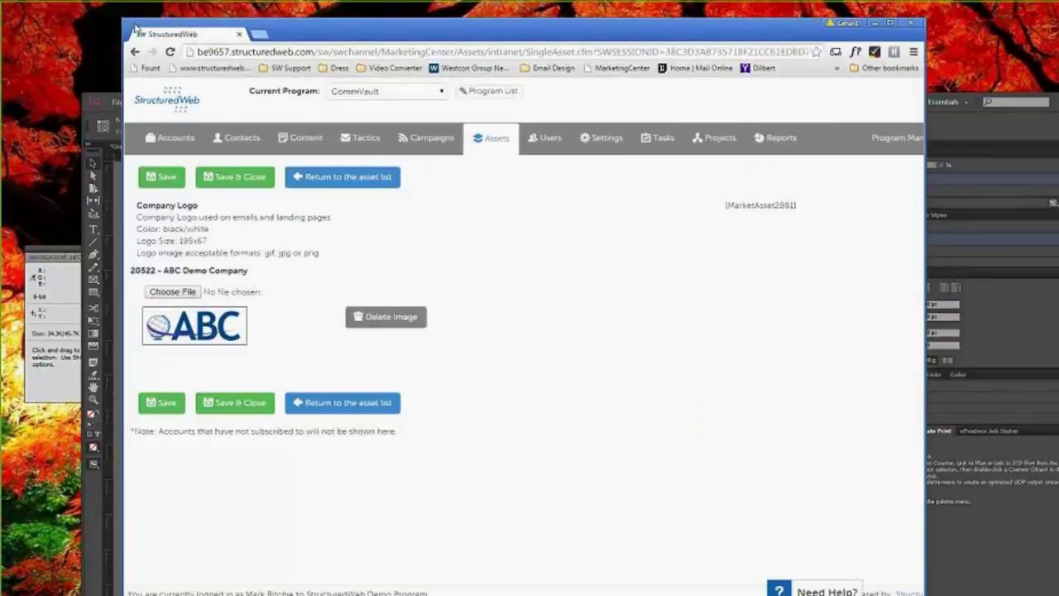
left_click(136, 51)
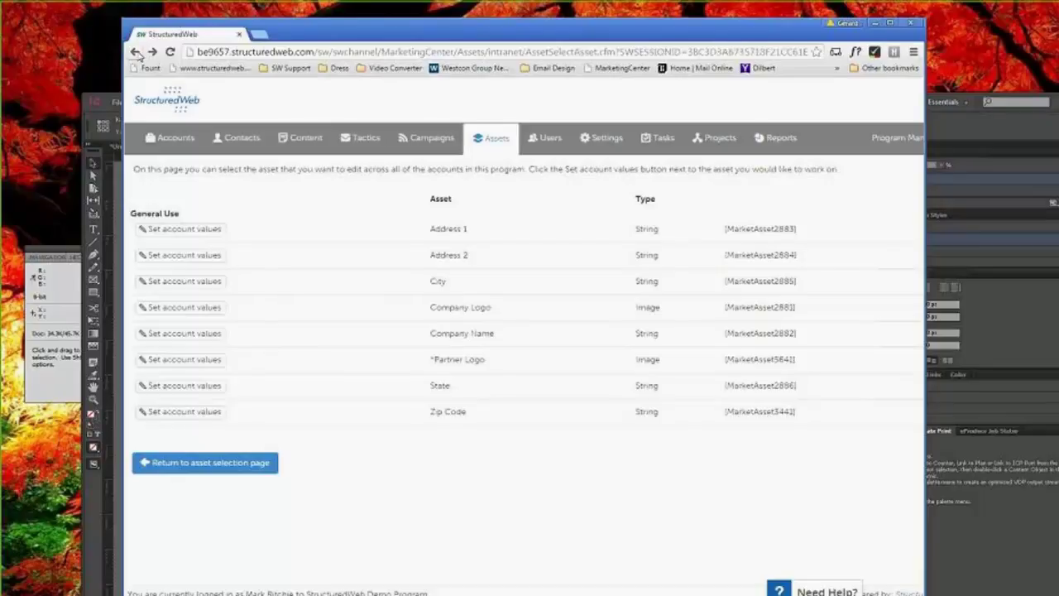
left_click(136, 51)
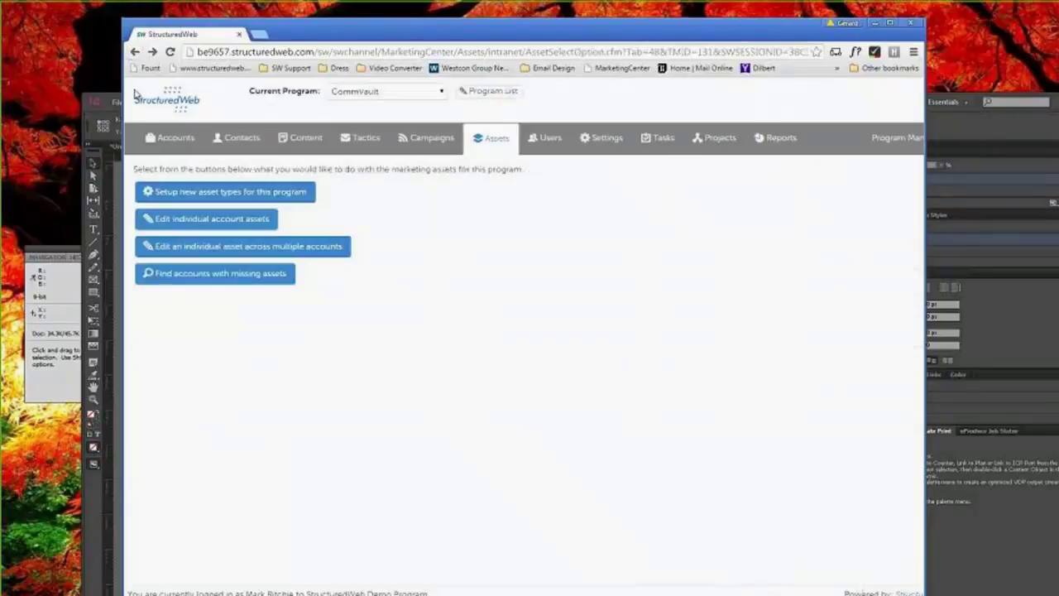
Switch to InDesign to view the blank document, then return to the browser
left_click(468, 14)
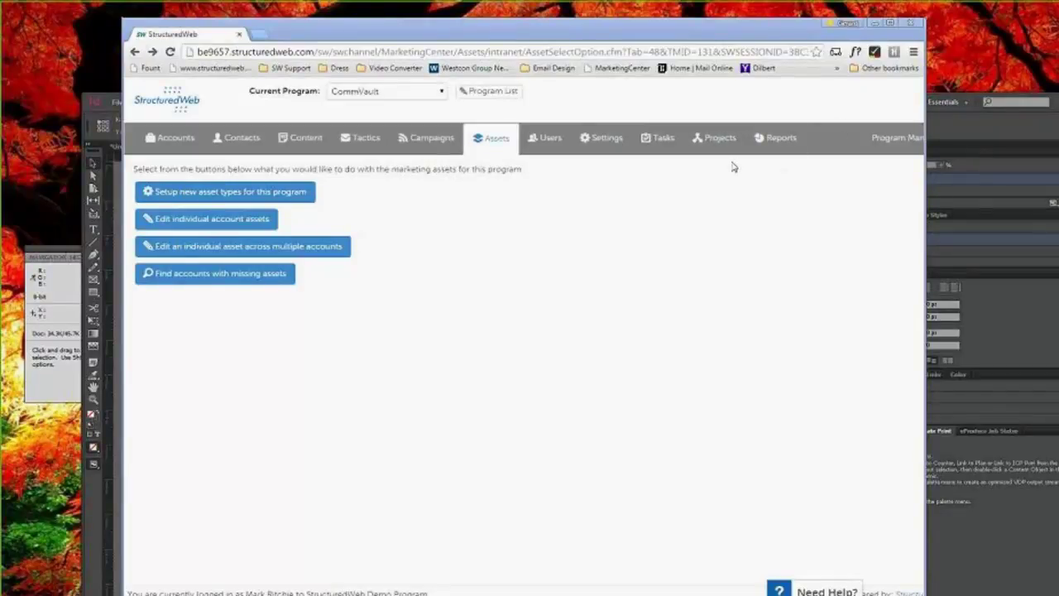
left_click(987, 132)
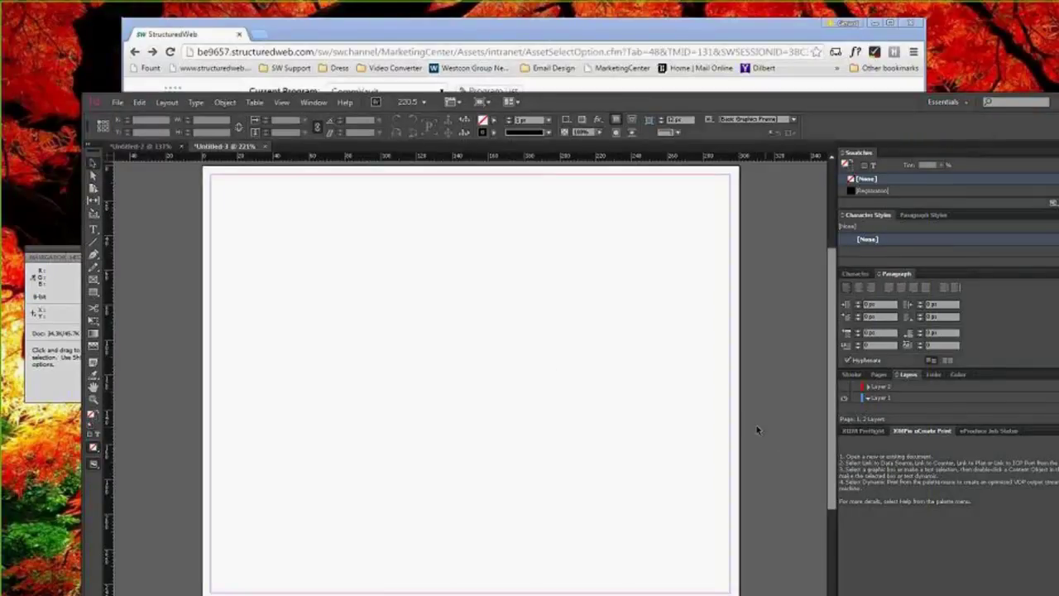
left_click(510, 34)
Open the CommVault Email from the email tactics and look through its preview
left_click(401, 148)
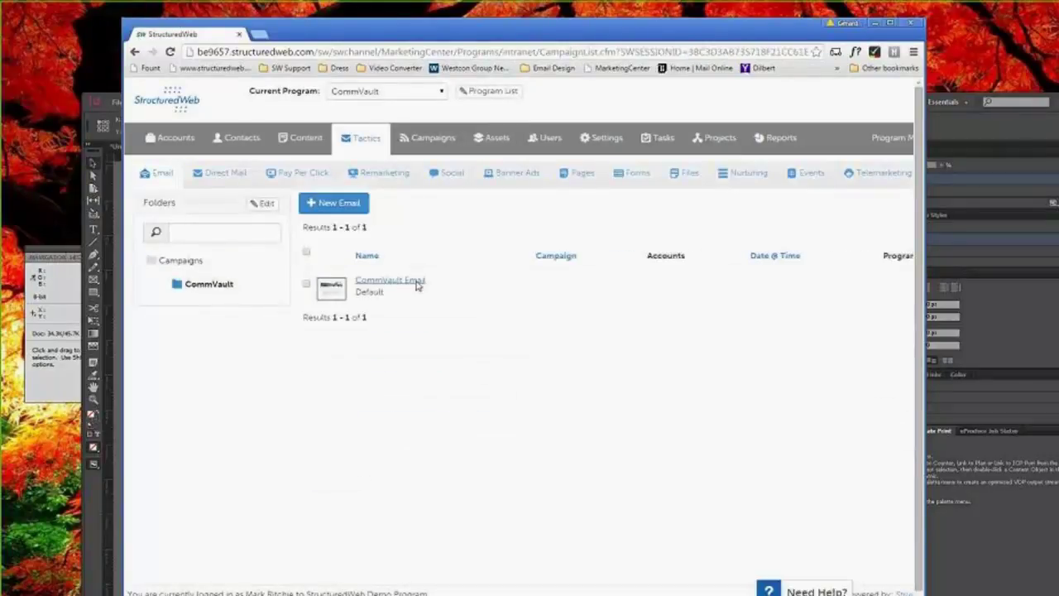
left_click(397, 280)
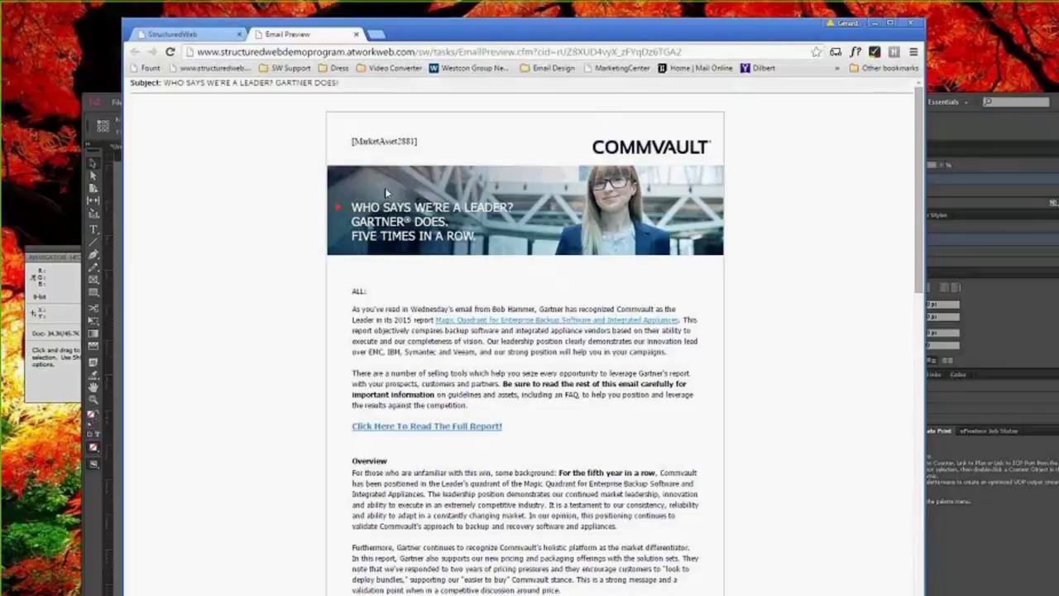
scroll(394, 324, "down", 10)
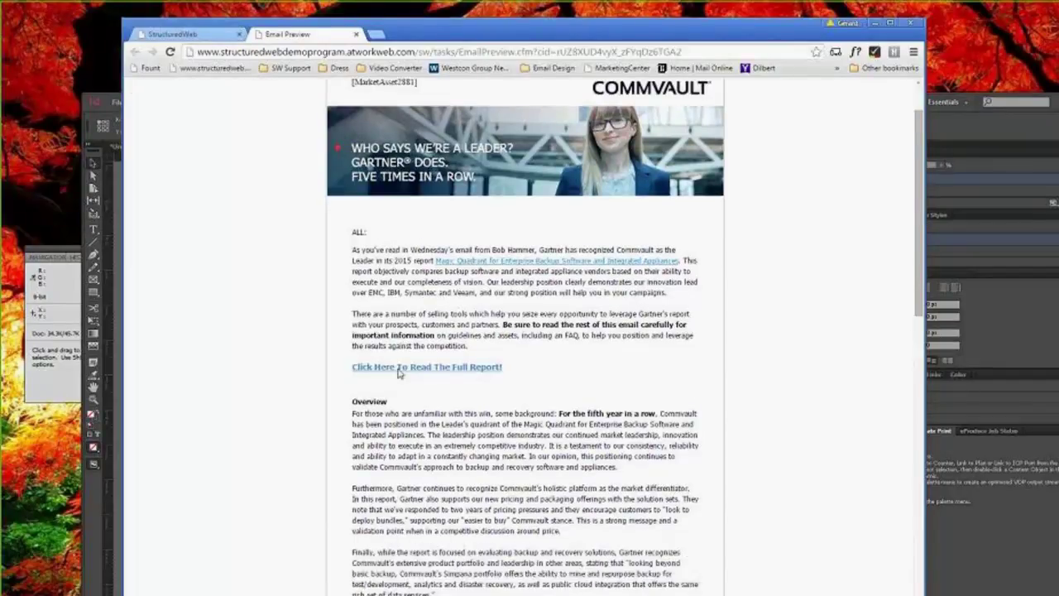
scroll(480, 401, "up", 10)
Check the email's banner image choices, save the email with the banner of the man, and refresh its preview
left_click(183, 34)
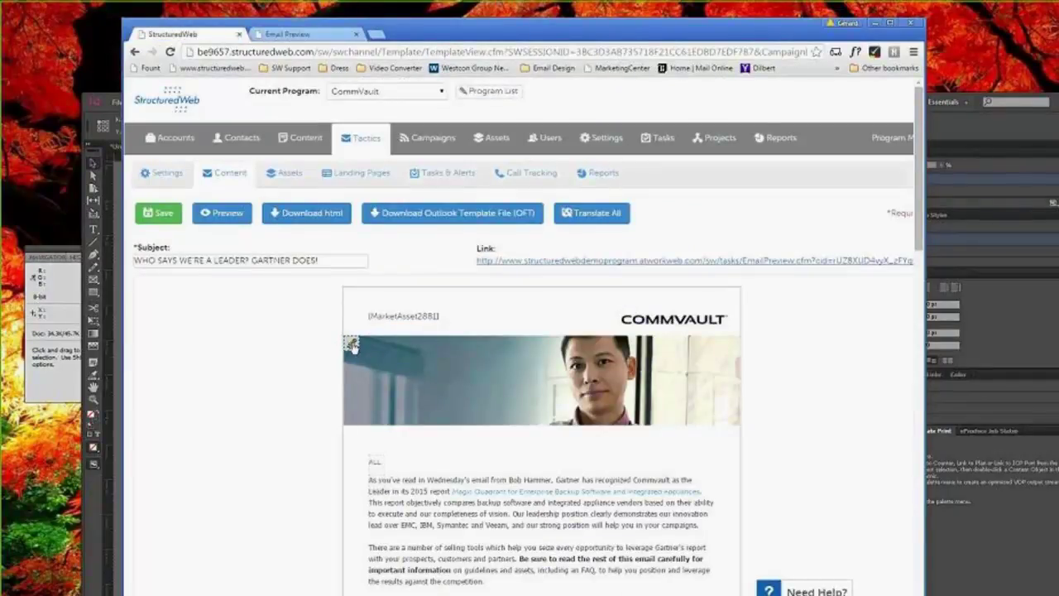
left_click(352, 344)
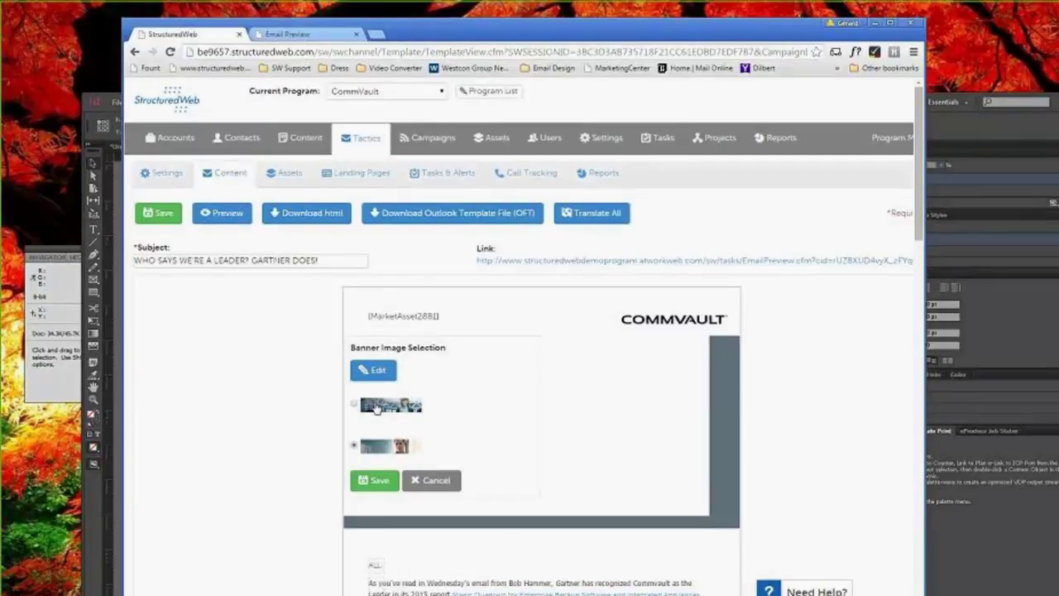
left_click(432, 481)
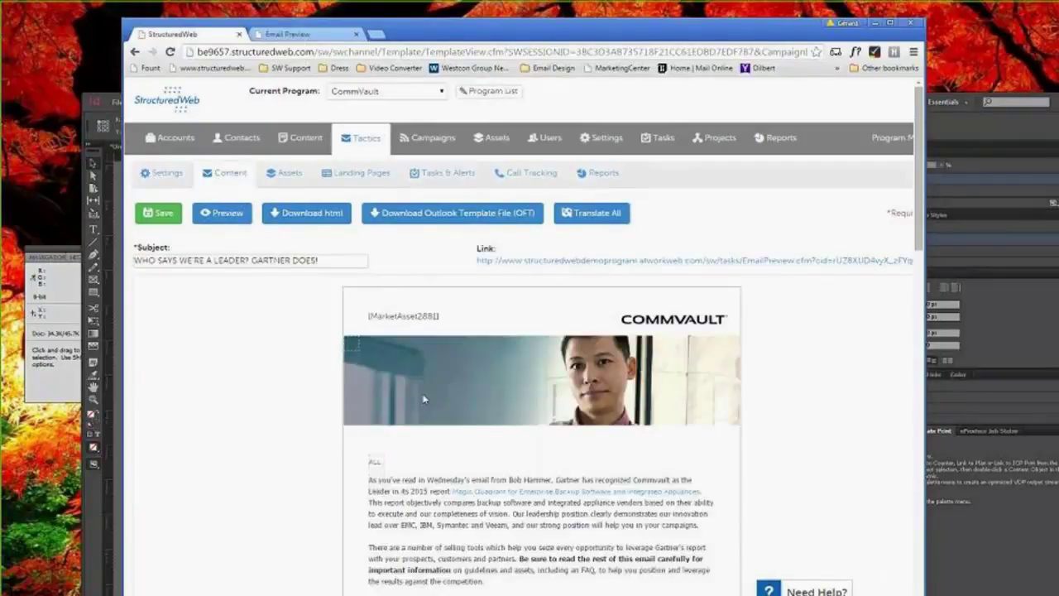
left_click(159, 213)
left_click(303, 35)
left_click(170, 53)
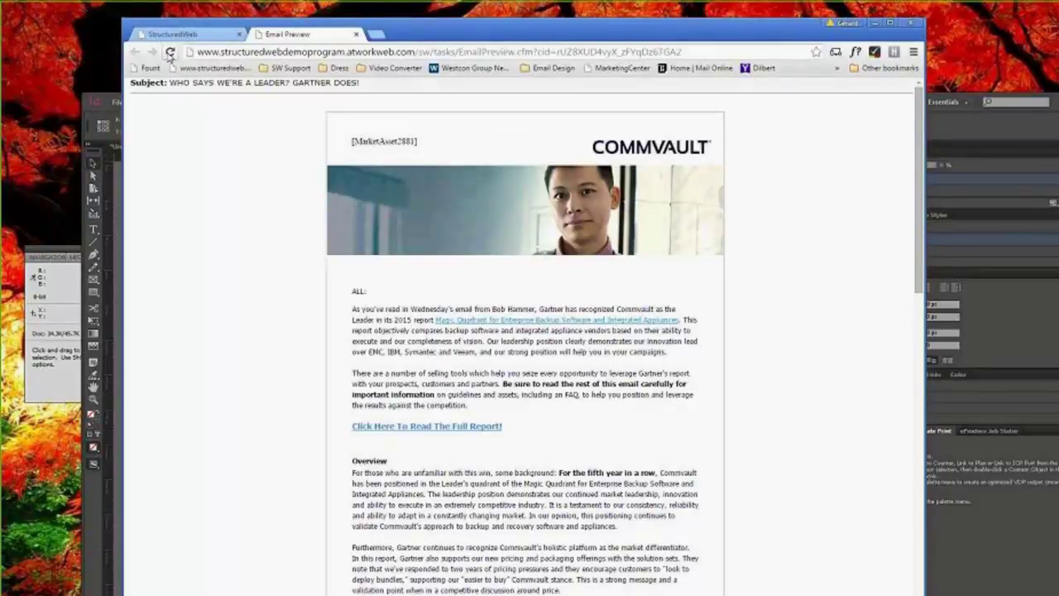
Set the email's banner to the "WHO SAYS WE'RE A LEADER?" image, save the email, and refresh its preview
left_click(173, 34)
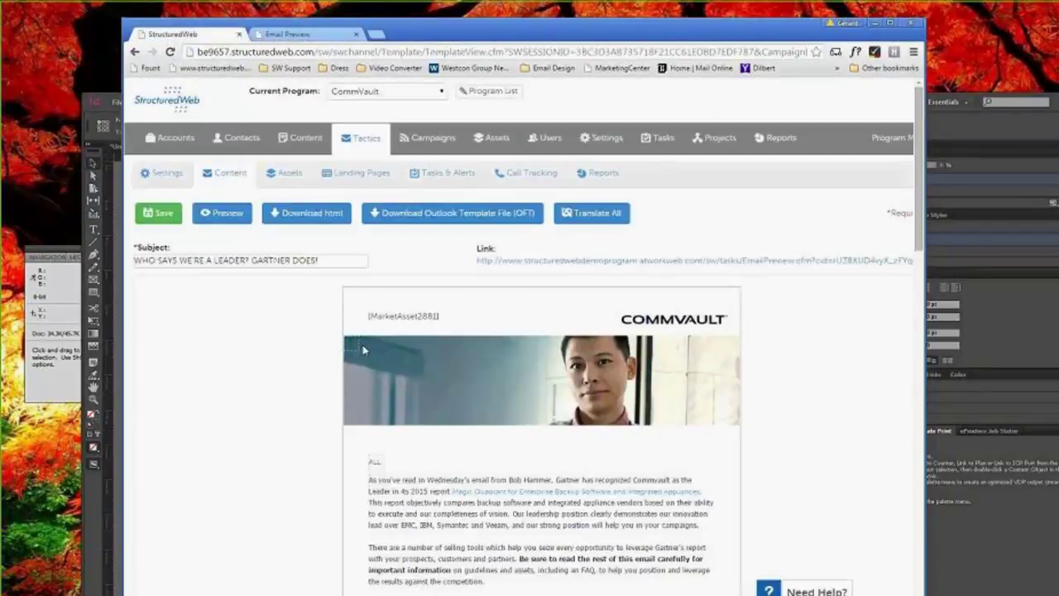
left_click(370, 377)
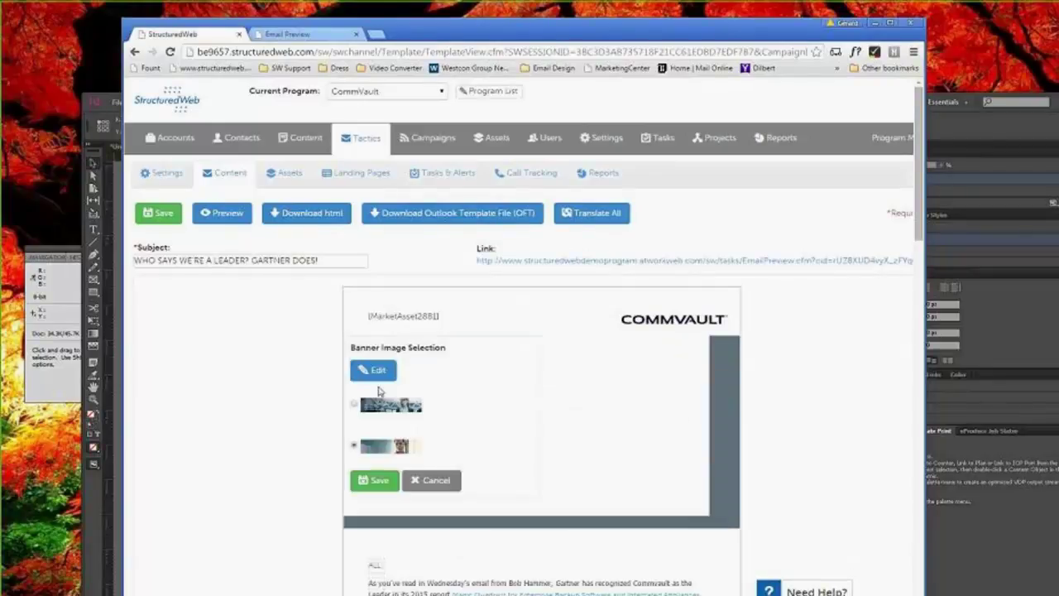
left_click(354, 404)
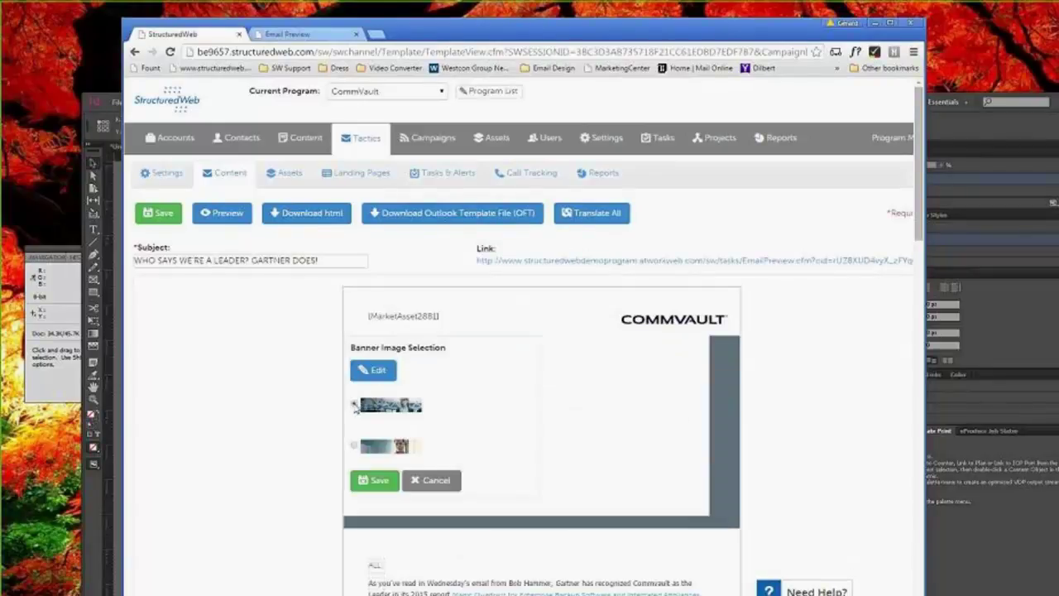
left_click(373, 483)
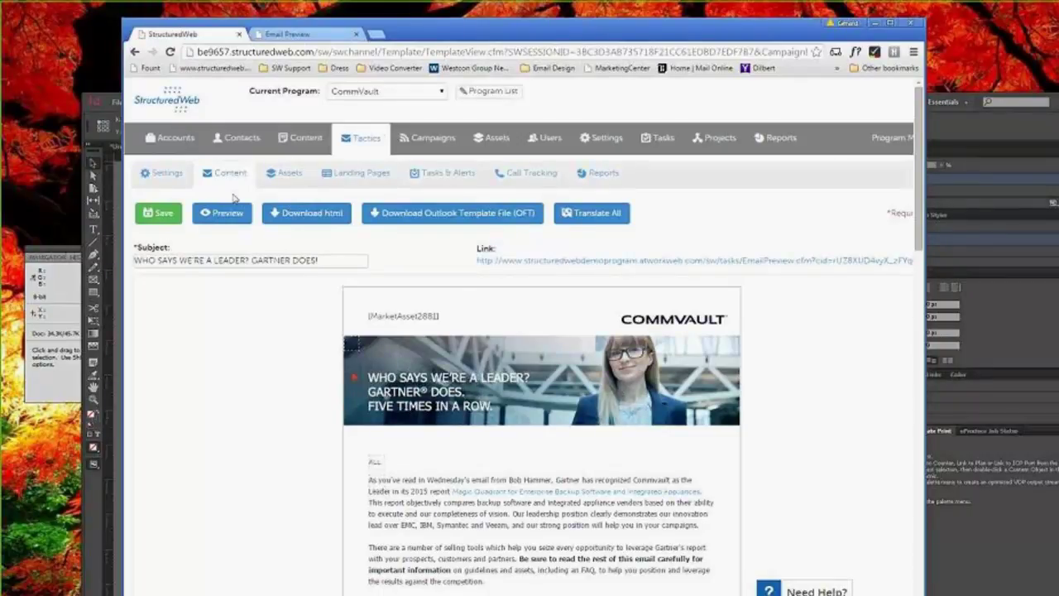
left_click(162, 213)
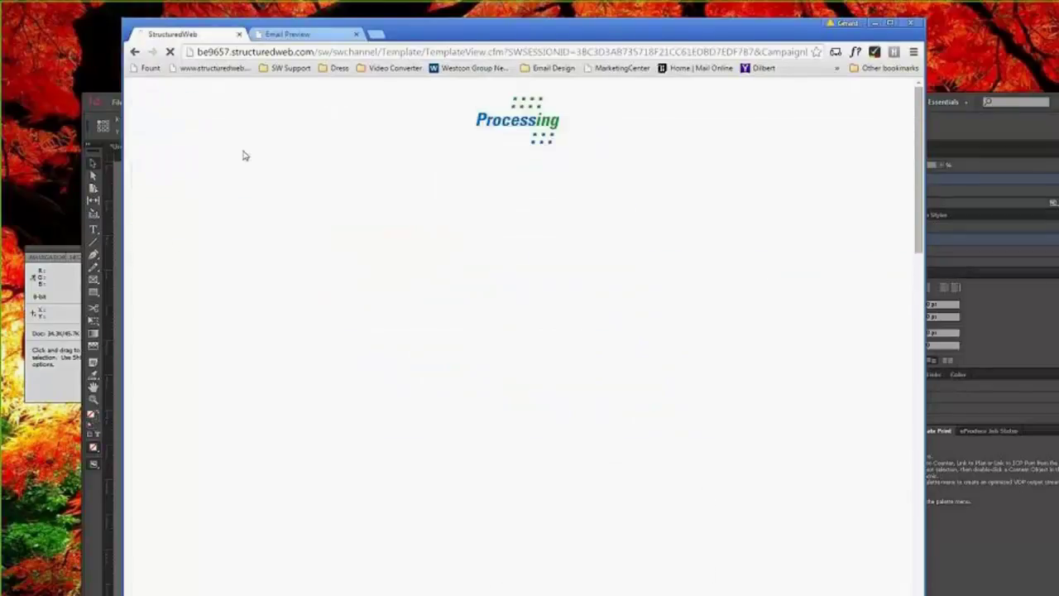
left_click(289, 43)
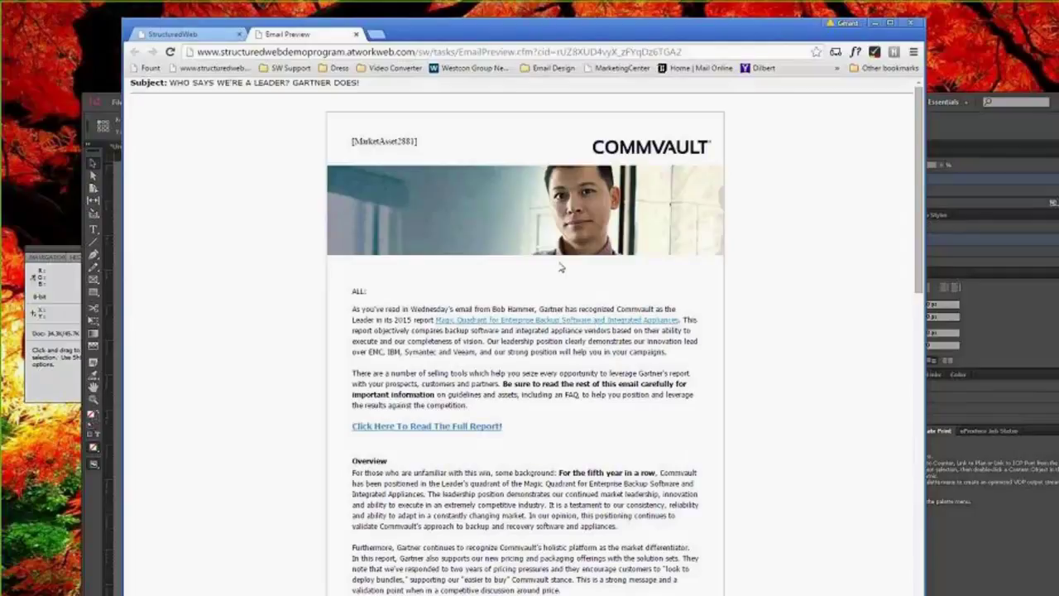
left_click(171, 53)
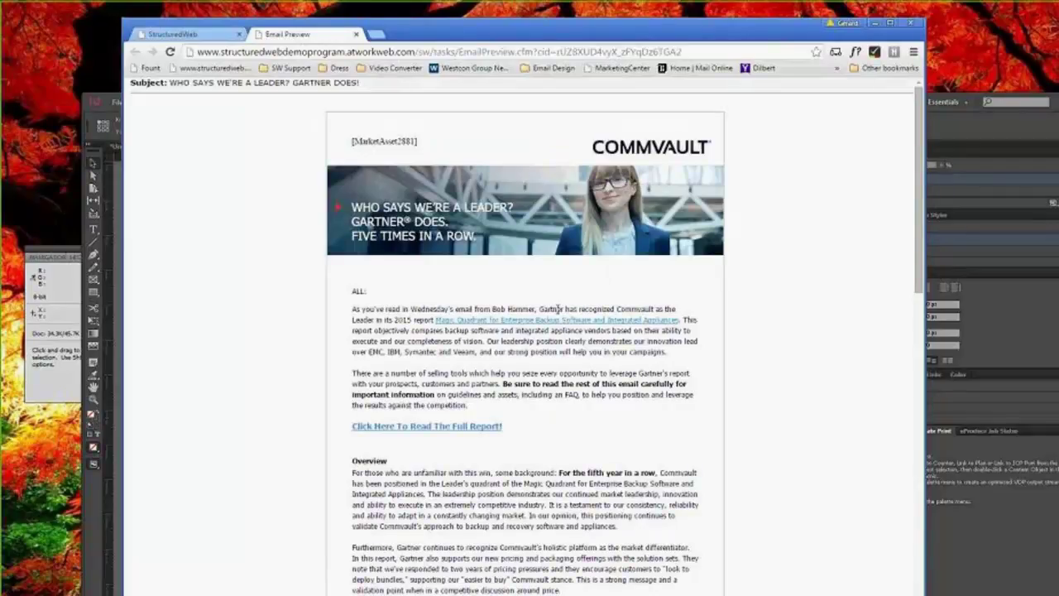
Switch to Content Manager and open the banner ad templates after viewing the custom image templates
left_click(180, 36)
left_click(890, 138)
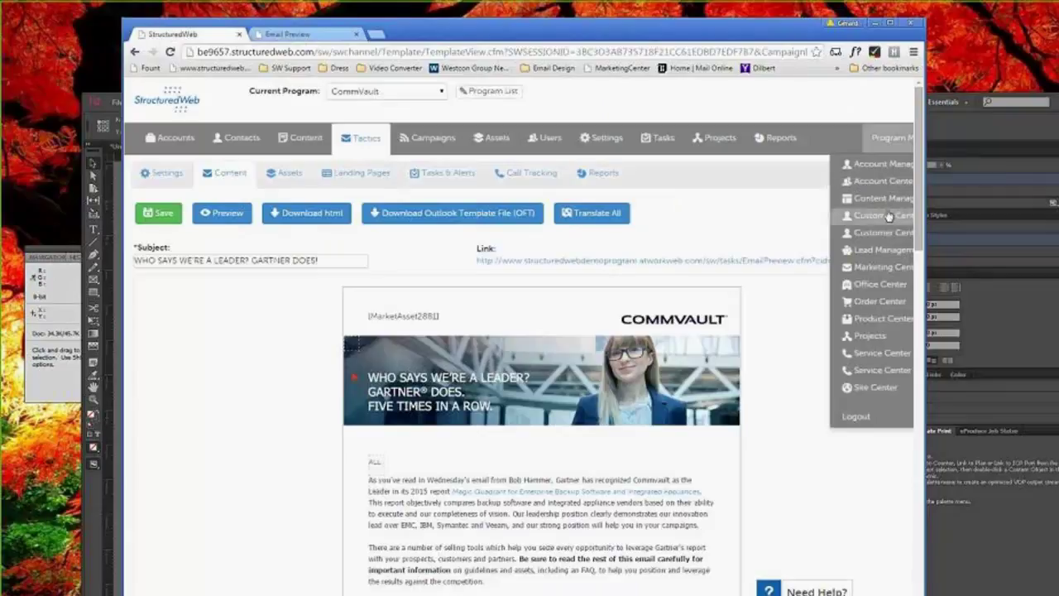
left_click(883, 215)
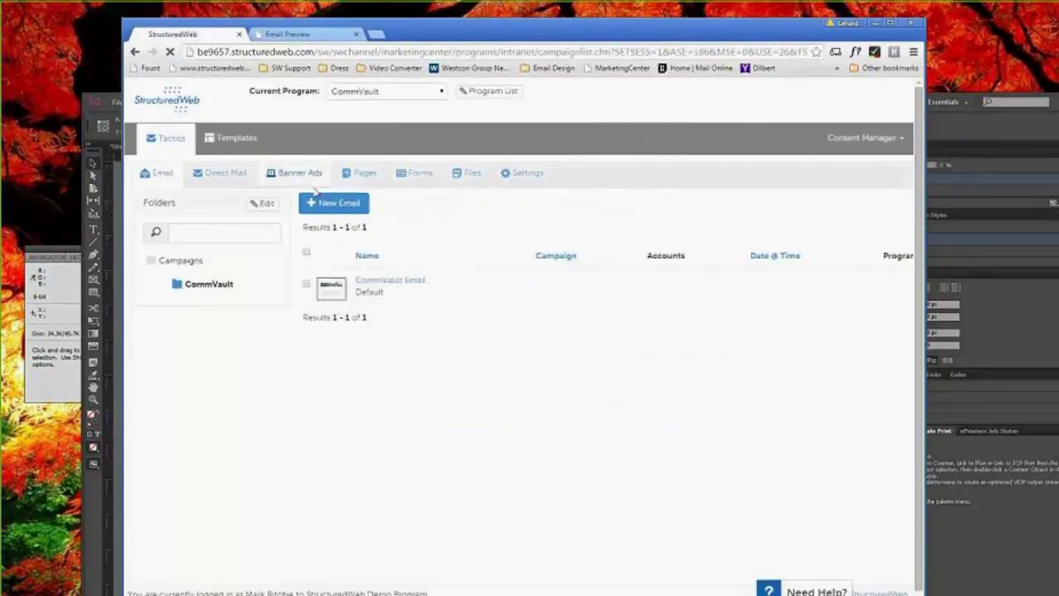
left_click(93, 172)
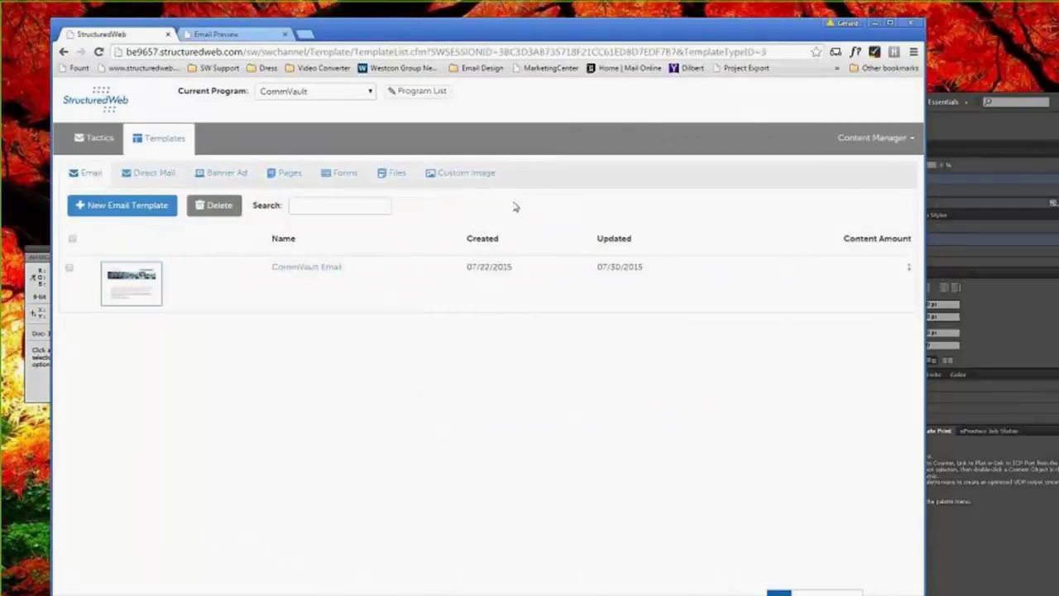
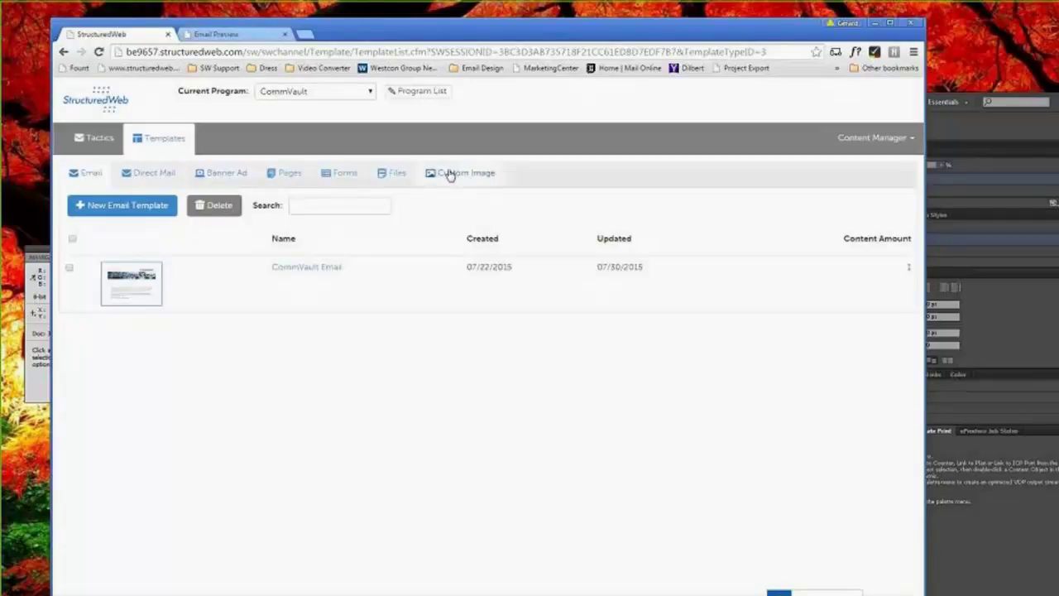
left_click(483, 187)
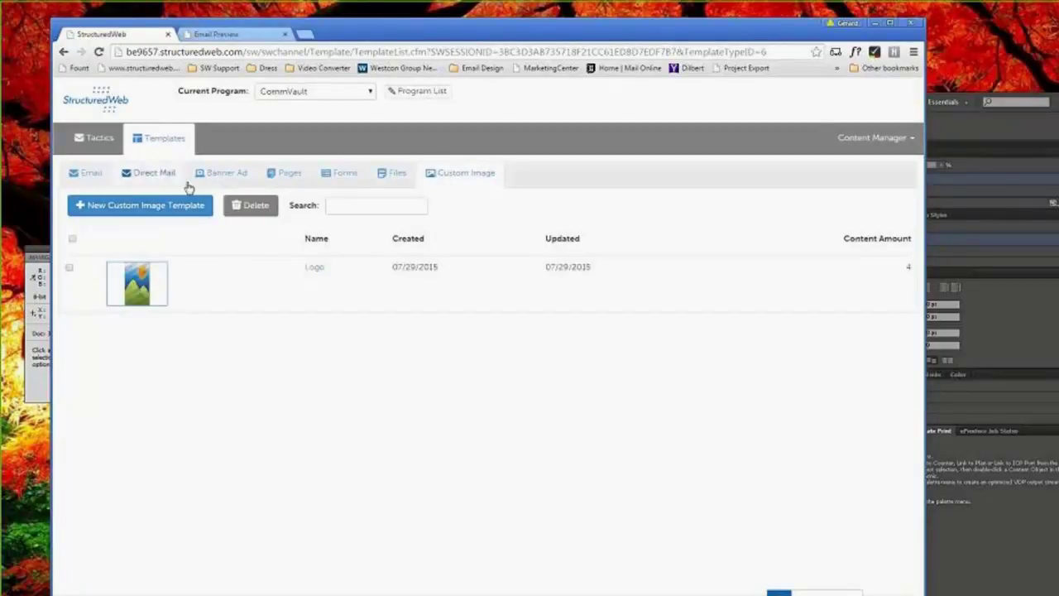
left_click(232, 179)
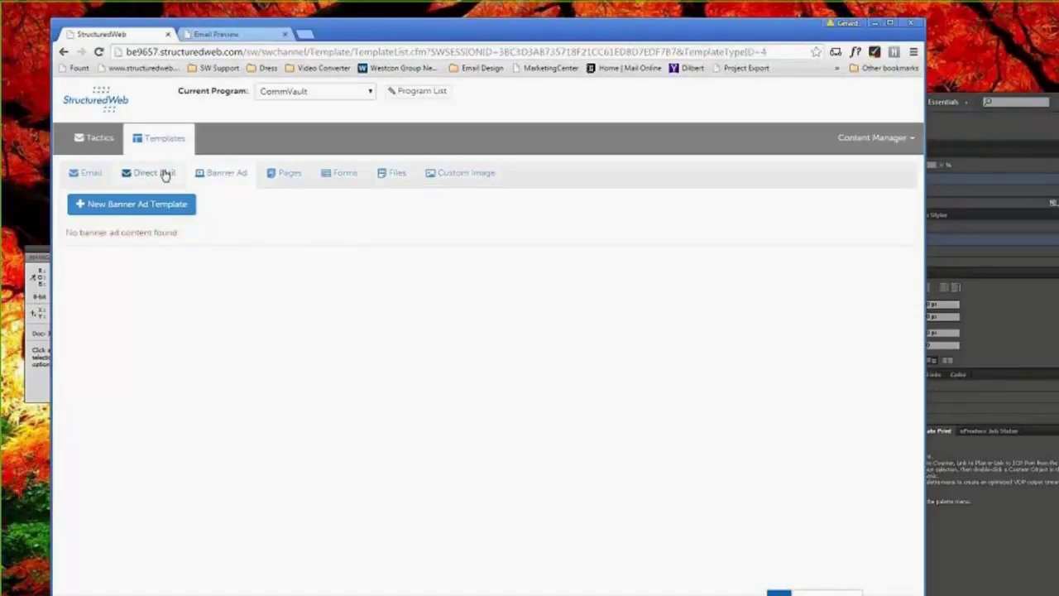
Create a banner ad template named "CommVault Banner Ad" for the CommVault program and save it
left_click(158, 213)
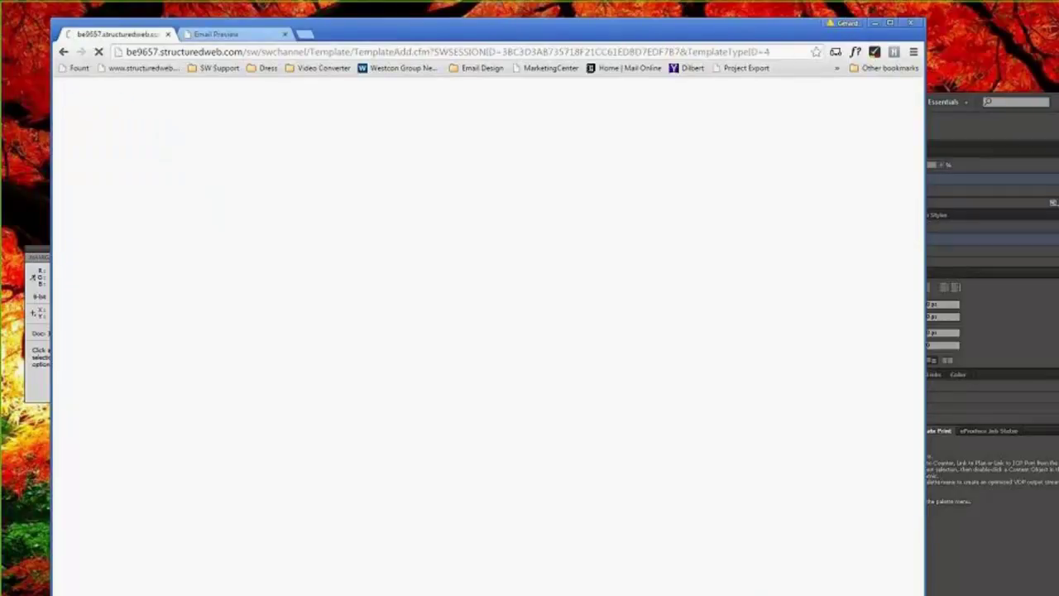
left_click(206, 173)
type("Co")
key("Down")
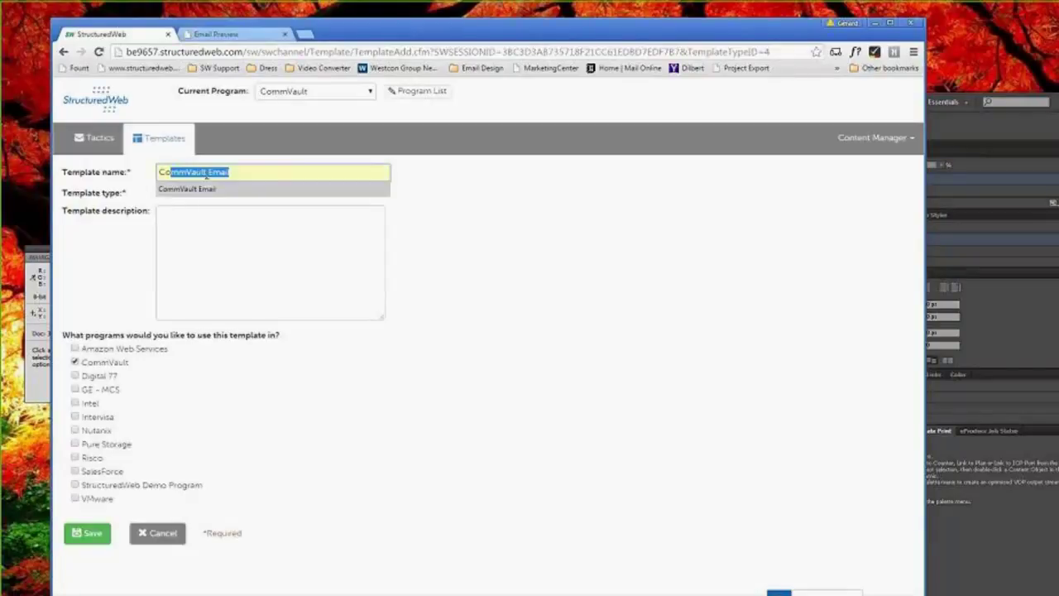
key("Return")
key("BackSpace")
key("BackSpace")
key("BackSpace")
key("BackSpace")
key("BackSpace")
key("BackSpace")
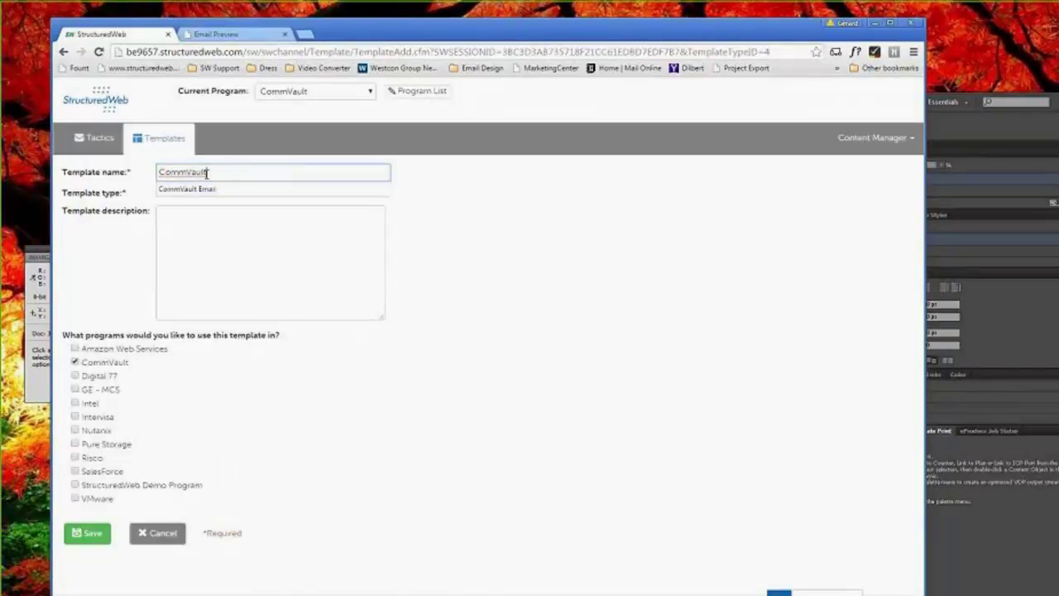
type("Banner Ad")
left_click(87, 533)
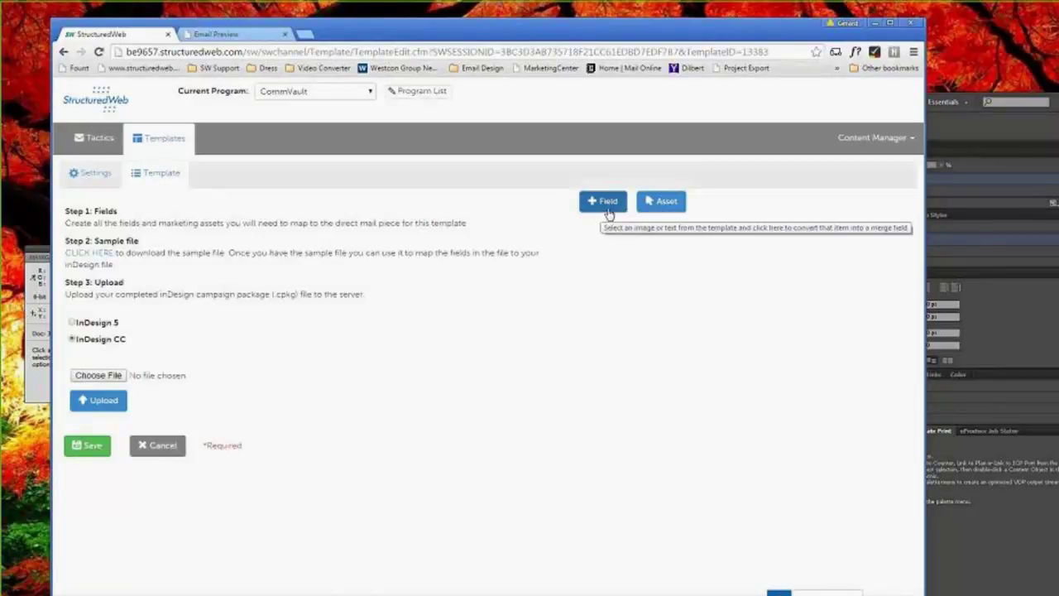
Add the Company Logo marketing asset to the banner ad template
left_click(663, 204)
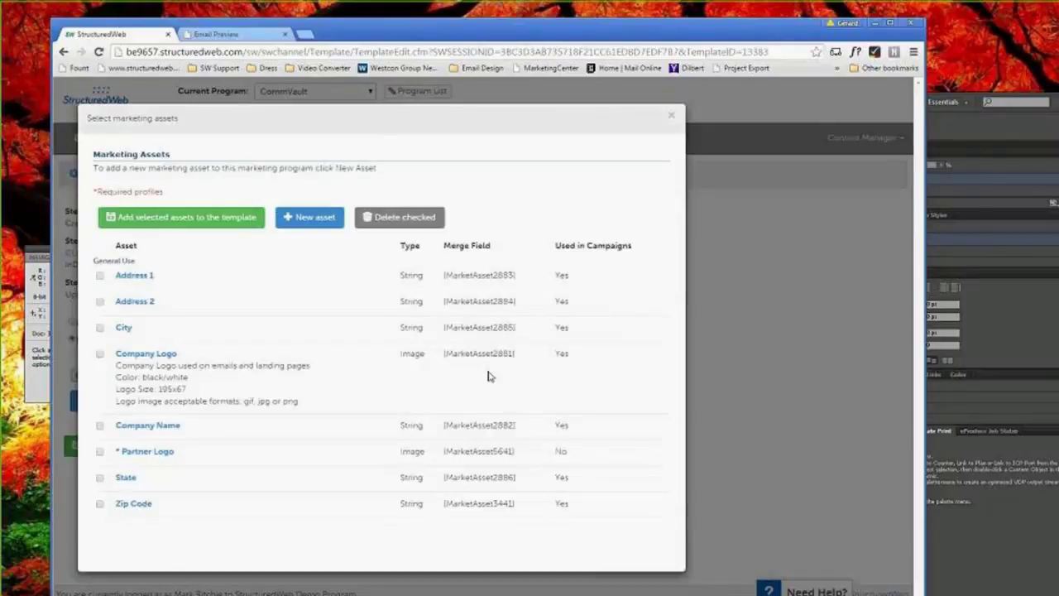
left_click(100, 354)
left_click(213, 225)
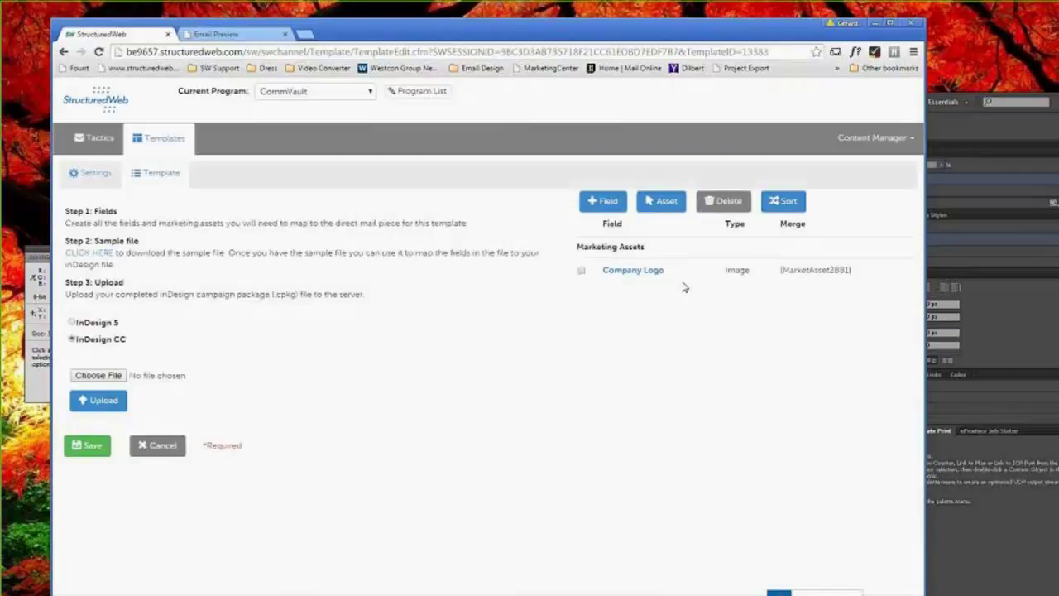
Start a new Text Area field named "Banner Main Copy" in the banner ad template
left_click(602, 201)
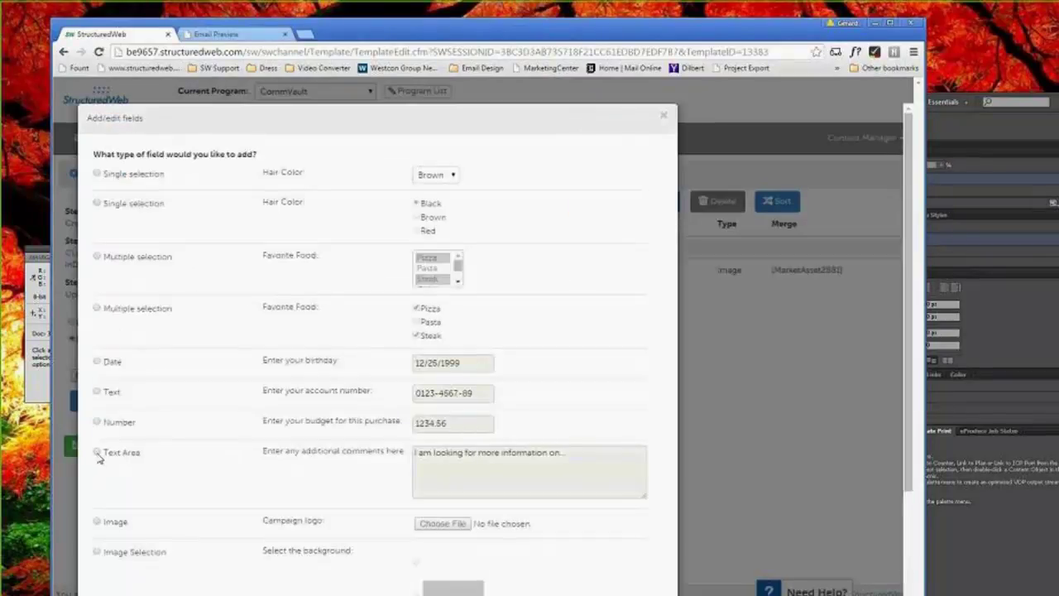
scroll(174, 288, "down", 3)
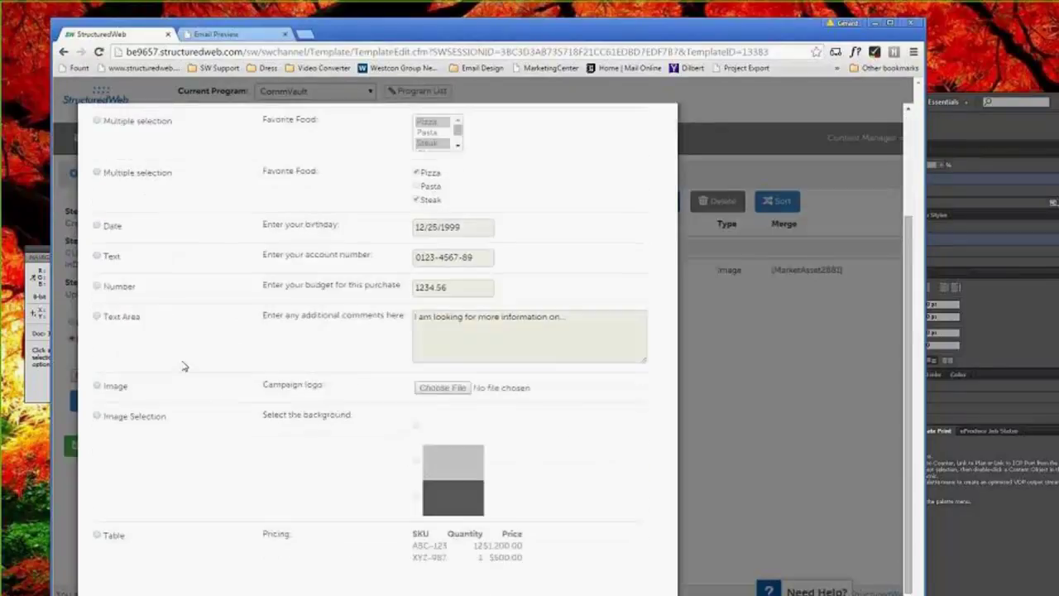
scroll(220, 422, "up", 3)
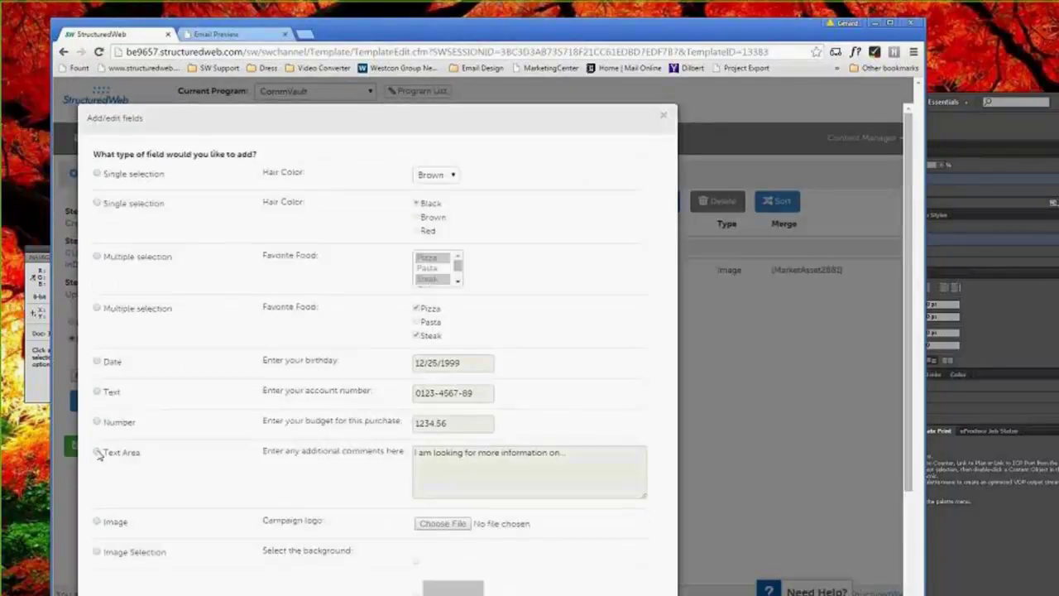
left_click(98, 453)
left_click(271, 184)
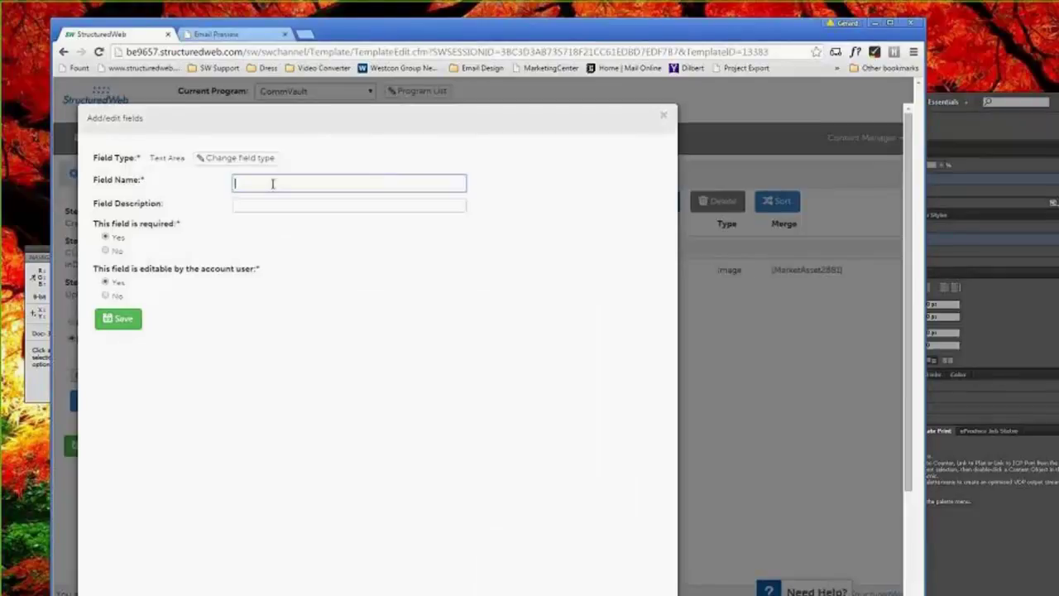
type("Banner Main Copy")
left_click(107, 253)
left_click(106, 252)
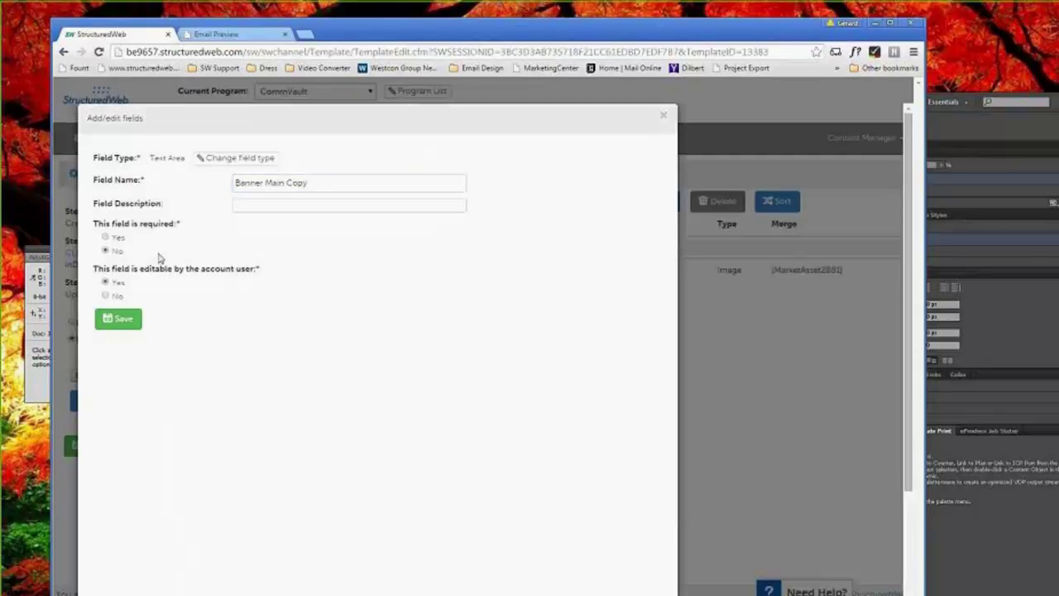
left_click(105, 238)
double_click(146, 225)
left_click(174, 252)
left_click_drag(105, 268, 200, 268)
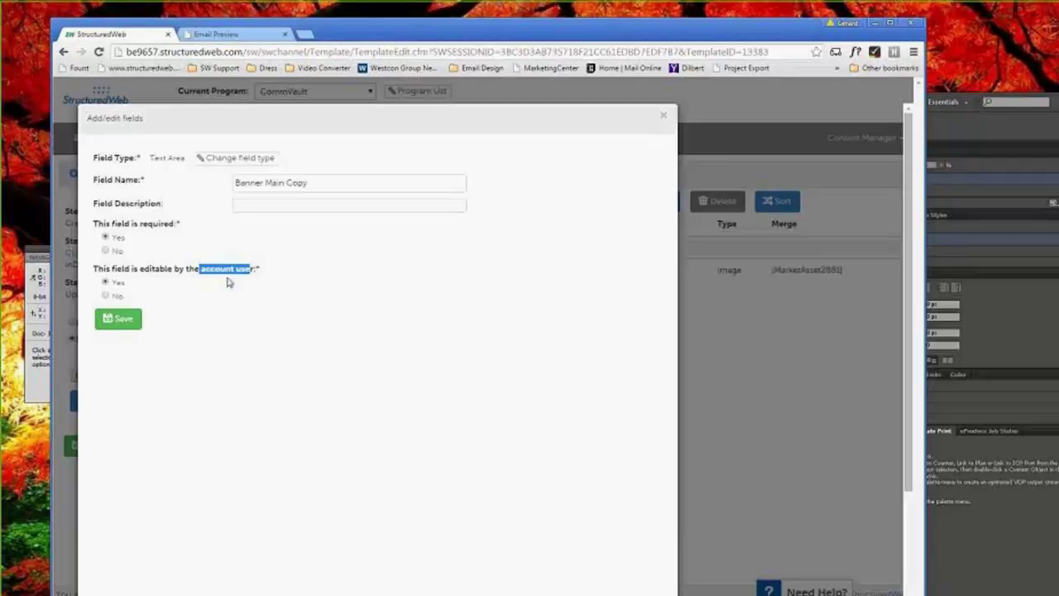
left_click_drag(253, 269, 199, 269)
left_click(260, 268)
Make the Banner Main Copy field non-editable by the account user and save it
left_click(106, 295)
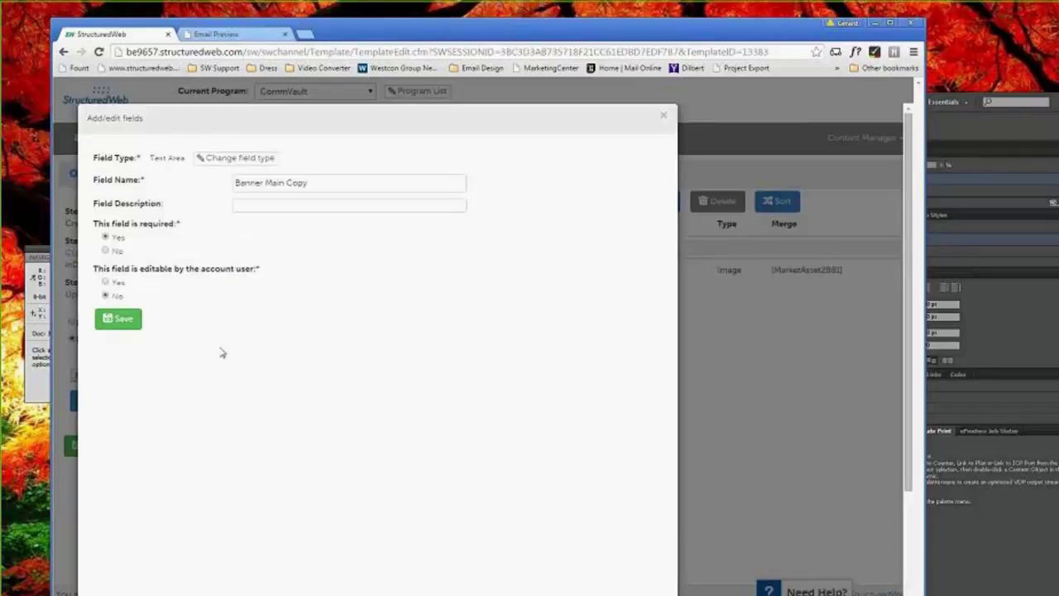
left_click_drag(253, 270, 201, 270)
left_click(245, 286)
left_click(133, 324)
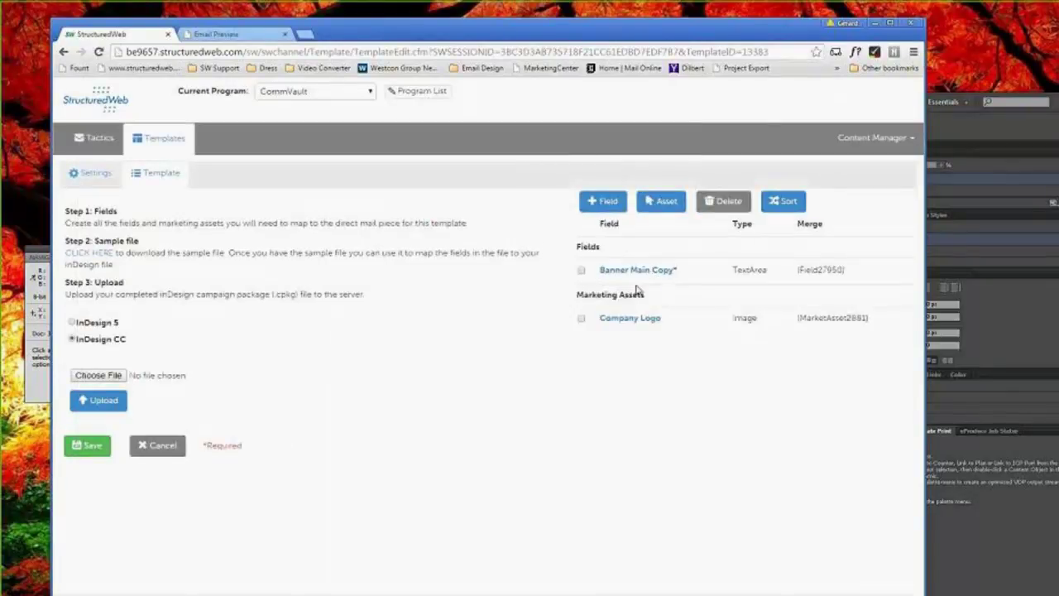
Add a Text field named "CTA Button Text" to the banner ad template and save it
left_click(606, 203)
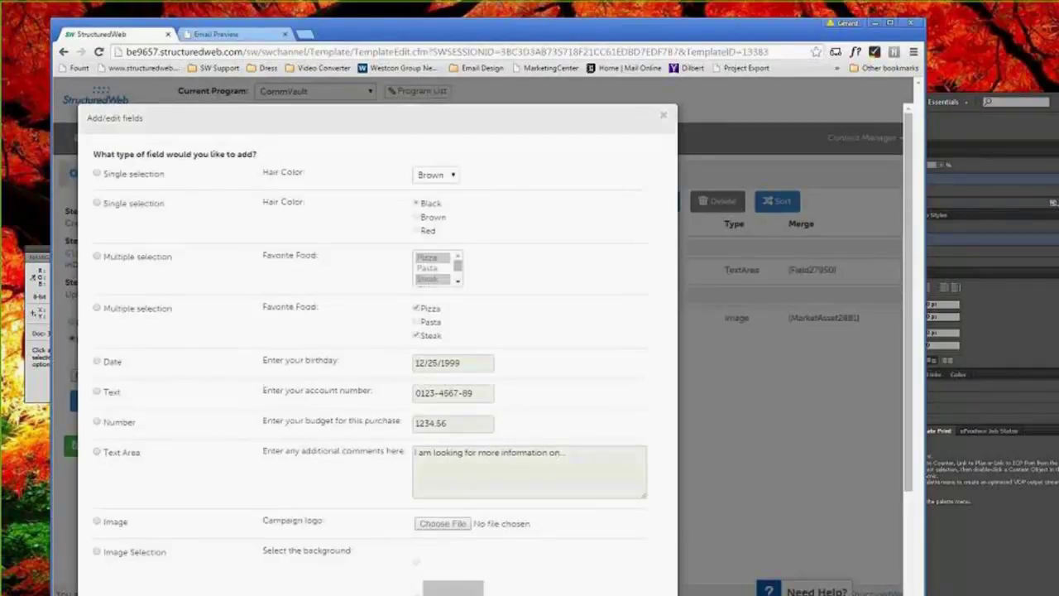
left_click(97, 394)
left_click(237, 183)
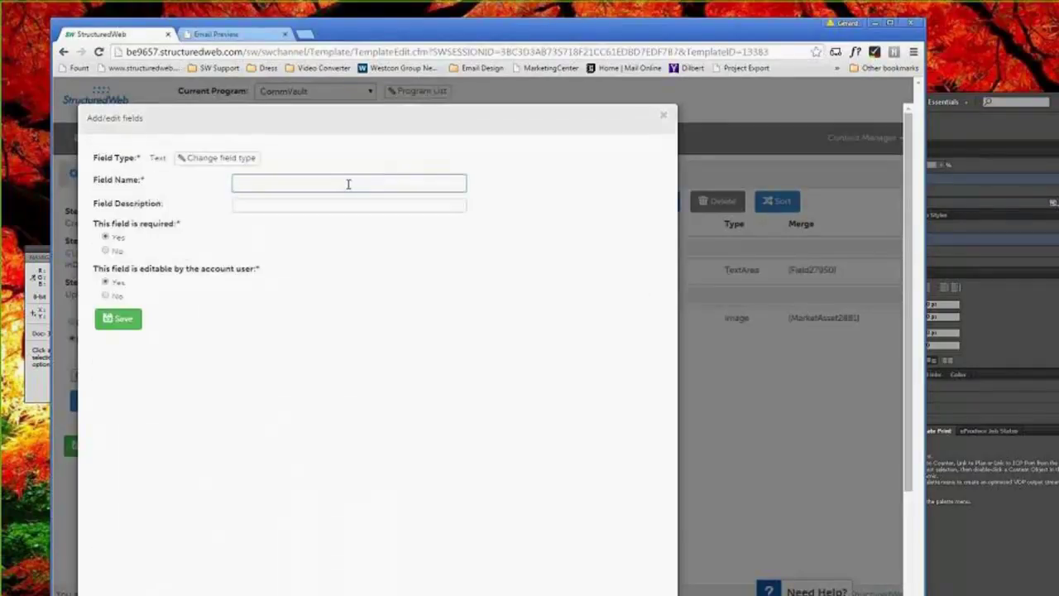
type("CTA")
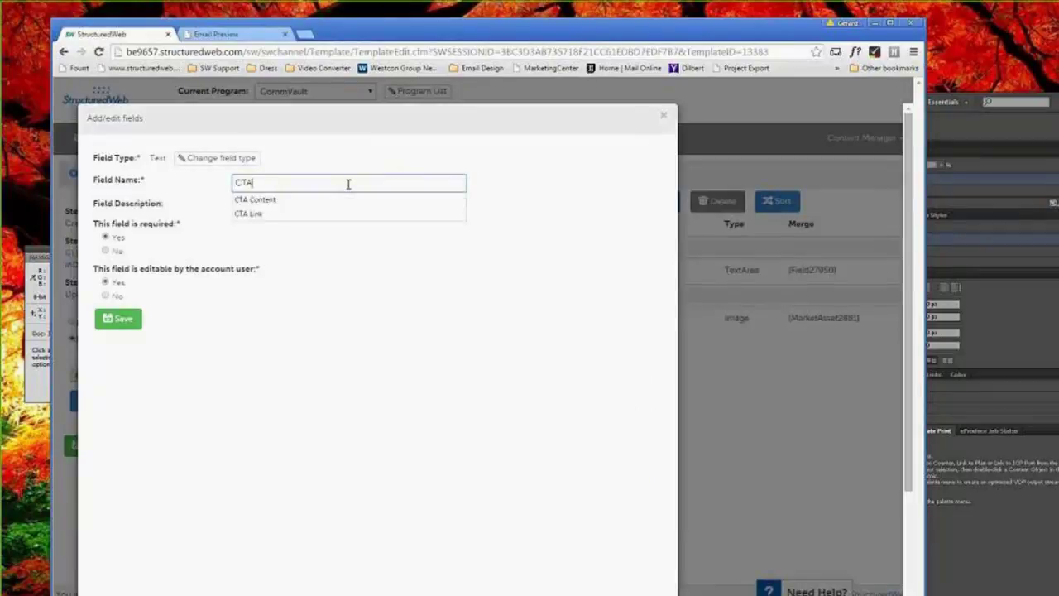
type(" Button Text")
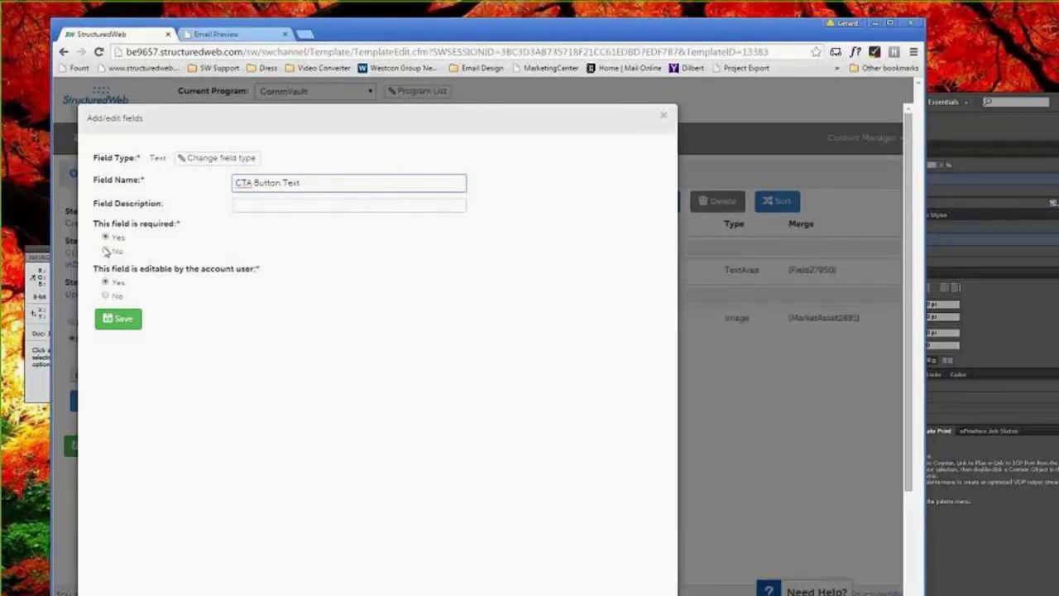
left_click(119, 319)
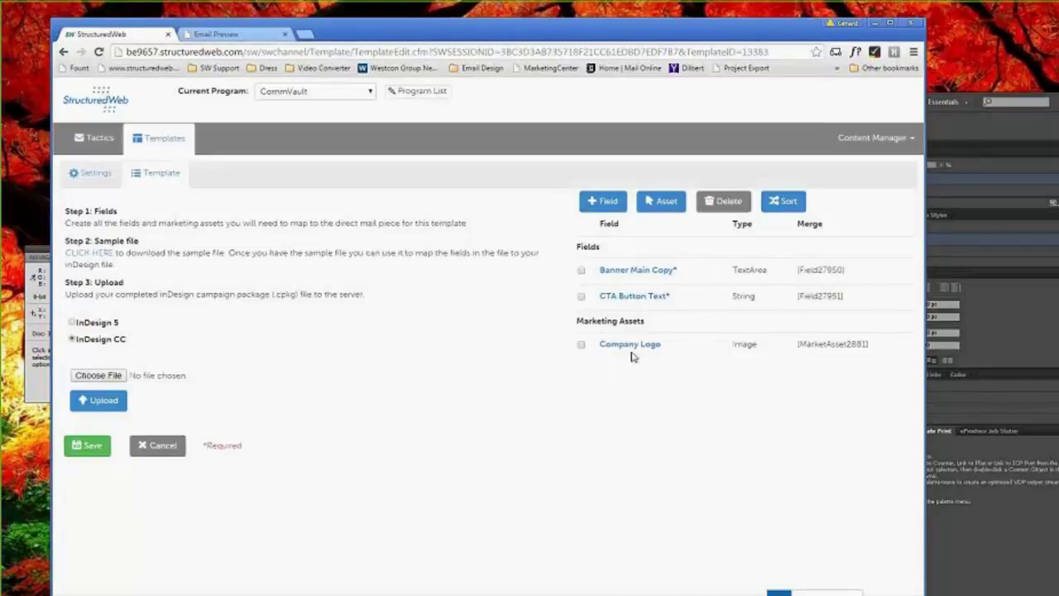
Add an Image field named "Button BG Color" to the banner ad template and save it
left_click(601, 202)
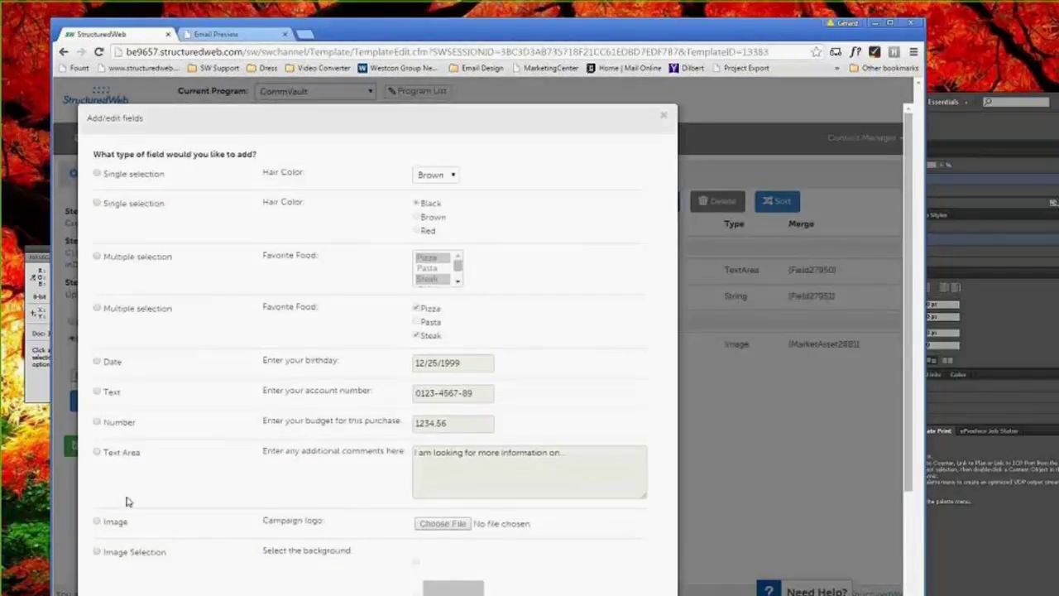
left_click(96, 521)
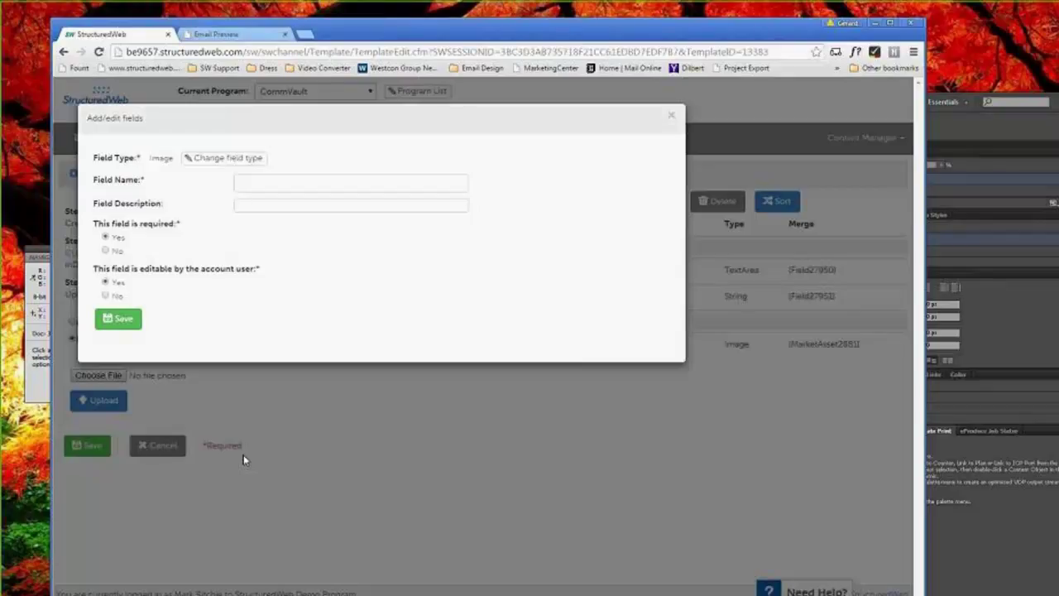
left_click(257, 180)
type("Button")
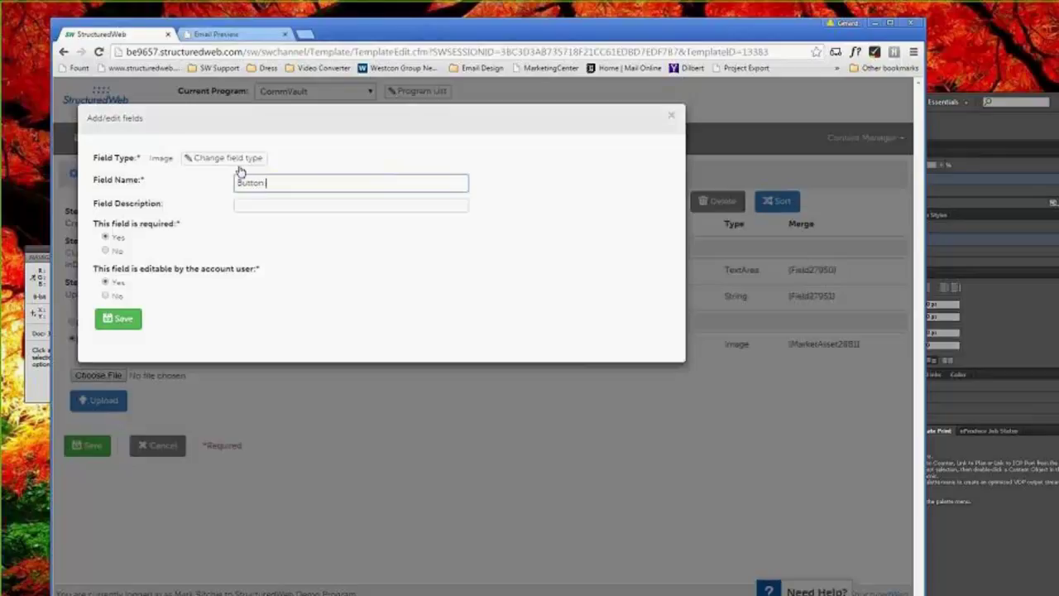
type(" BG Gold")
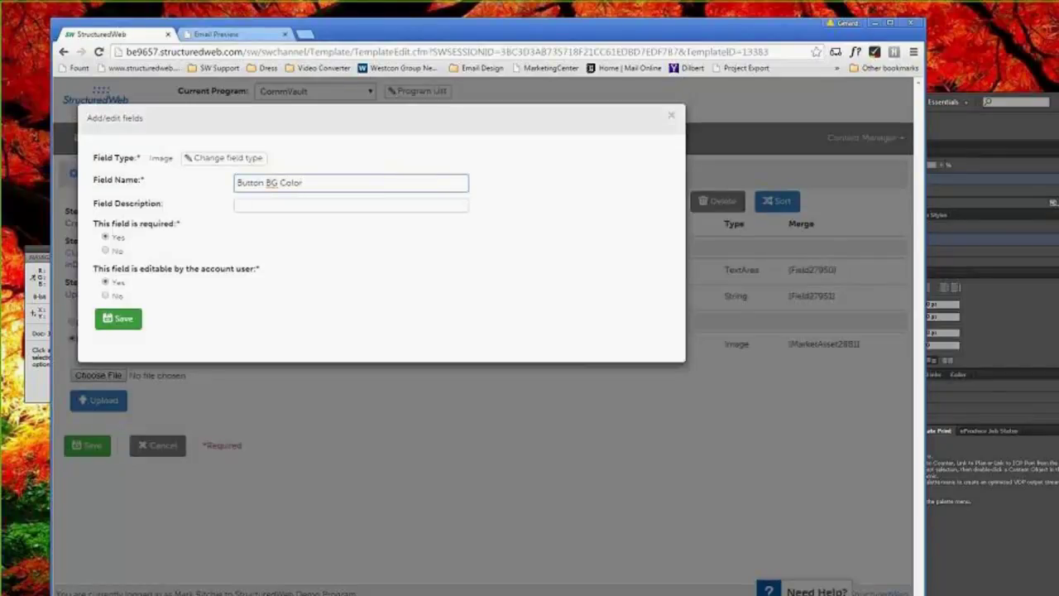
left_click(117, 318)
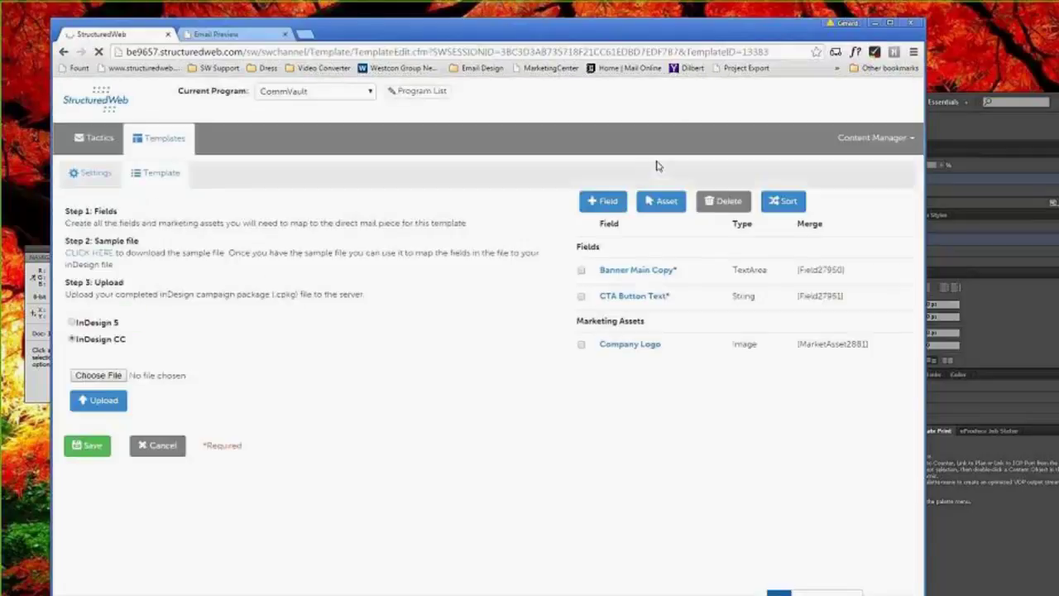
Add an Image field named "Product Image" to the banner ad template and save it
left_click(597, 202)
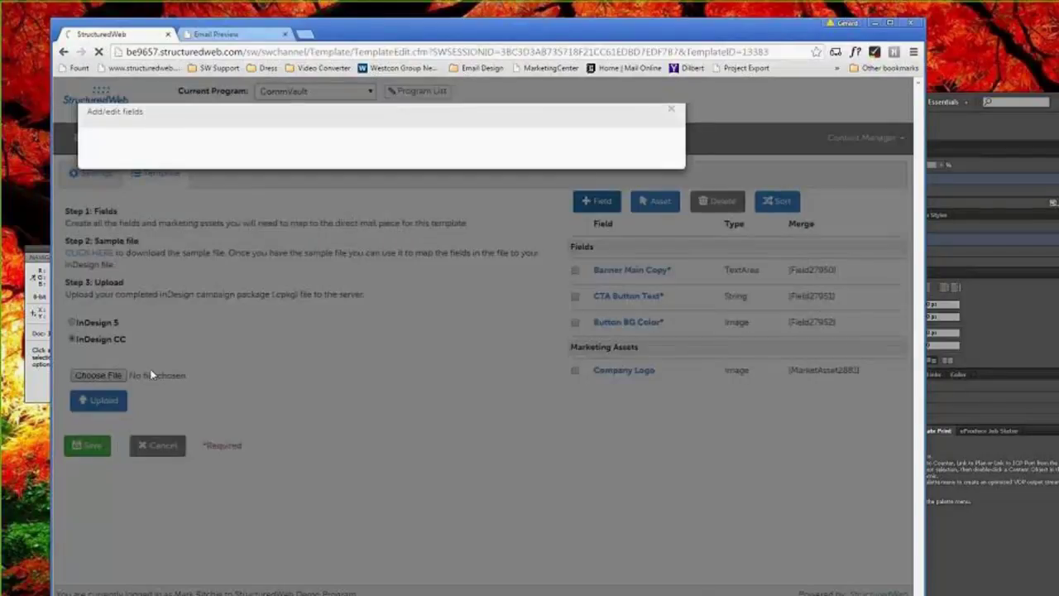
left_click(97, 522)
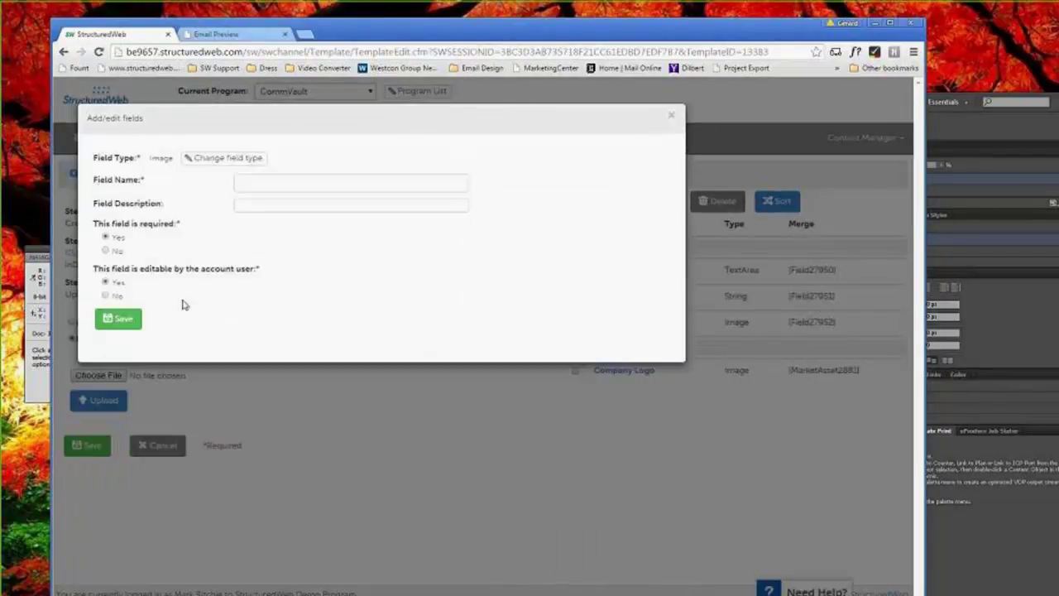
left_click(248, 177)
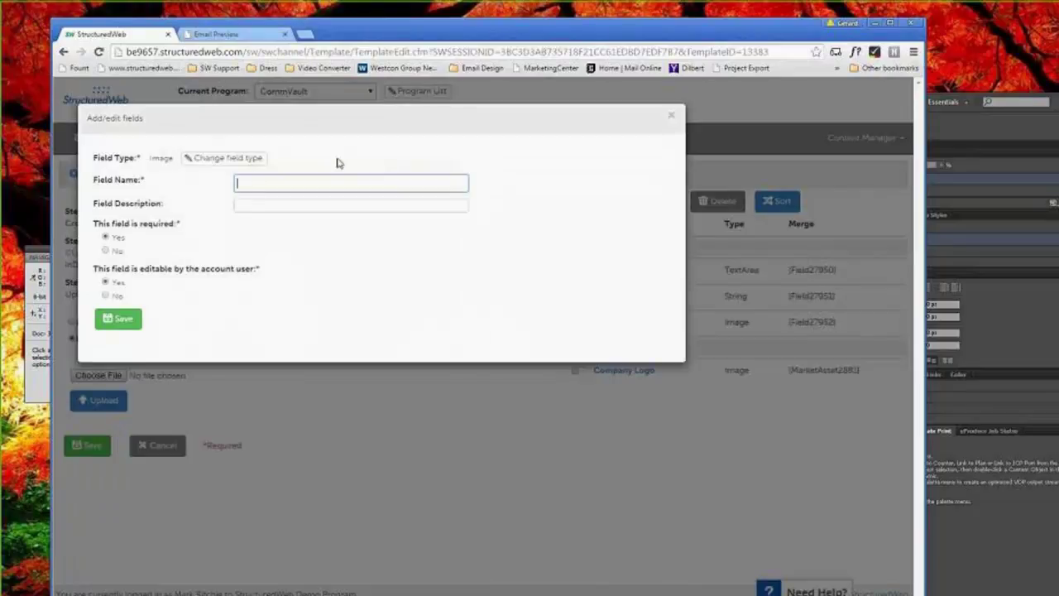
type("P")
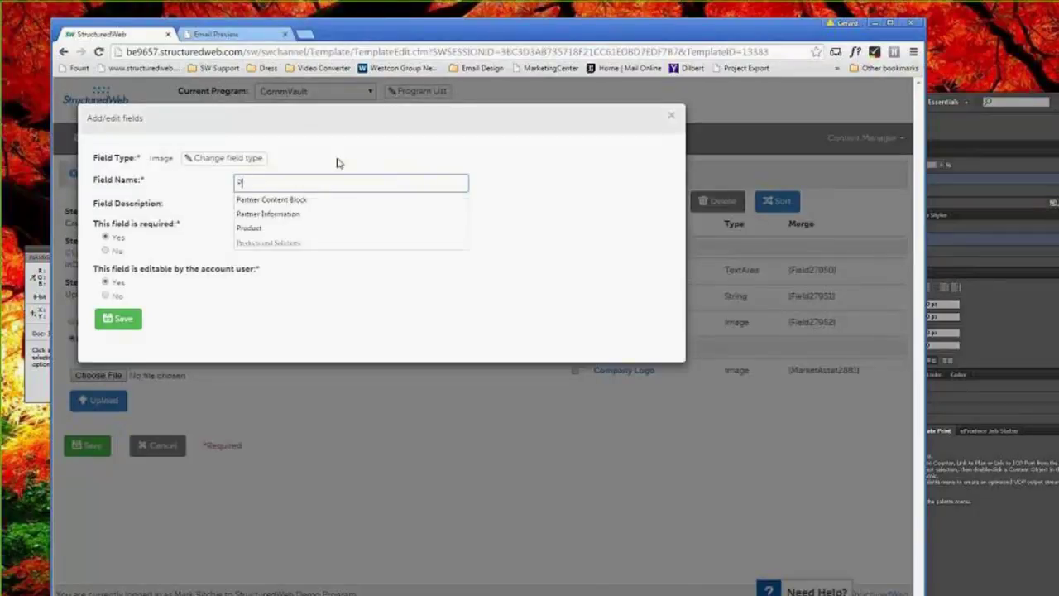
type("roduct Image")
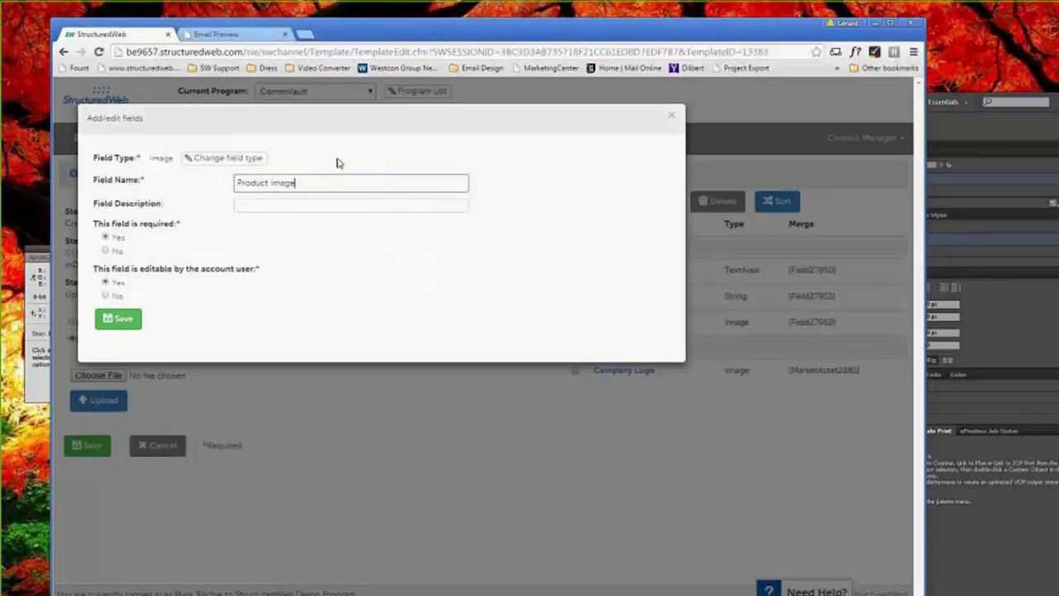
left_click(118, 319)
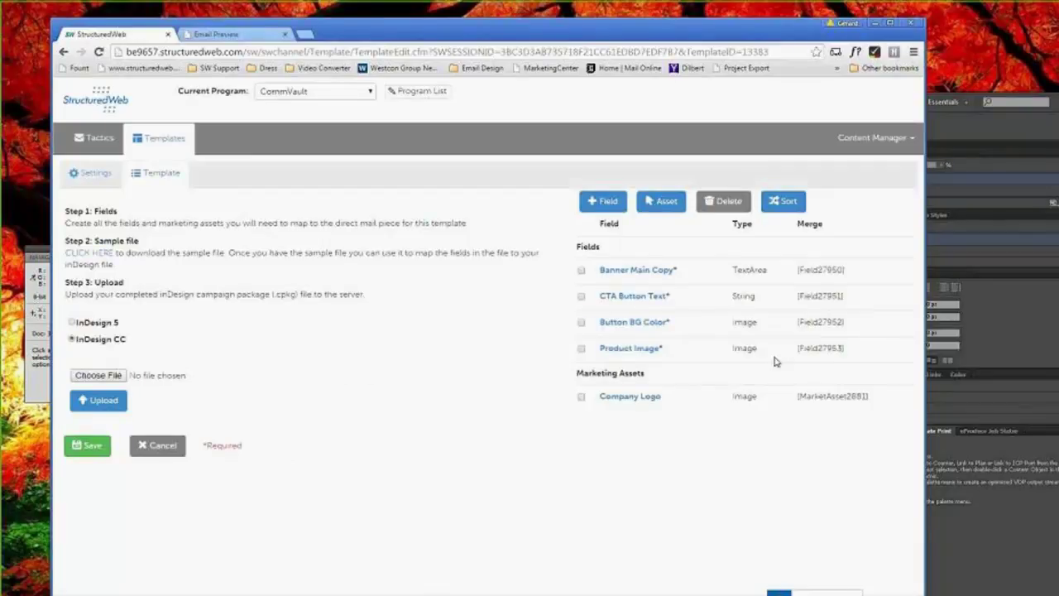
Try to add an Image field with the suggested name "Banner Background Image" and save it
left_click(604, 201)
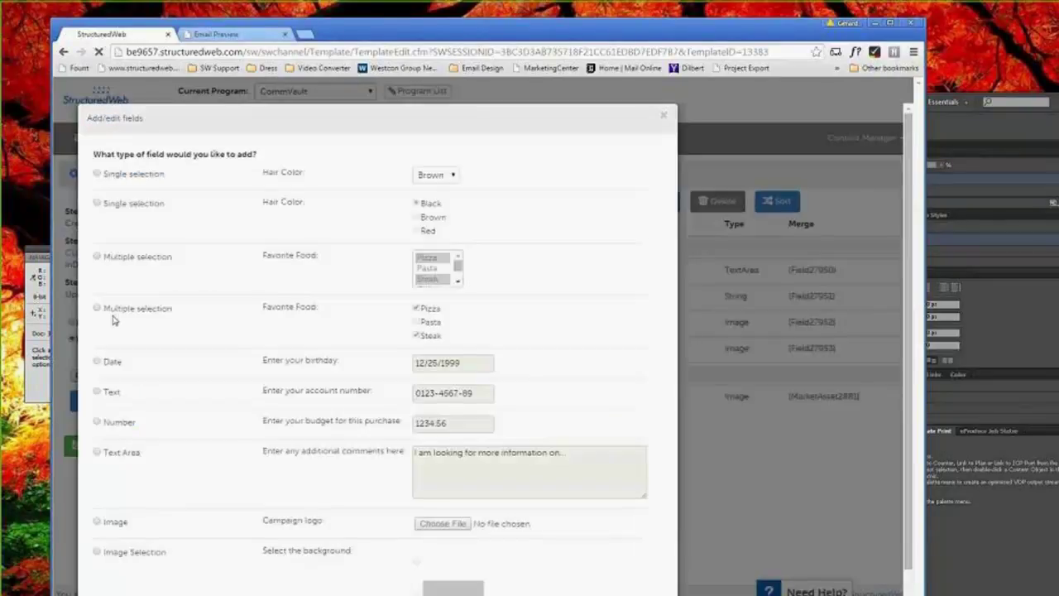
left_click(96, 521)
left_click(274, 181)
type("Banner b")
key("Down")
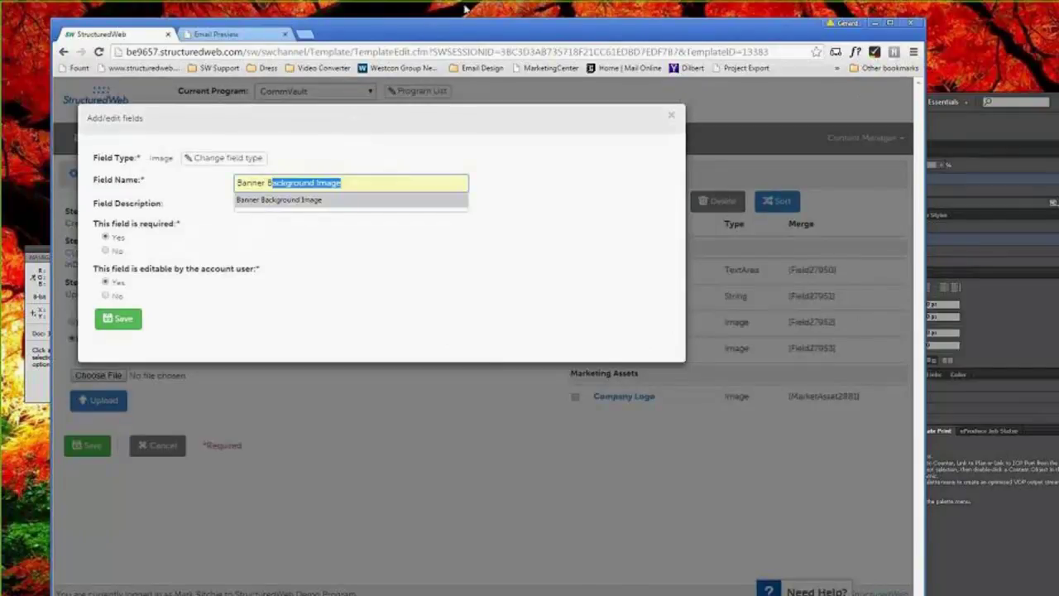
left_click(120, 319)
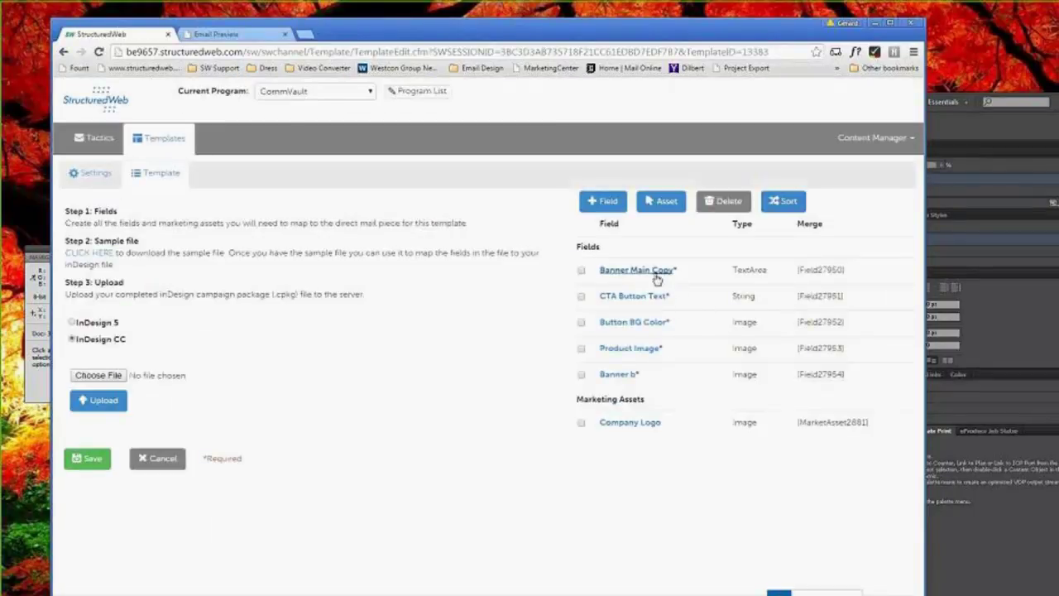
Rename the template "CommVault Banner Ad 300x250" in its settings and save it
left_click(91, 172)
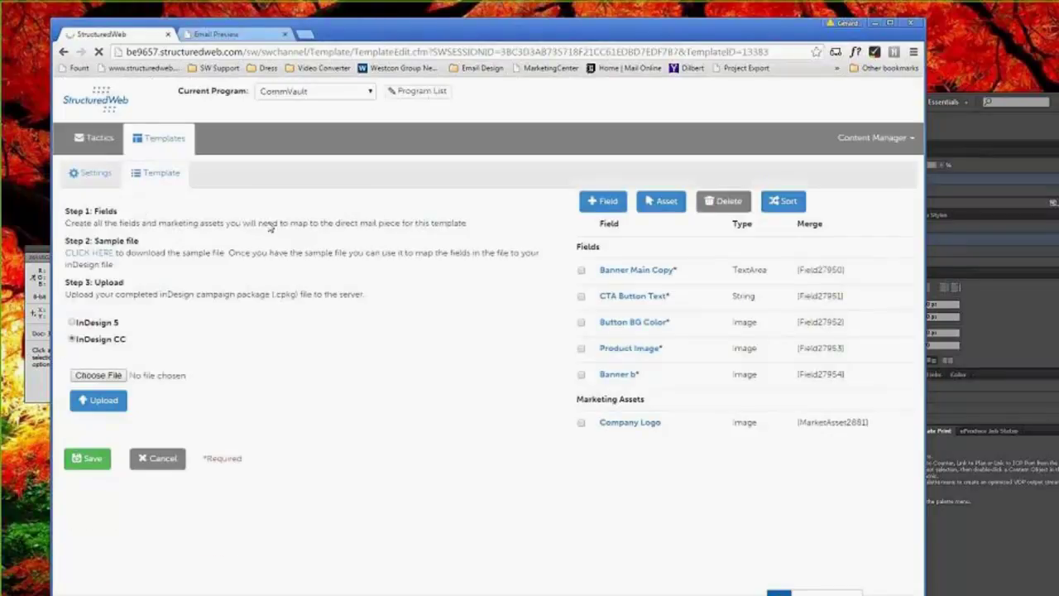
type("300x250")
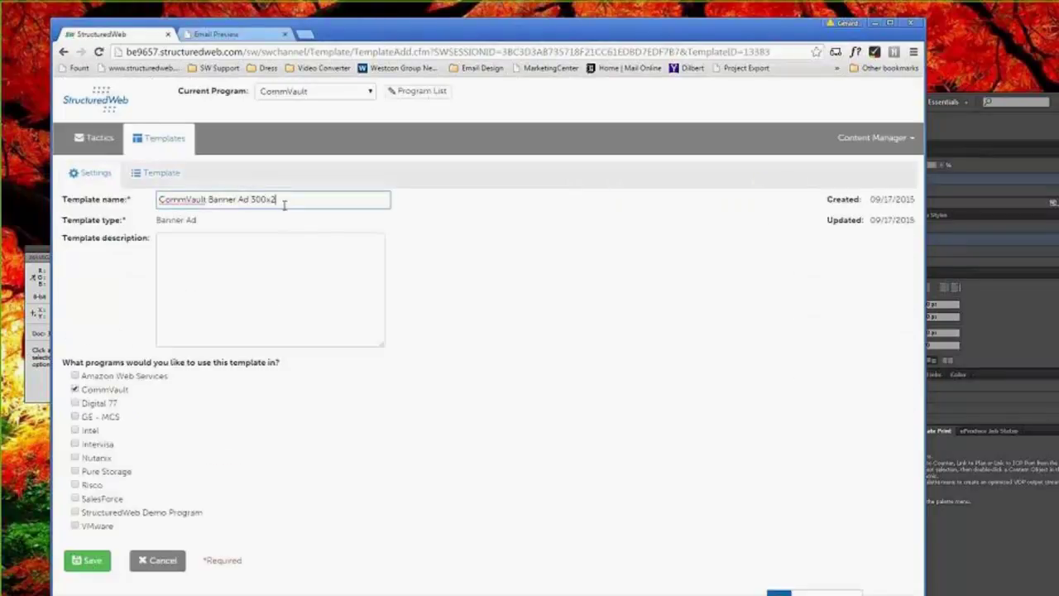
left_click(87, 560)
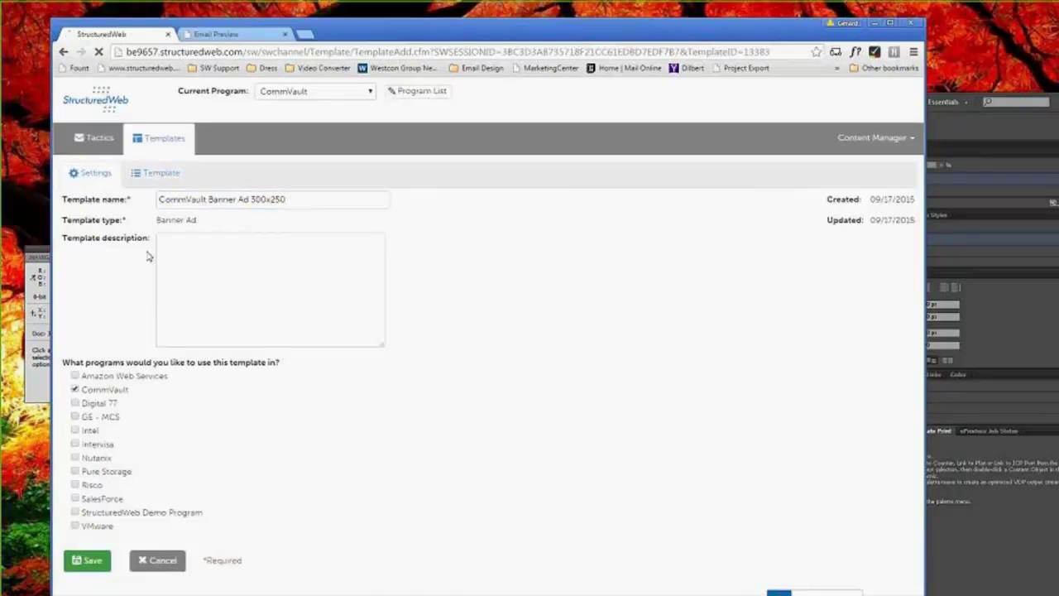
Return to the template's field setup and save its sample file as the CSV file 13383 in the 21154 themes folder
left_click(153, 175)
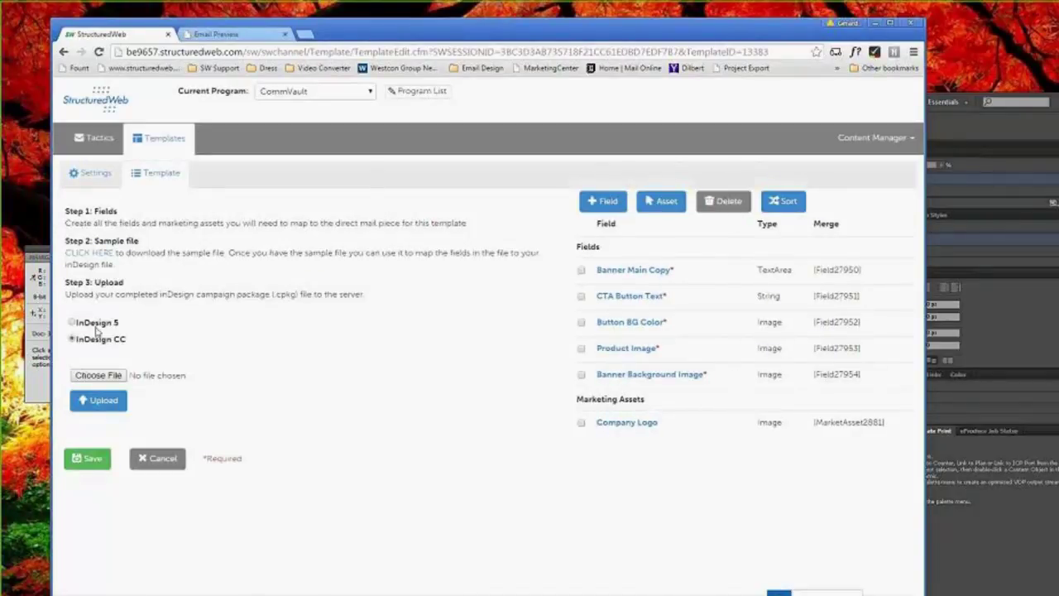
right_click(94, 252)
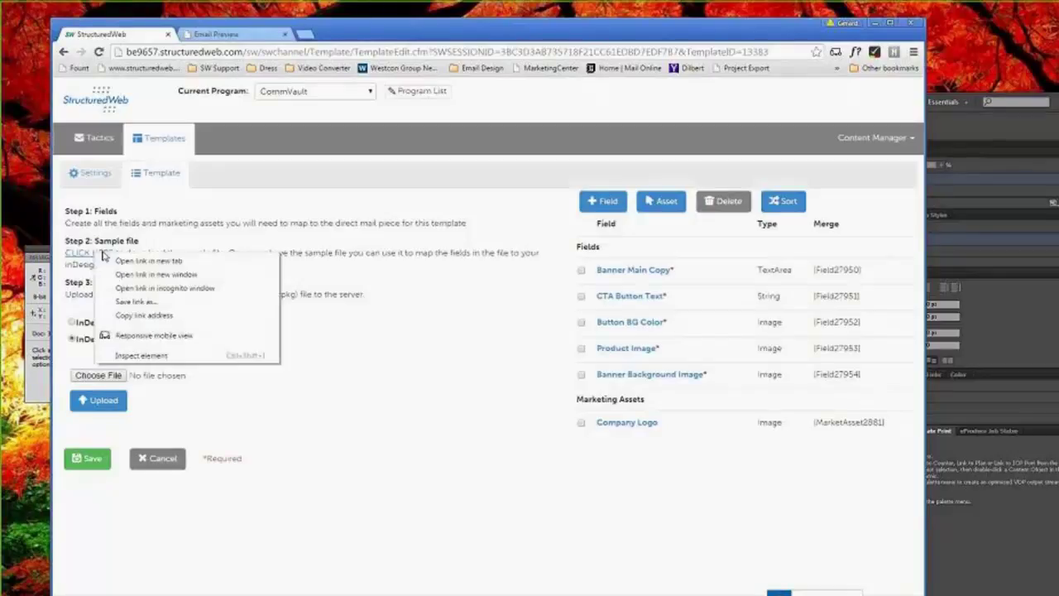
left_click(154, 316)
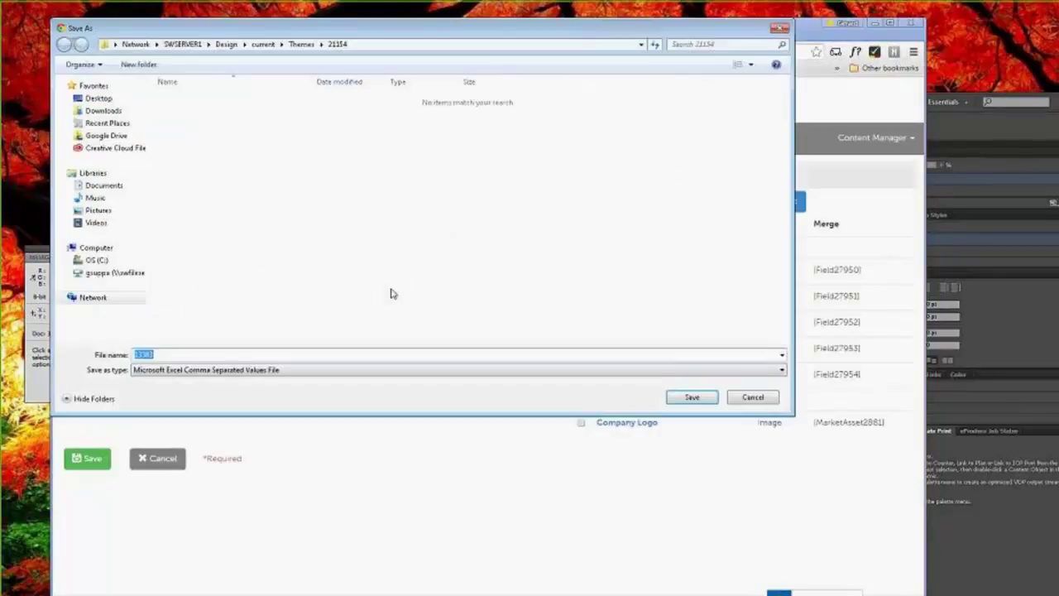
left_click(112, 123)
double_click(216, 98)
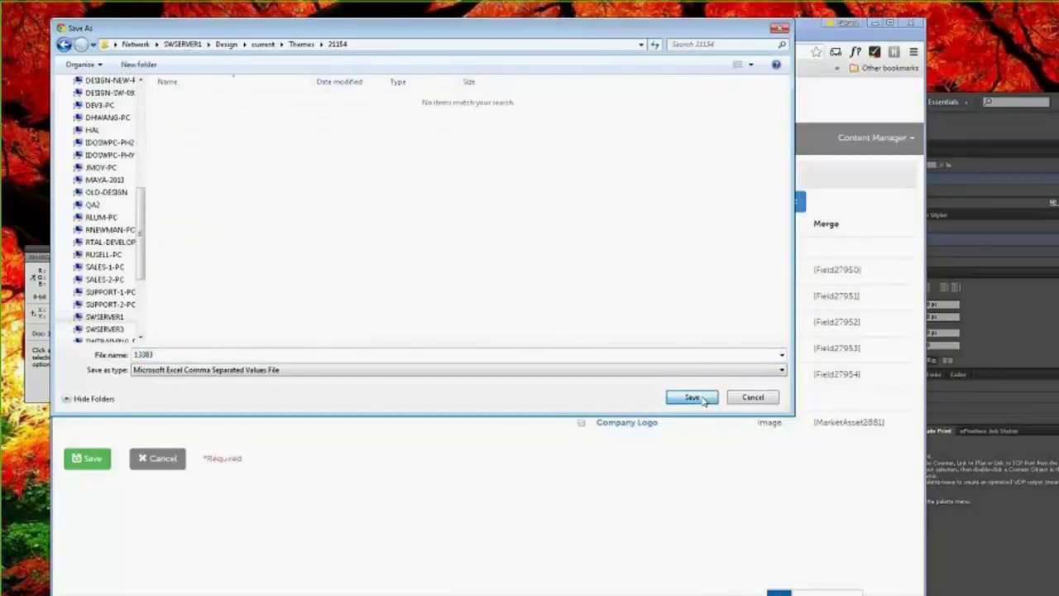
left_click(692, 398)
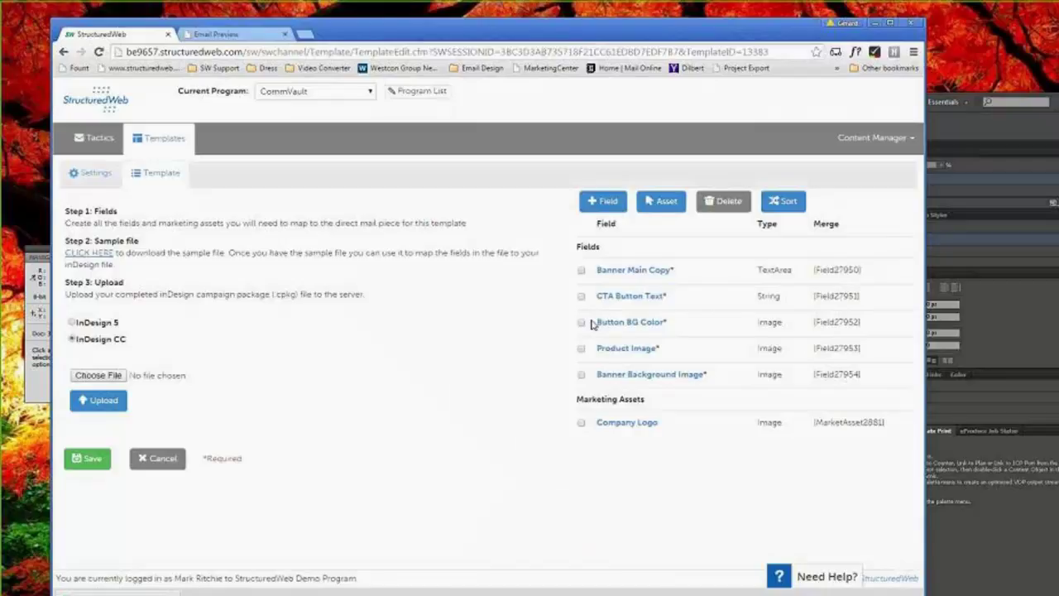
Move the browser window aside and switch to the blank Untitled-3 banner document in InDesign
left_click_drag(522, 37, 477, 25)
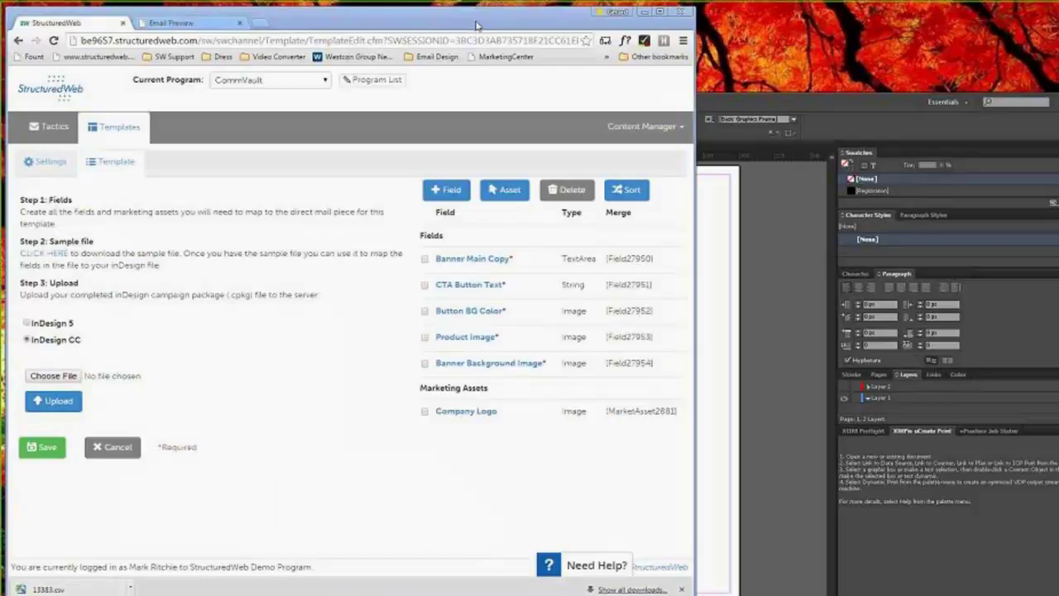
key("alt+Tab")
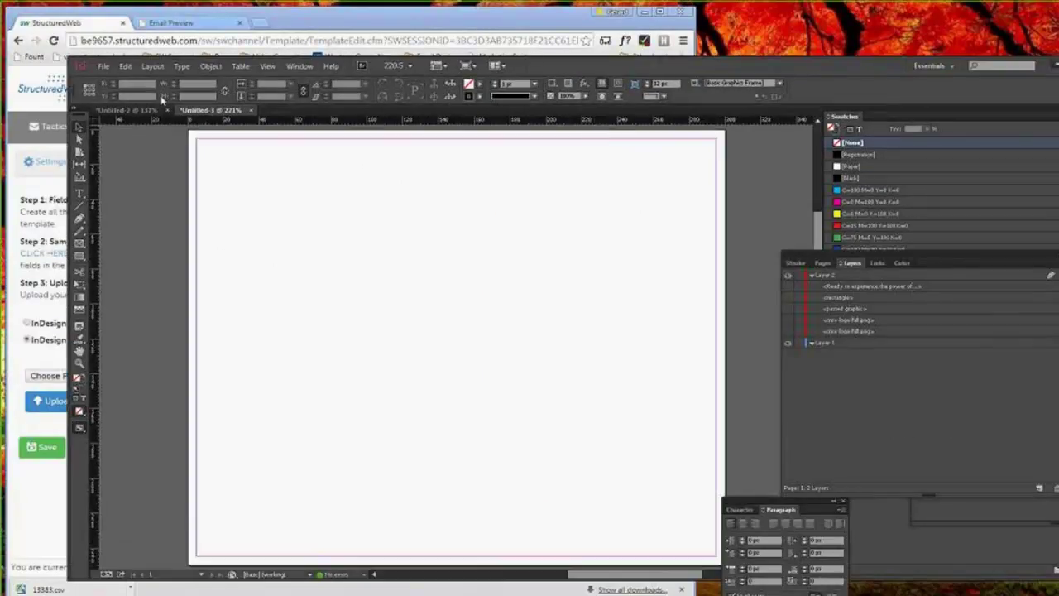
left_click(104, 65)
mouse_move(123, 80)
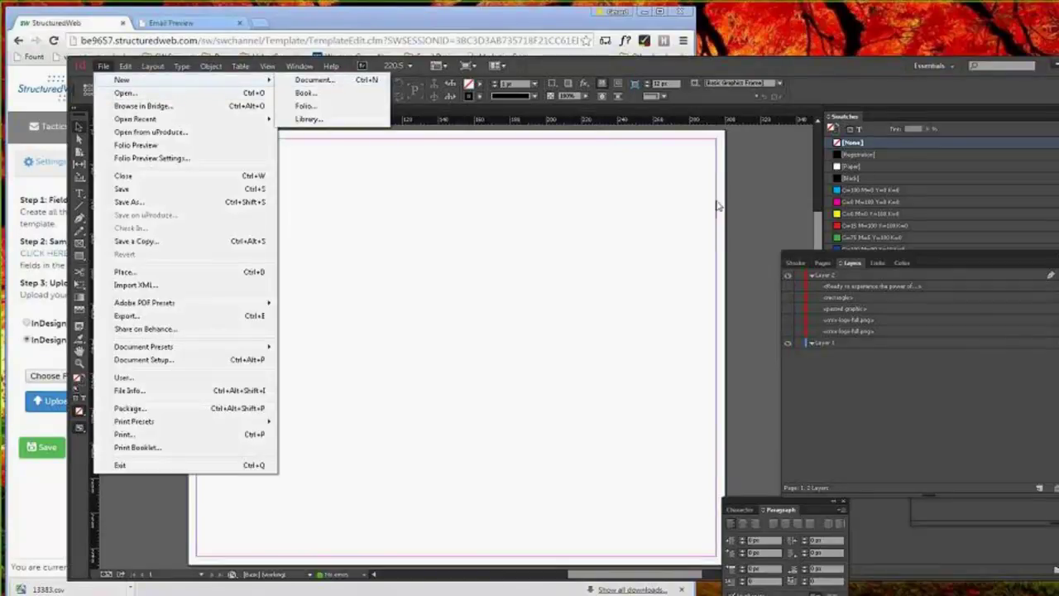
left_click(729, 240)
key("ctrl+minus")
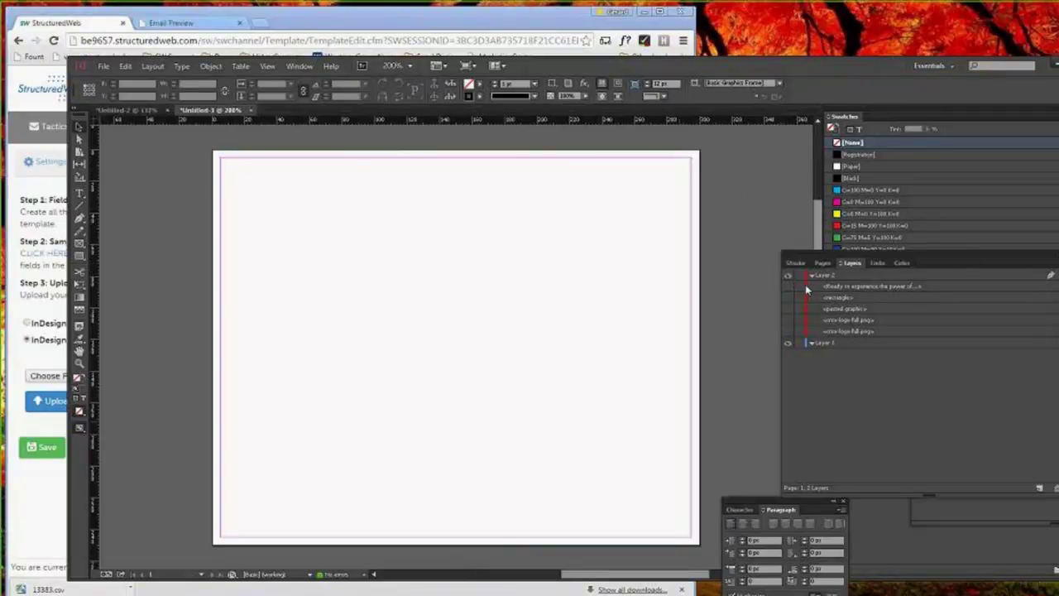
Show the smaller CommVault logo, pasted product graphic, blue rectangle and headline text in Layer 2, leaving the larger logo hidden
left_click(789, 340)
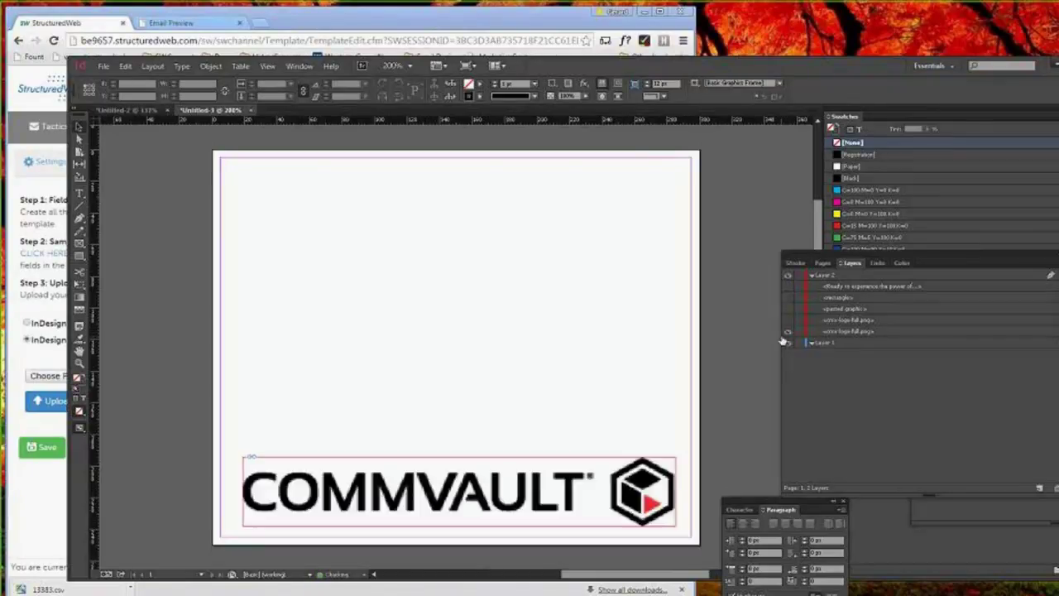
left_click(789, 340)
left_click(787, 321)
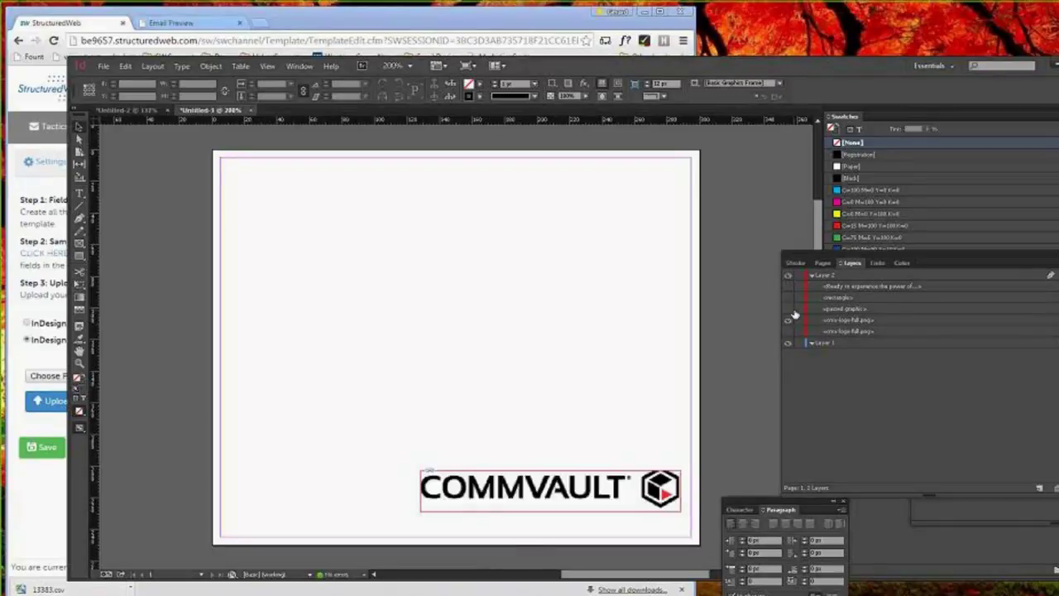
left_click(788, 309)
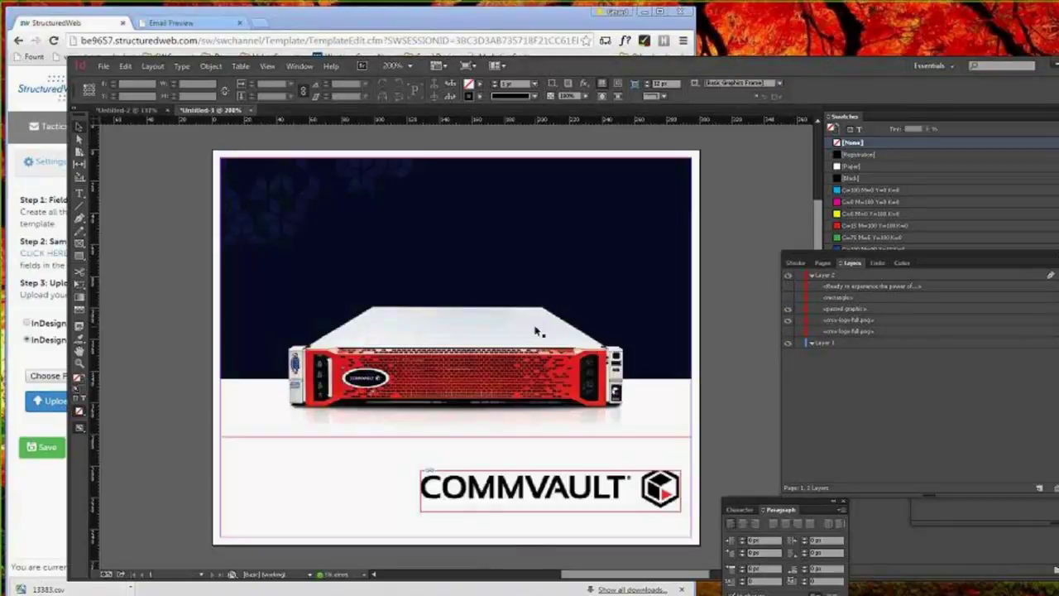
left_click(787, 298)
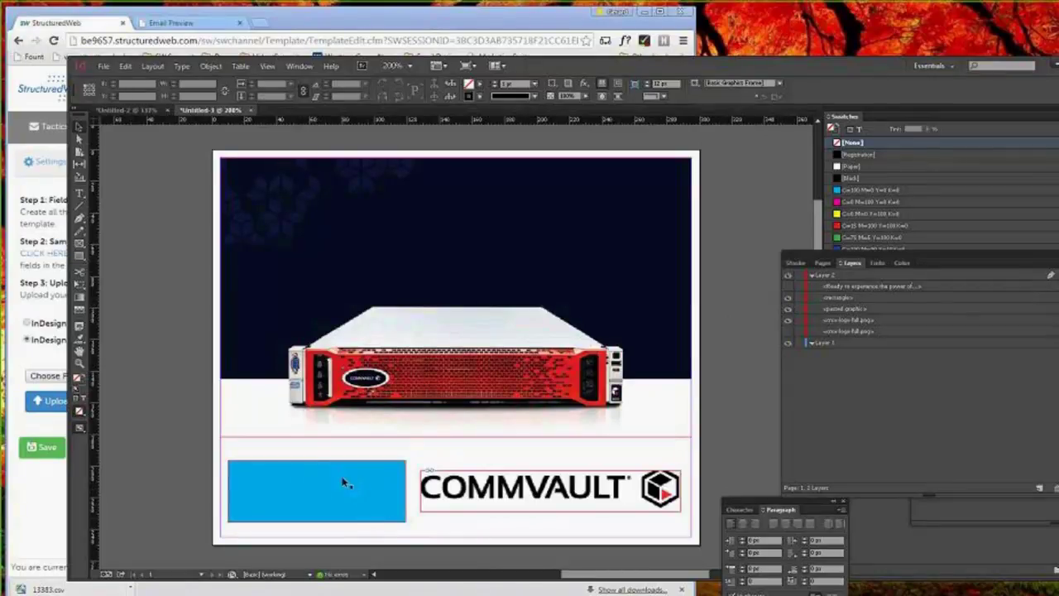
left_click(788, 287)
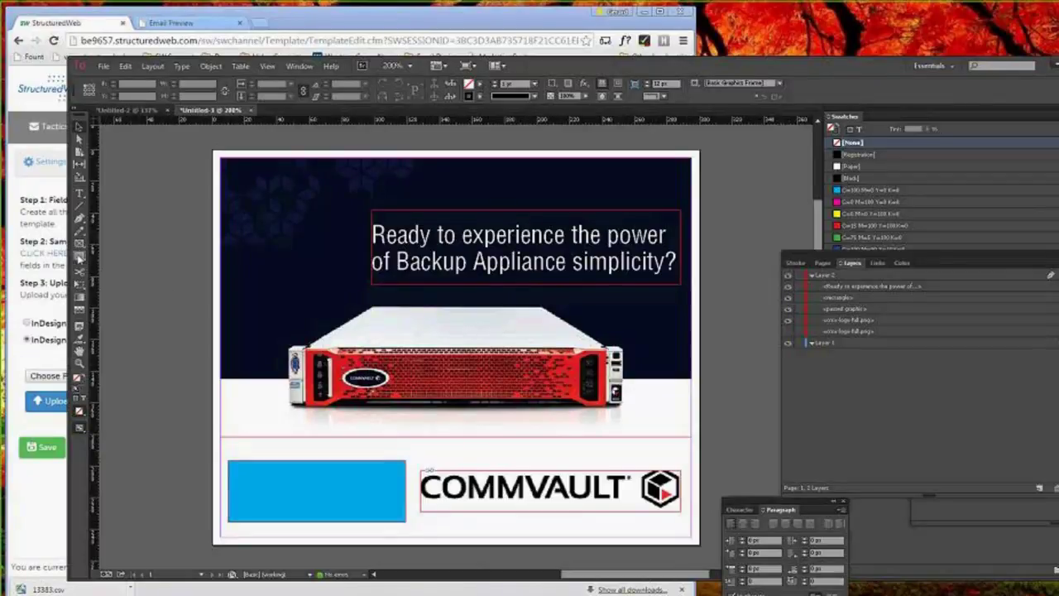
left_click(79, 258)
left_click_drag(212, 152, 699, 545)
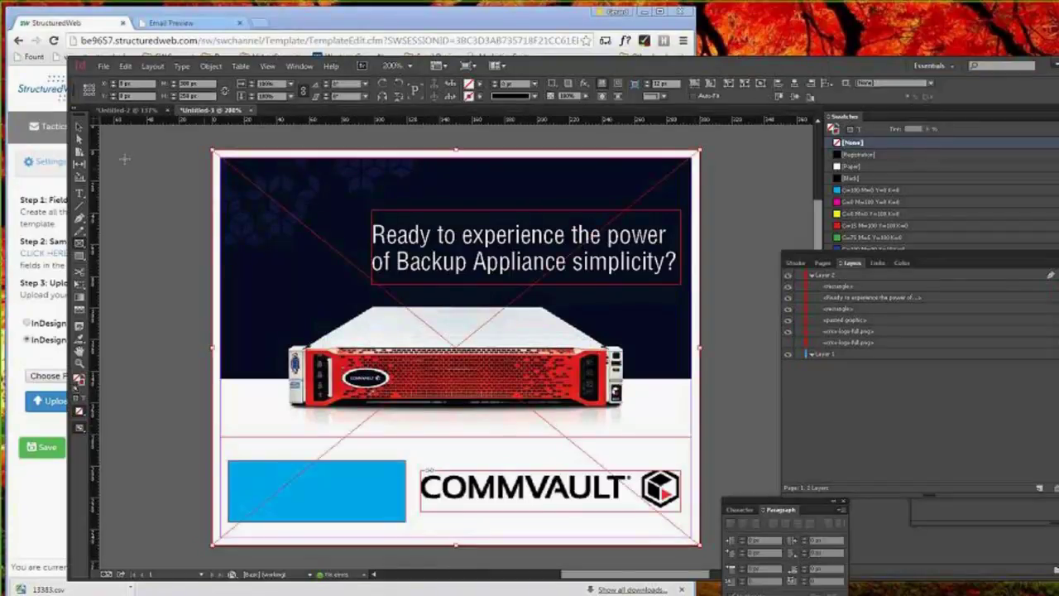
left_click(479, 84)
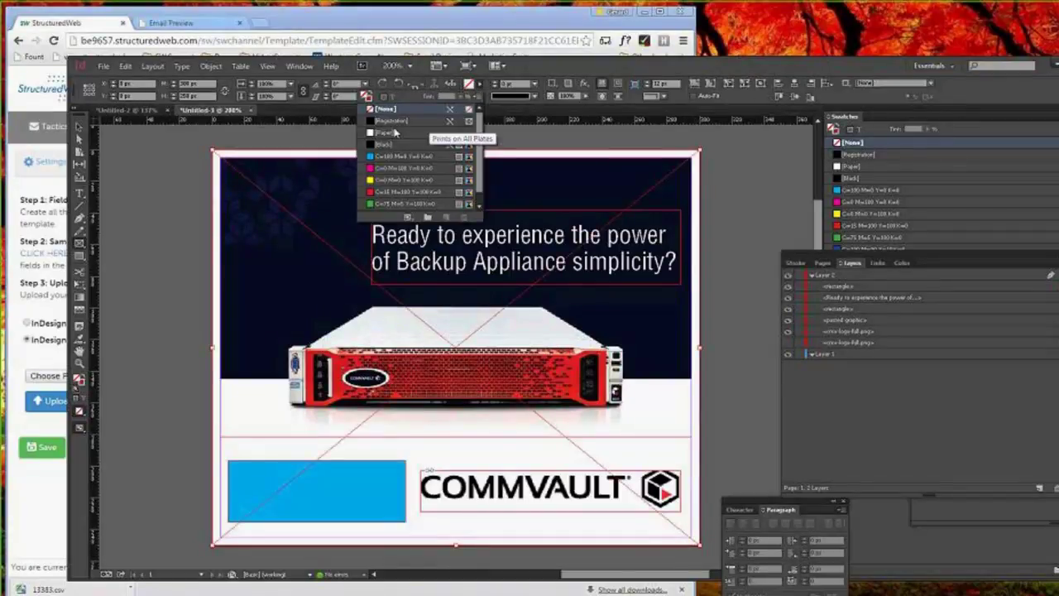
left_click(386, 135)
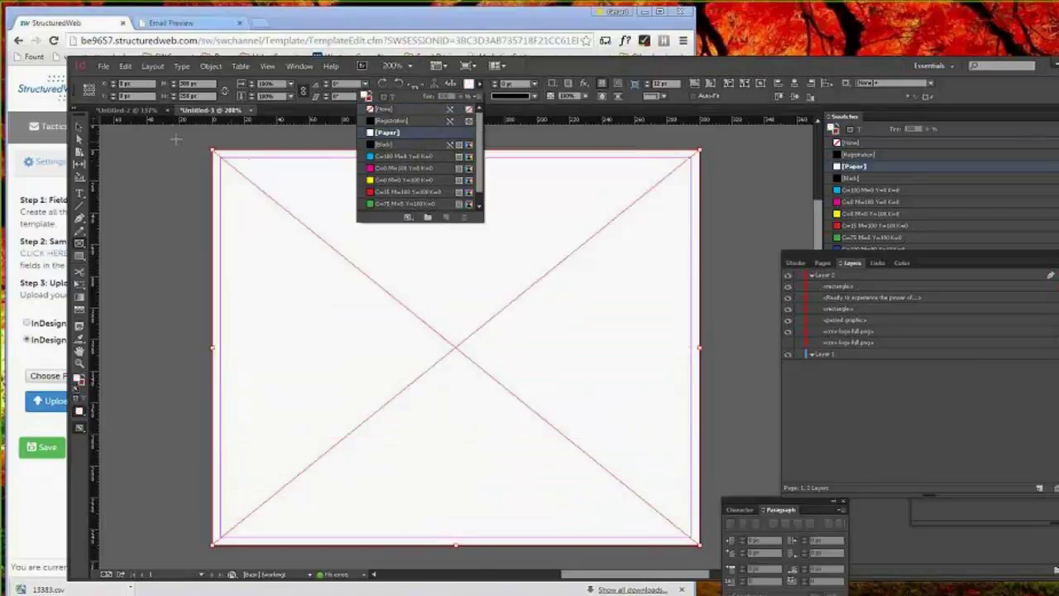
left_click(79, 129)
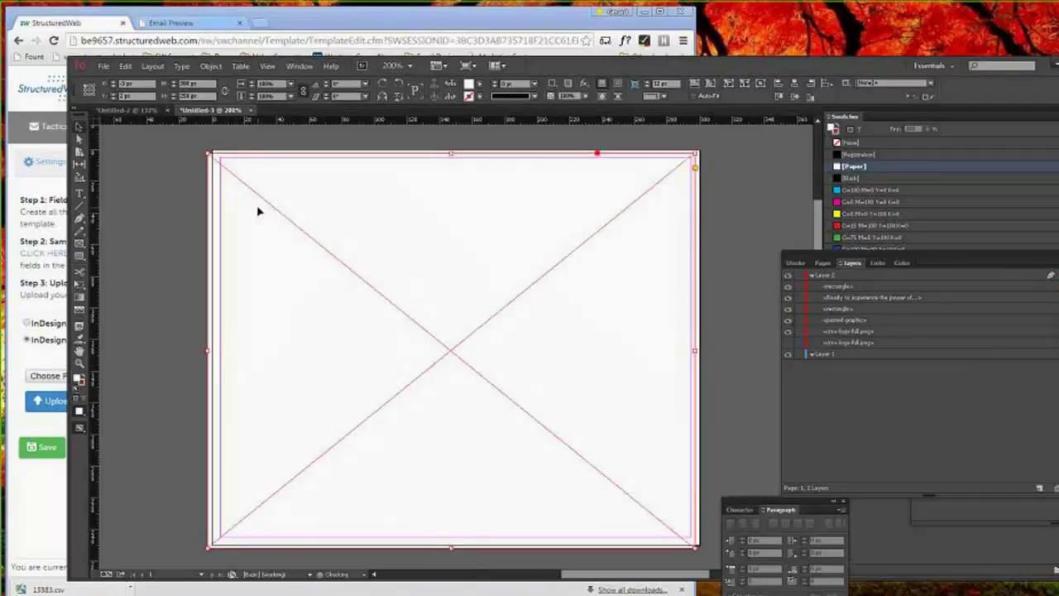
key("Delete")
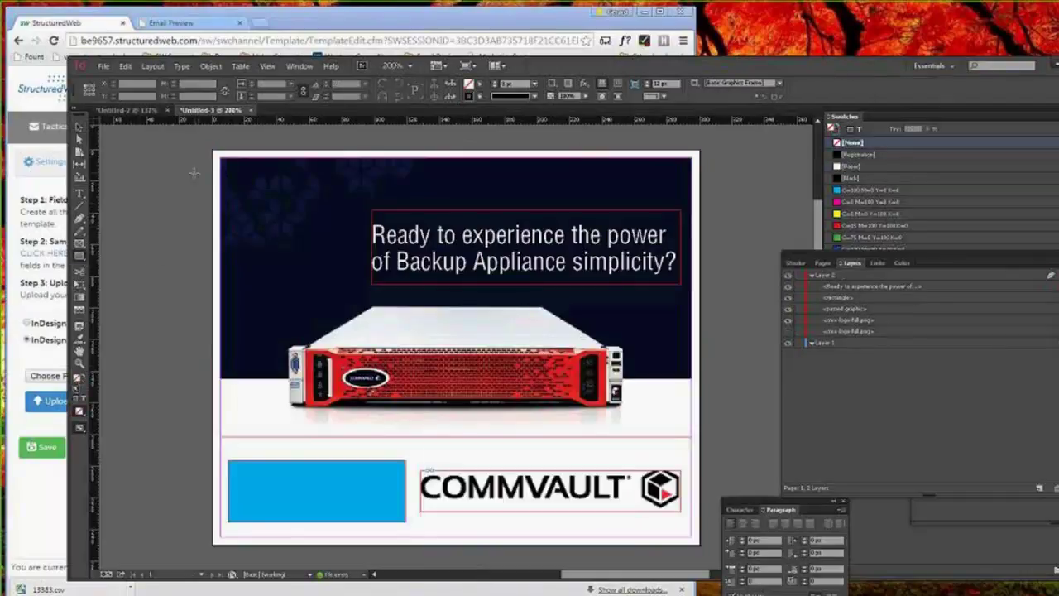
Draw a 300 by 250 px rectangle over the whole page with no stroke and a C=0 M=0 Y=100 K=0 fill
left_click_drag(212, 152, 700, 547)
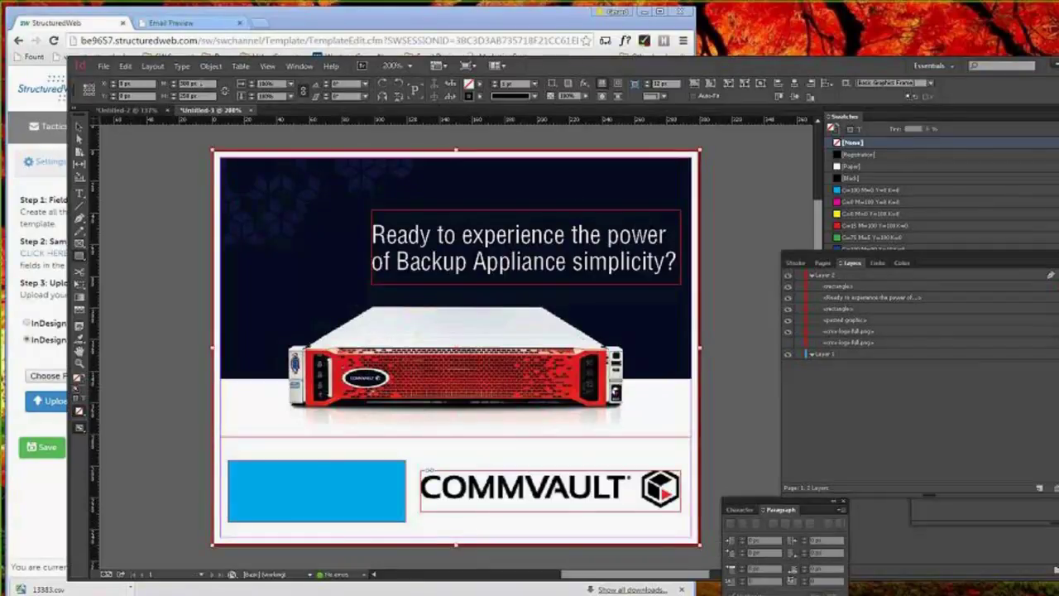
left_click(480, 96)
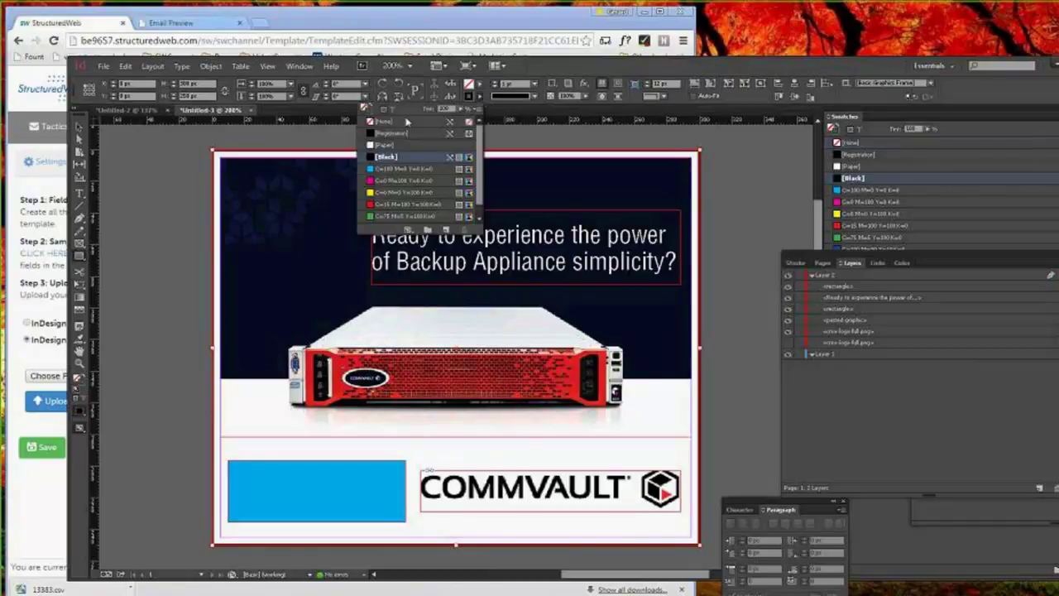
left_click(481, 83)
left_click(480, 83)
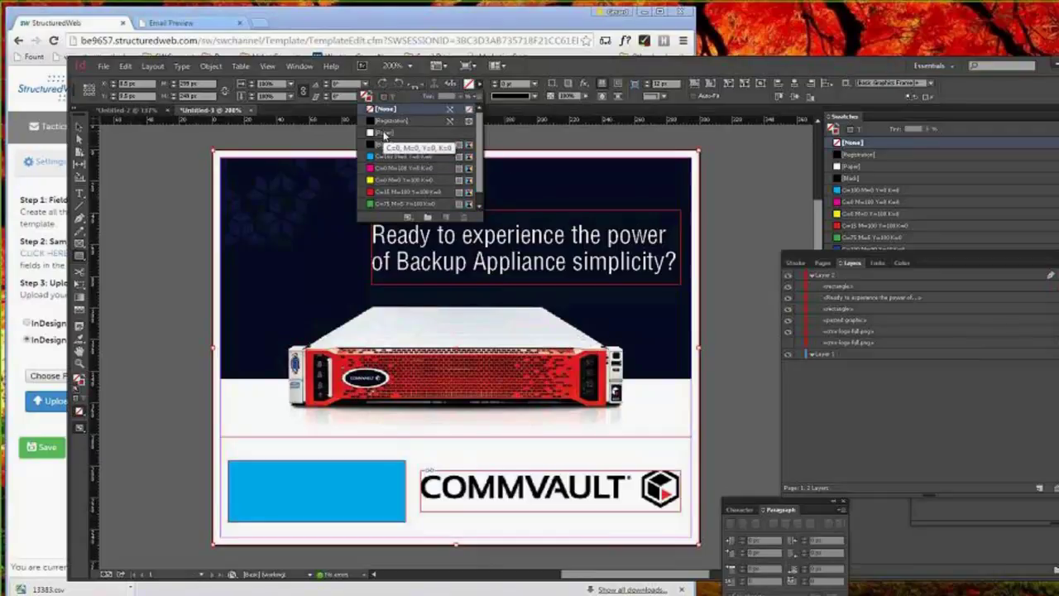
left_click(384, 133)
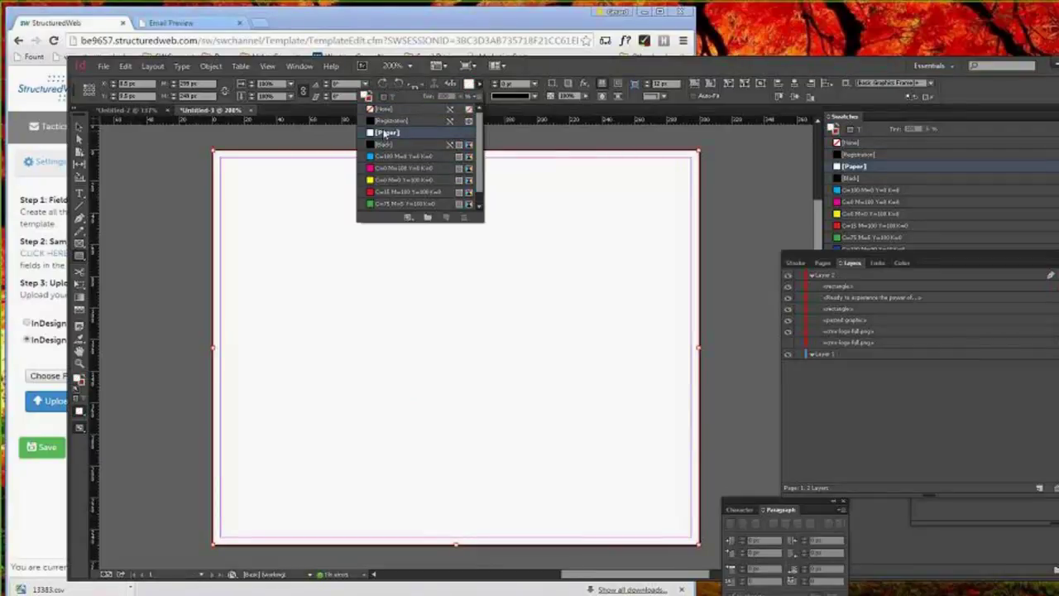
left_click(388, 181)
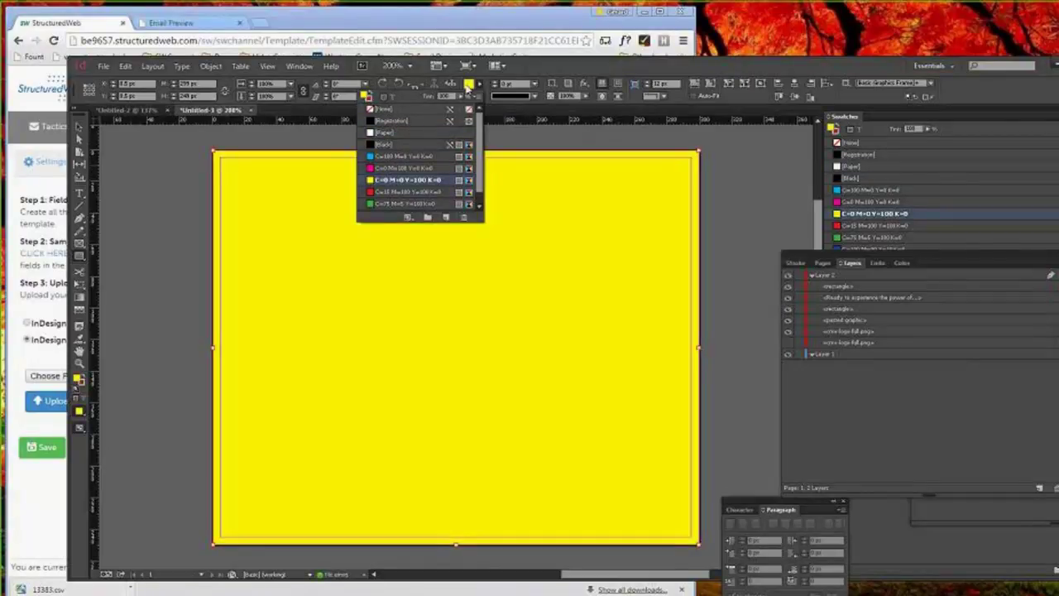
Lighten the rectangle's yellow fill swatch to 19% yellow
double_click(374, 182)
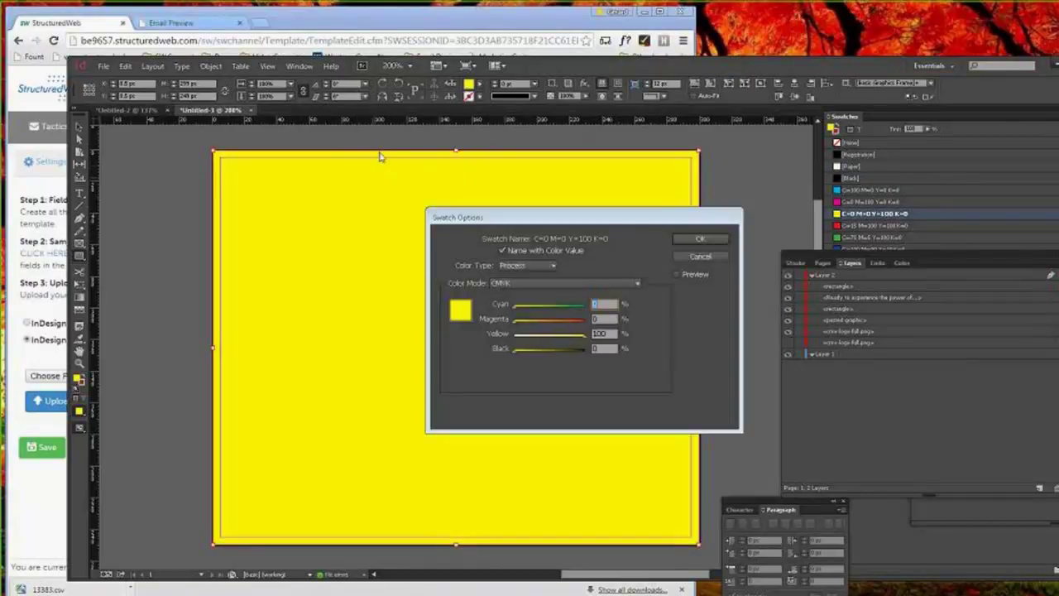
left_click_drag(582, 333, 520, 336)
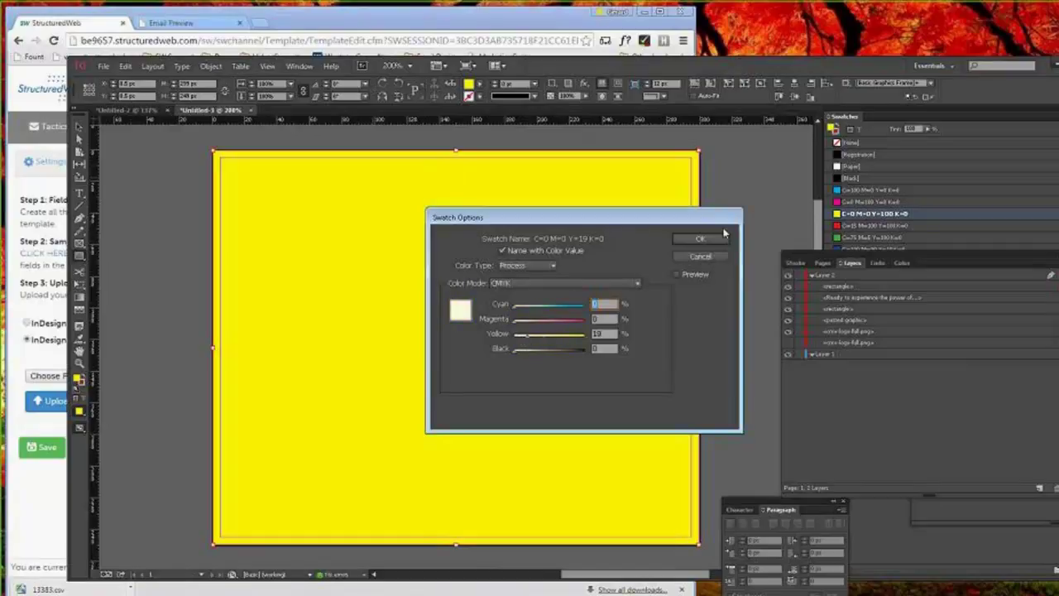
left_click(700, 239)
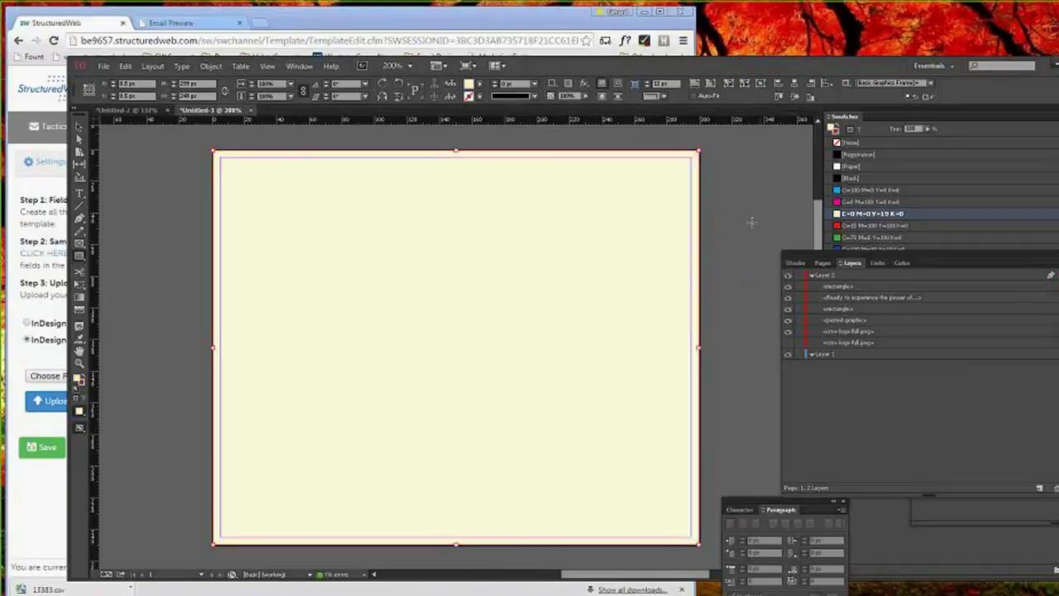
Move the pale yellow background rectangle below the visible CommVault logo in Layer 2's stacking order
key("v")
left_click(723, 234)
left_click_drag(898, 287, 889, 340)
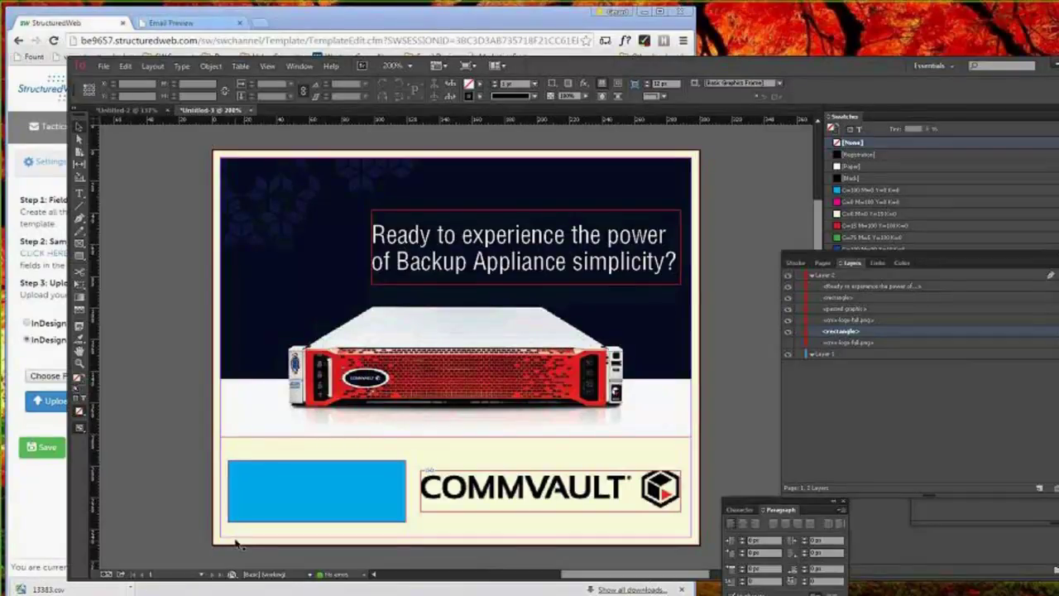
Select the background rectangle and arrange the Layers and XMPie uCreate Print panels next to the banner page
left_click(698, 289)
left_click_drag(922, 261, 871, 141)
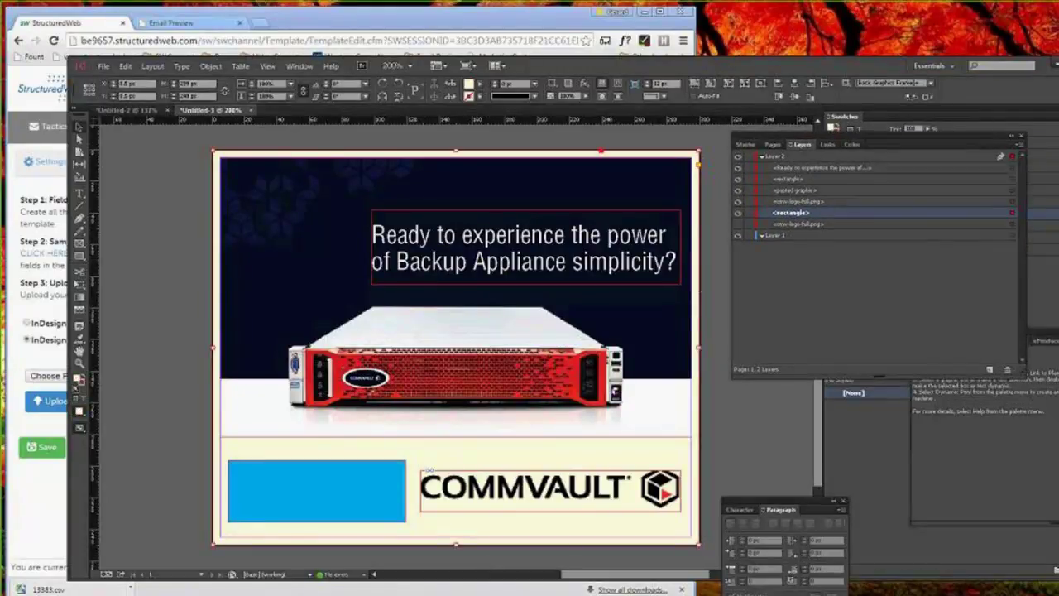
left_click_drag(985, 341, 978, 383)
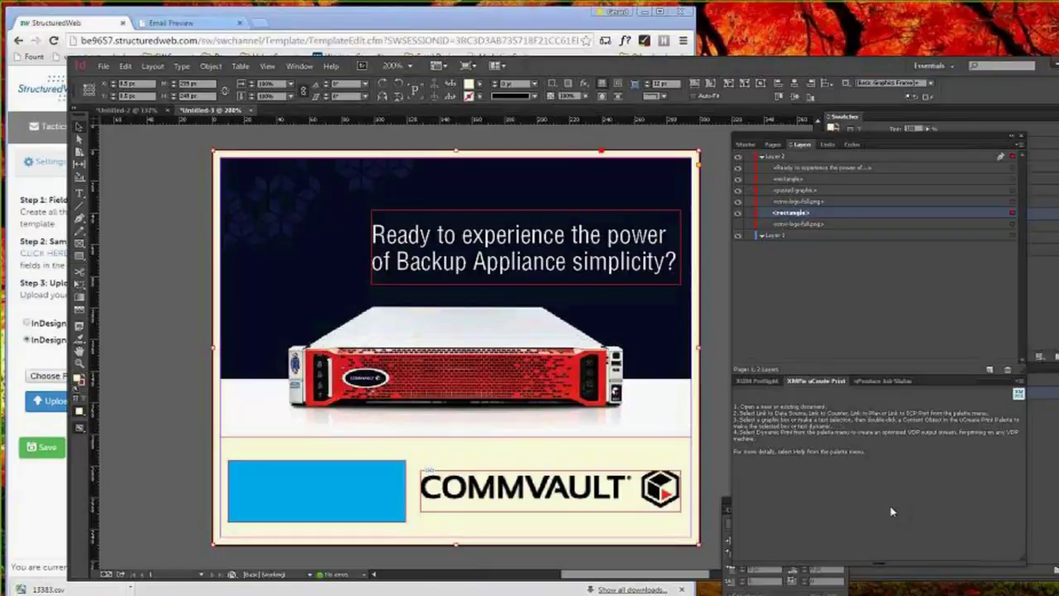
left_click(42, 267)
left_click(778, 237)
Link the document to the comma-separated data source 13383.csv from the 21154 themes folder in XMPie uCreate Print
left_click(1018, 386)
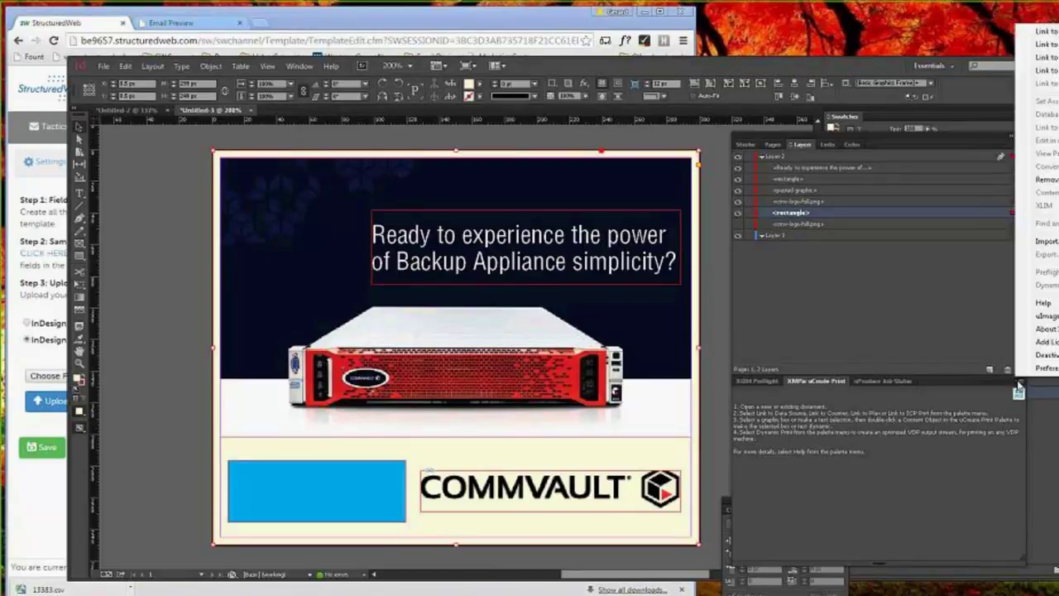
left_click(1045, 33)
left_click(707, 315)
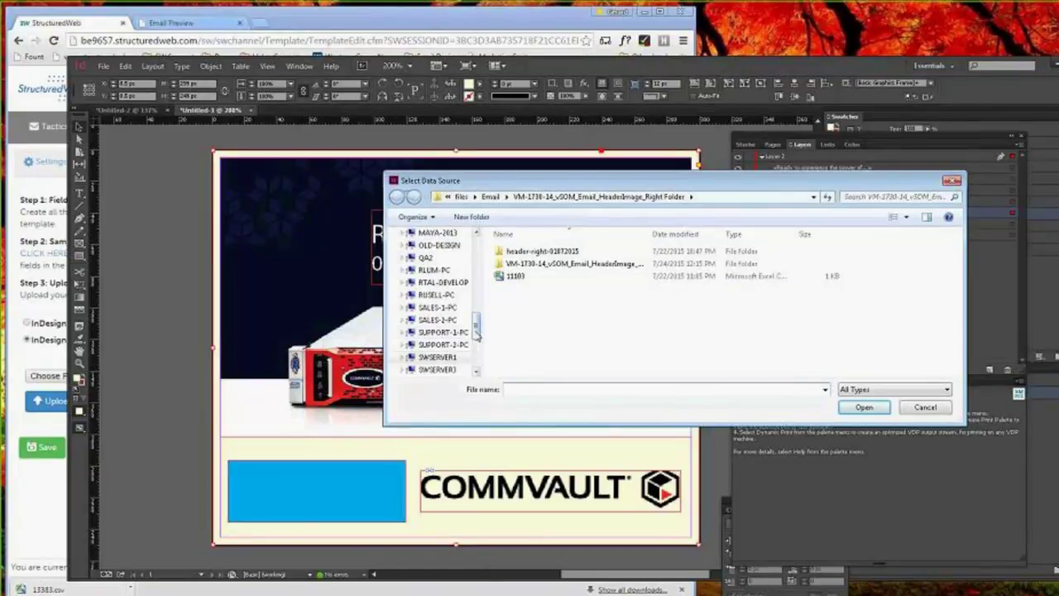
left_click_drag(476, 327, 477, 244)
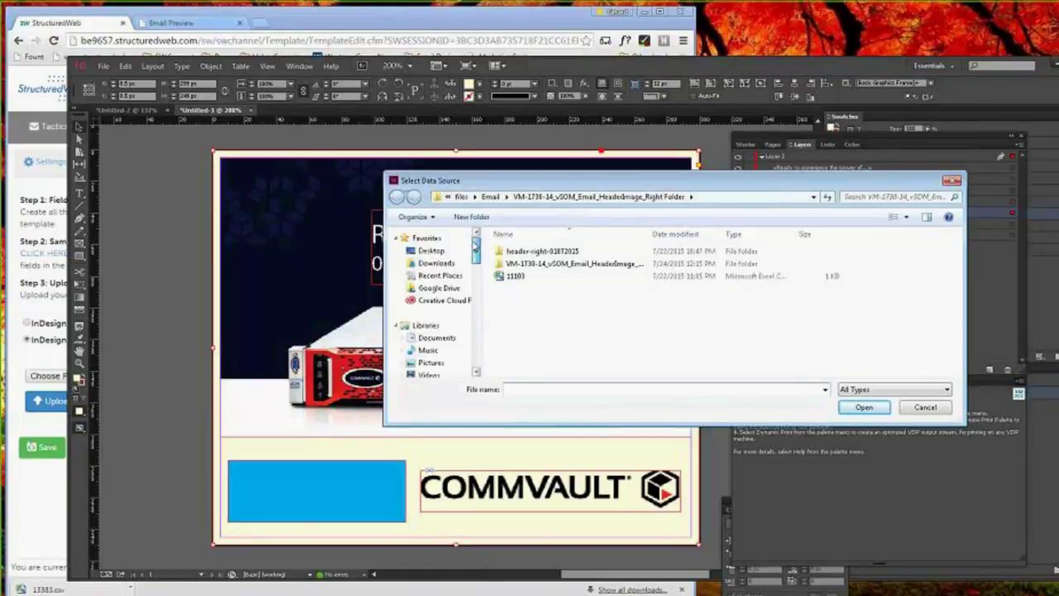
left_click(440, 276)
double_click(538, 251)
left_click(542, 253)
left_click(860, 409)
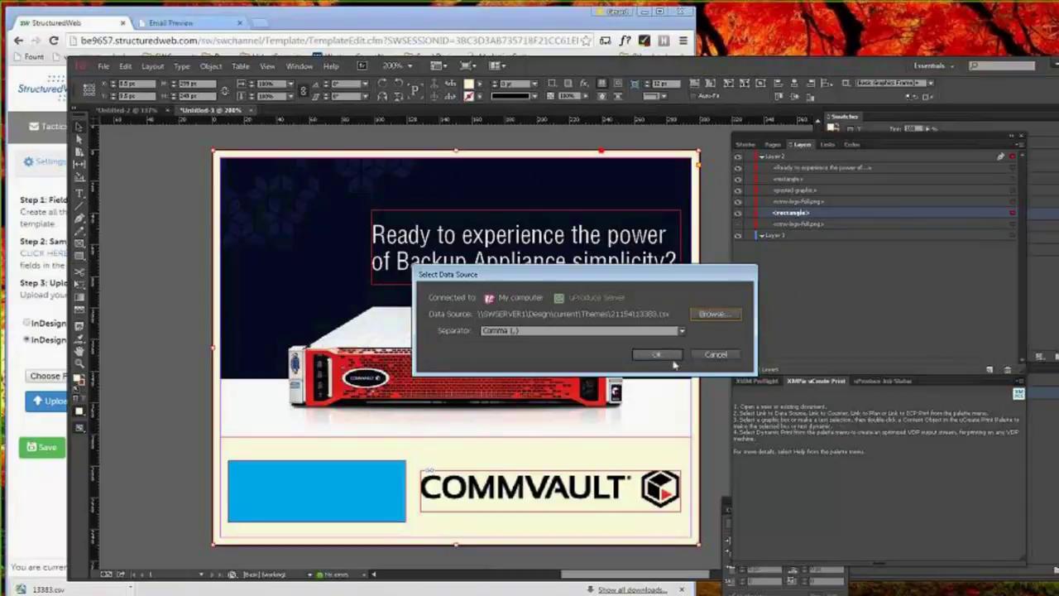
left_click(657, 354)
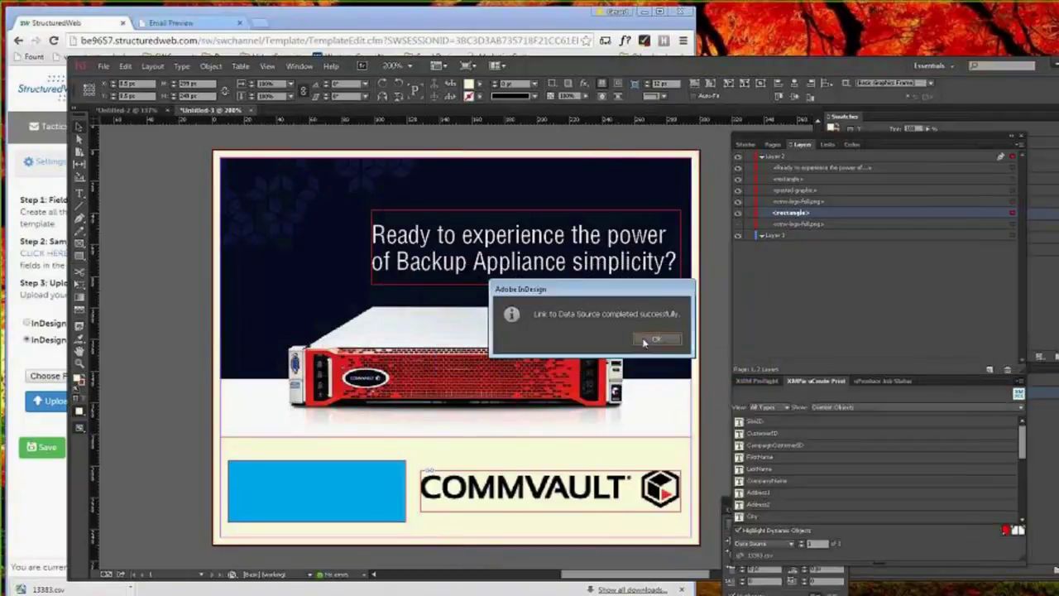
left_click(664, 339)
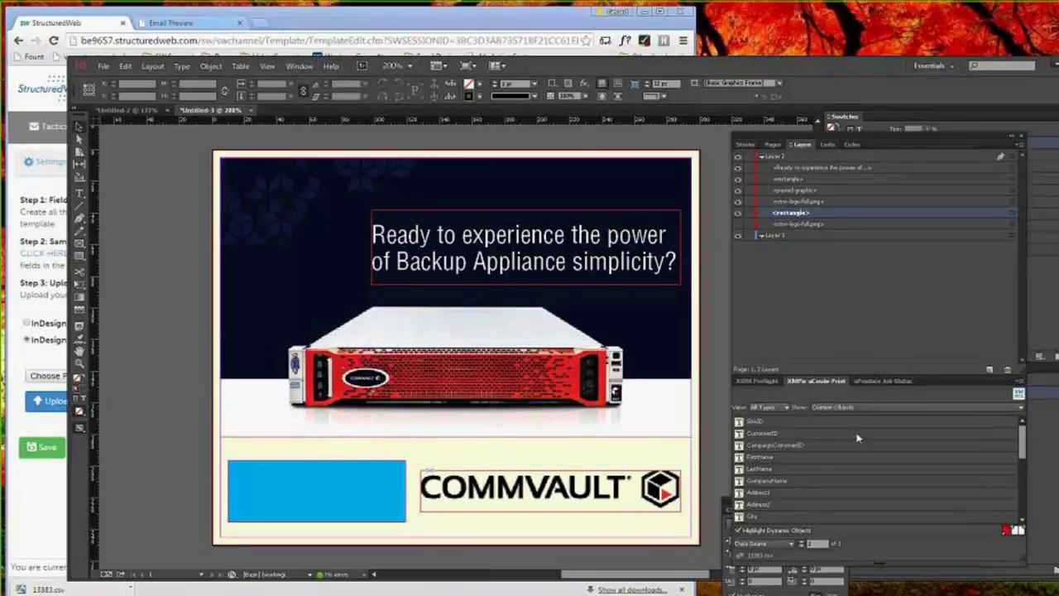
Delete the unneeded XMPie content objects from SiteID through TrackablePhone, keeping the company logo and banner template fields
left_click_drag(1029, 451, 1032, 505)
left_click(789, 423)
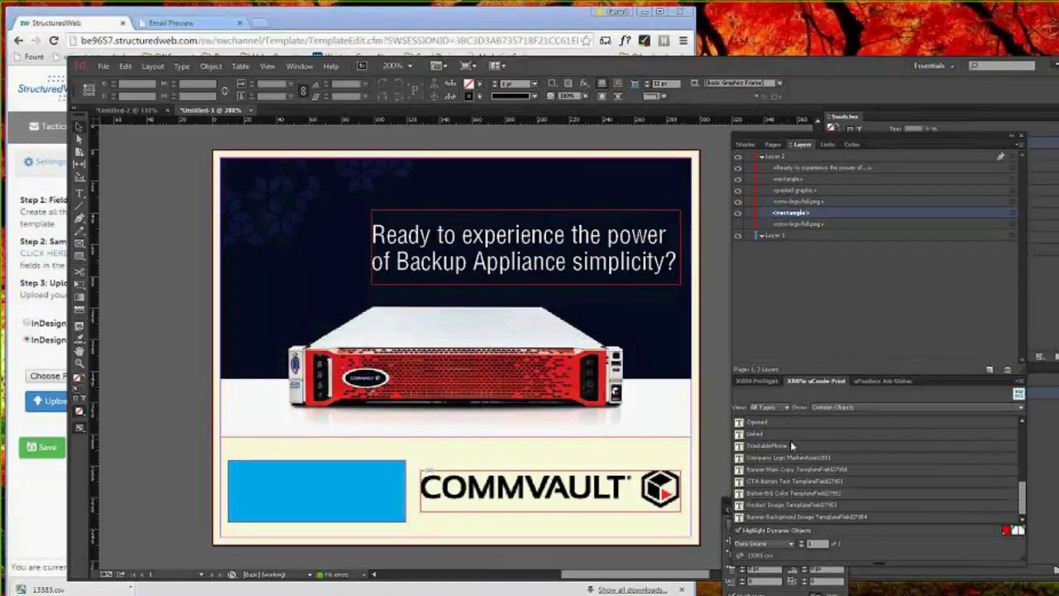
left_click(793, 446, "shift")
right_click(797, 446)
left_click(827, 452)
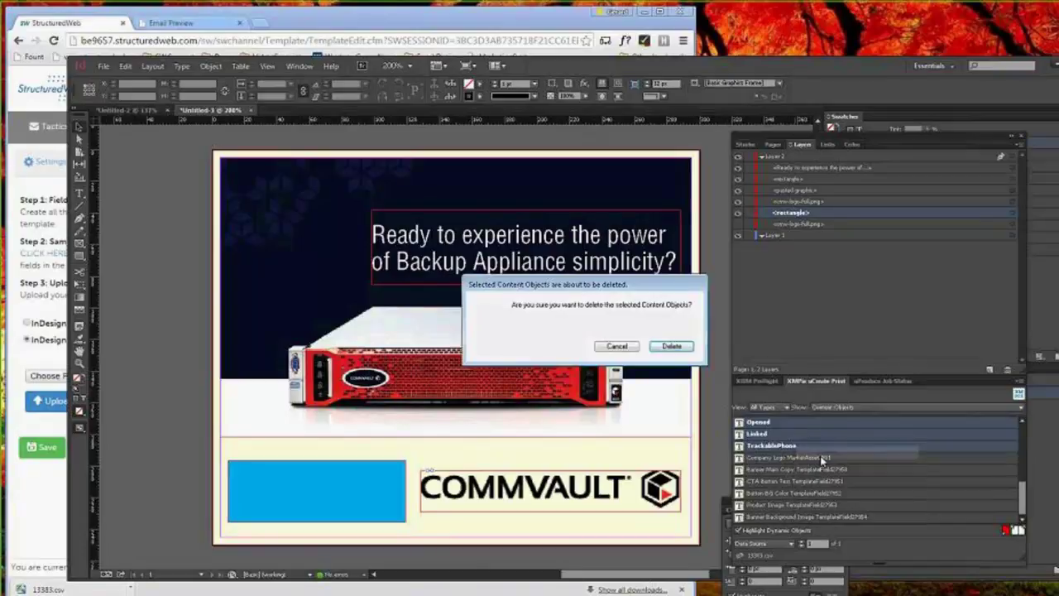
left_click(672, 347)
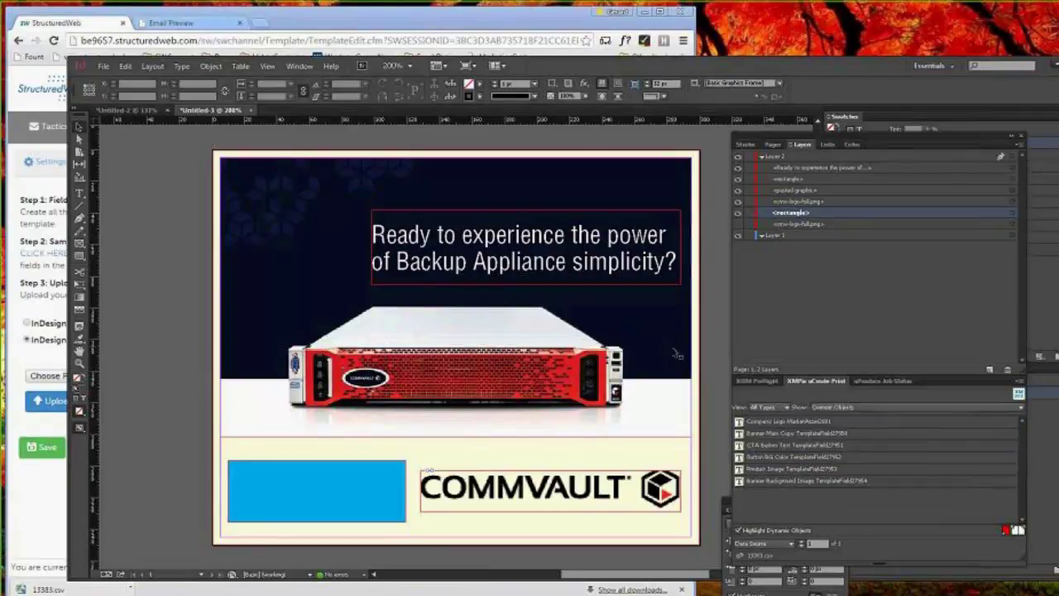
Change the type of the Company Logo MarketAsset2881 content object to Graphic
left_click(784, 422)
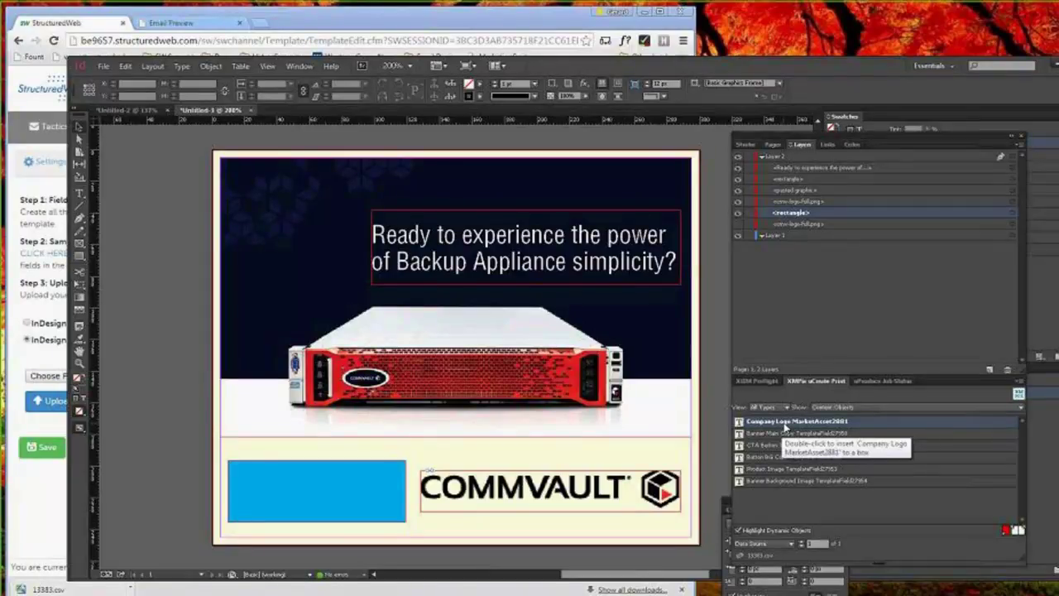
right_click(785, 426)
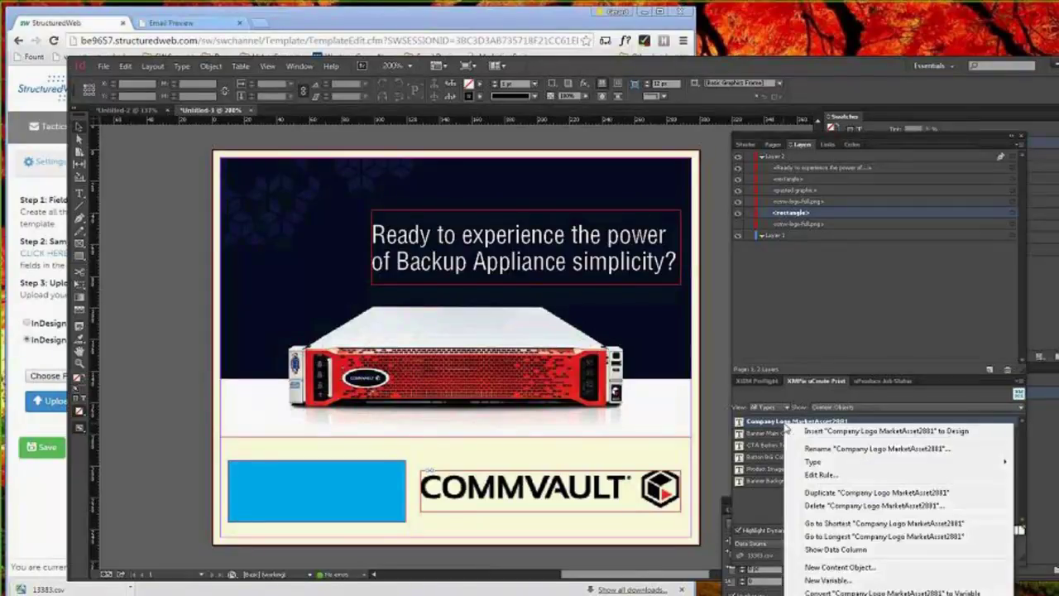
mouse_move(809, 465)
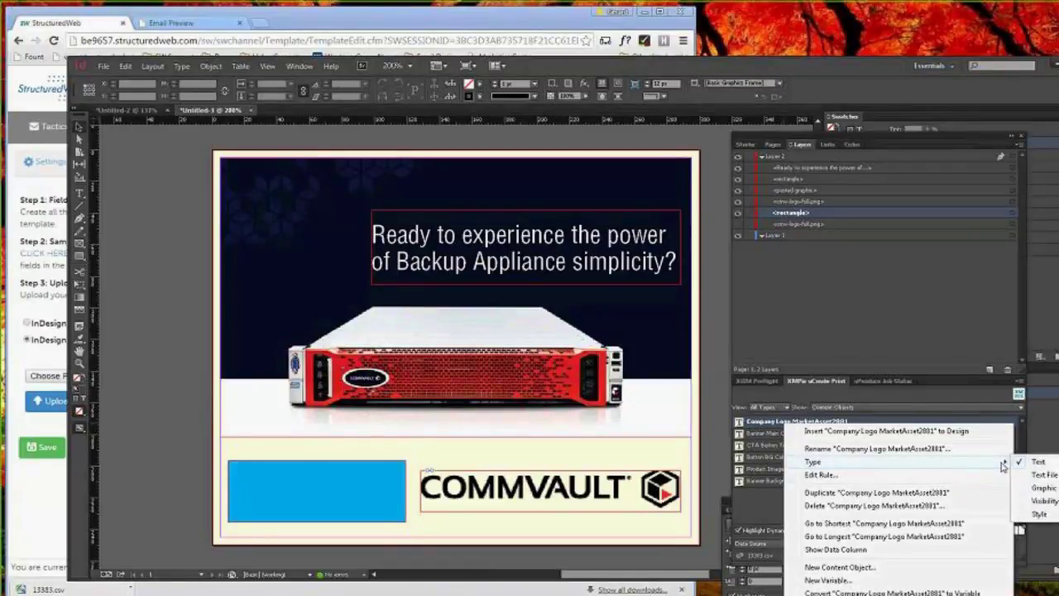
left_click(1042, 489)
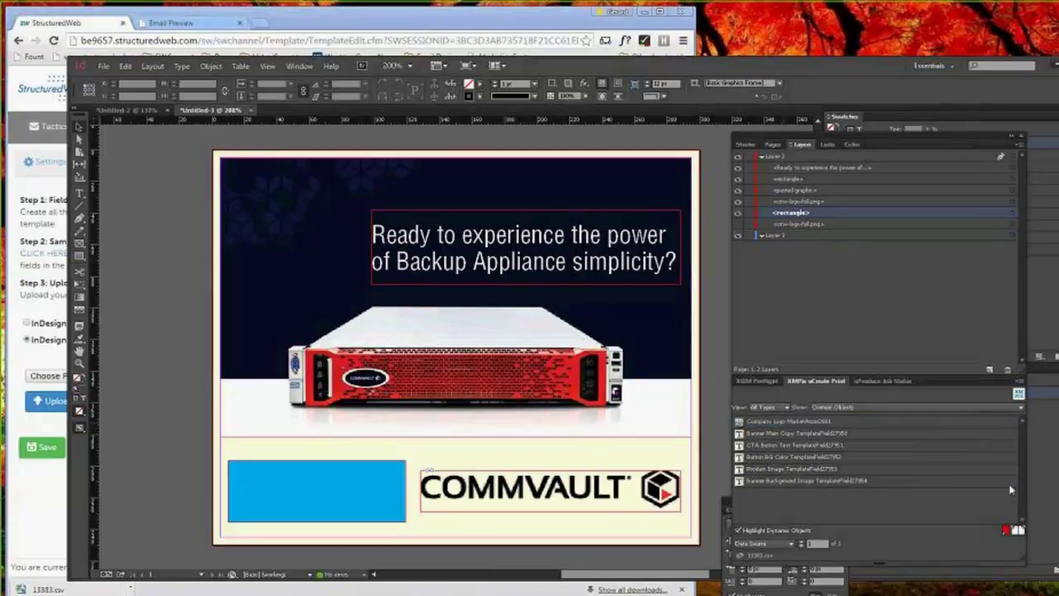
Change the type of the Button BG Color TemplateField27952 content object to Graphic
left_click(771, 433)
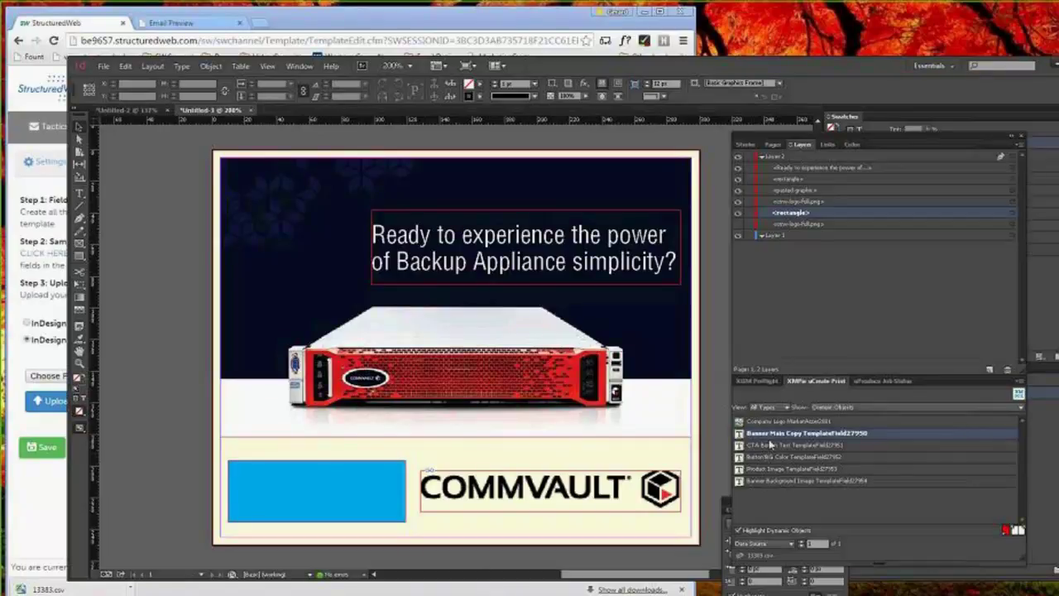
left_click(770, 446)
left_click(767, 459)
right_click(768, 463)
mouse_move(839, 502)
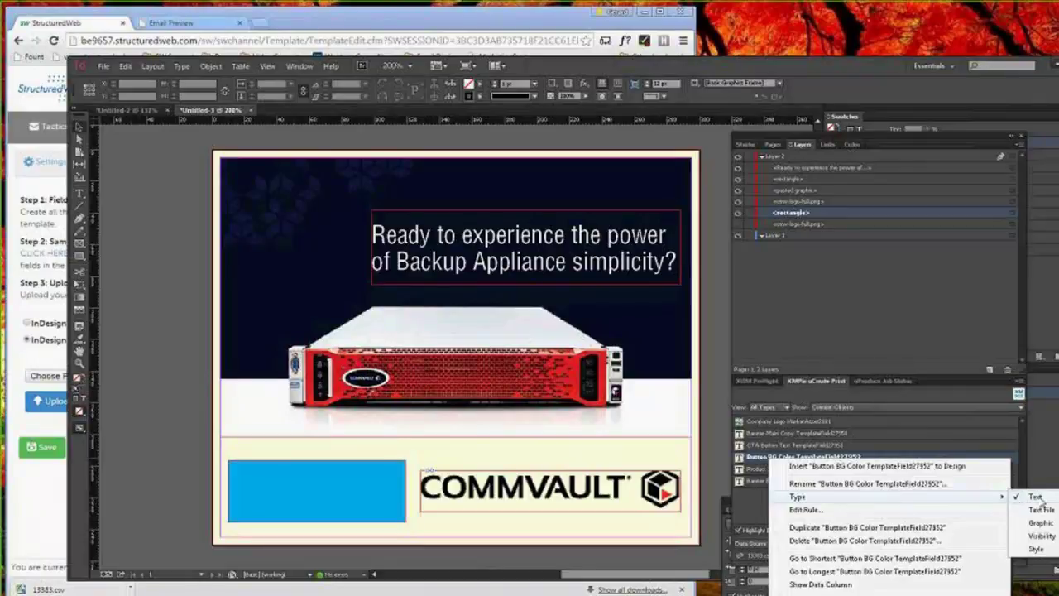
left_click(1041, 522)
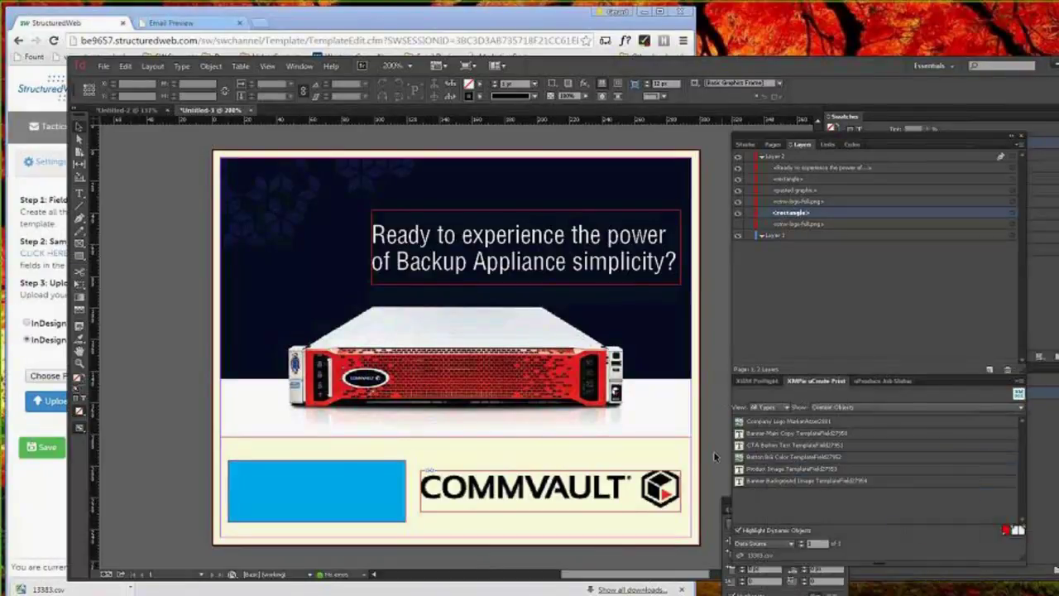
Change the types of the Product Image and Banner Background Image content objects to Graphic
right_click(807, 472)
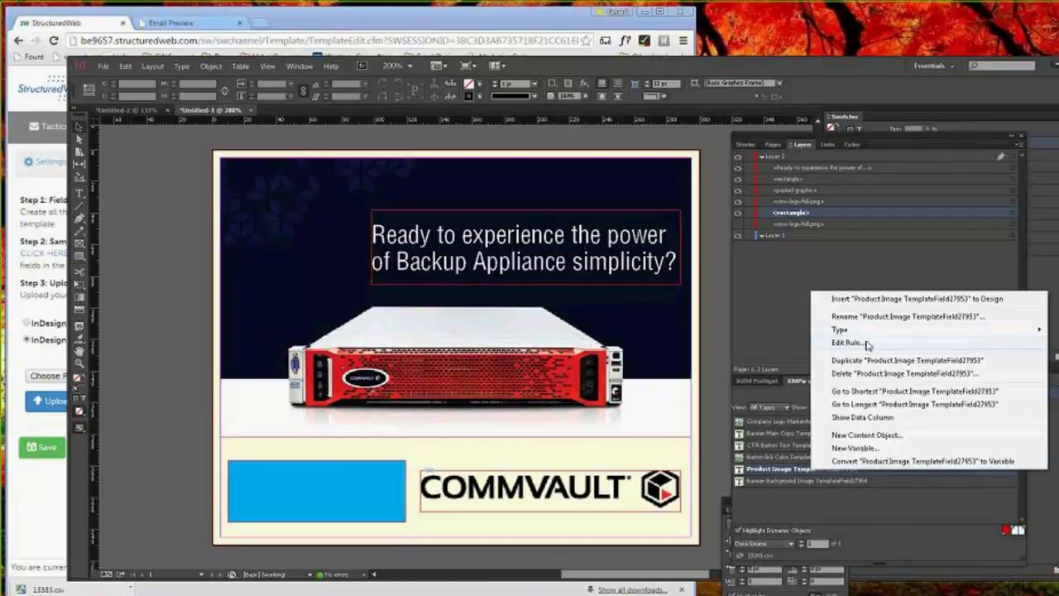
key("Escape")
right_click(807, 481)
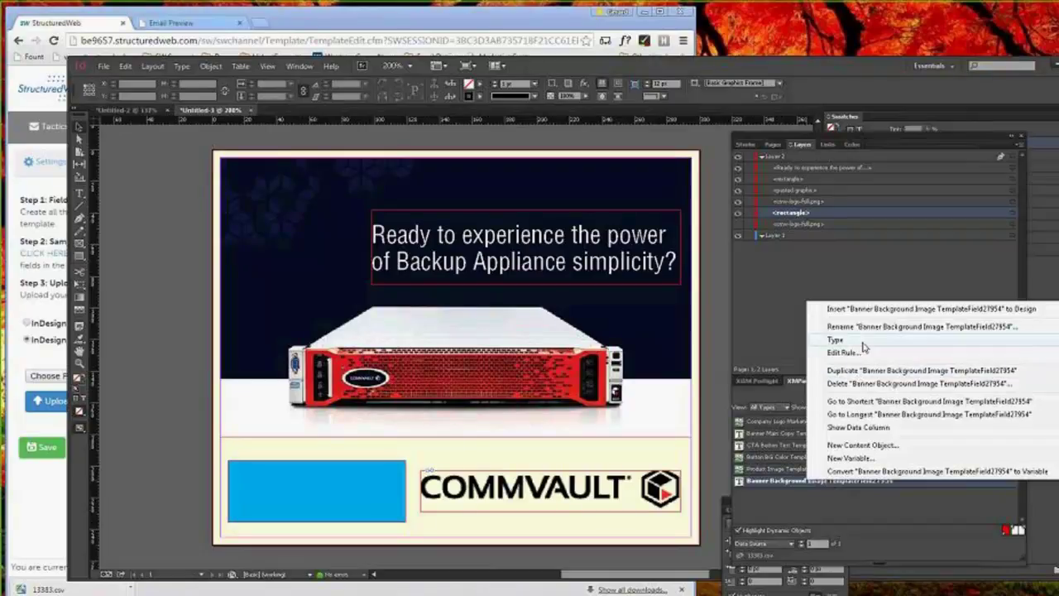
key("Escape")
Save the document as BannerAD300x250 in the 21154 themes folder
left_click(103, 65)
left_click(141, 202)
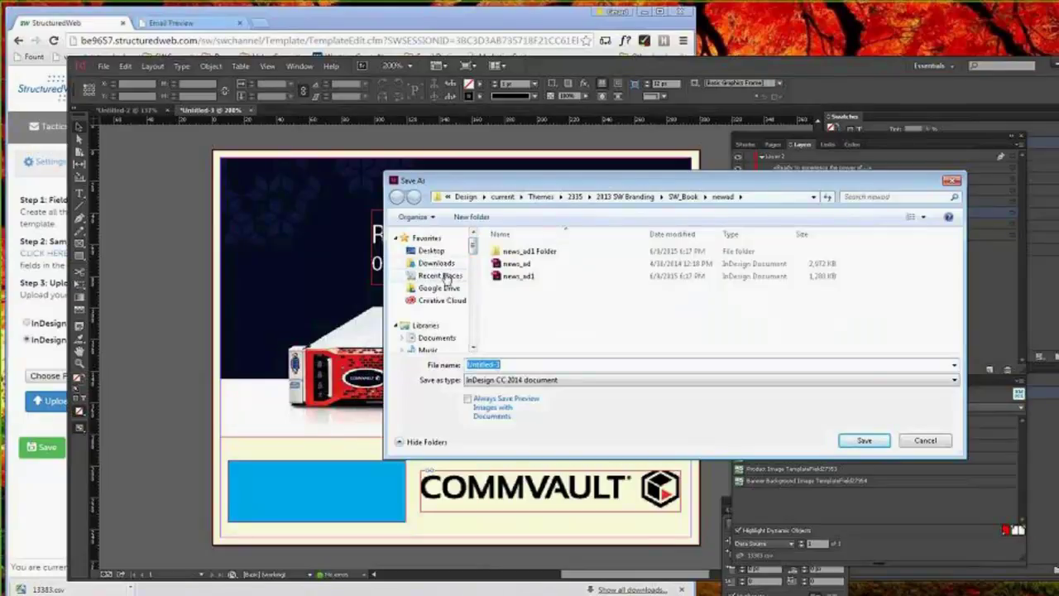
left_click(439, 276)
double_click(518, 258)
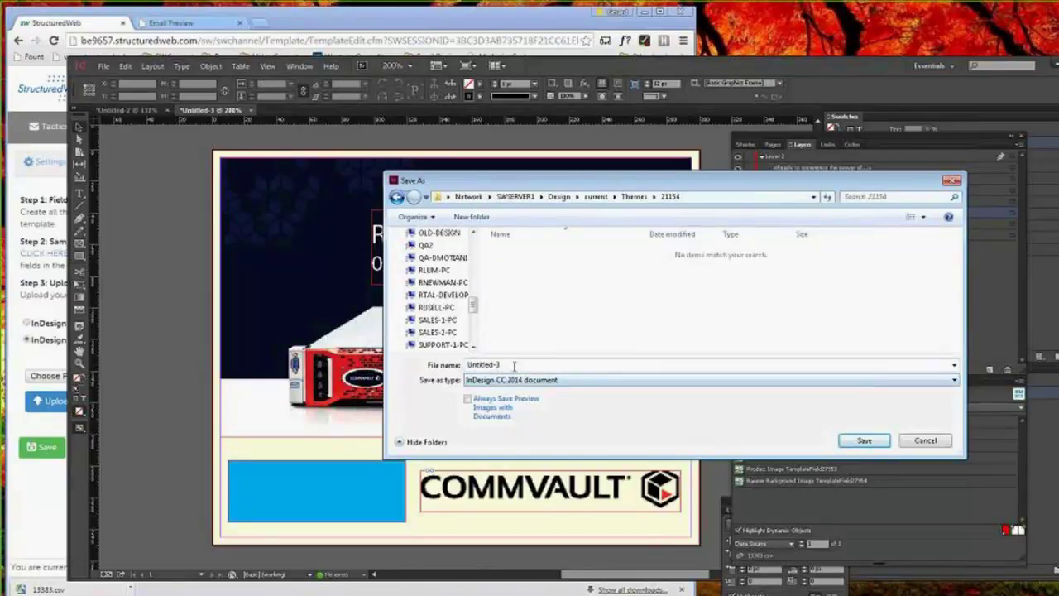
key("Return")
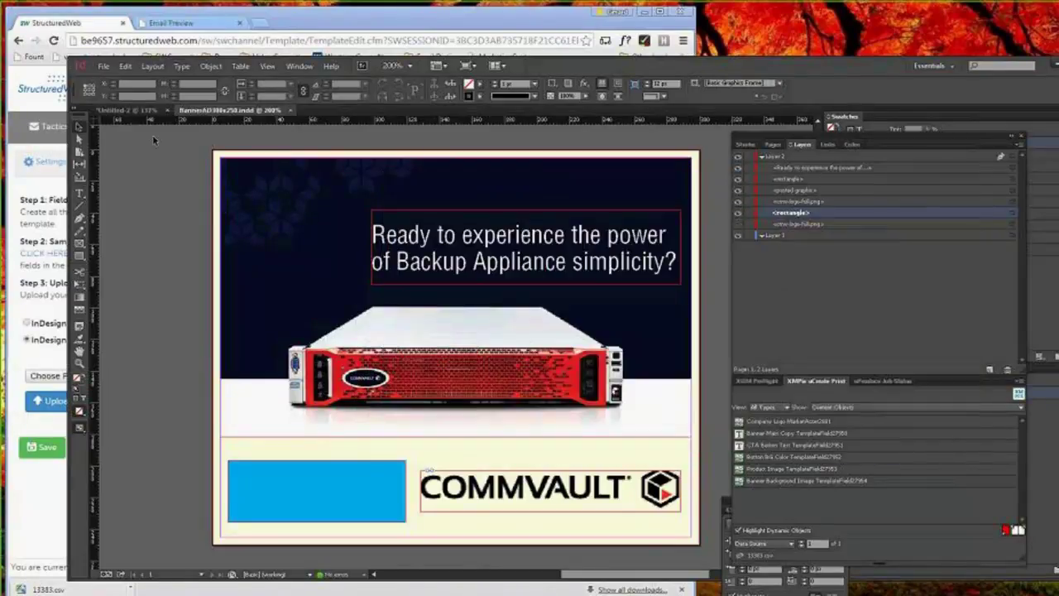
Save another version of the document as BannerAD300x250_merged in the same 21154 folder
left_click(103, 66)
left_click(128, 202)
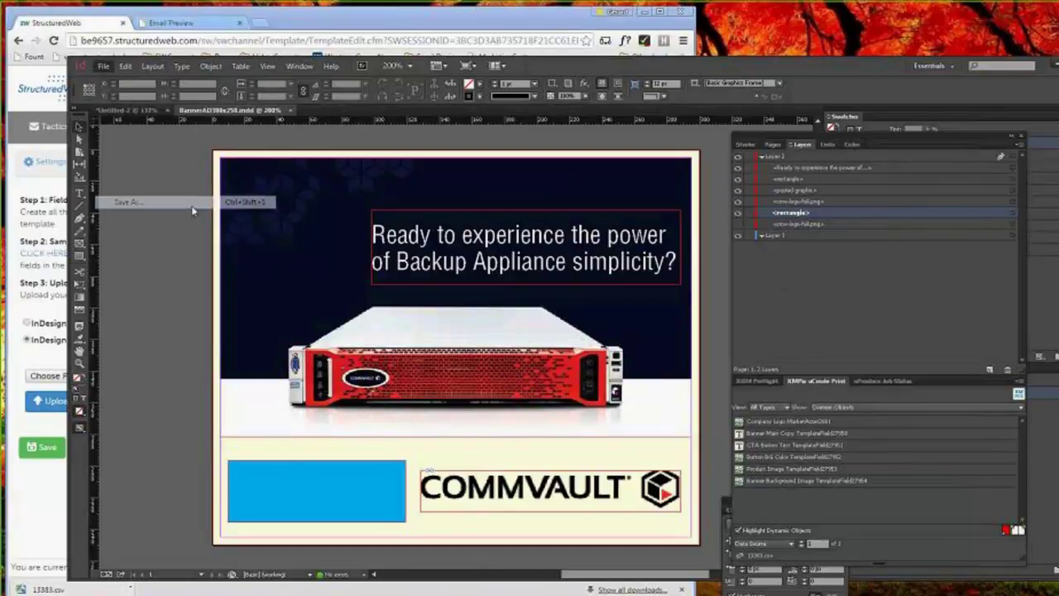
left_click(558, 364)
type("_merger")
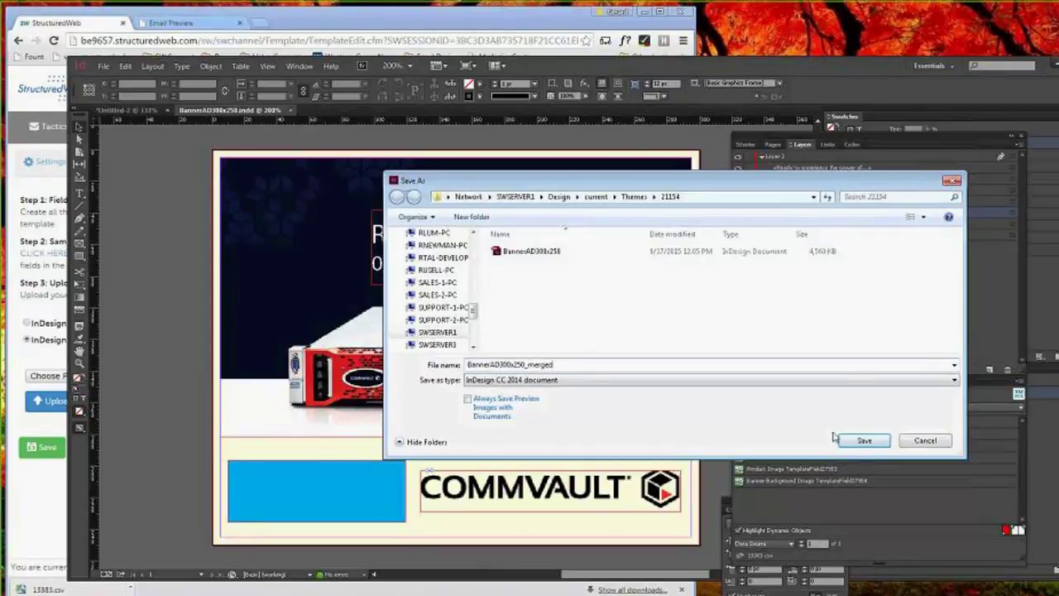
left_click(882, 441)
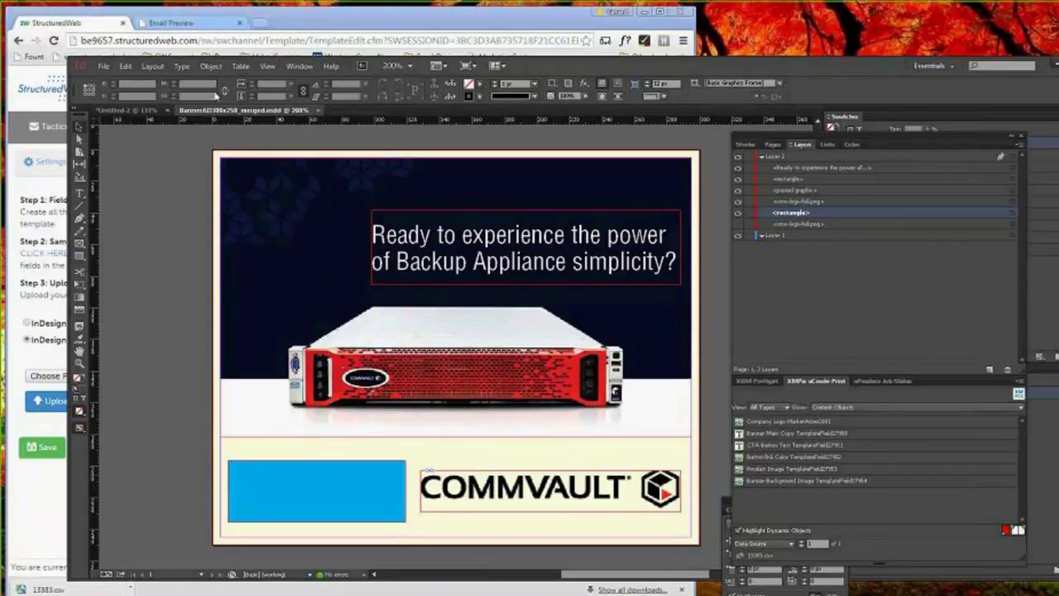
Select the pale yellow background rectangle and hide the headline, blue rectangle, visible CommVault logo and product graphic in Layer 2
left_click(480, 197)
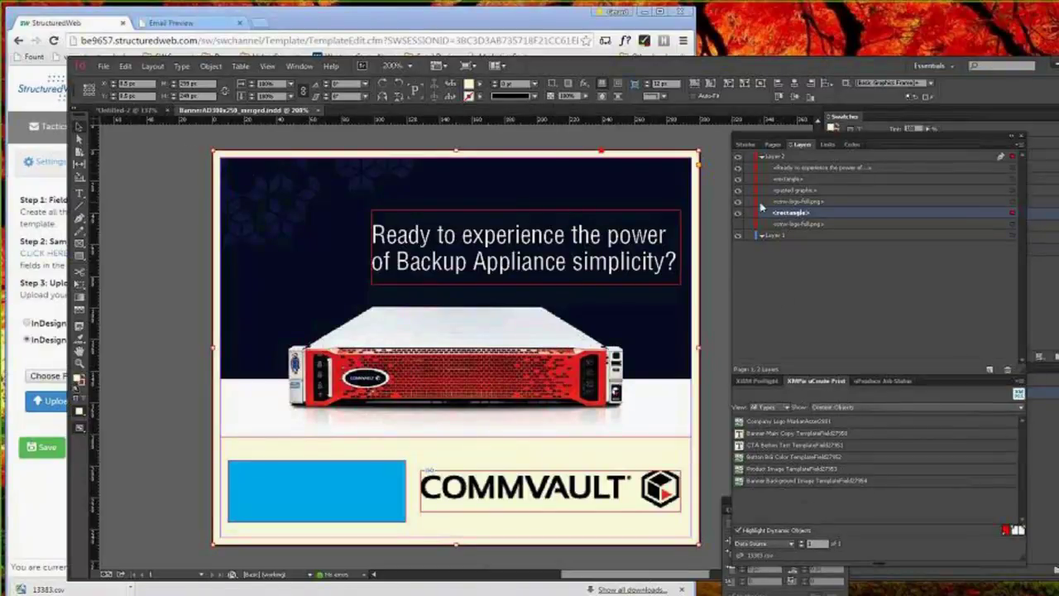
left_click(738, 167)
left_click(737, 179)
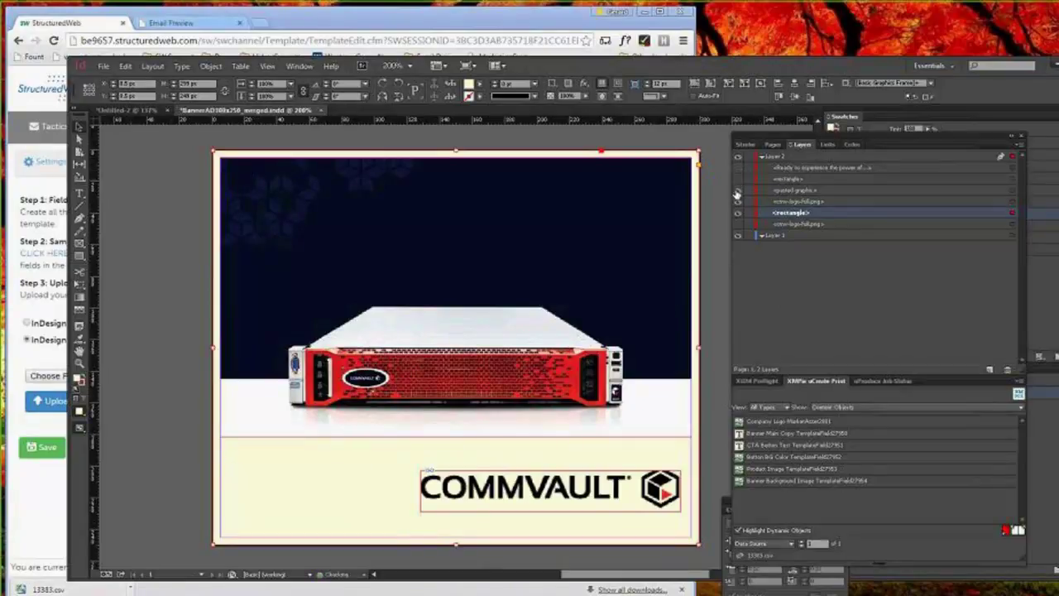
left_click(738, 201)
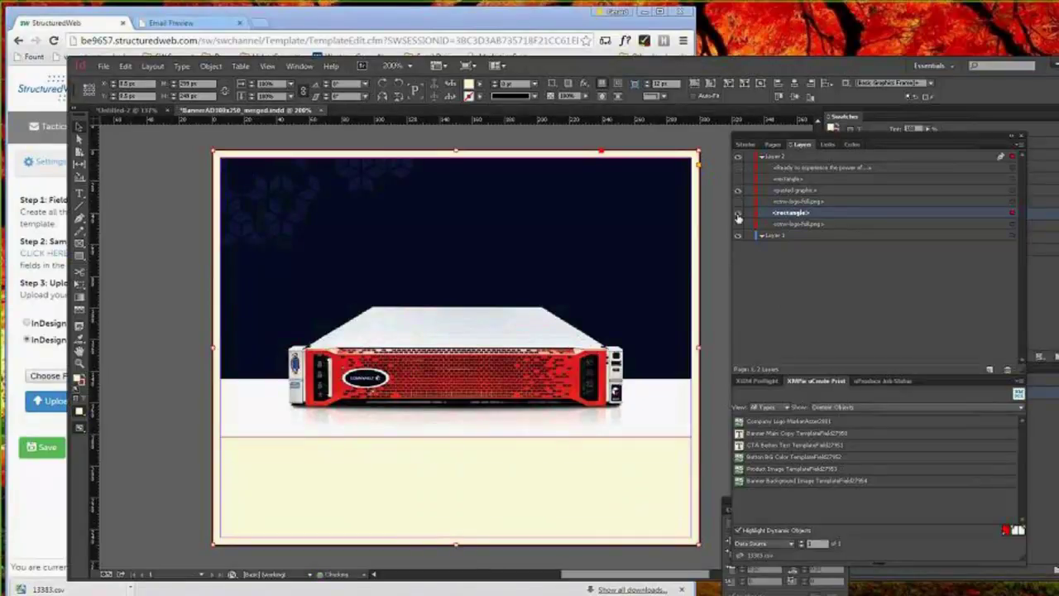
left_click(738, 191)
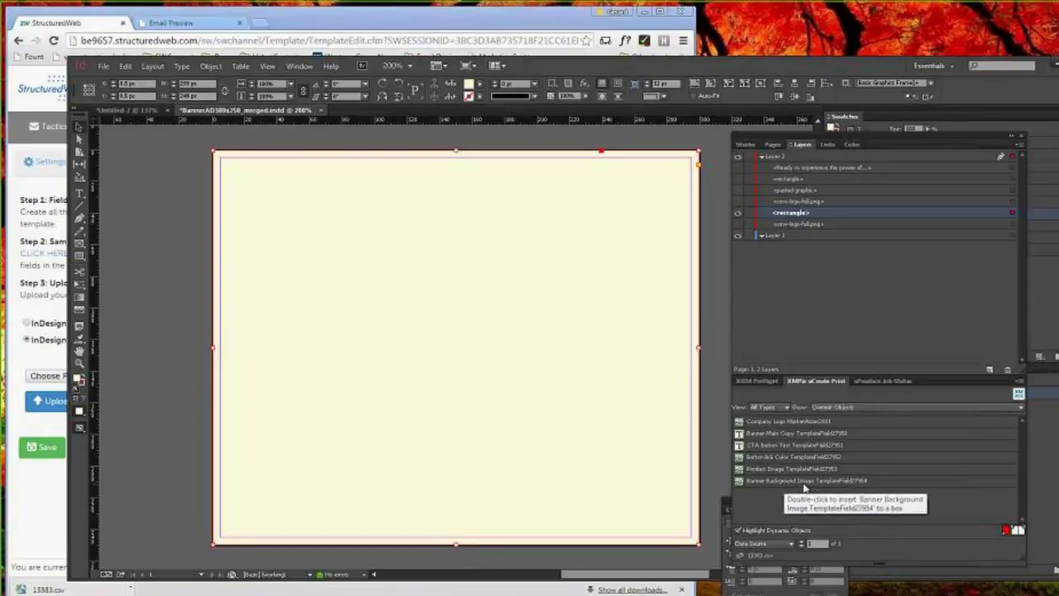
Insert the Banner Background Image TemplateField27954 content object into the pale yellow background rectangle
double_click(811, 481)
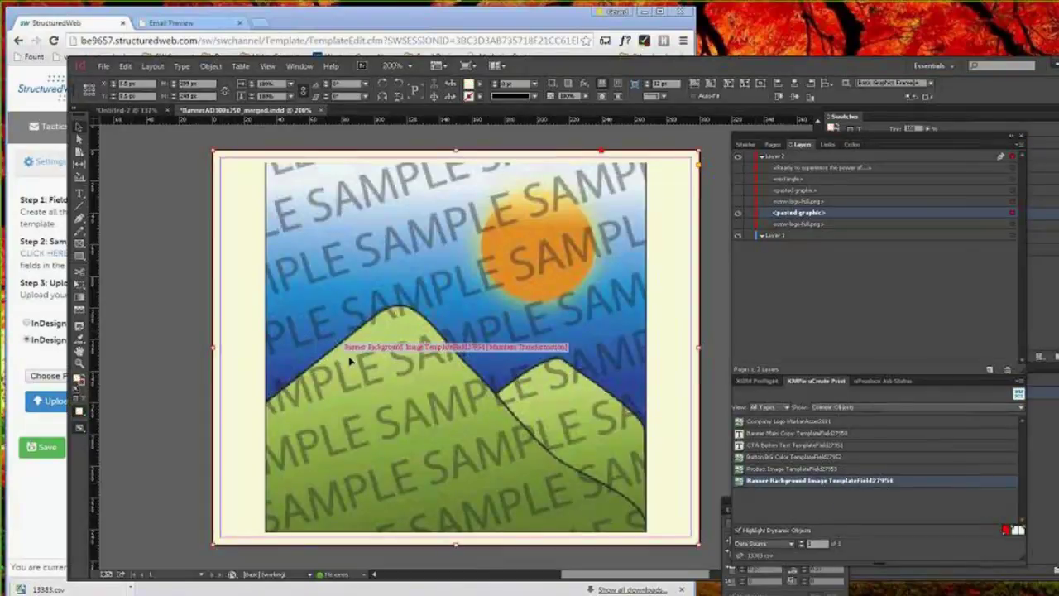
left_click(141, 324)
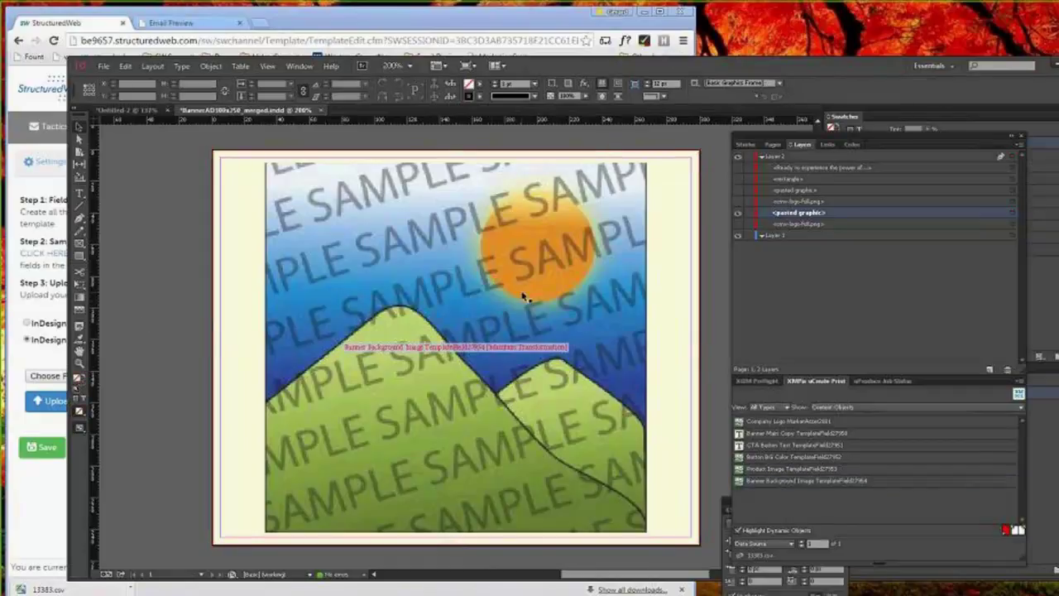
right_click(443, 251)
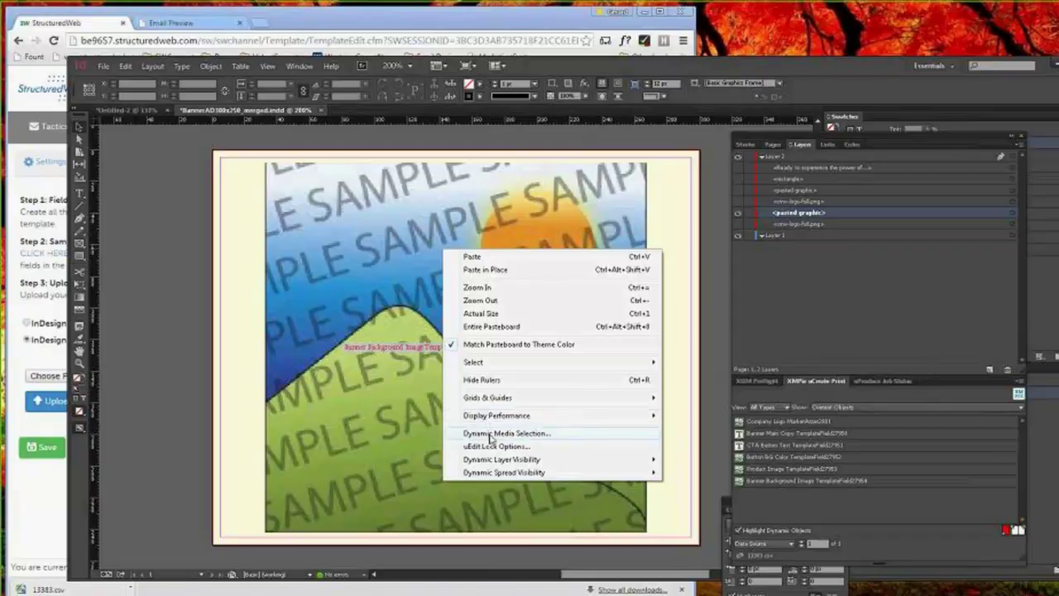
left_click(402, 366)
right_click(401, 368)
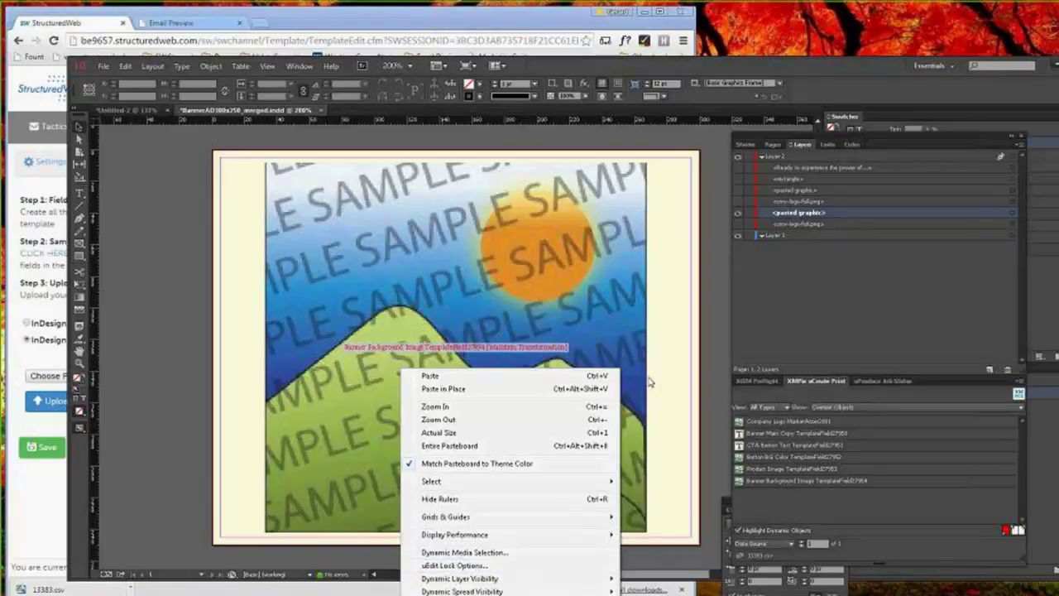
Set the banner background's Dynamic Graphic Properties to Fit Proportionally & Centered
left_click(500, 214)
right_click(500, 213)
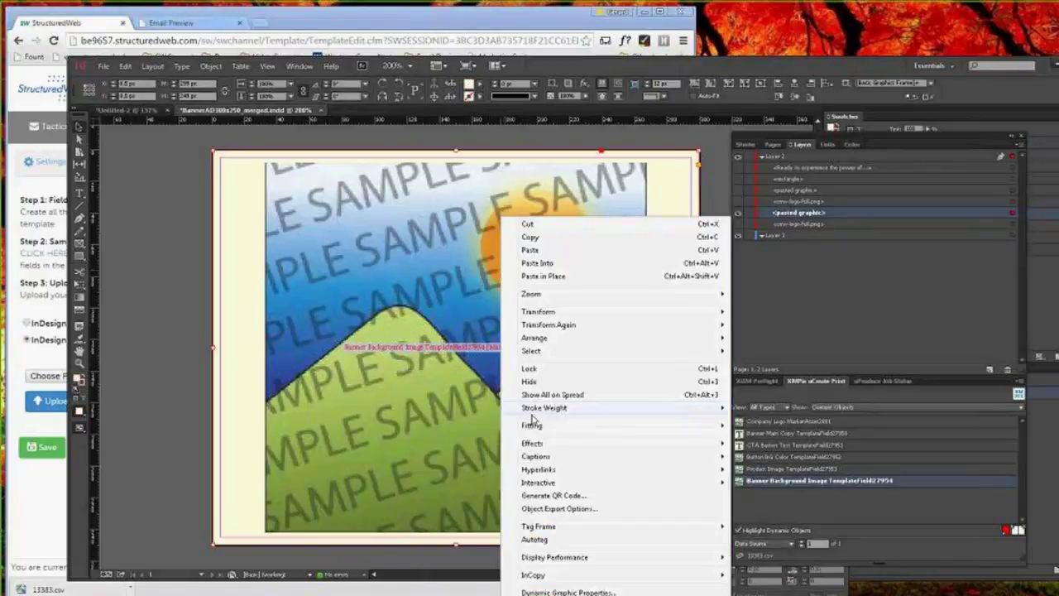
mouse_move(546, 430)
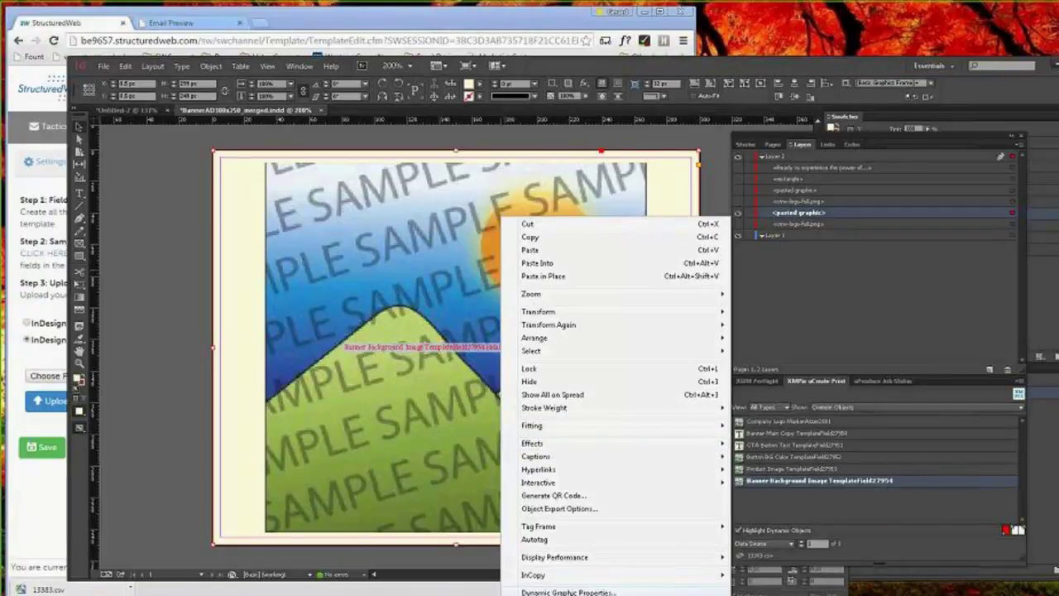
left_click(567, 592)
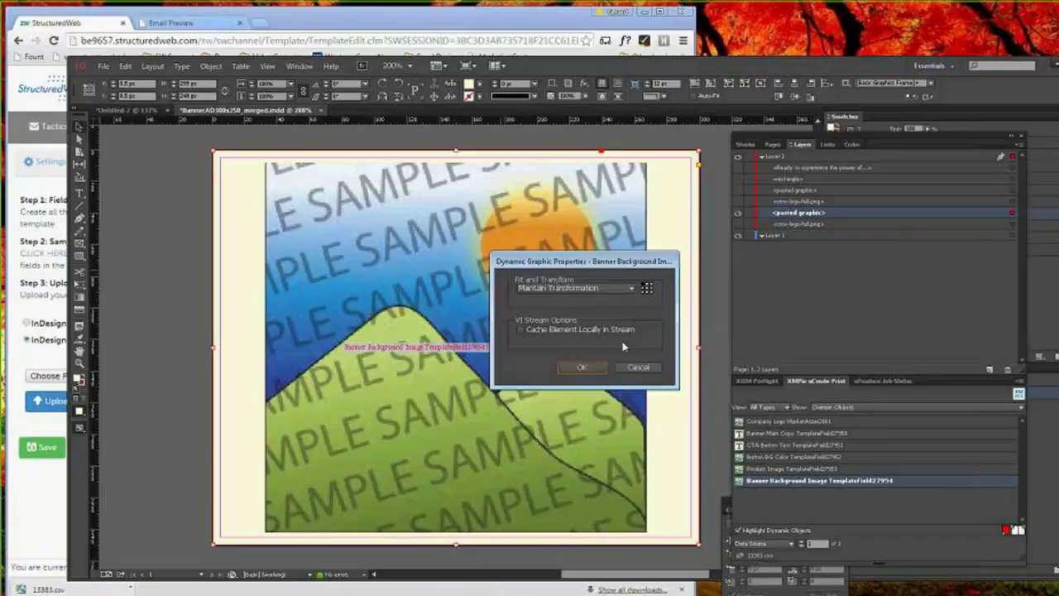
left_click(590, 288)
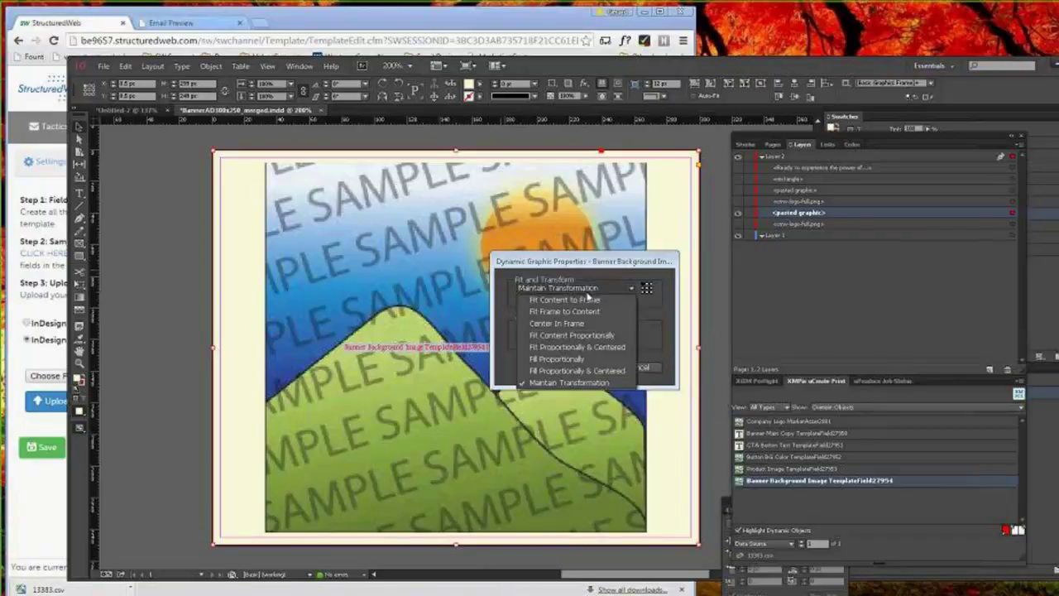
left_click(569, 348)
left_click(582, 368)
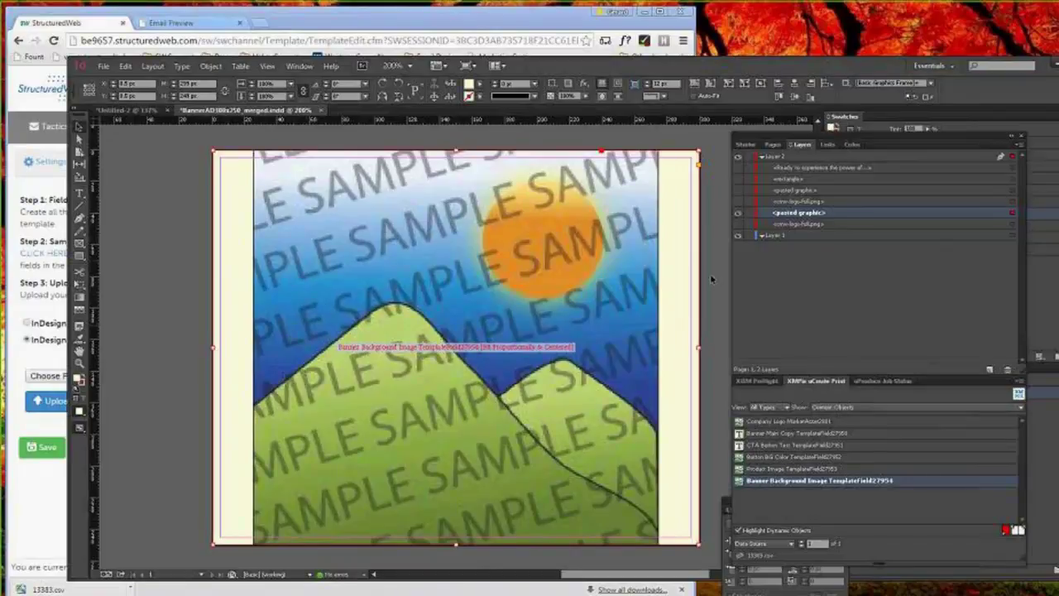
left_click(174, 296)
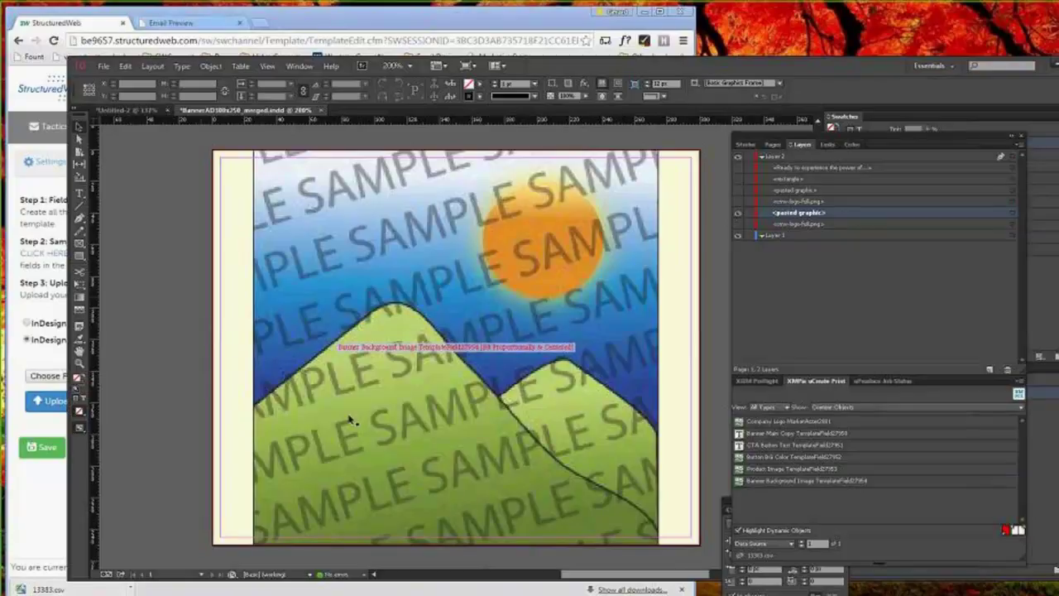
left_click(771, 483)
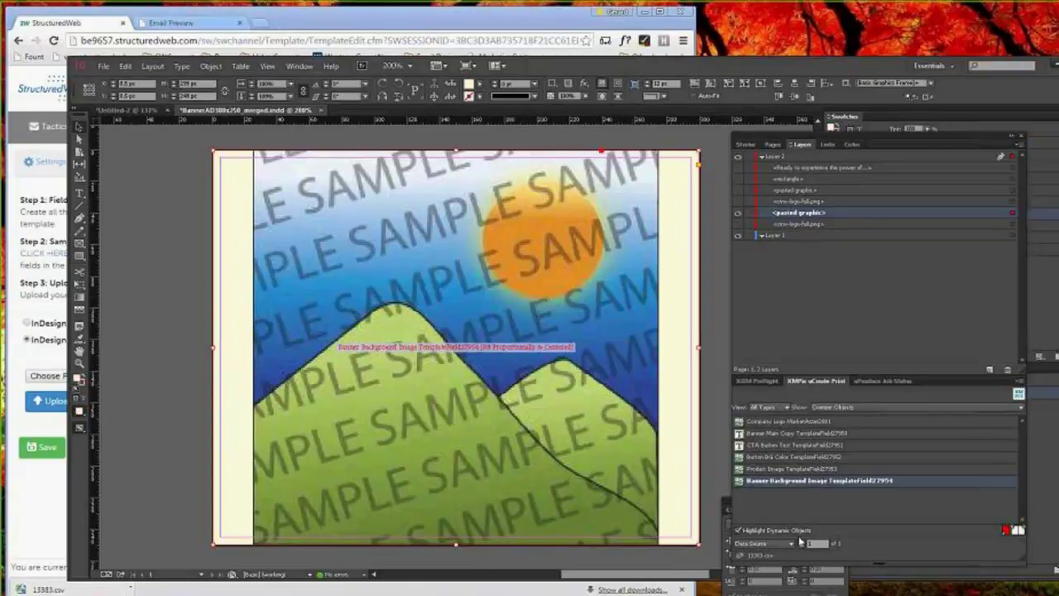
Show the CommVault logo and the product graphic again, and select the product graphic
left_click(737, 202)
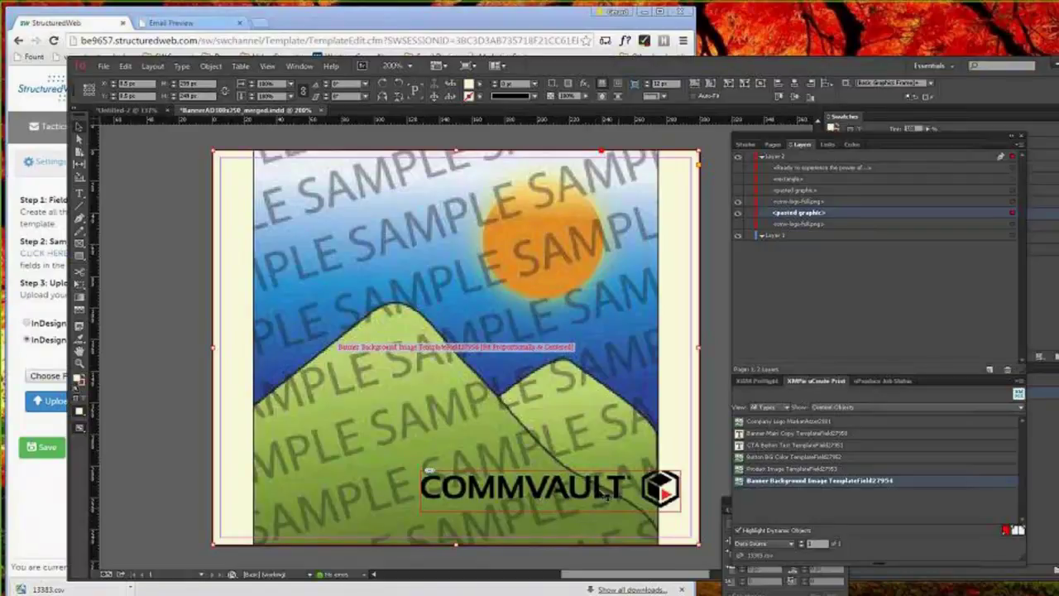
left_click(738, 191)
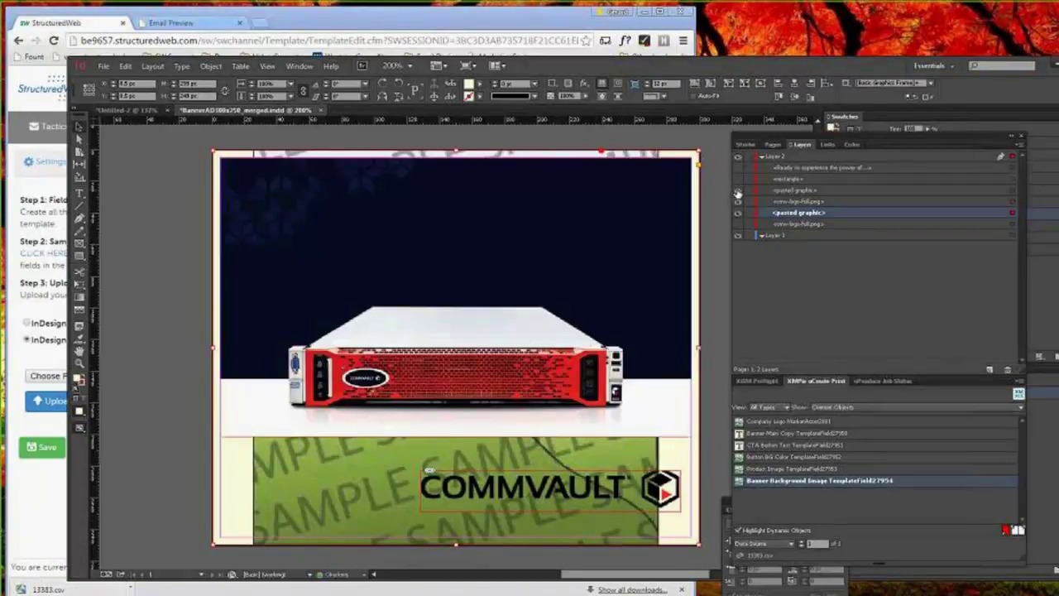
left_click(406, 267)
Draw a rectangle covering the whole product graphic and fill it with the Black swatch
left_click(79, 256)
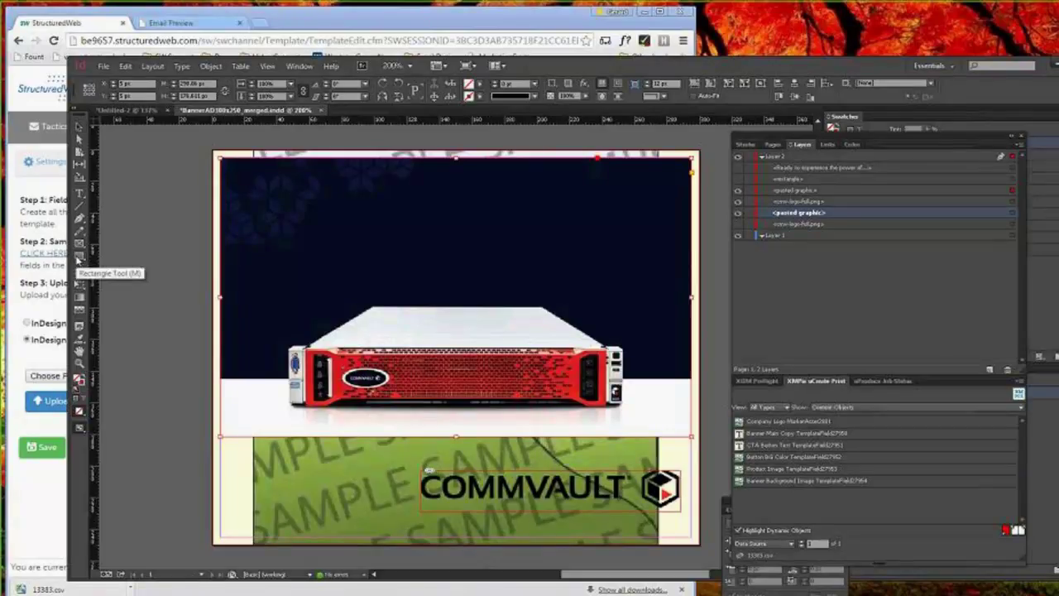
mouse_move(221, 160)
left_mouse_down()
mouse_move(321, 226)
mouse_move(462, 286)
mouse_move(662, 405)
mouse_move(691, 435)
left_mouse_up()
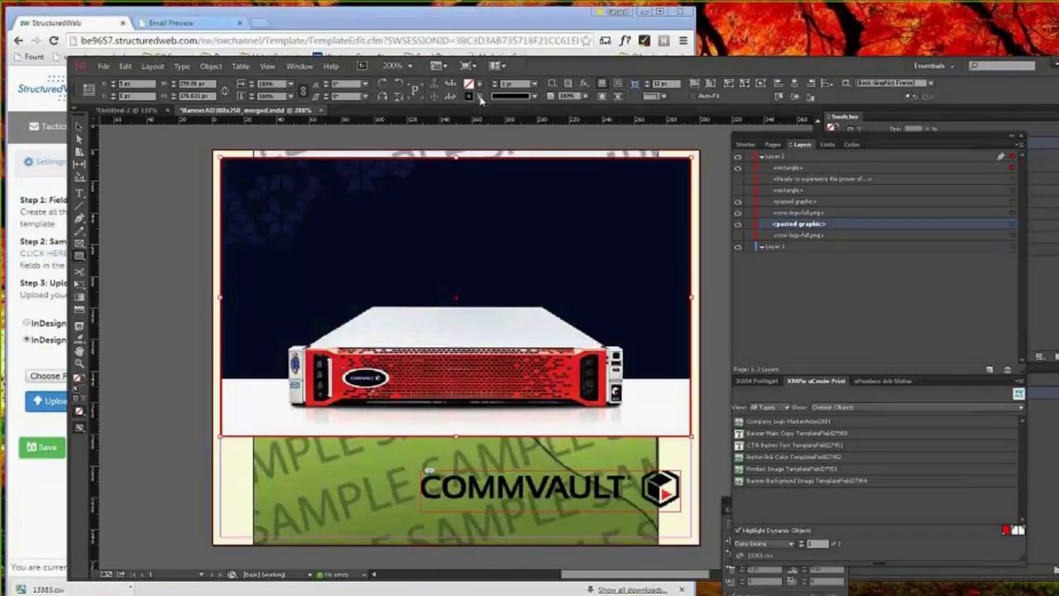
left_click(480, 86)
left_click(386, 144)
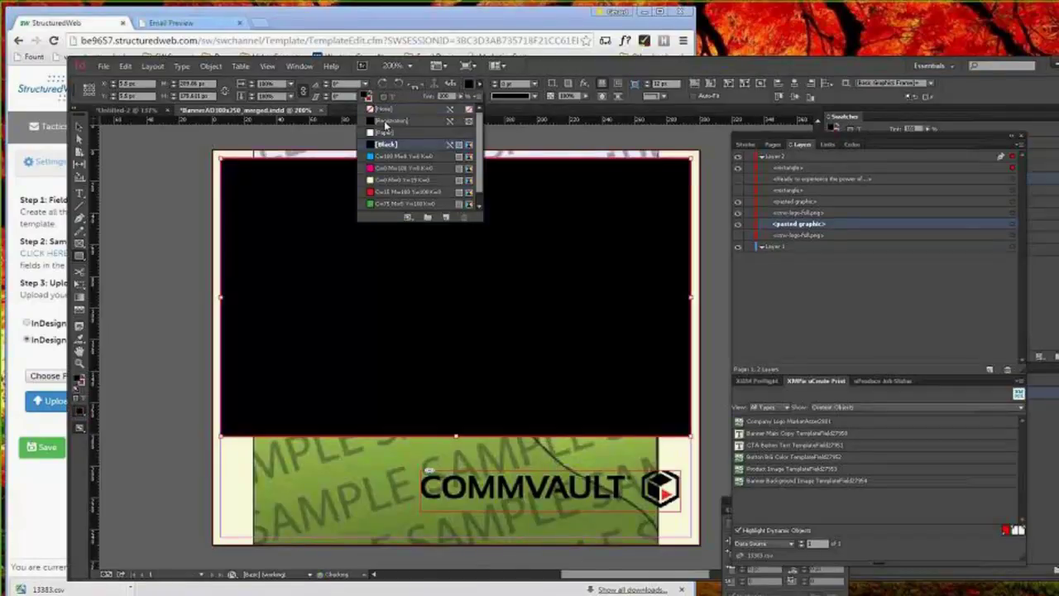
Change the rectangle's fill to C=100 M=0 Y=0 K=0 and insert the Product Image TemplateField27953 content object into it
left_click(384, 156)
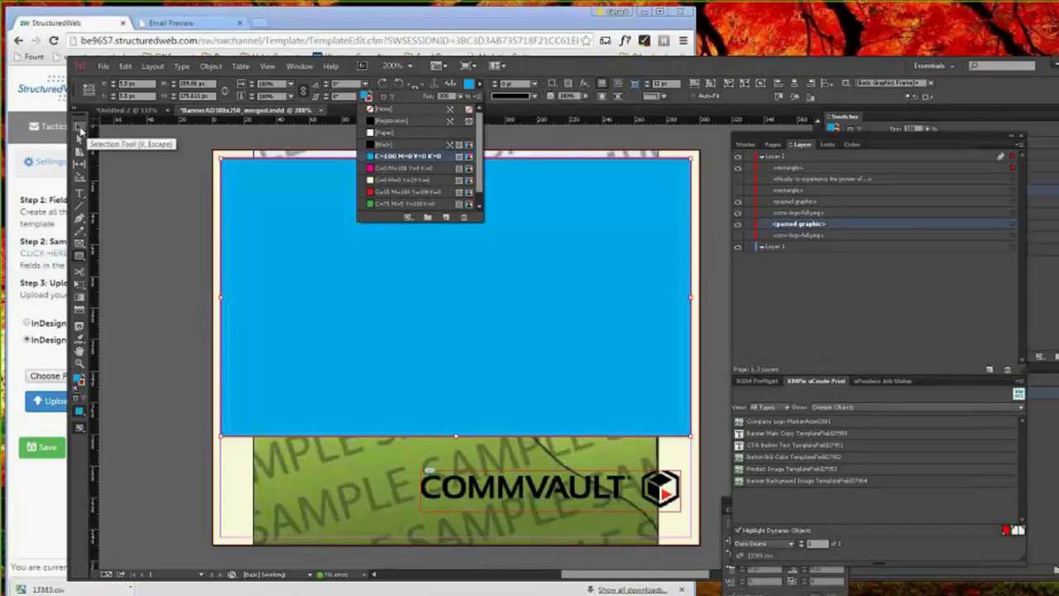
left_click(81, 128)
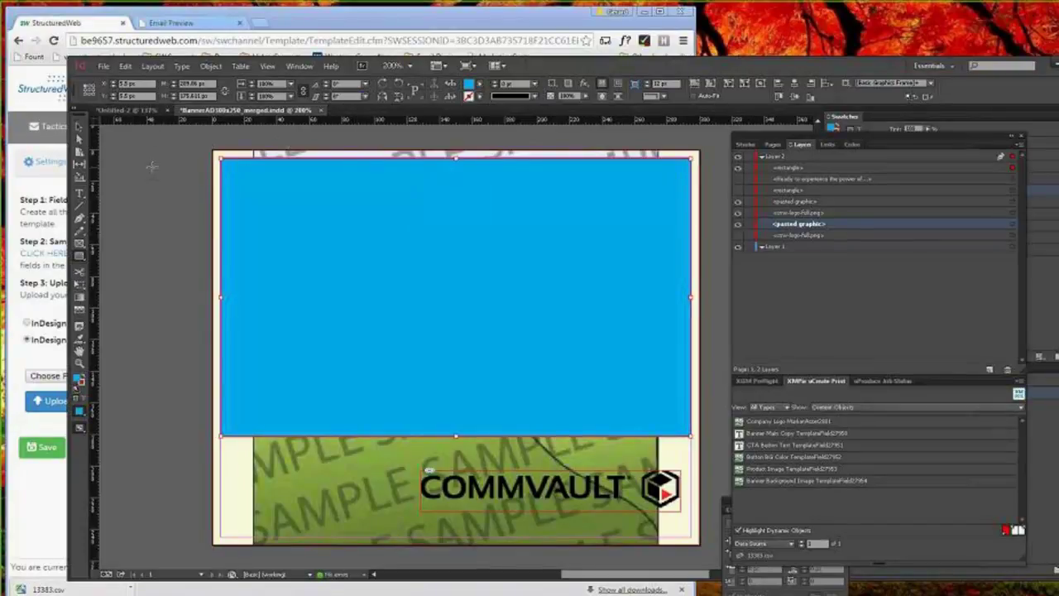
key("ctrl+shift+a")
left_click(519, 254)
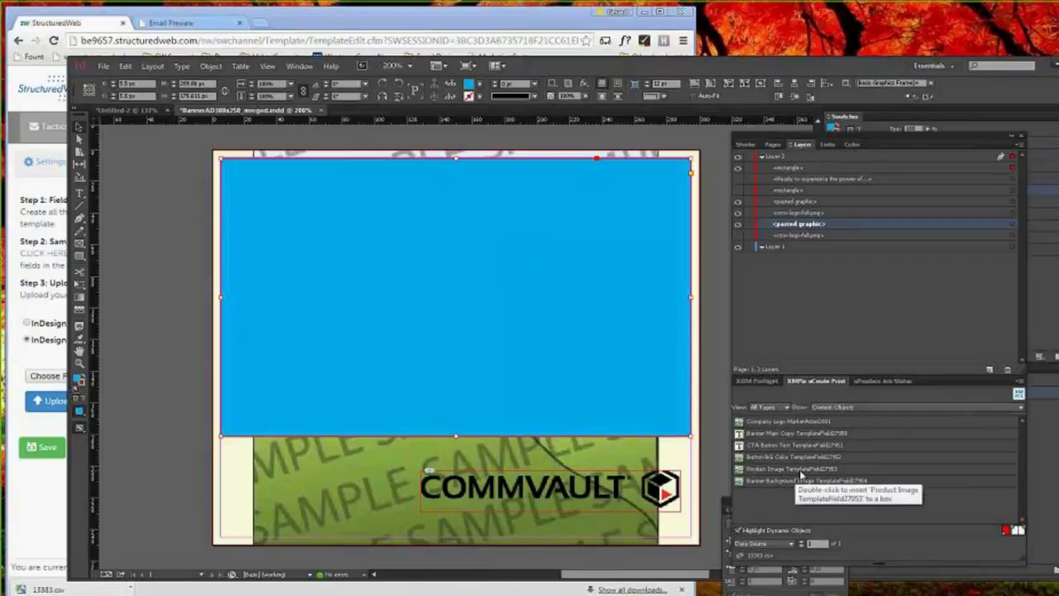
double_click(801, 470)
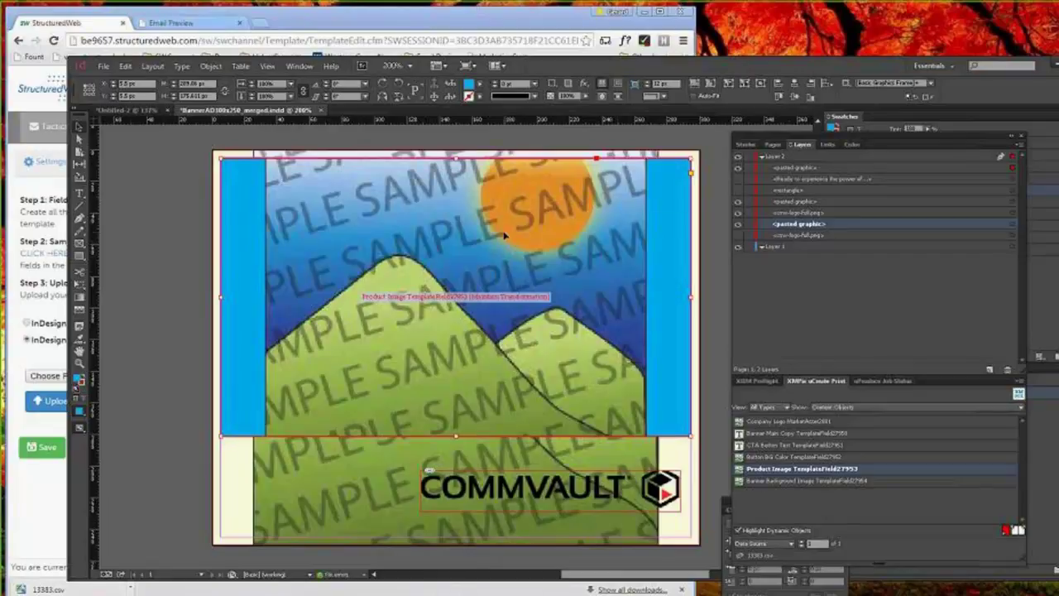
Set the product image frame's Dynamic Graphic Properties to Fit Proportionally & Centered
right_click(506, 248)
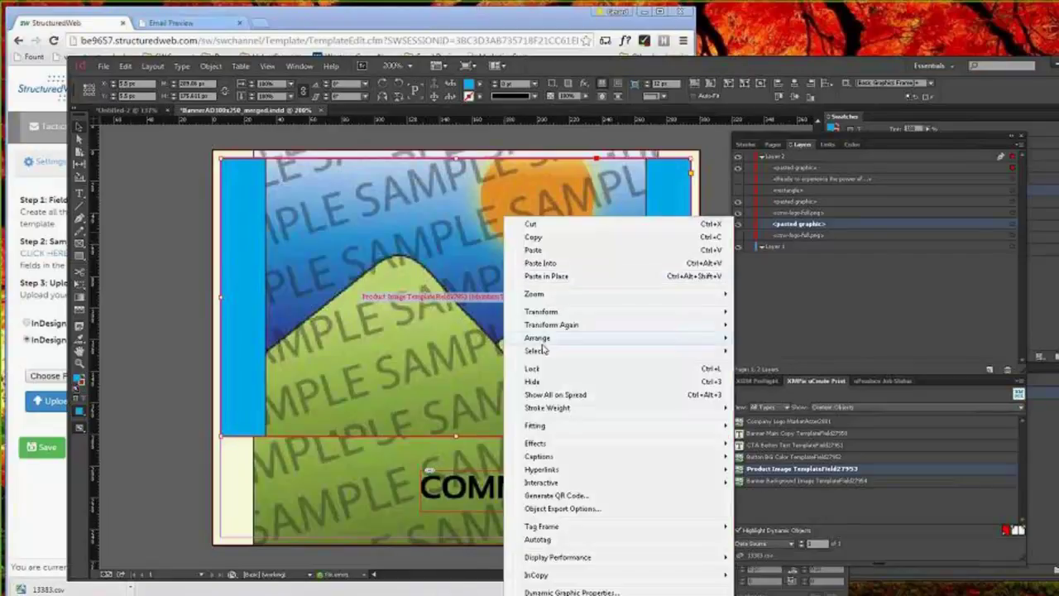
left_click(568, 593)
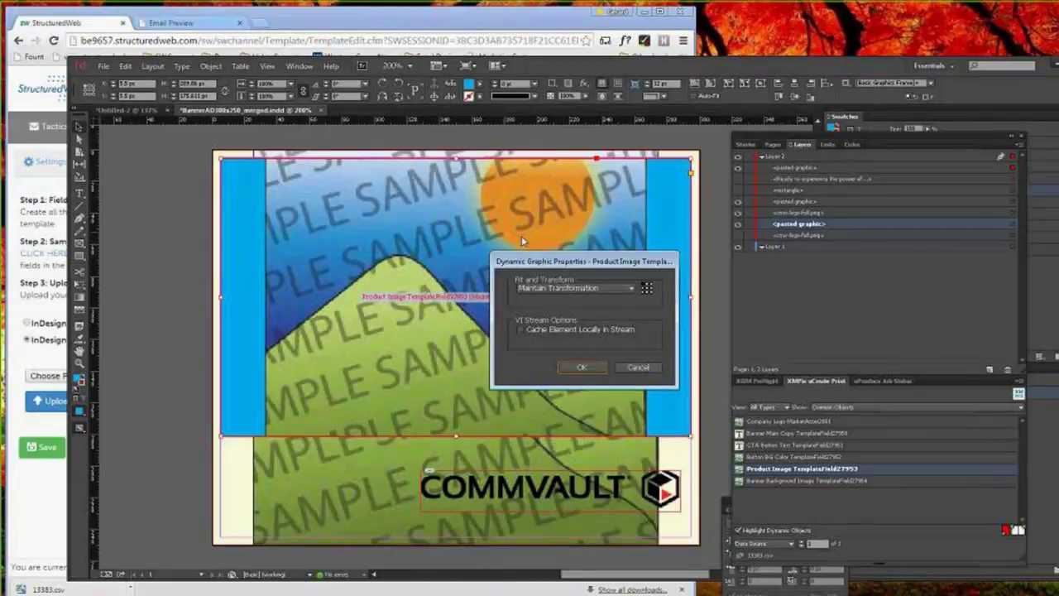
left_click(573, 290)
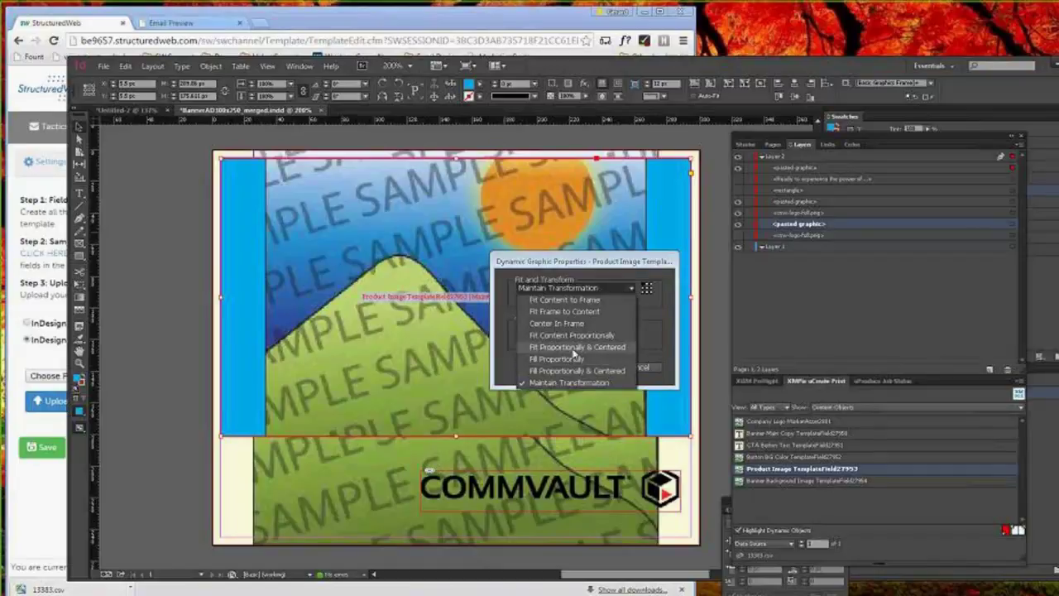
left_click(574, 349)
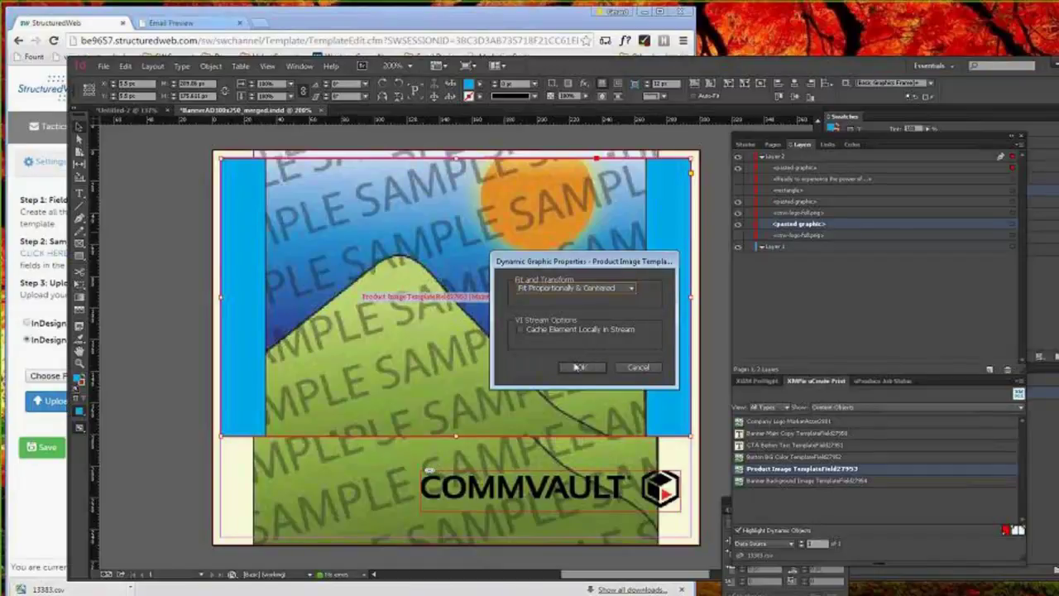
left_click(577, 367)
Set the banner background frame's fill to None
left_click(101, 276)
left_click(232, 487)
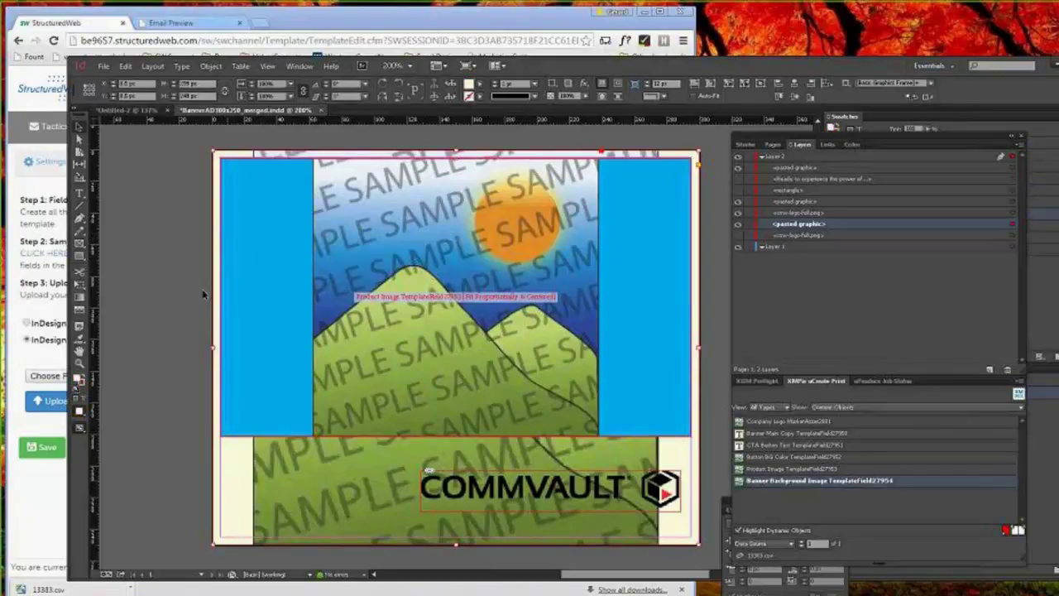
left_click(480, 88)
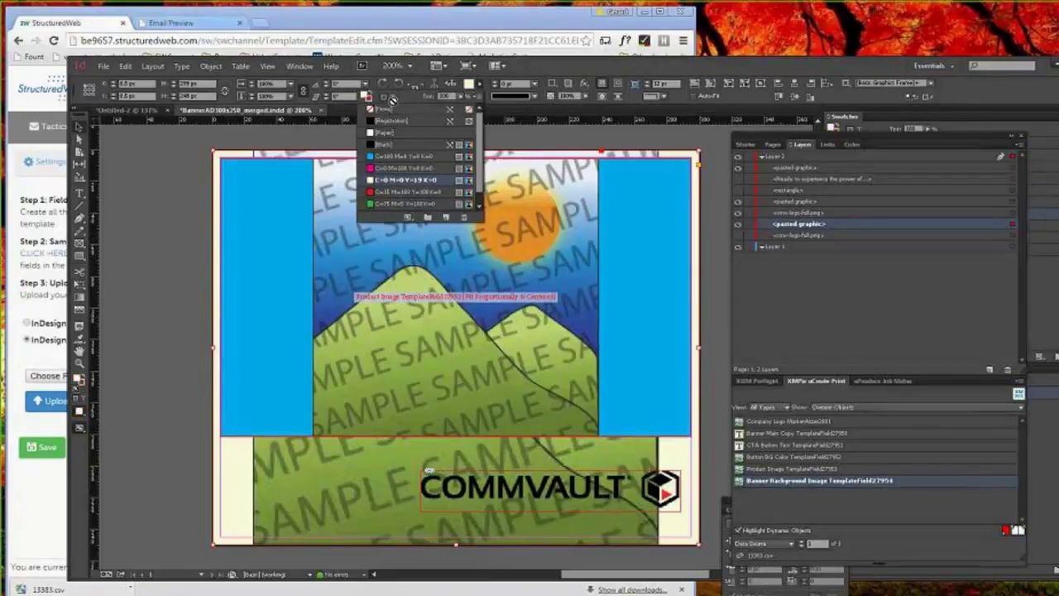
left_click(380, 110)
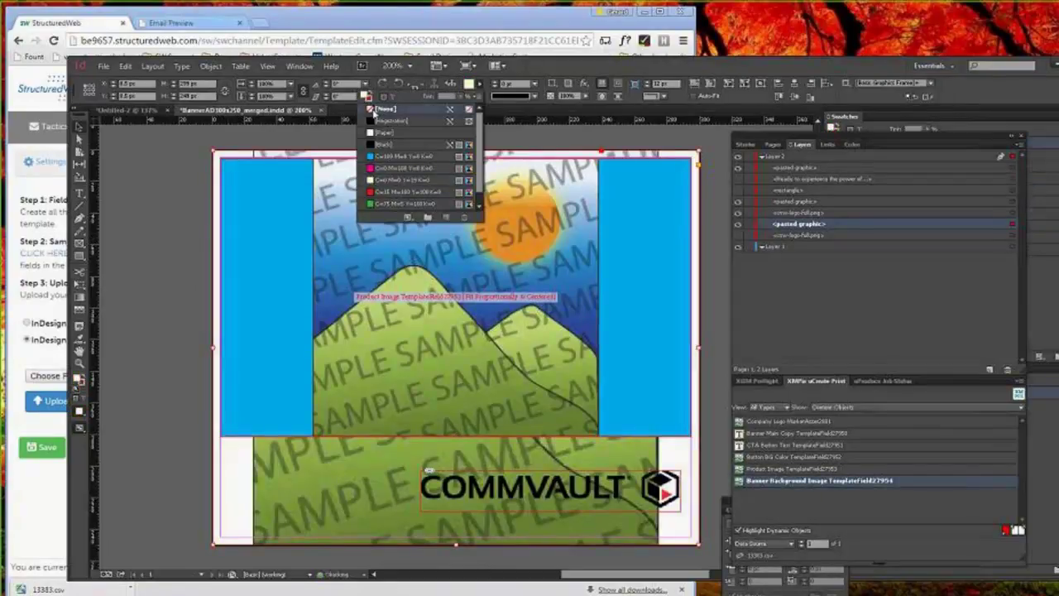
Fill the product image frame with the Paper swatch
left_click(275, 222)
left_click(483, 86)
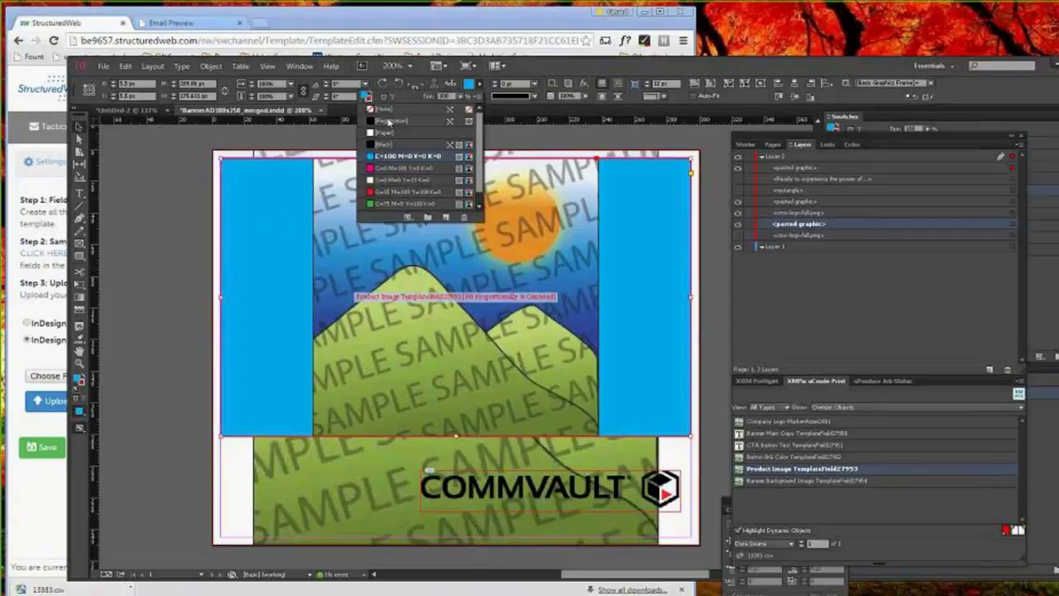
left_click(385, 134)
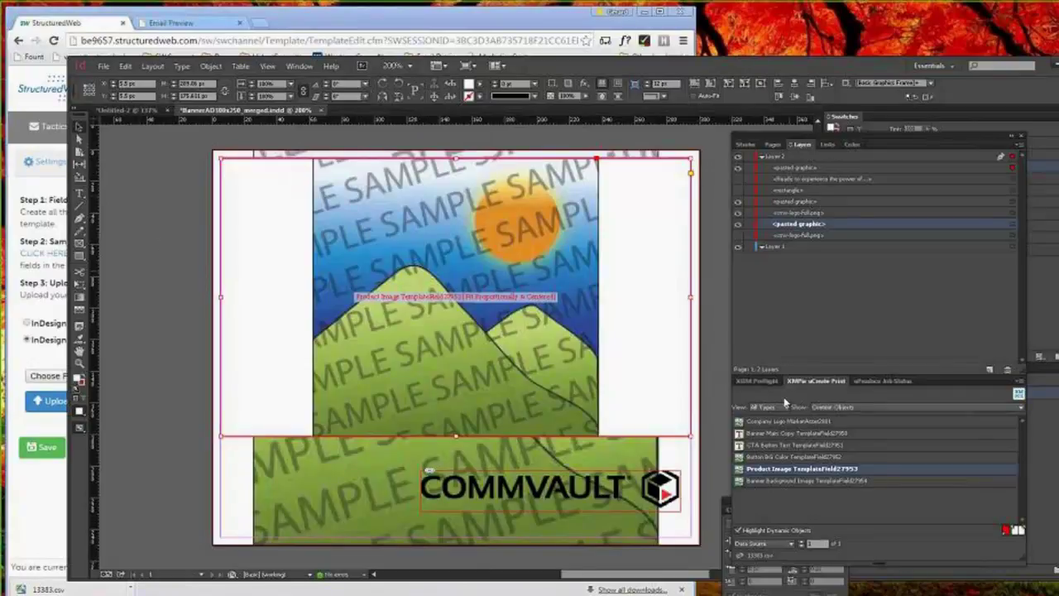
Show the hidden blue rectangle beside the CommVault logo and insert the Company Logo content object into it
left_click(738, 191)
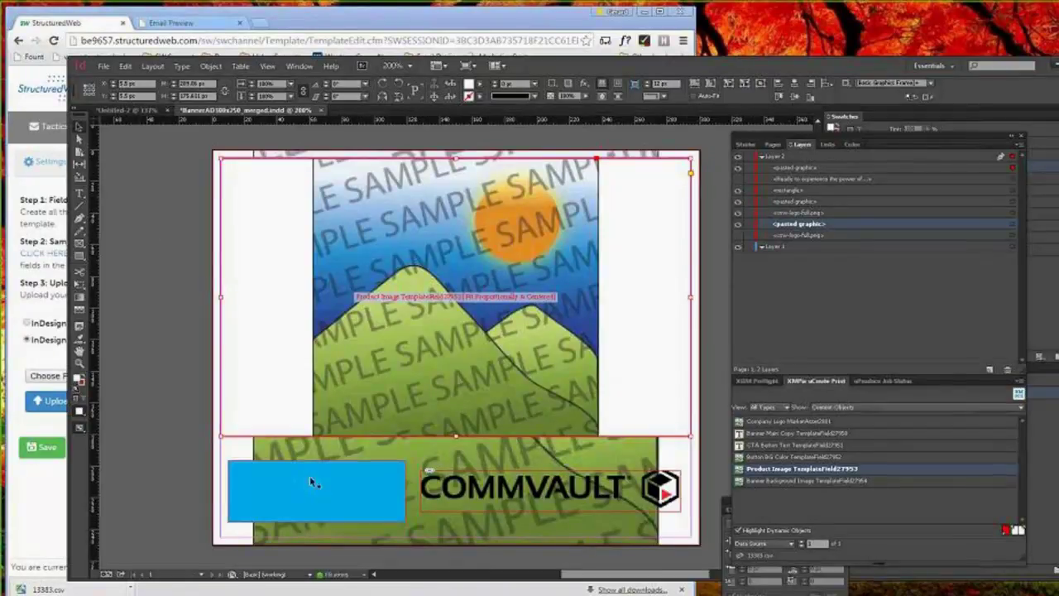
left_click(311, 480)
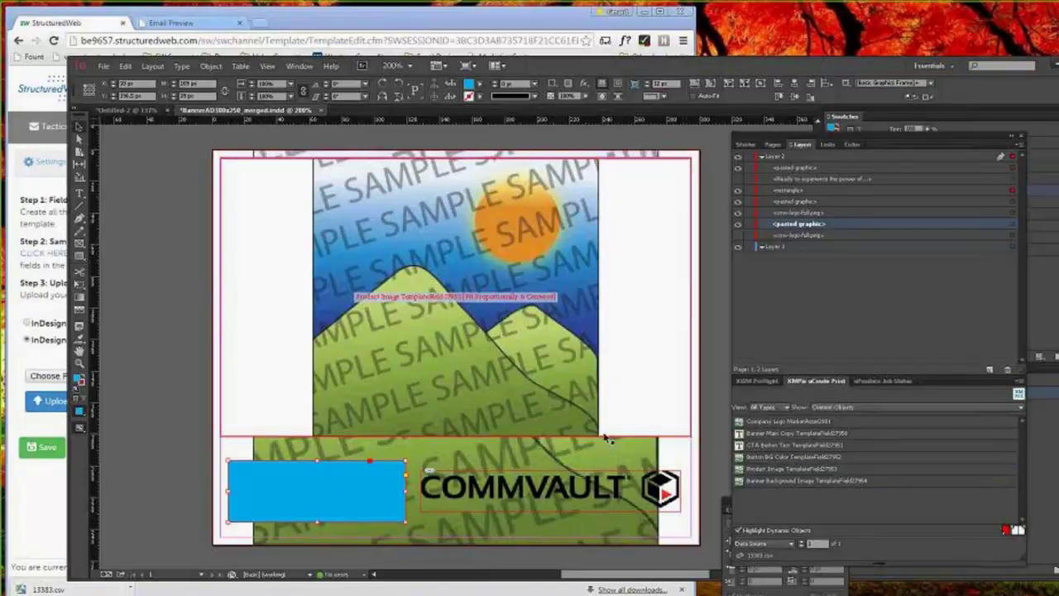
double_click(809, 424)
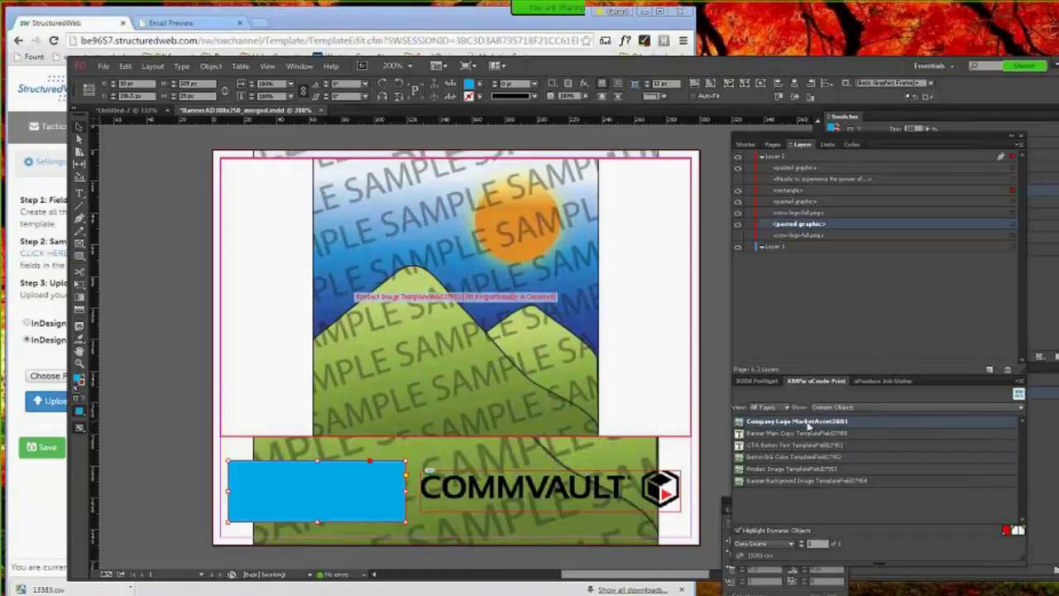
Set the company logo frame's Dynamic Graphic Properties to Fit Proportionally & Centered
right_click(341, 482)
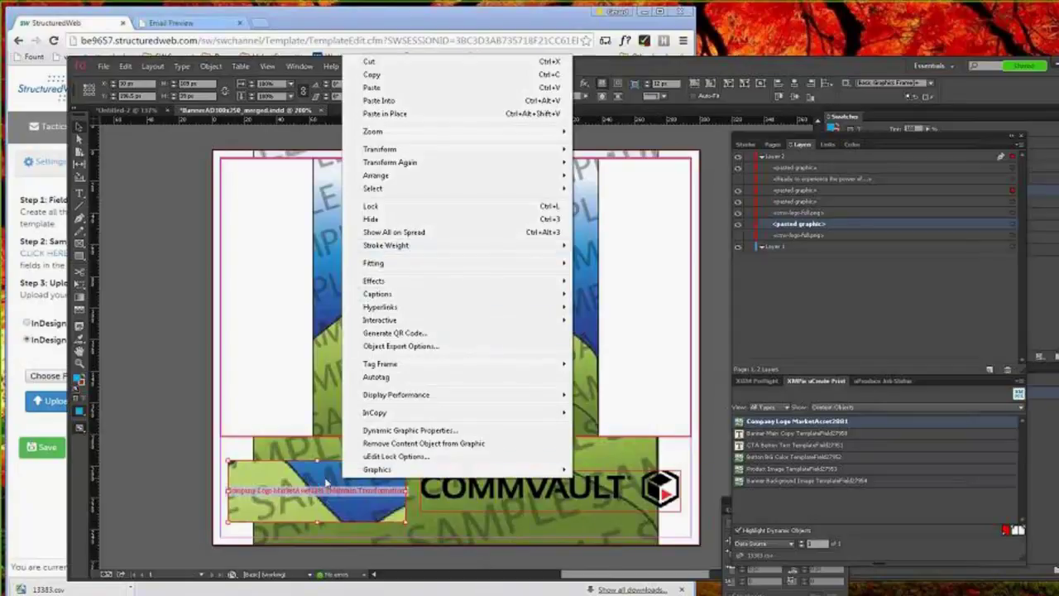
right_click(325, 483)
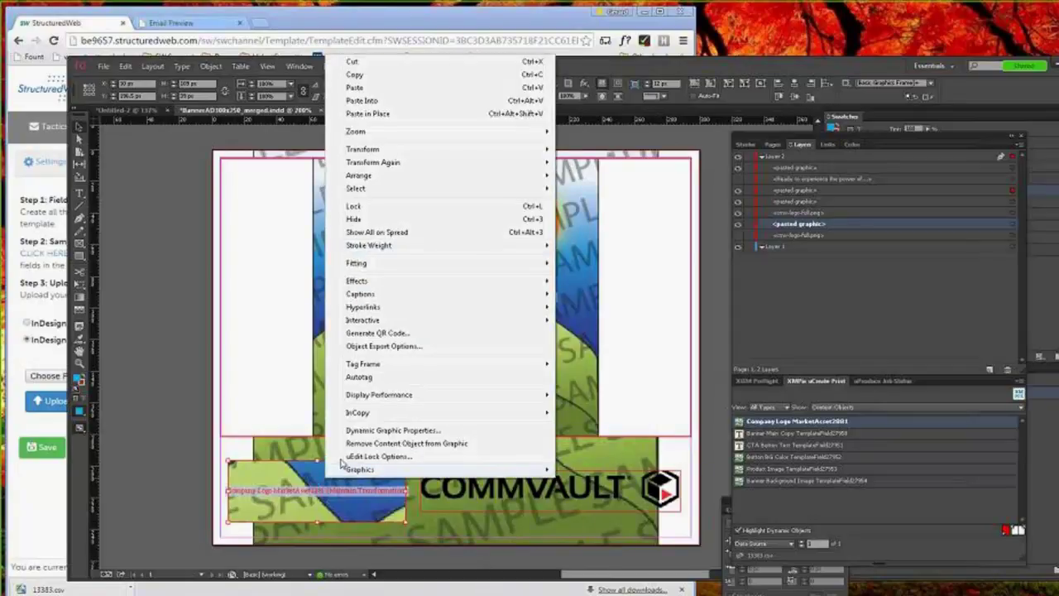
left_click(406, 431)
left_click(567, 289)
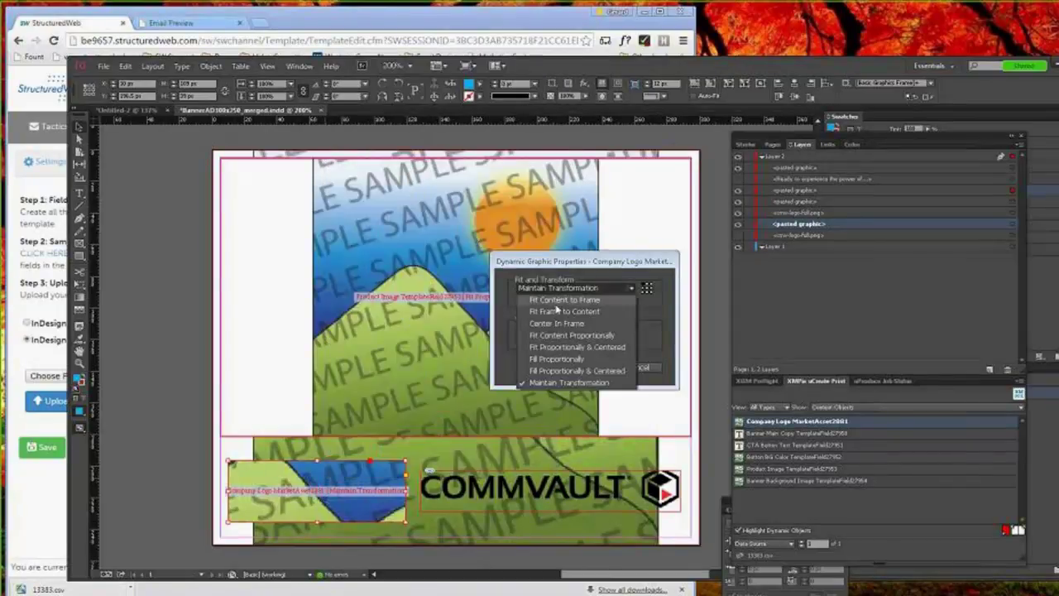
left_click(571, 347)
left_click(581, 367)
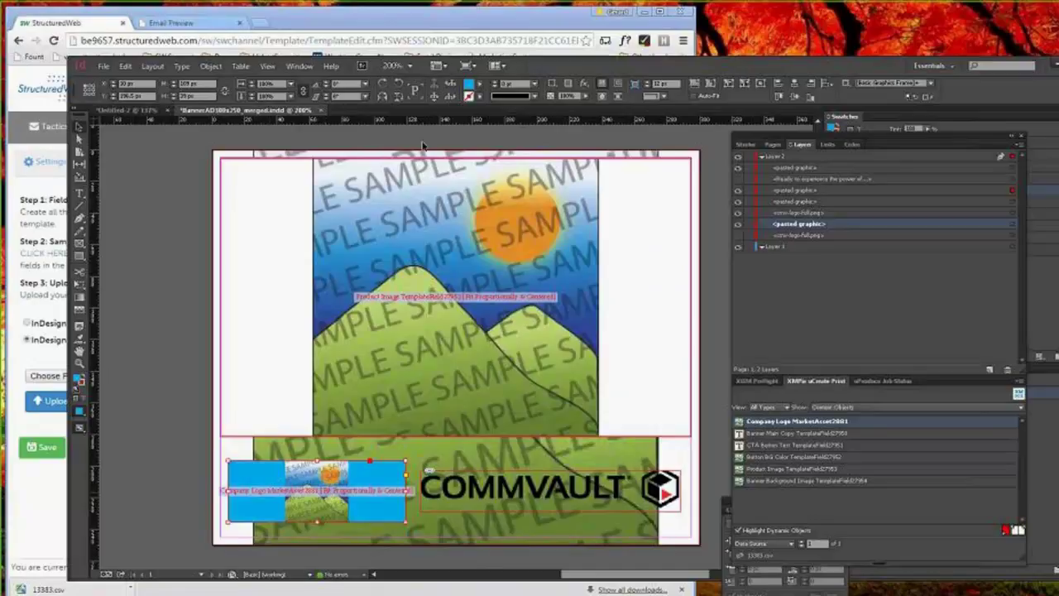
Set the company logo frame's fill to None and deselect it
left_click(480, 86)
left_click(382, 108)
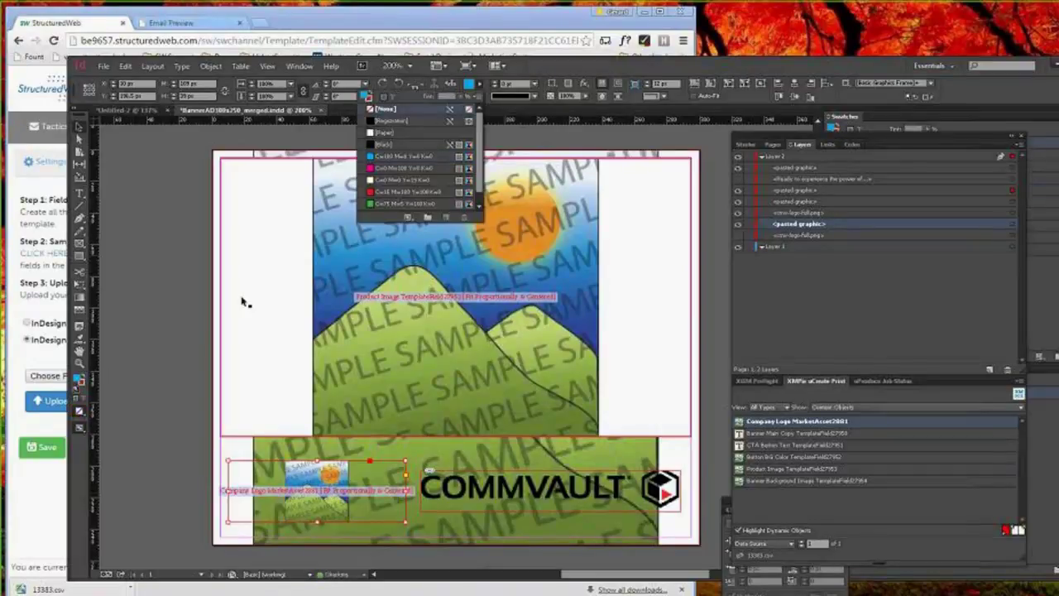
left_click(145, 347)
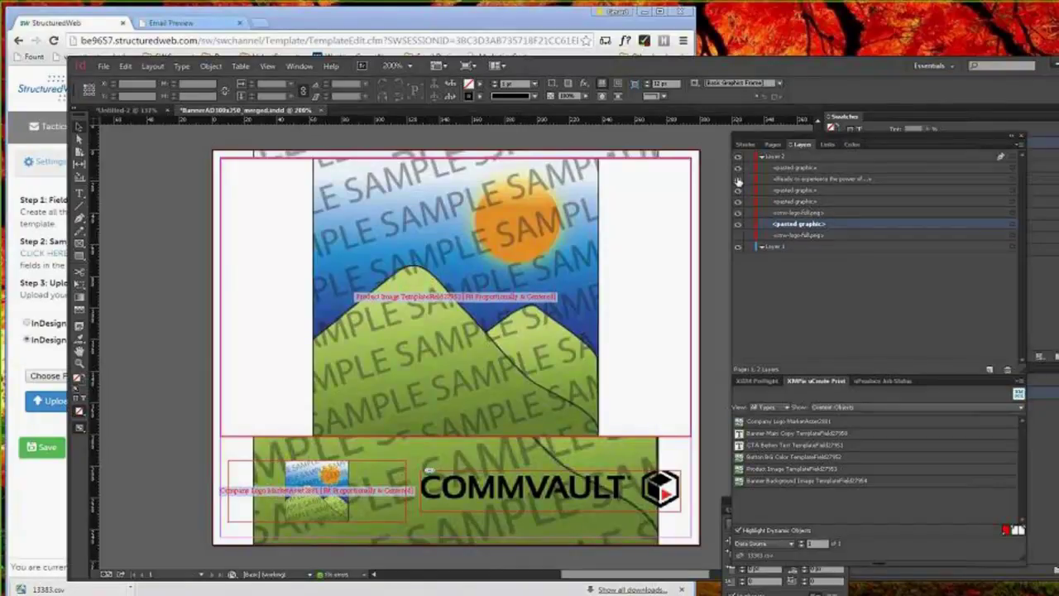
Move the dynamic product image frame directly below the headline text in the stacking order of Layer 2
left_click(620, 222)
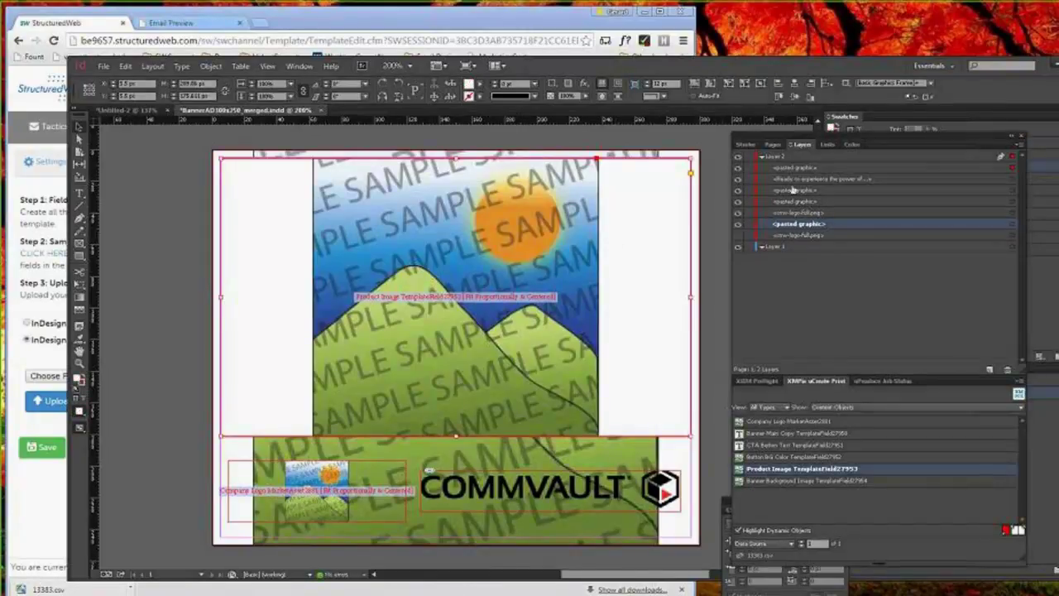
left_click(739, 170)
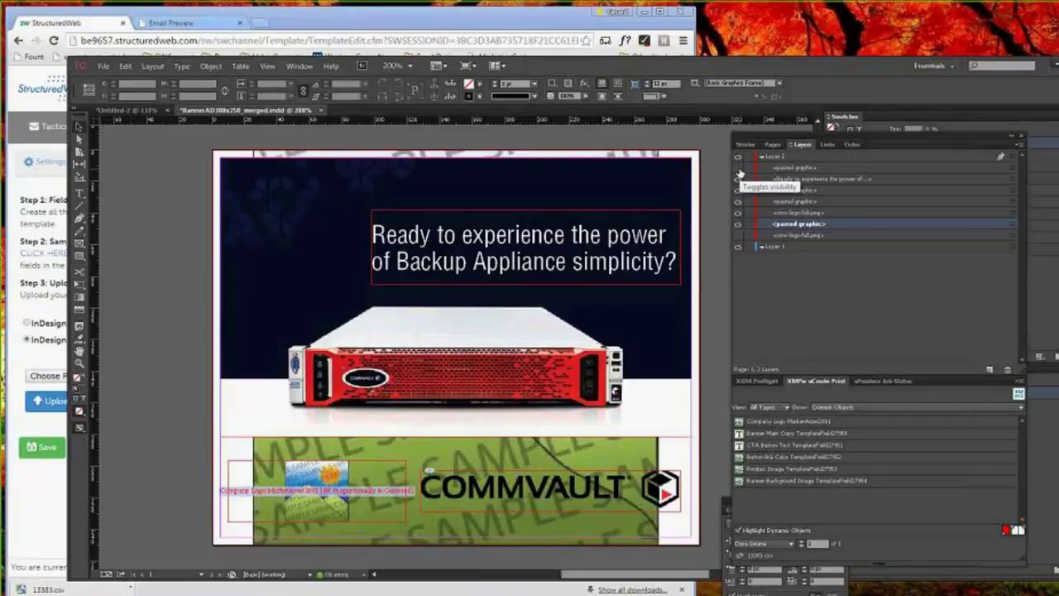
left_click(739, 170)
left_click_drag(803, 169, 809, 188)
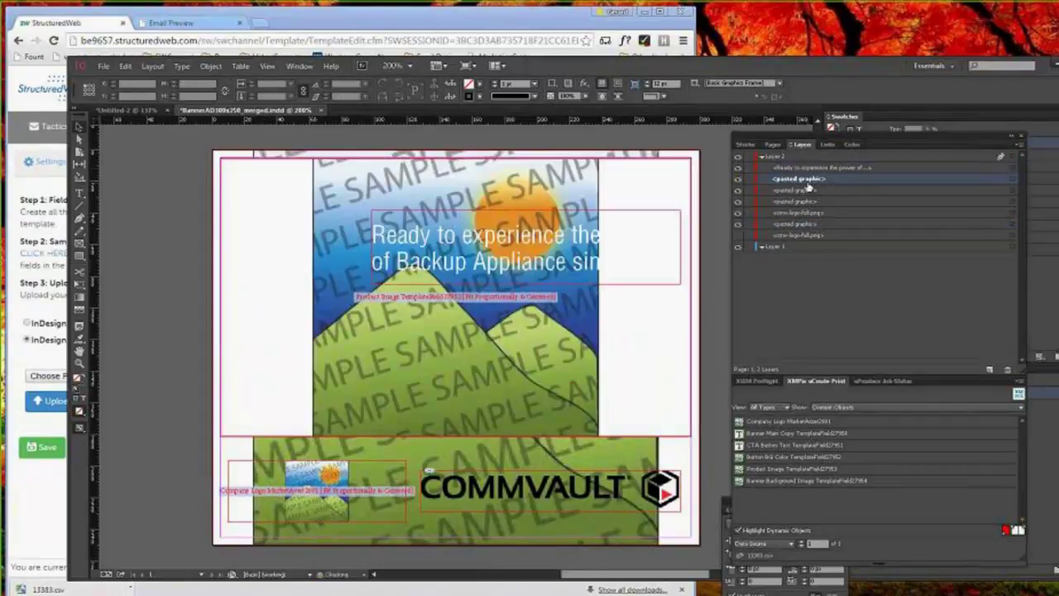
Hide the original server graphic while leaving the dynamic product image and company logo frames shown
left_click(739, 178)
left_click(738, 191)
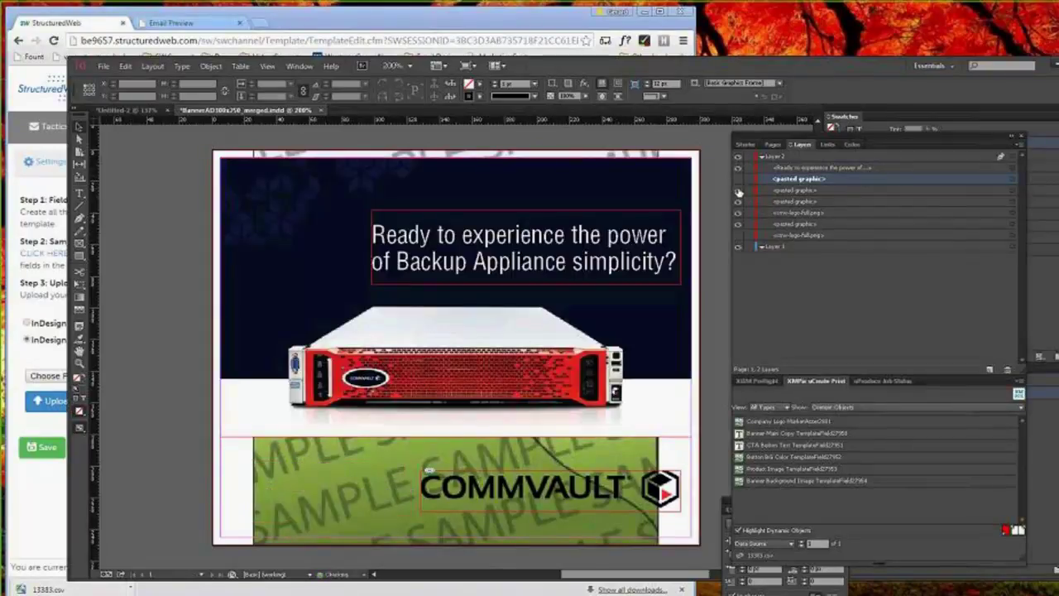
left_click(738, 192)
left_click(739, 201)
left_click(739, 182)
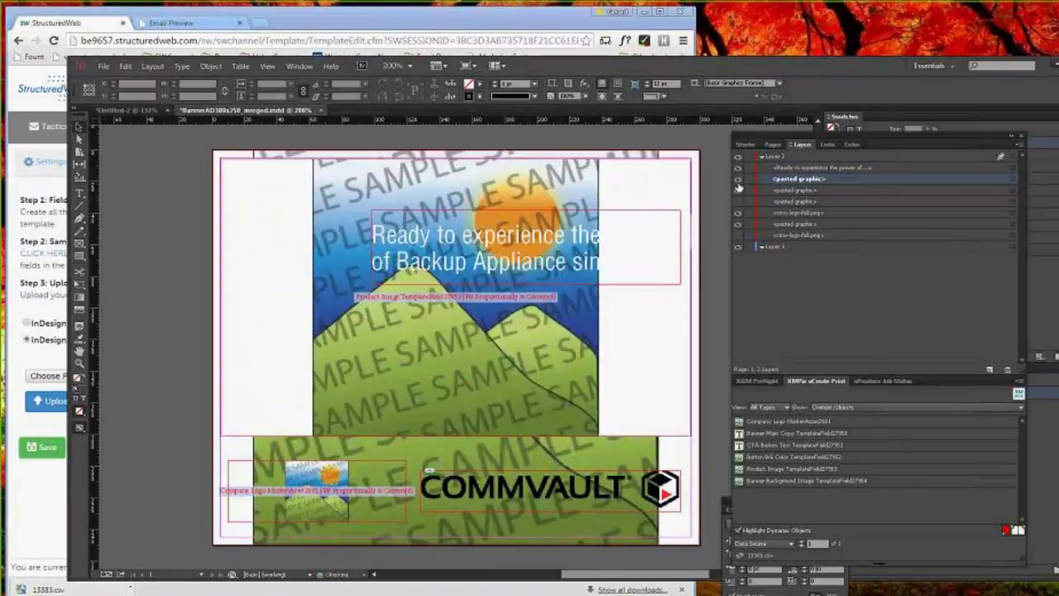
Replace the whole headline text with the Banner Main Copy TemplateField27950 content object
double_click(417, 242)
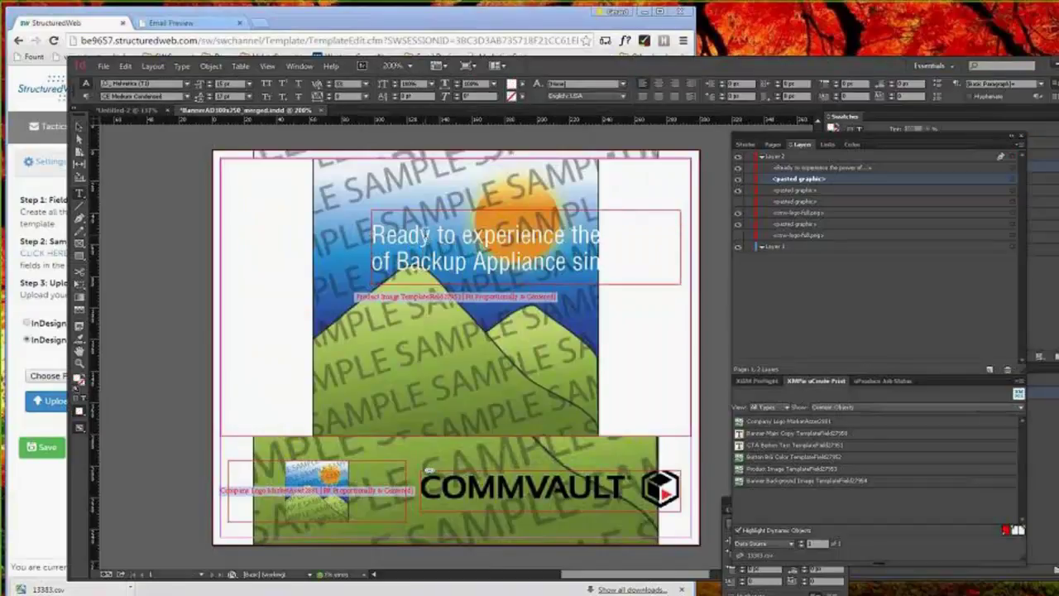
triple_click(422, 237)
left_click(426, 234)
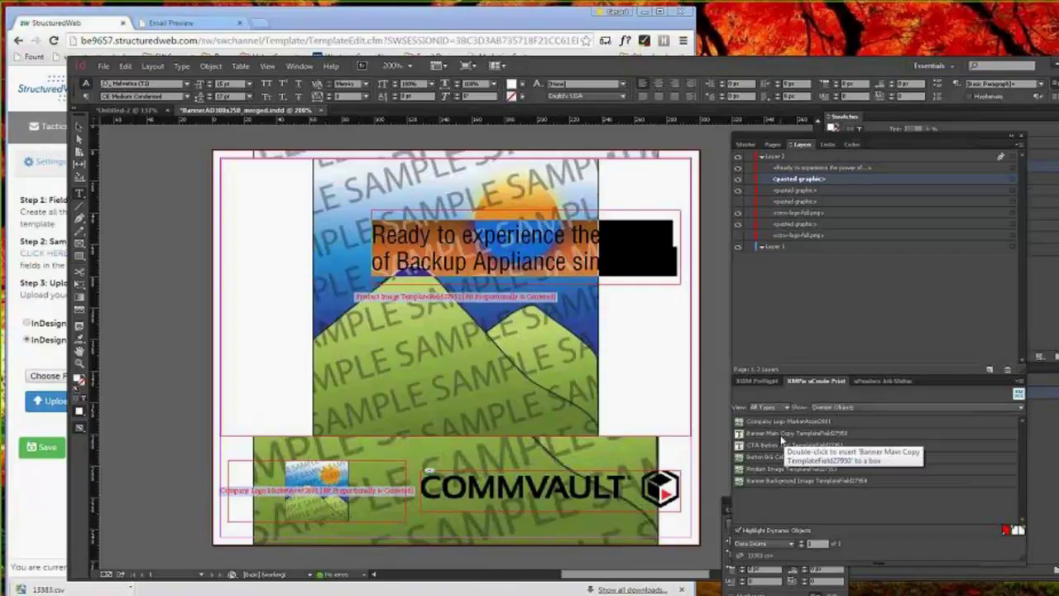
double_click(782, 440)
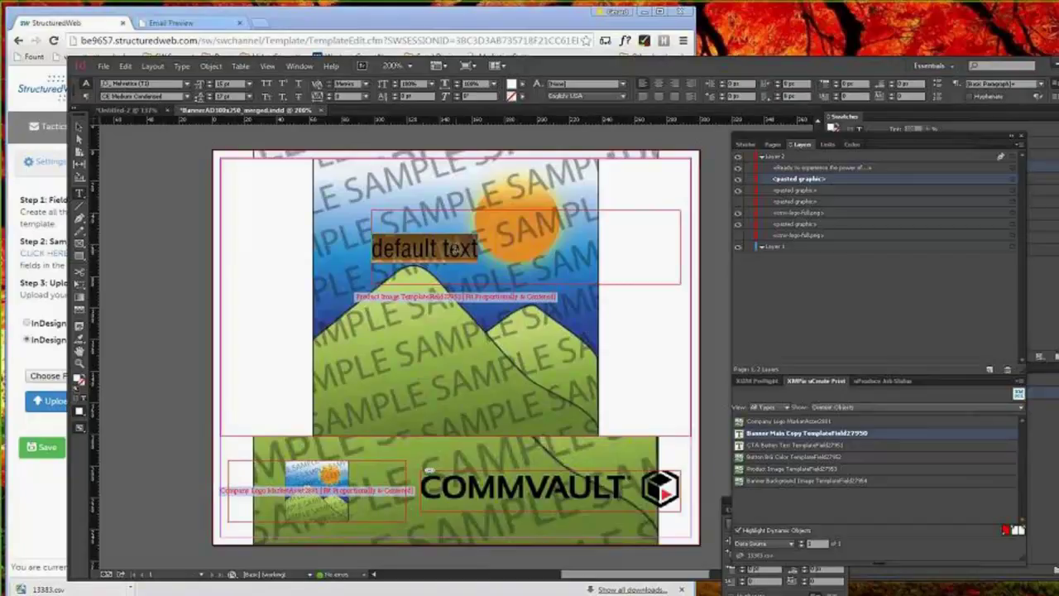
Enable Copy Fit on Overflow for the headline's dynamic story, with all three scaling options turned on at a minimum of 80%
right_click(454, 249)
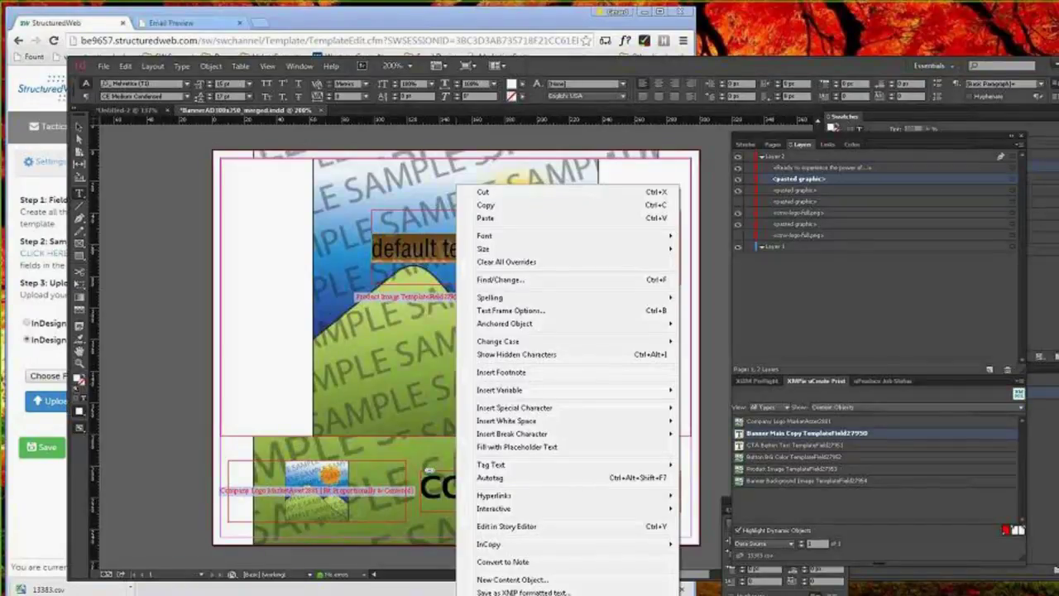
left_click(521, 592)
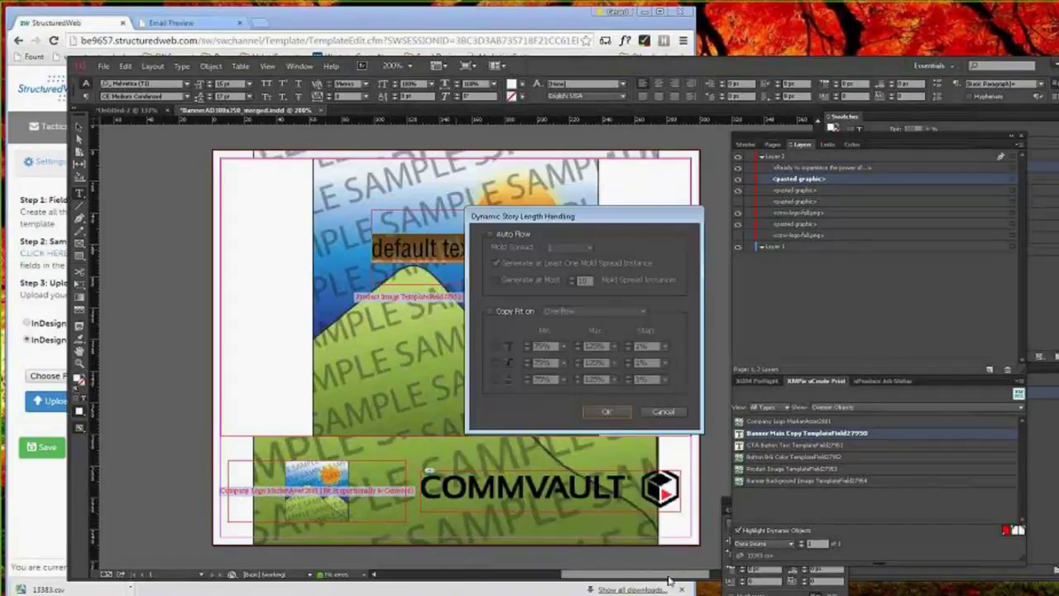
left_click(491, 312)
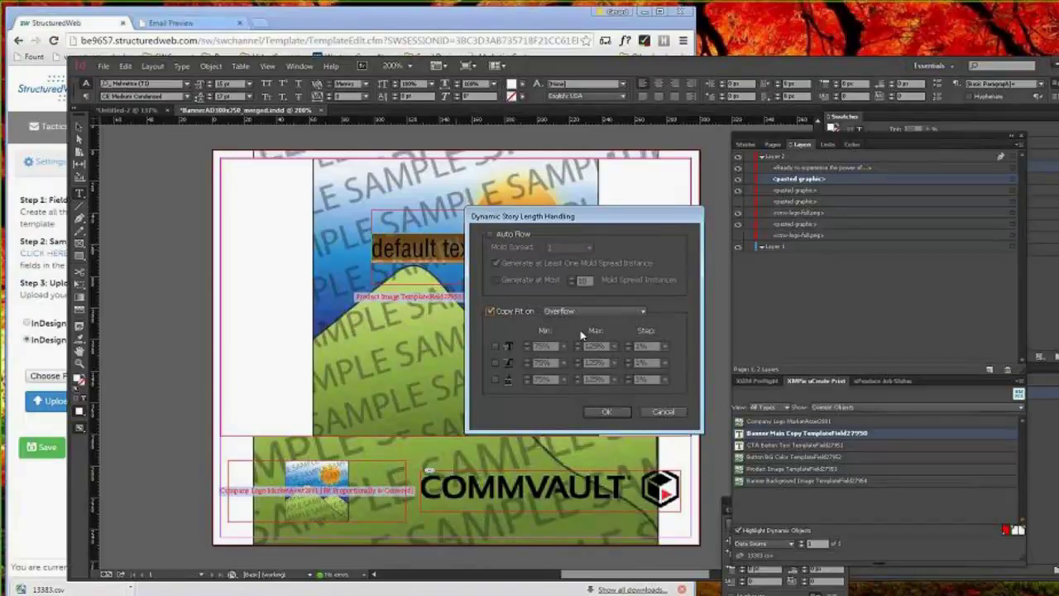
left_click(497, 348)
left_click(564, 346)
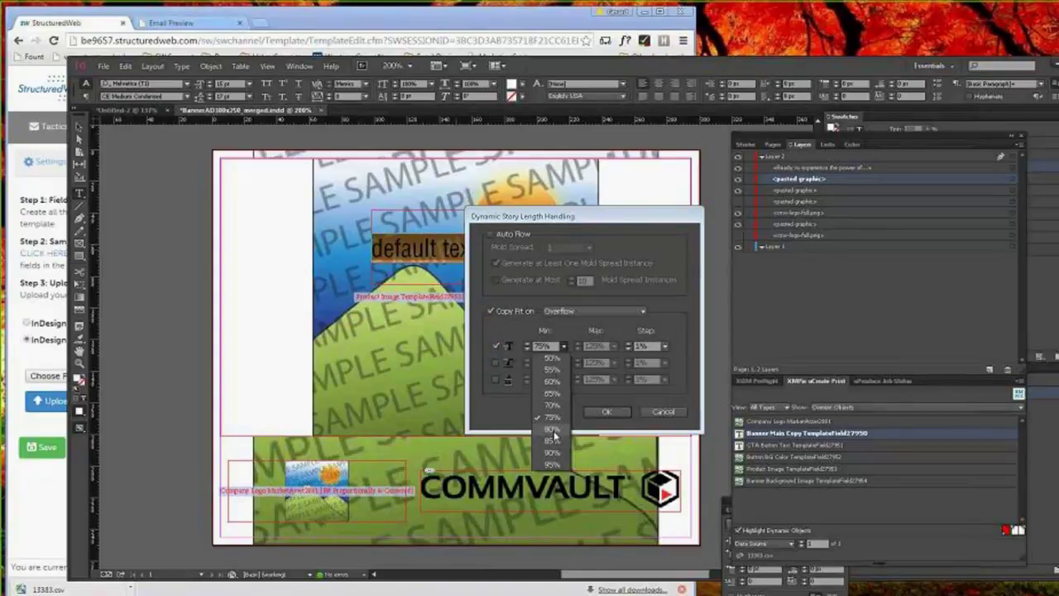
left_click(552, 429)
left_click(495, 364)
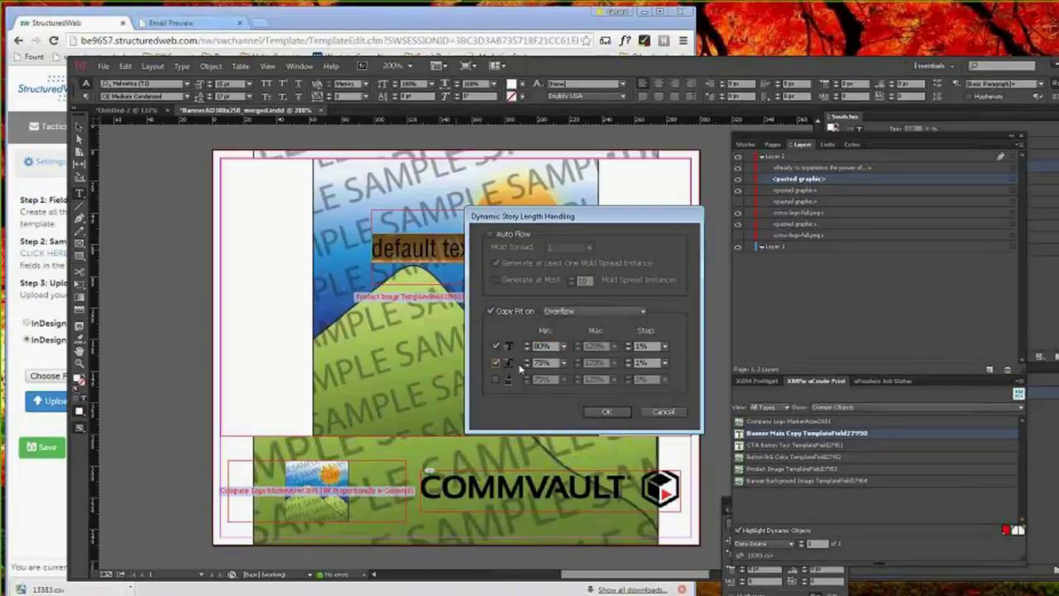
left_click(564, 362)
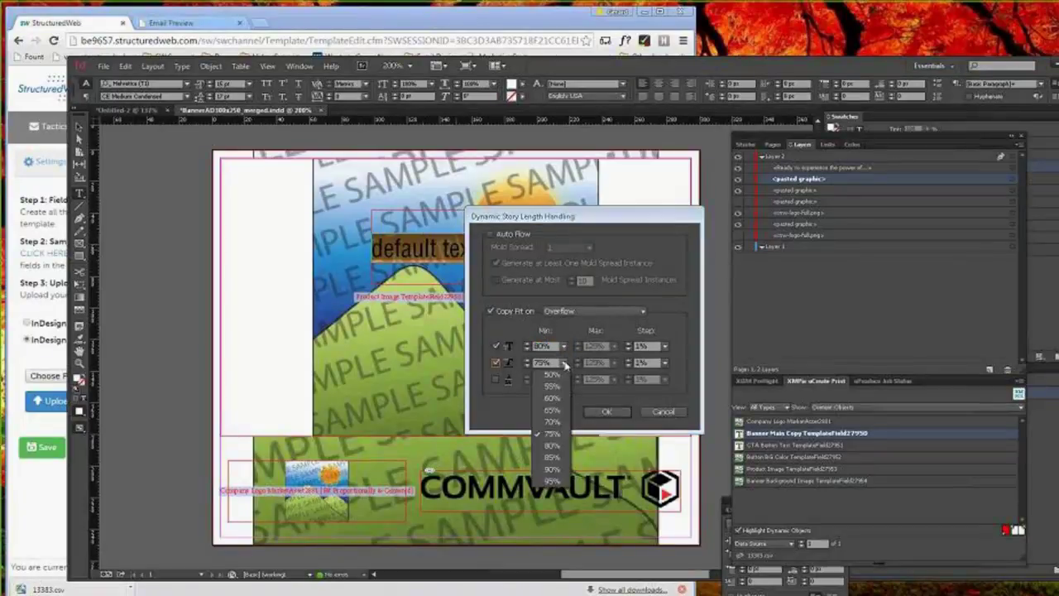
left_click(552, 445)
left_click(496, 380)
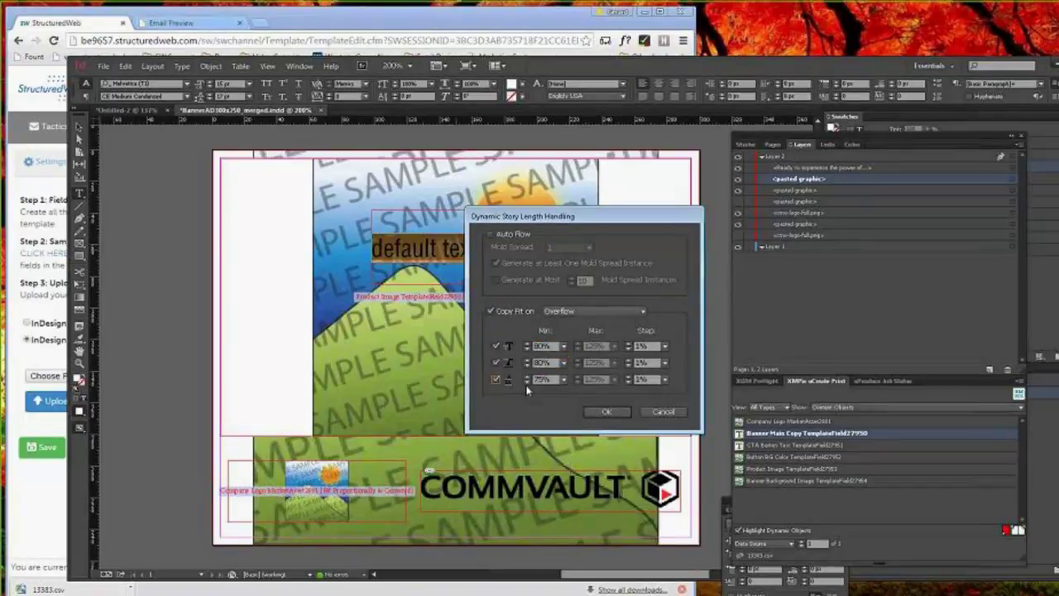
left_click(564, 379)
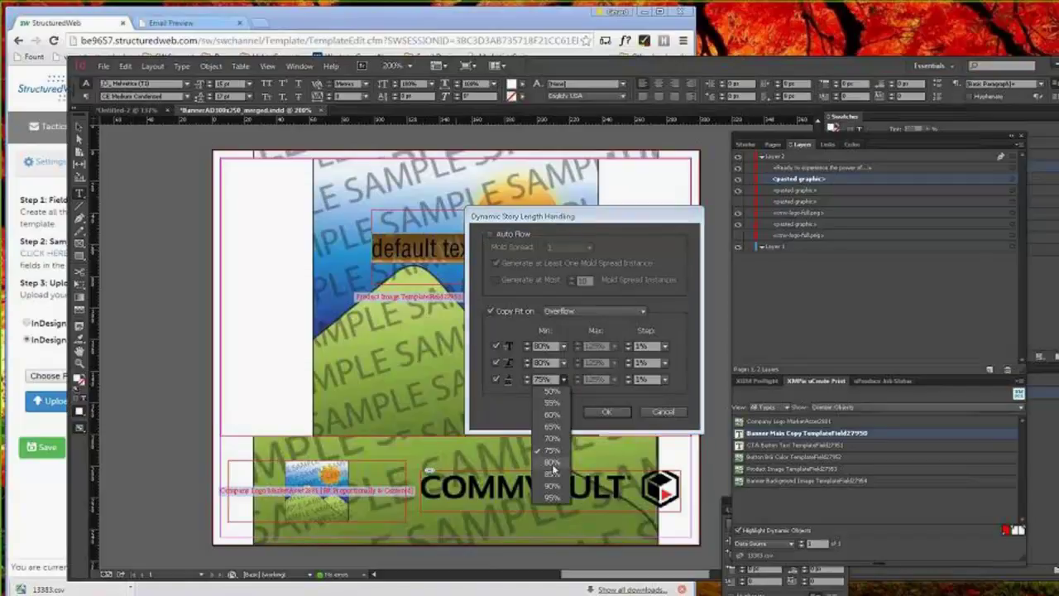
left_click(552, 461)
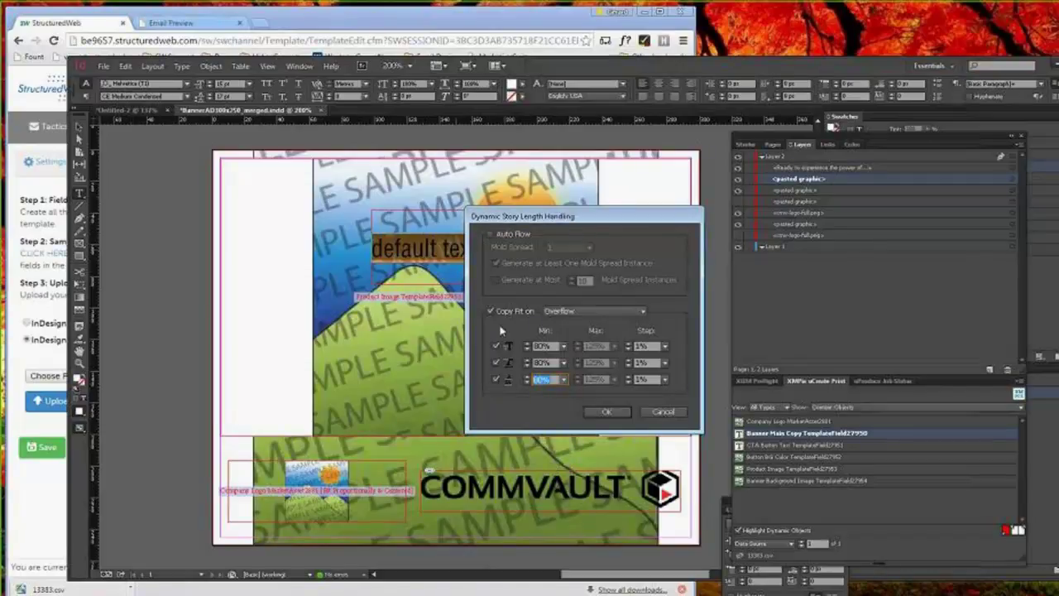
Set the step of all three Copy Fit options to 0.1% and apply the story length handling
left_click(665, 347)
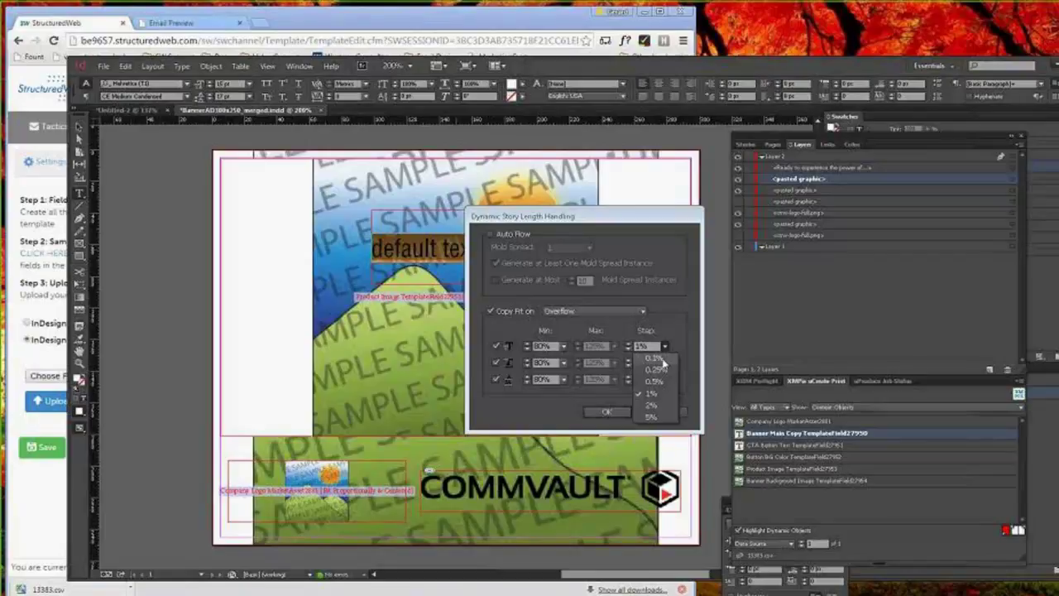
left_click(654, 358)
left_click(664, 363)
left_click(654, 376)
left_click(664, 381)
left_click(650, 393)
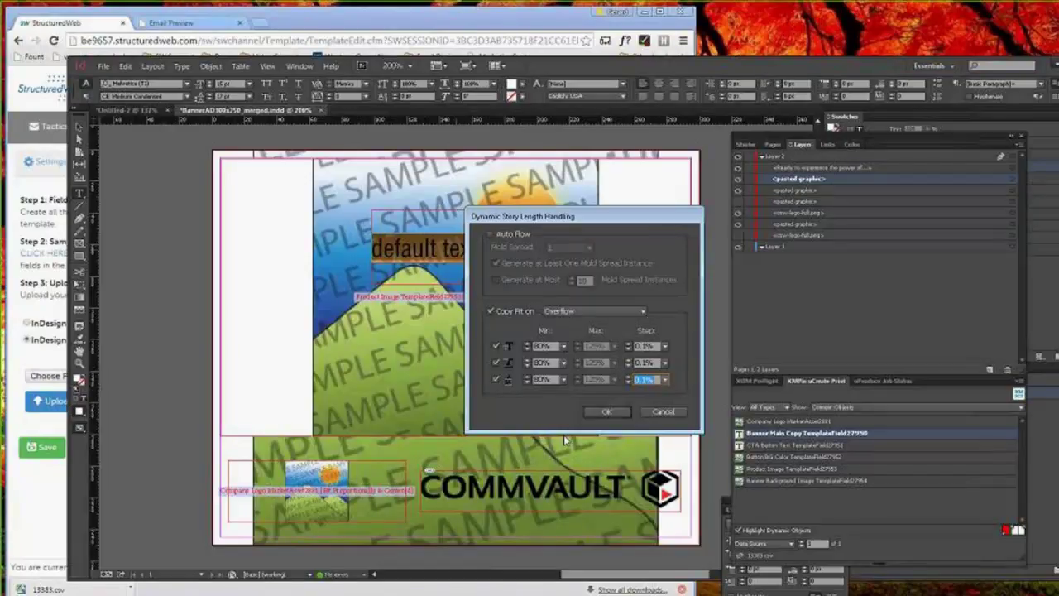
left_click(607, 412)
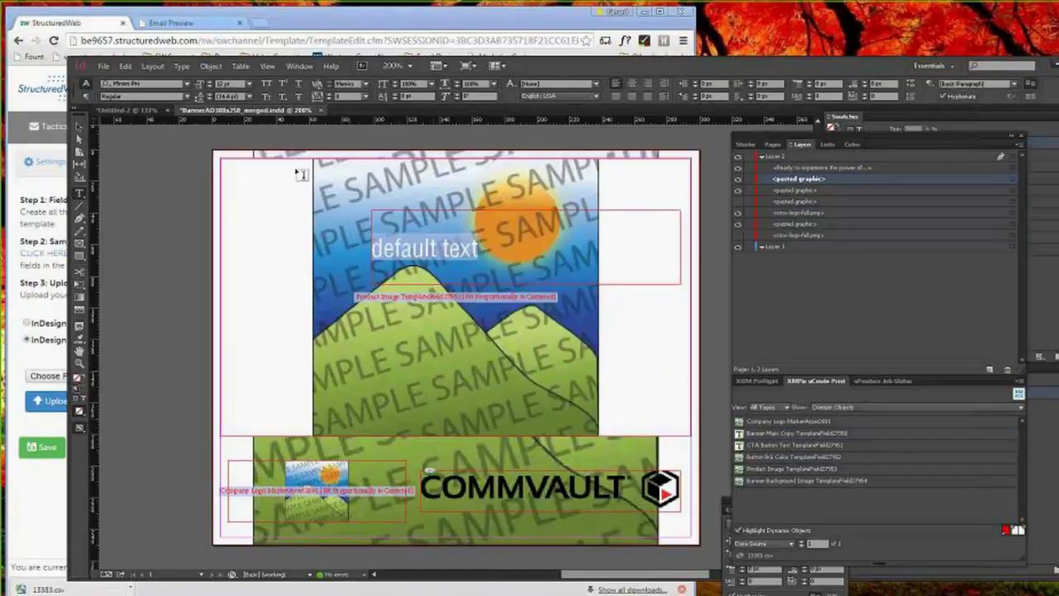
Copy the red Learn More button from the Untitled-2 document into the 300x250 banner and place it just above the company logo frame
left_click(79, 127)
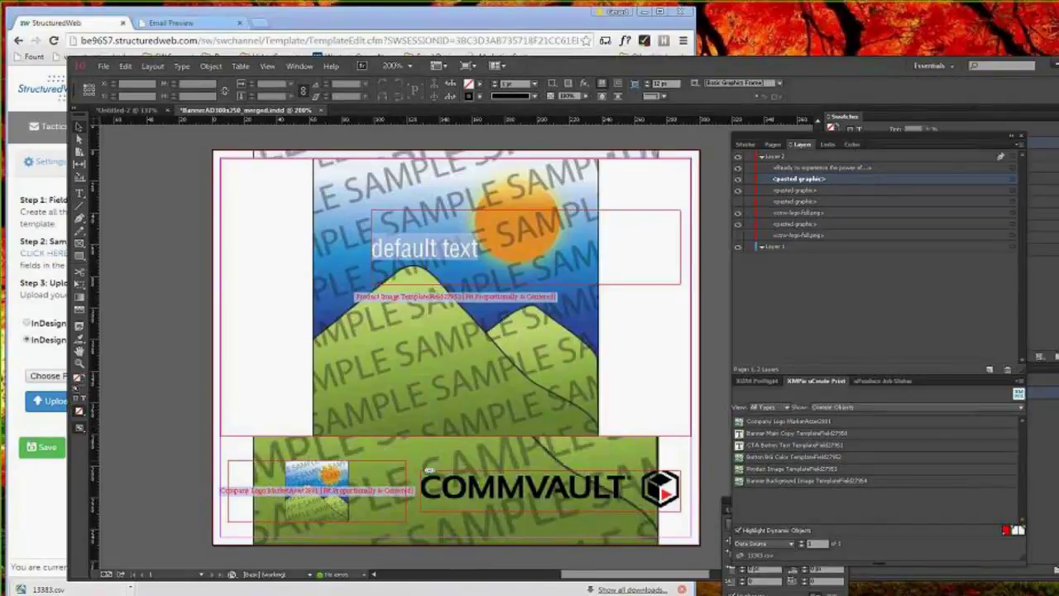
left_click(132, 110)
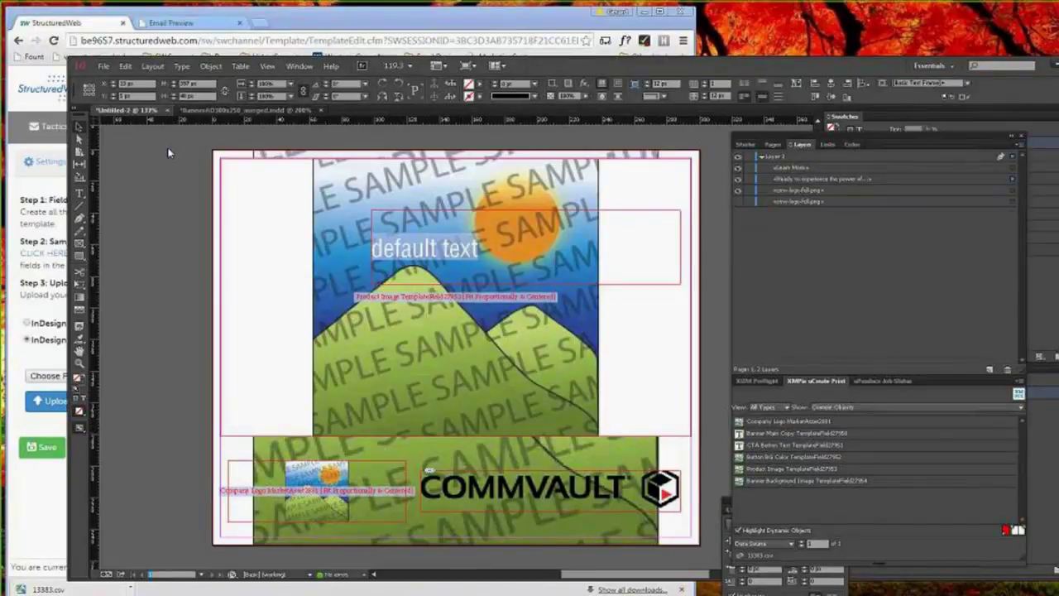
left_click(458, 370)
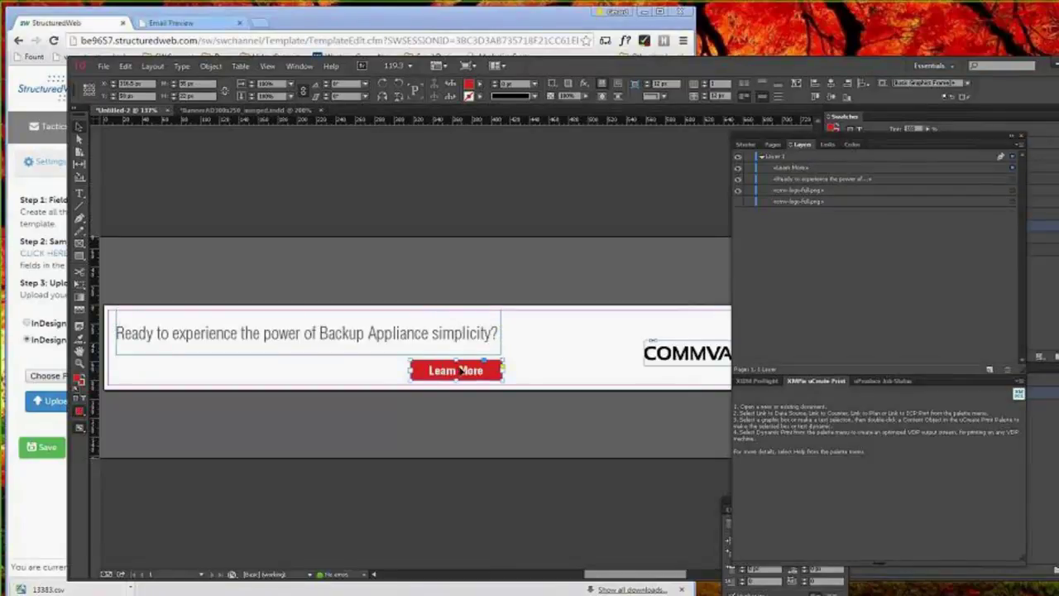
left_click(280, 109)
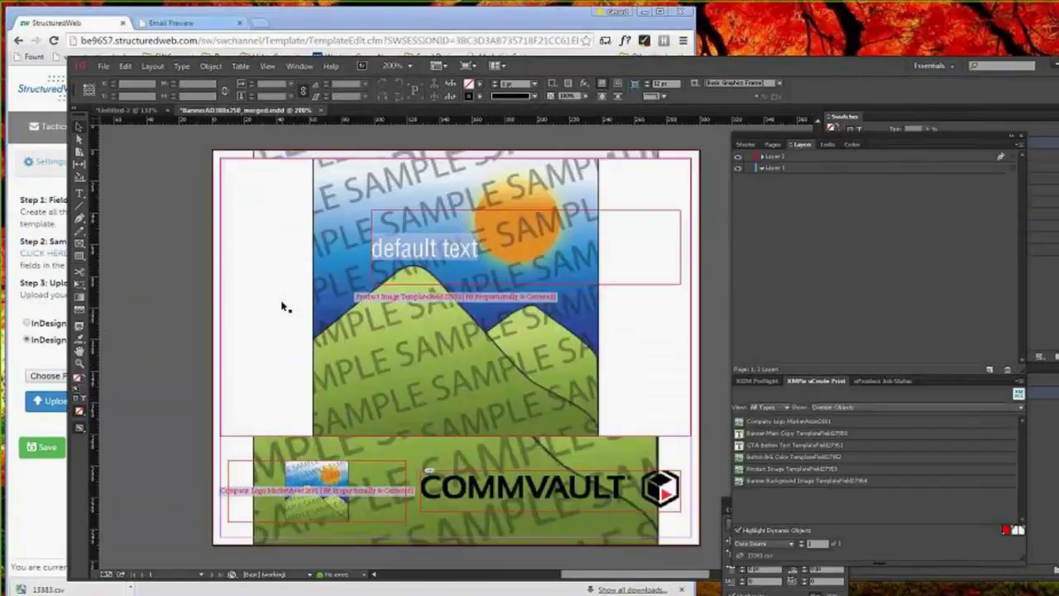
key("ctrl+v")
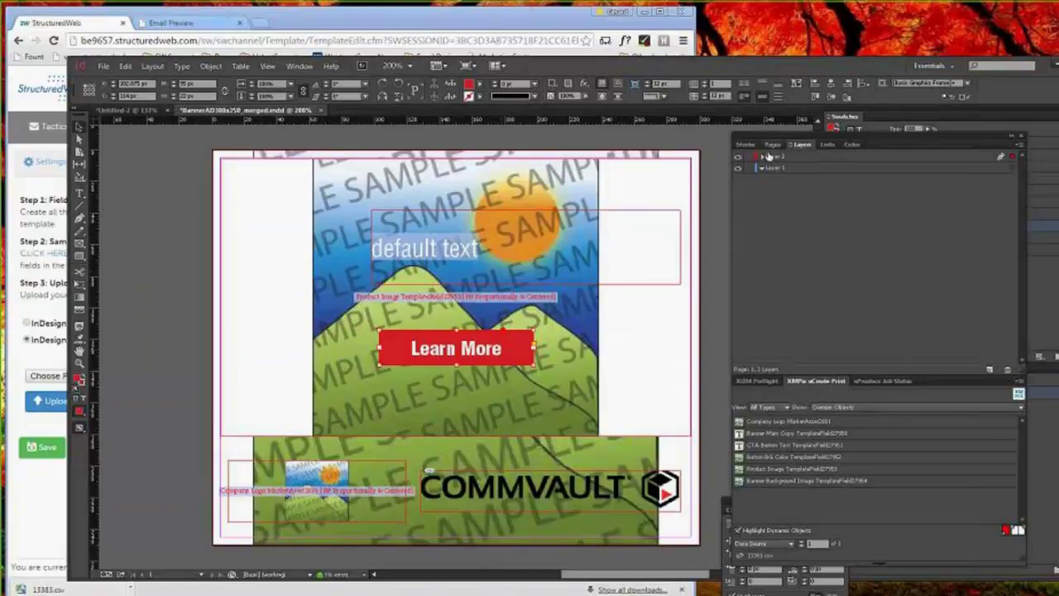
left_click_drag(484, 352, 382, 418)
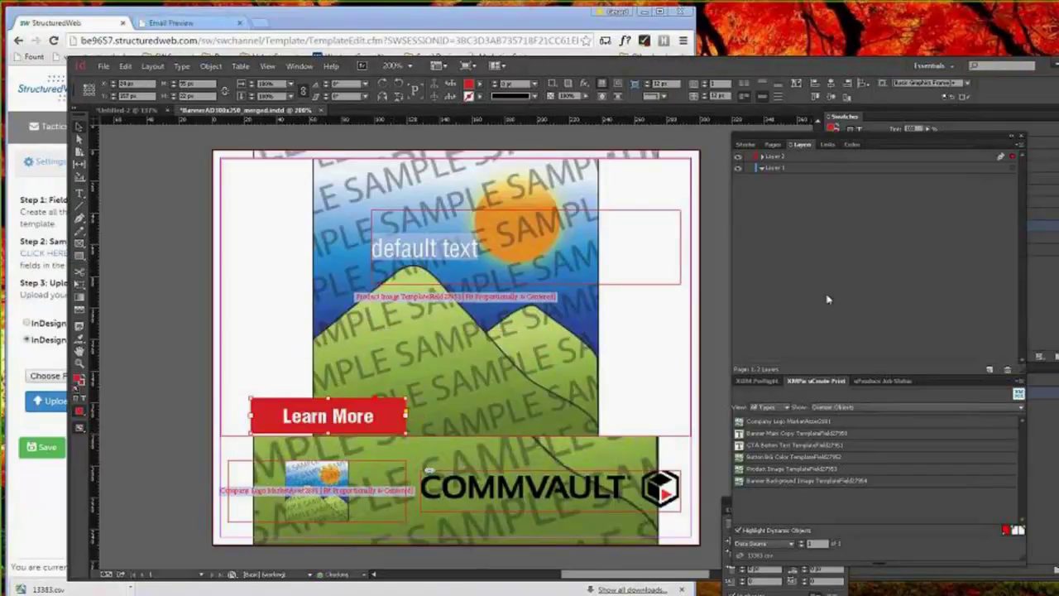
In Layer 2, hide the headline, dynamic product image and company logo frames, and show the original server graphic with the Learn More button
left_click(752, 156)
left_click(738, 169)
left_click(738, 179)
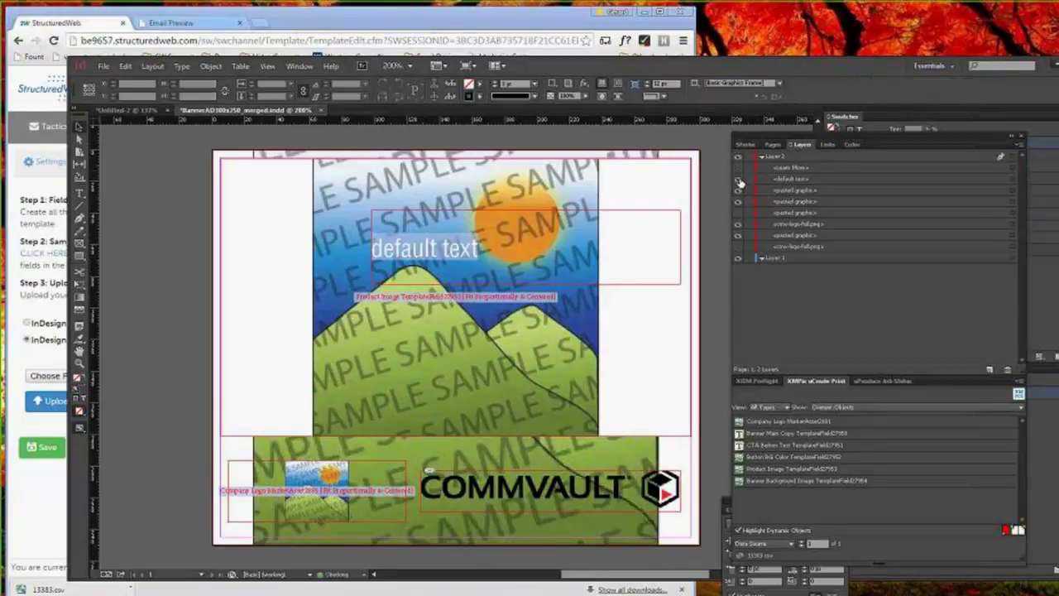
left_click(738, 189)
left_click(738, 202)
left_click(738, 212)
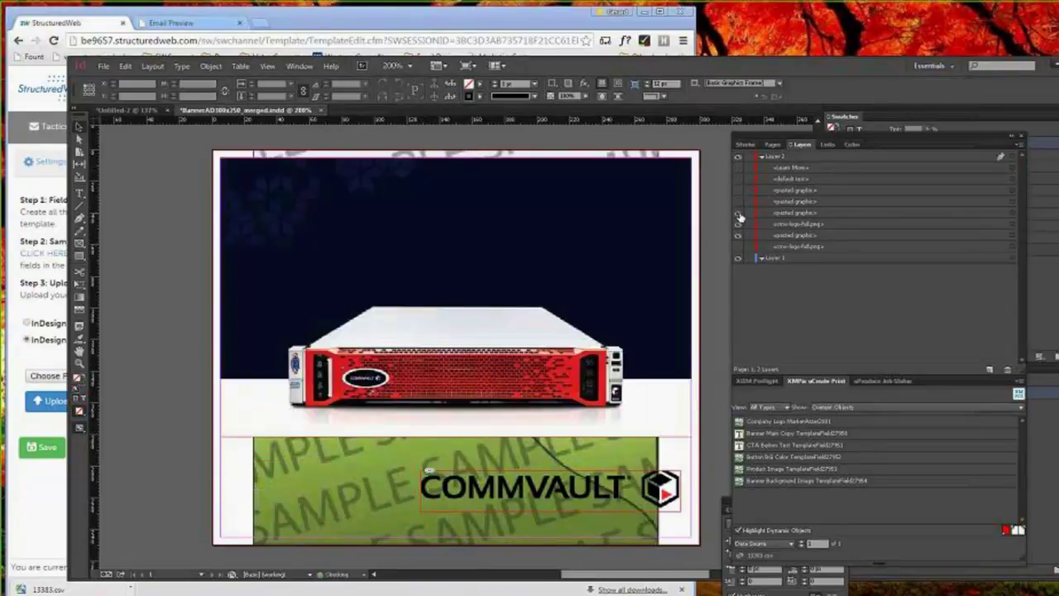
left_click(738, 169)
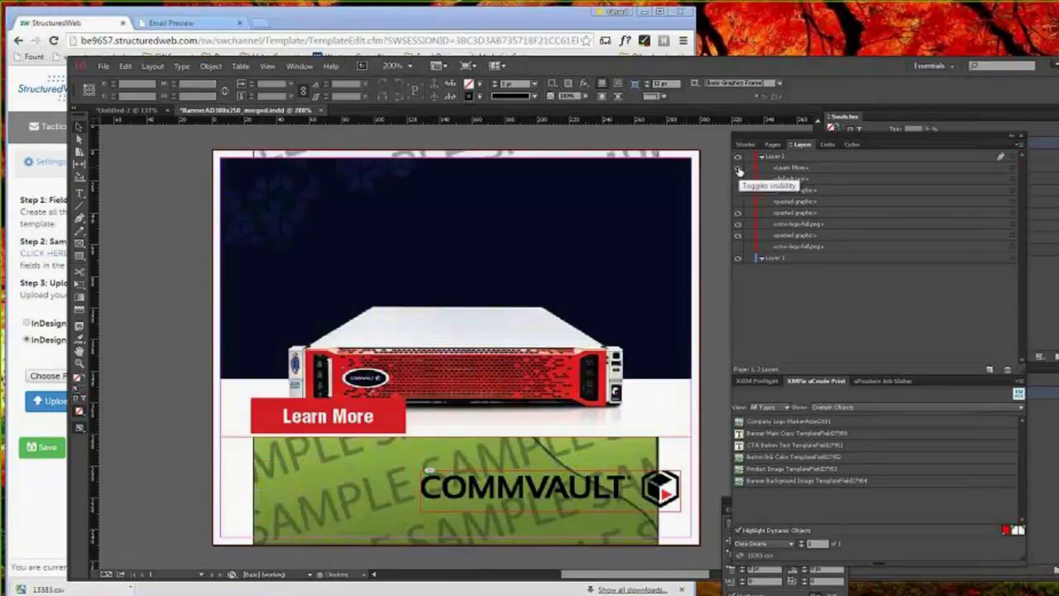
Map the button frame to Button BG Color TemplateField27952 and cover it with a rectangle about 94 x 21 px with stroke None
left_click(367, 428)
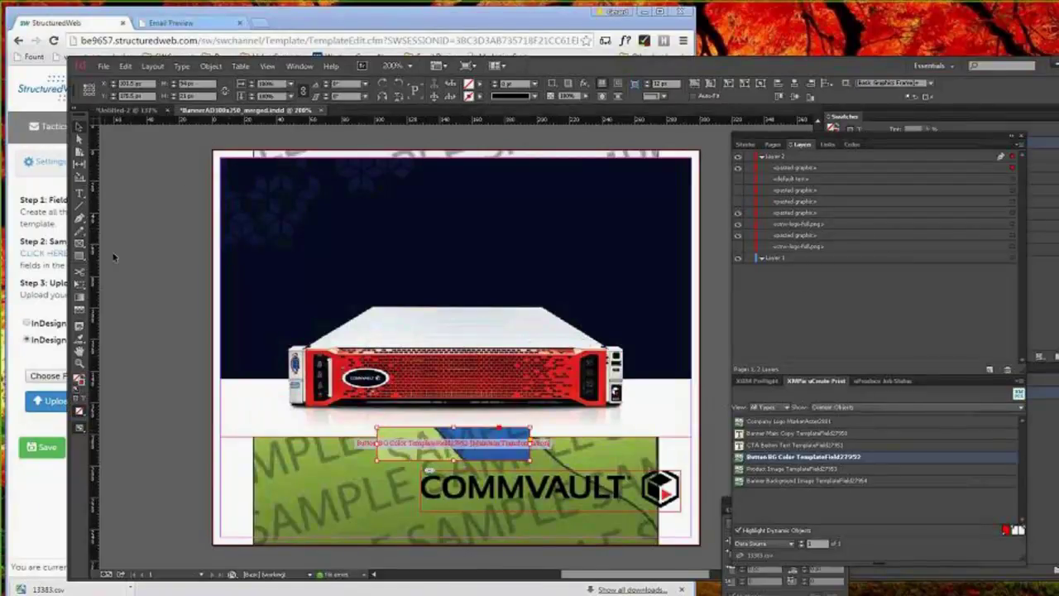
left_click_drag(376, 426, 530, 458)
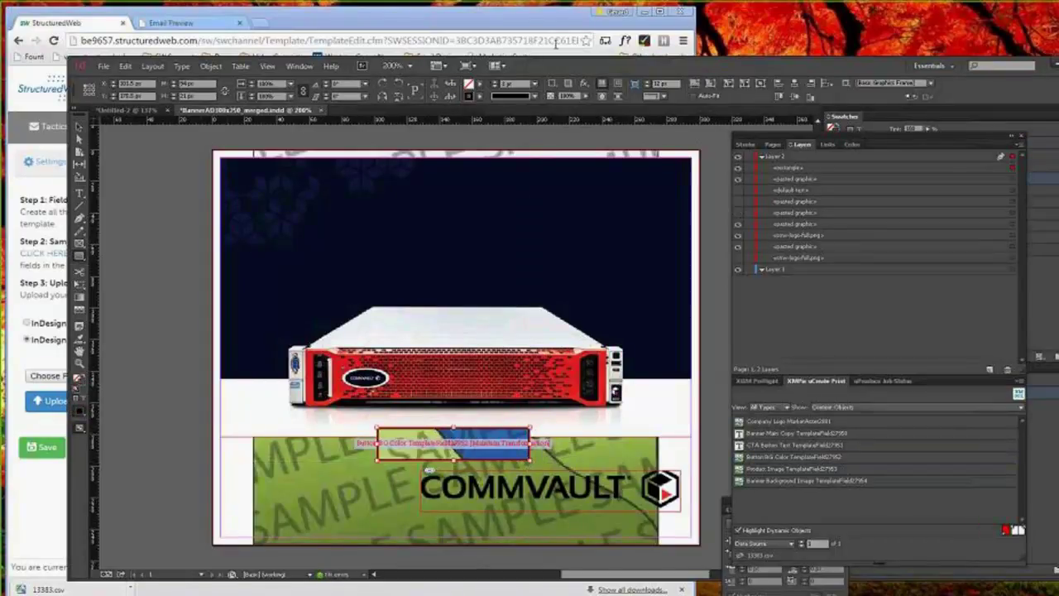
left_click(480, 98)
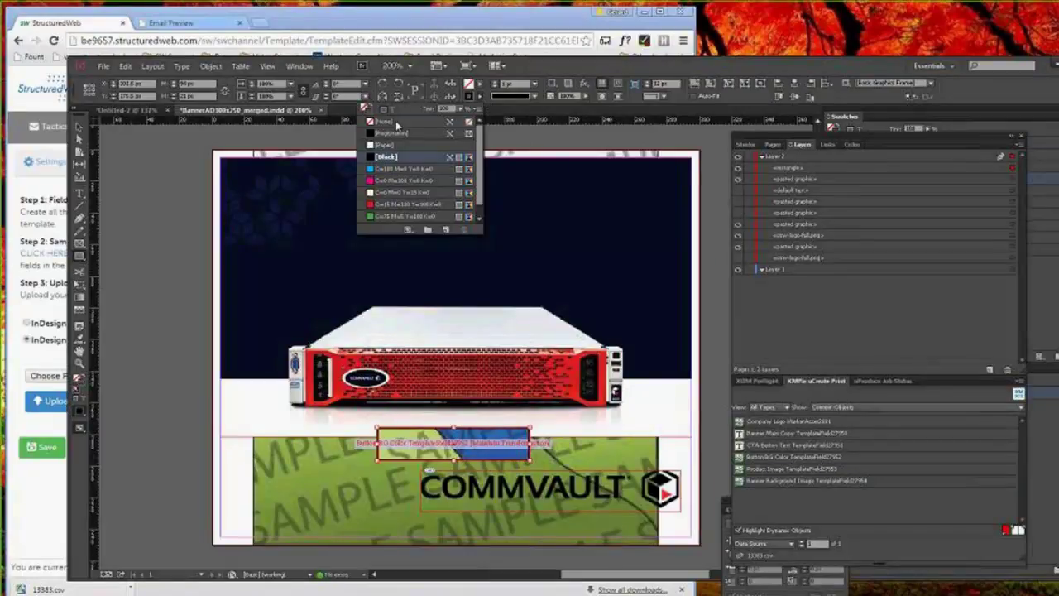
left_click(396, 121)
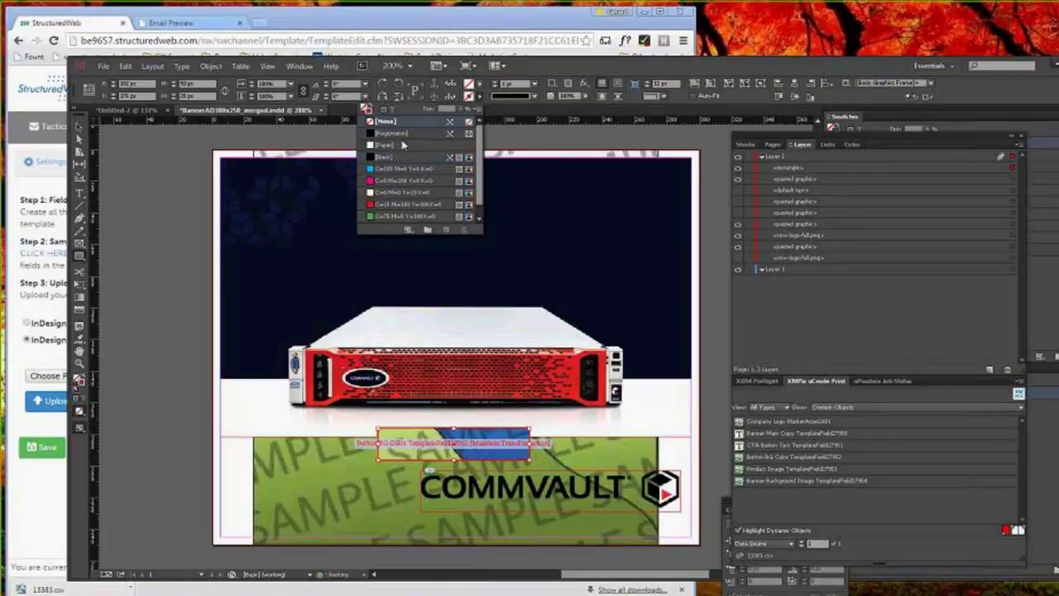
Turn the rectangle over the button background into a text frame reading "Learn More"
left_click(76, 199)
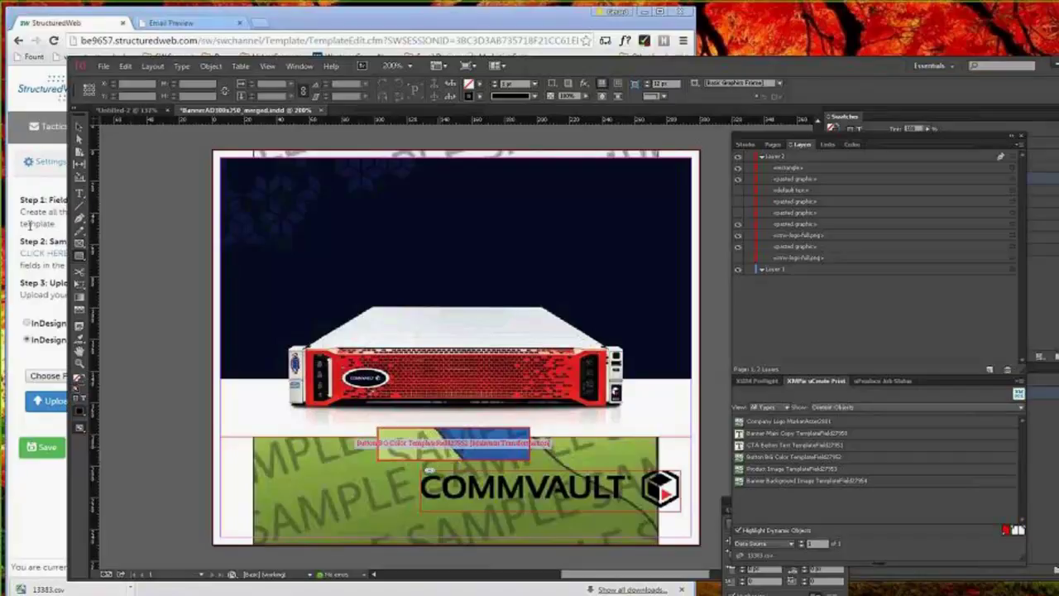
left_click(79, 193)
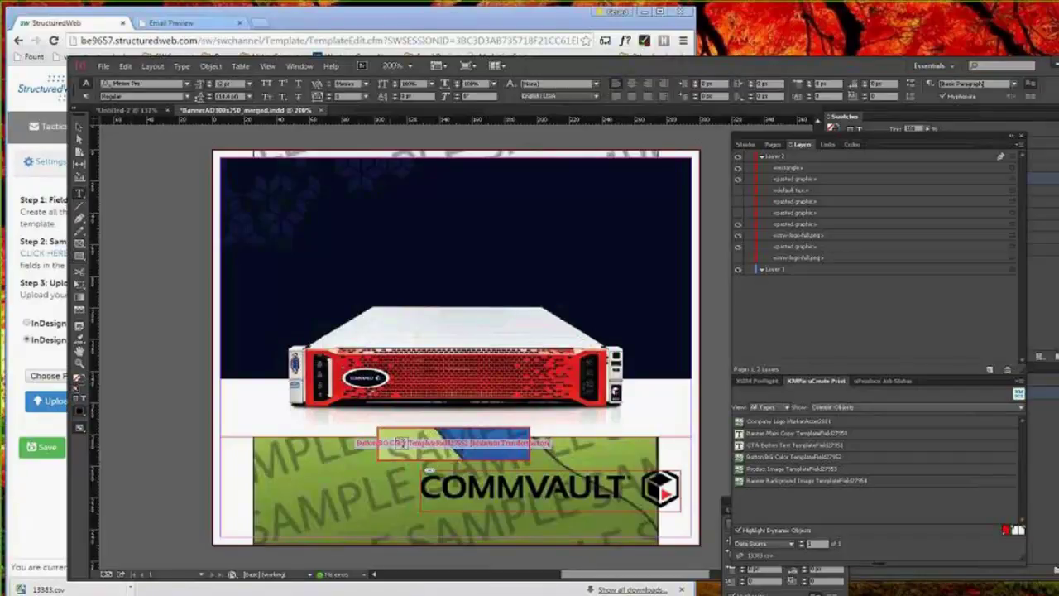
left_click(430, 451)
type("Leran")
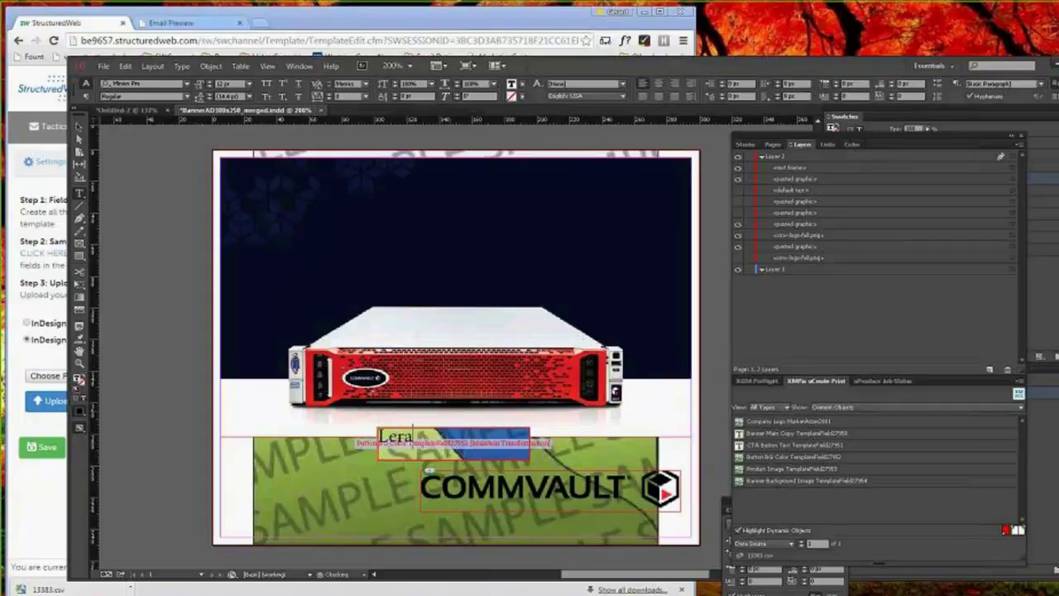
key("BackSpace")
key("BackSpace")
key("BackSpace")
key("BackSpace")
type("earn More")
Set the whole Learn More text to Helvetica (T1) CE Medium Condensed and center it horizontally
key("ctrl+a")
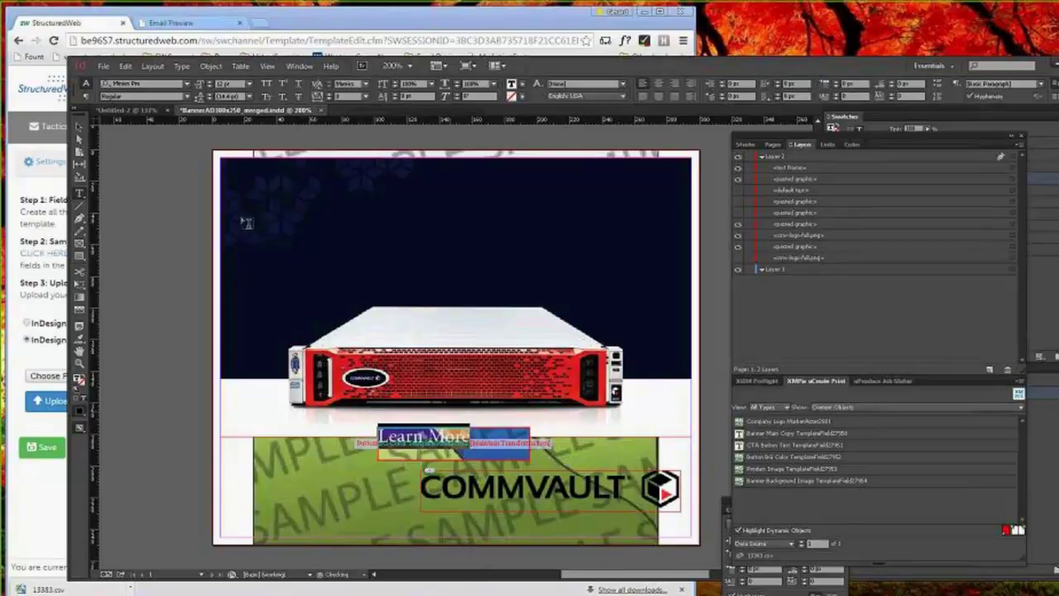
left_click(133, 84)
type("Hel")
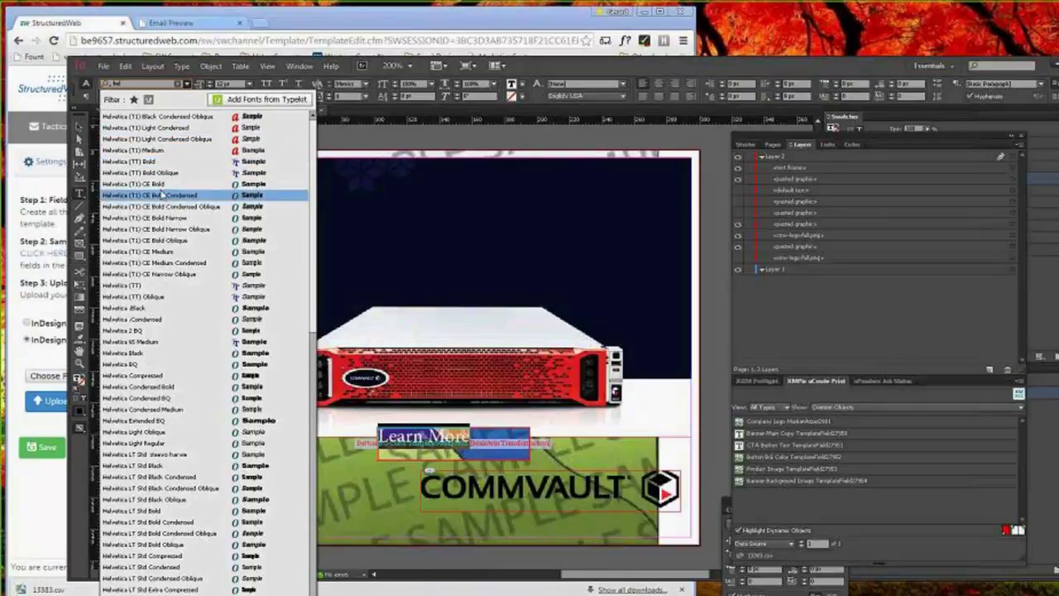
left_click(157, 129)
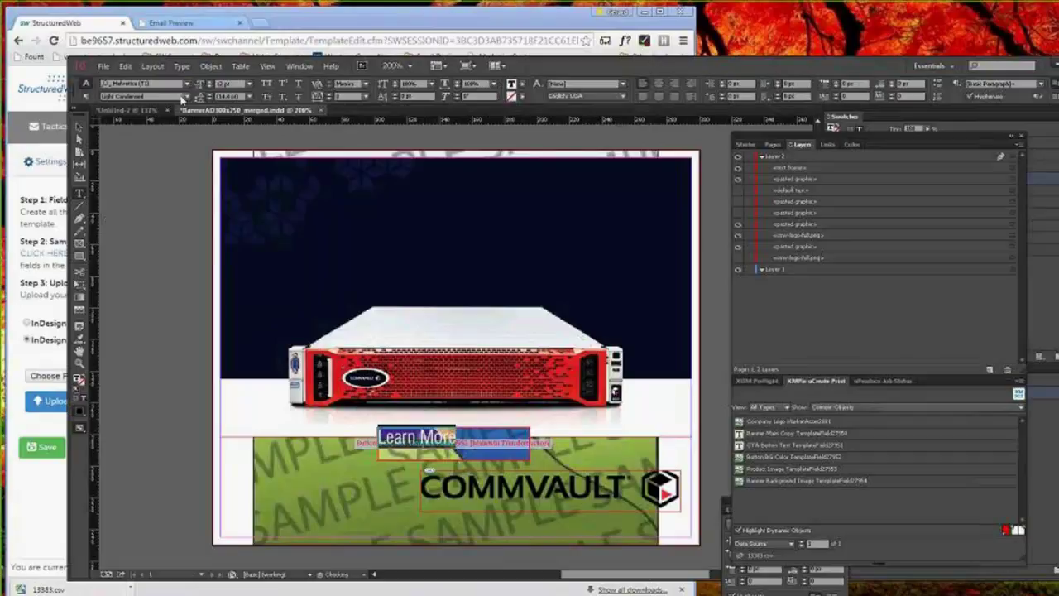
left_click(185, 99)
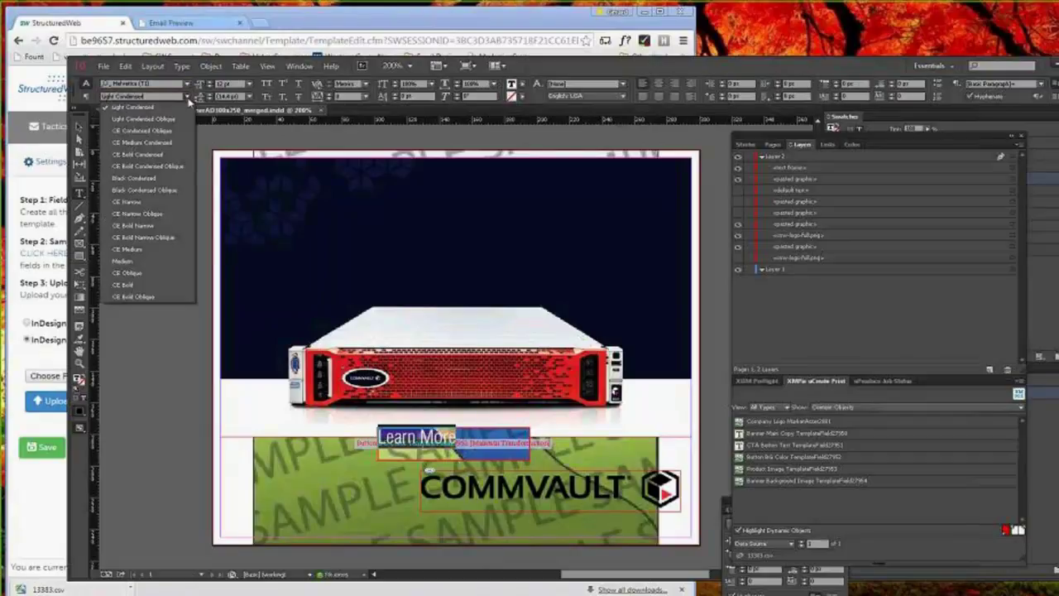
left_click(162, 152)
Set the vertical justification of the Learn More text frame to Center
right_click(448, 434)
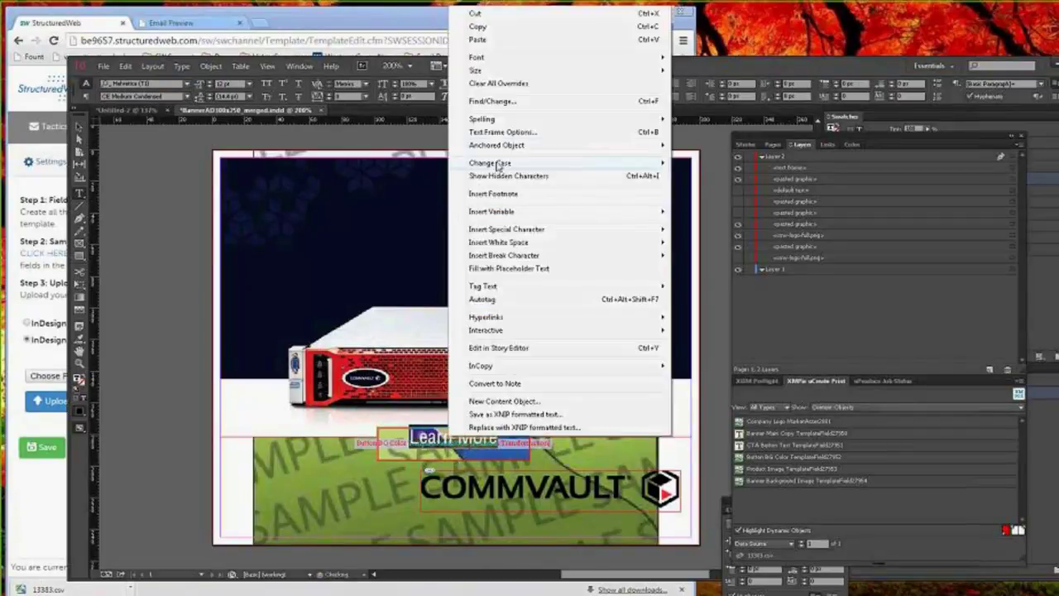
left_click(499, 132)
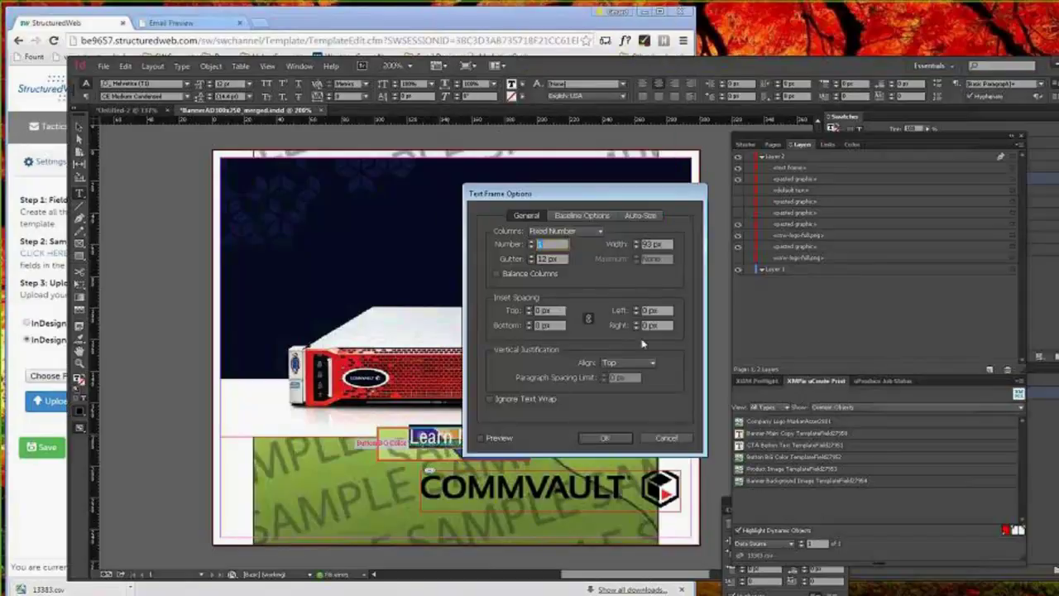
left_click(645, 365)
left_click(633, 389)
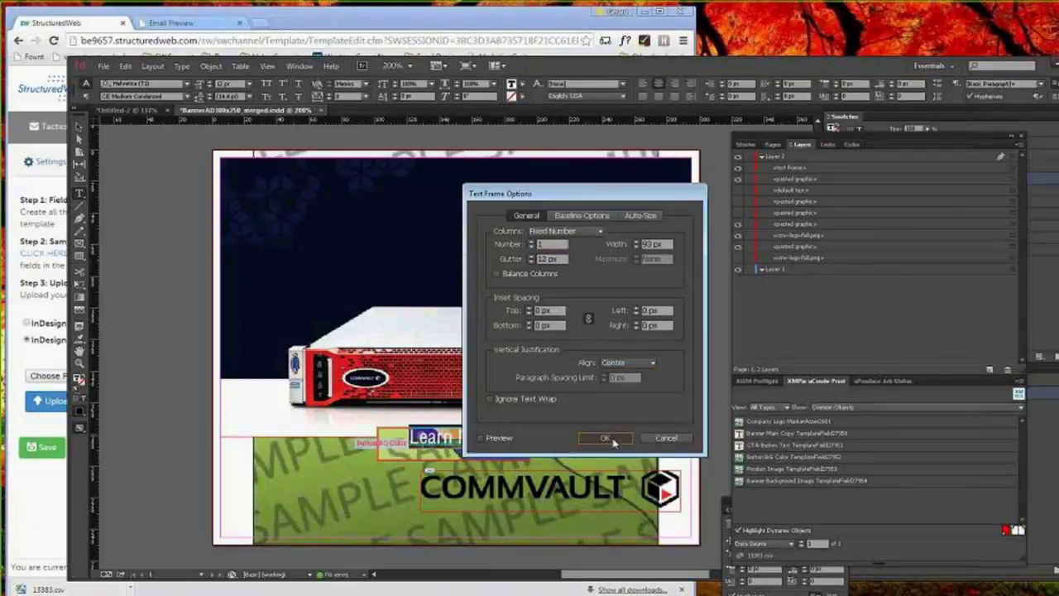
left_click(608, 437)
Map the Learn More text to the CTA Button Text TemplateField27951 content object
right_click(460, 449)
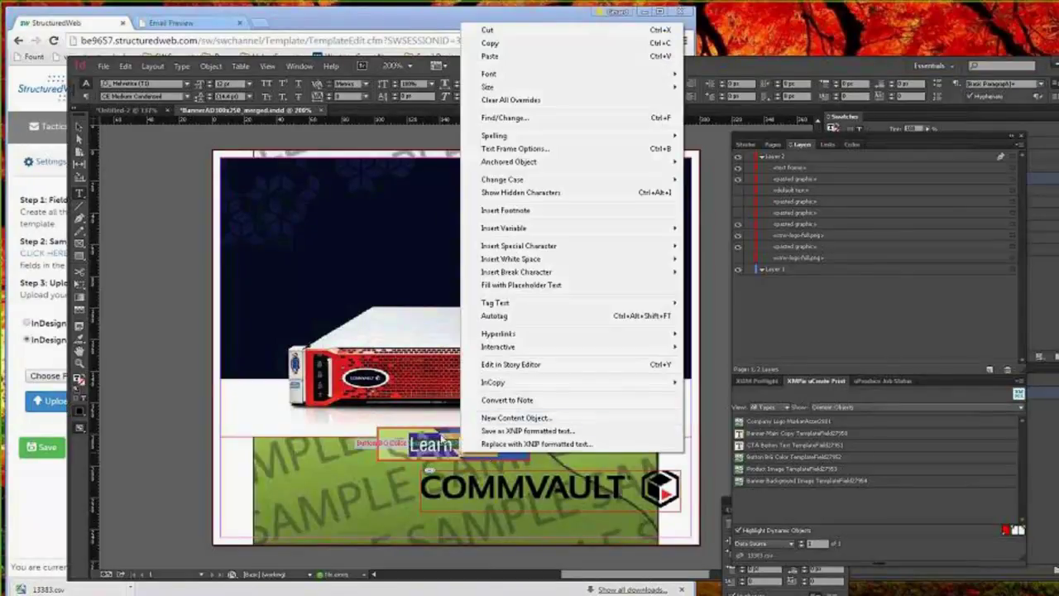
left_click(455, 452)
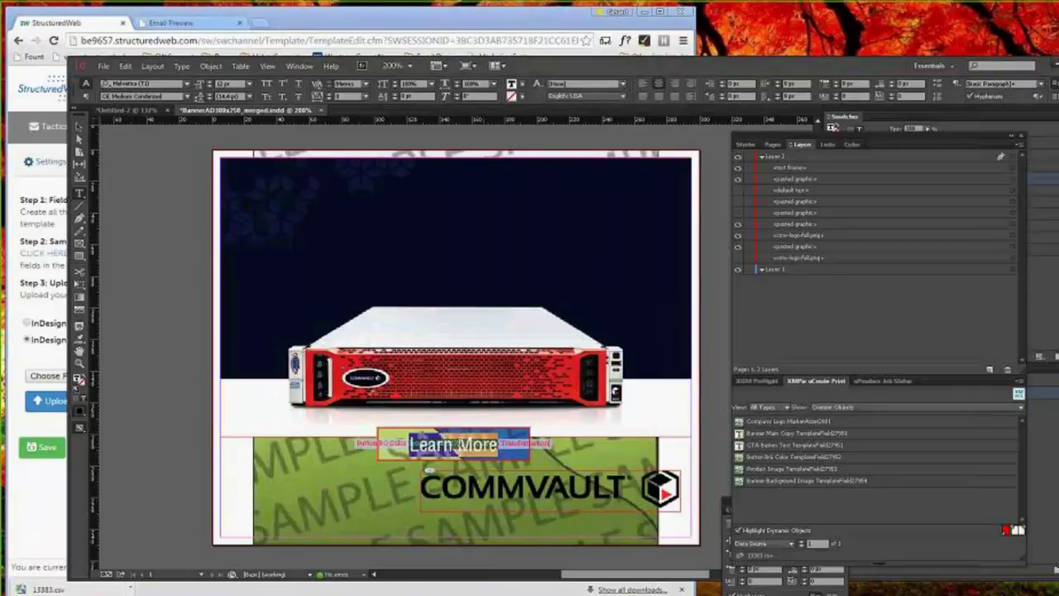
double_click(776, 447)
Enable copy fitting on Overflow for the button text, turning on all three minimum adjustments with a 0.1% step each
right_click(453, 445)
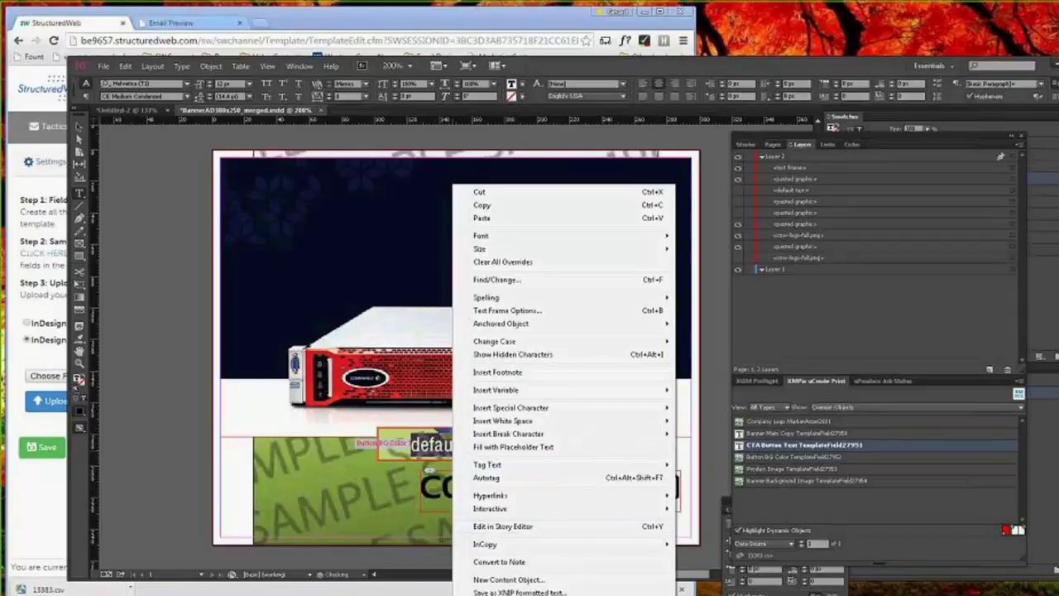
left_click(517, 591)
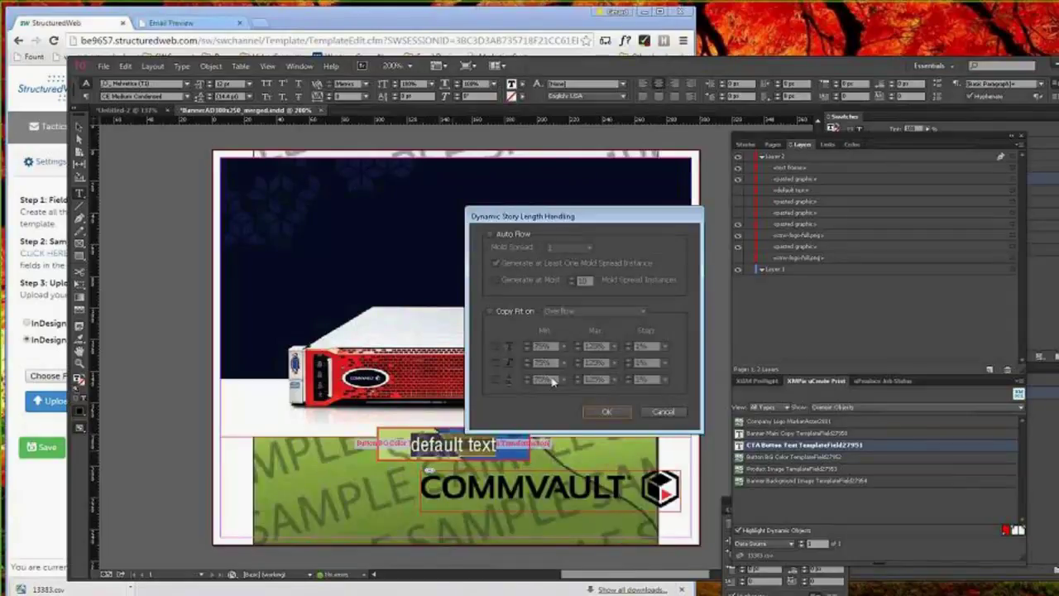
left_click(496, 346)
left_click(496, 379)
left_click(496, 362)
left_click(650, 346)
left_click(665, 346)
left_click(653, 358)
left_click(665, 363)
left_click(667, 379)
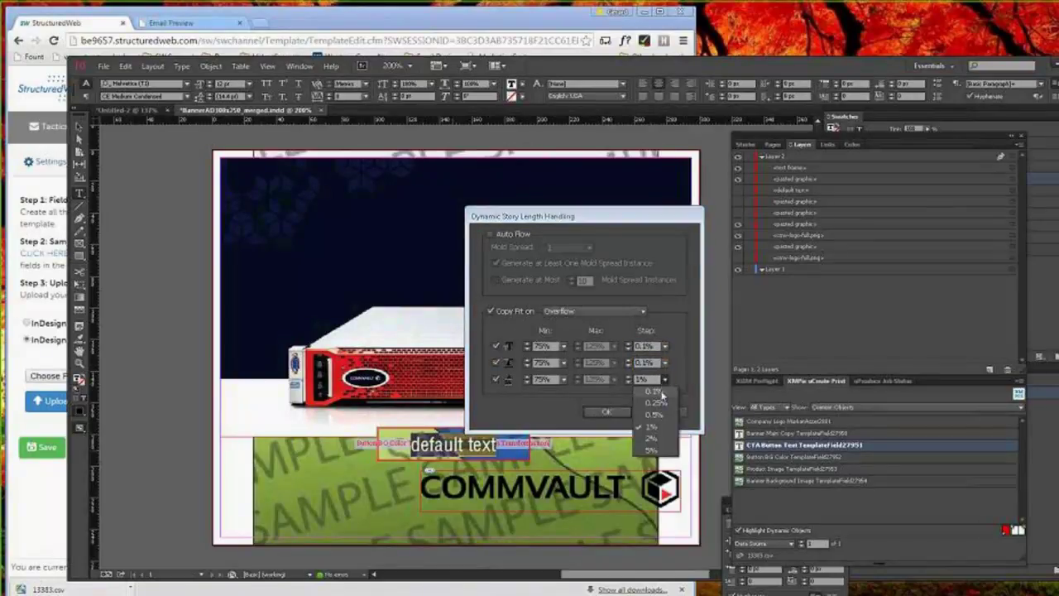
left_click(655, 391)
left_click(607, 412)
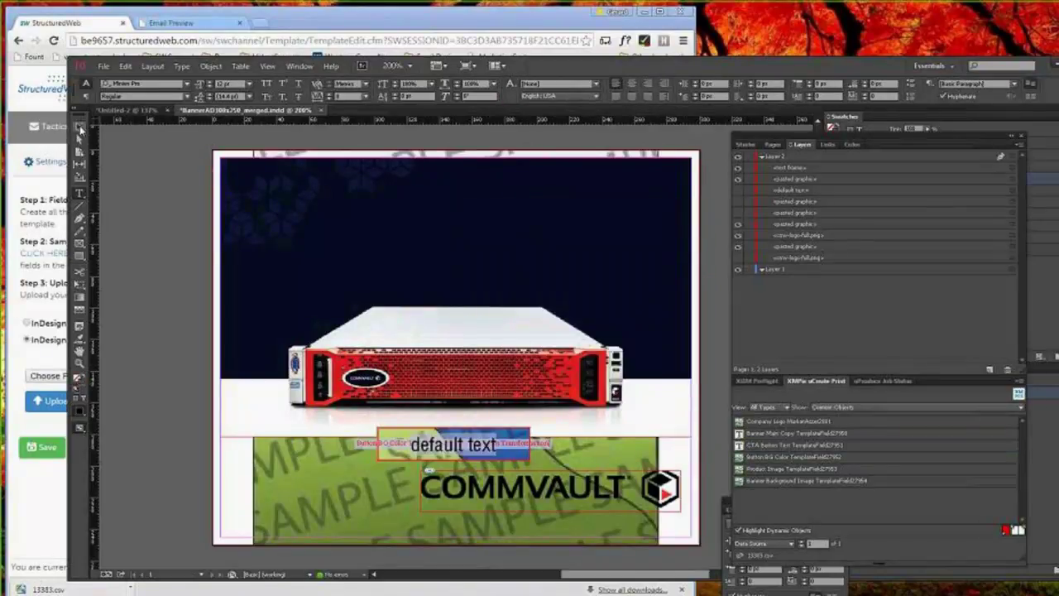
Check the button's text frame and the background frame beneath it by selecting each
left_click(80, 128)
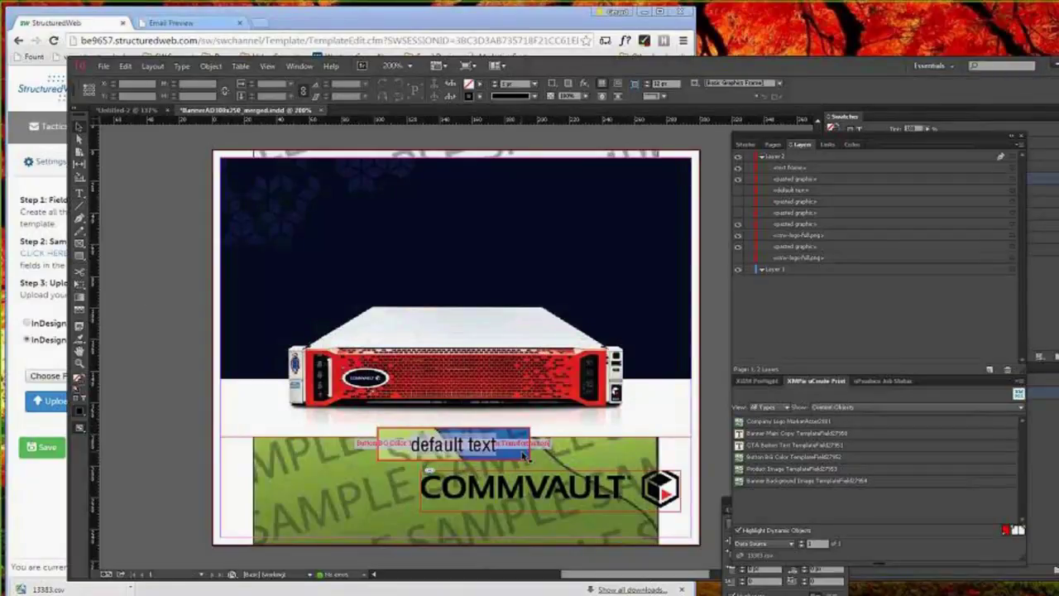
left_click(520, 459)
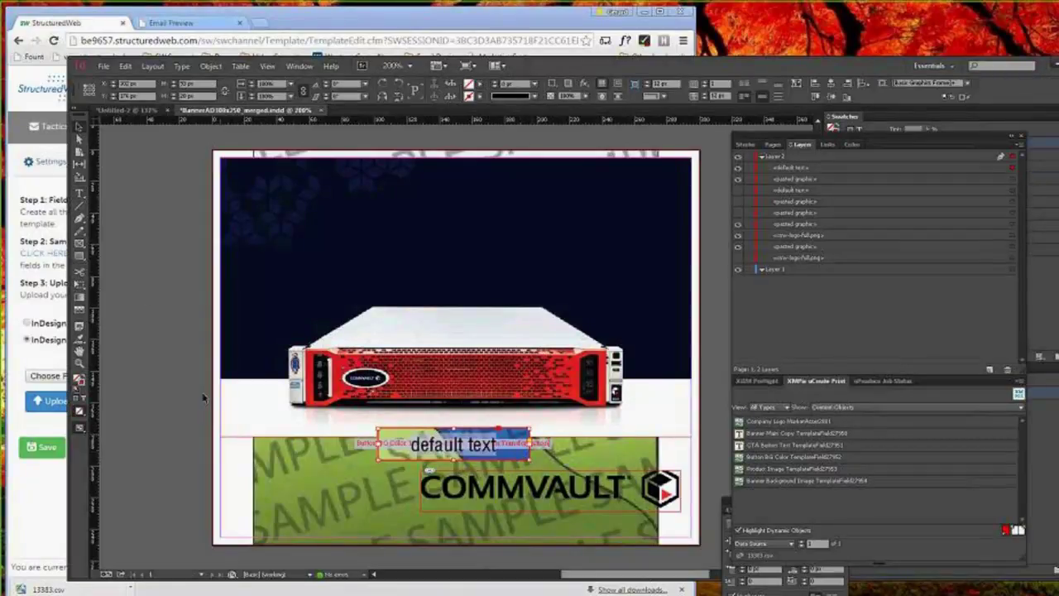
left_click(134, 379)
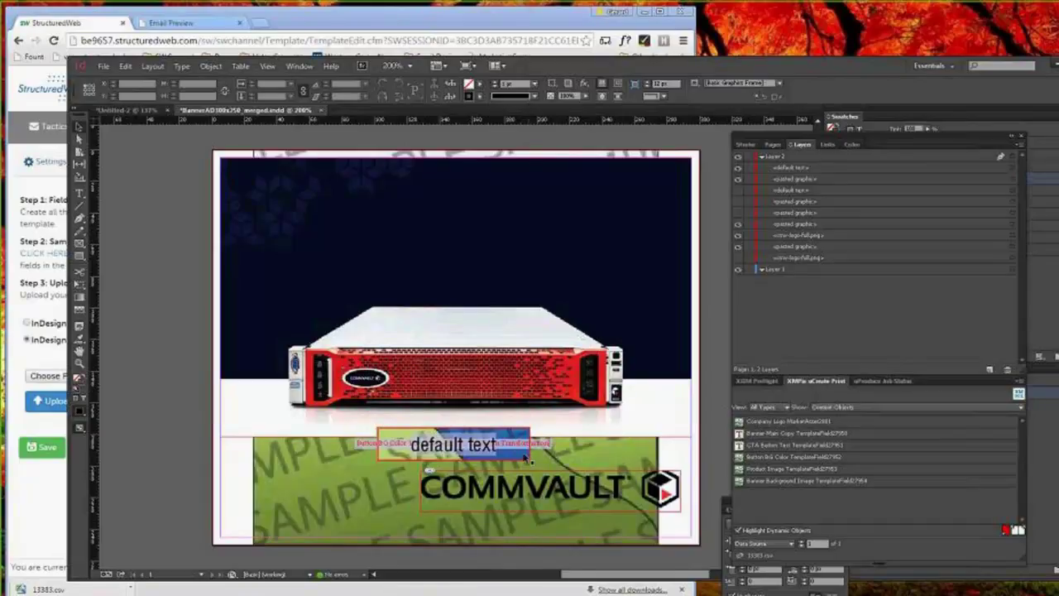
left_click(378, 452)
left_click(378, 452)
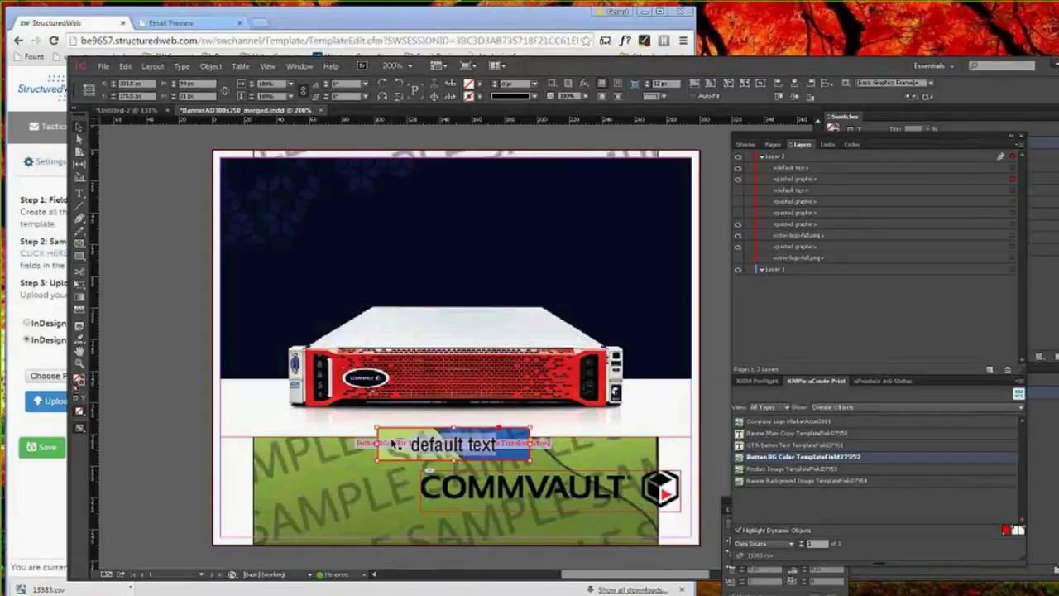
In Layer 2, show the dynamic headline, product image and company logo frames, hide the original server graphic, and save the document
left_click(146, 312)
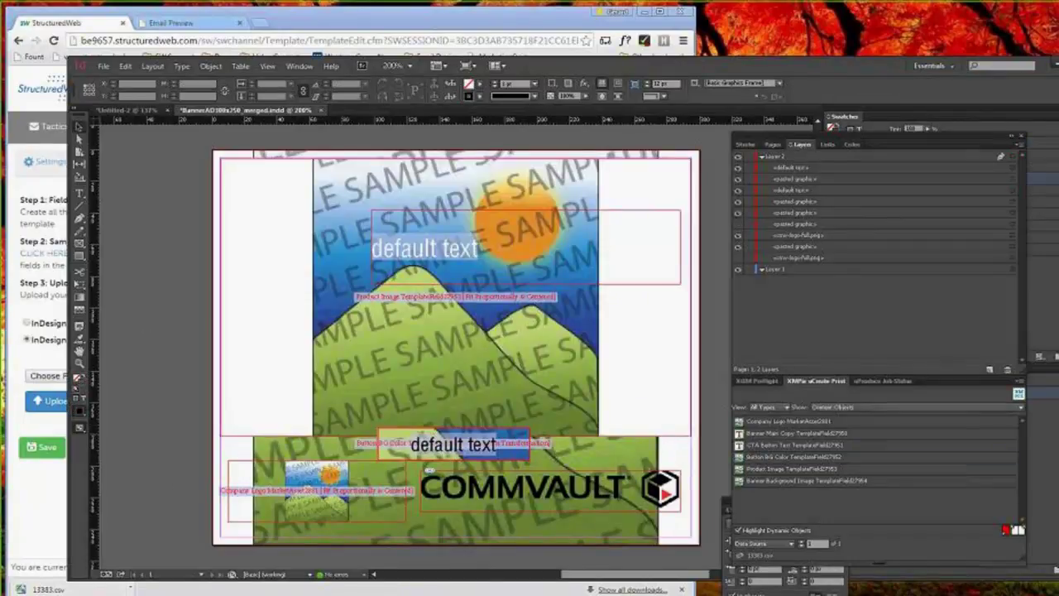
left_click(103, 66)
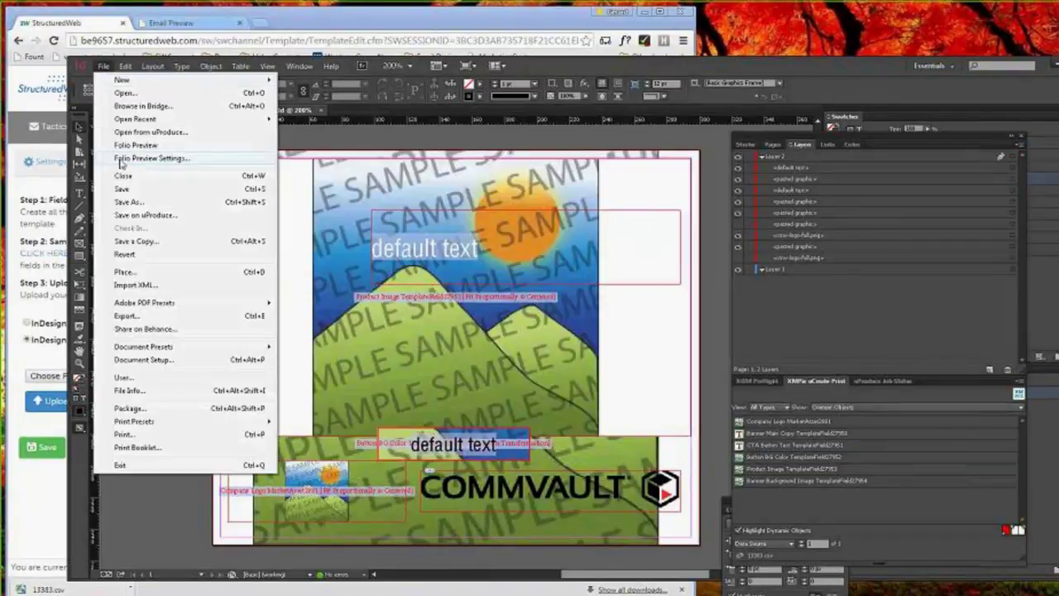
key("Escape")
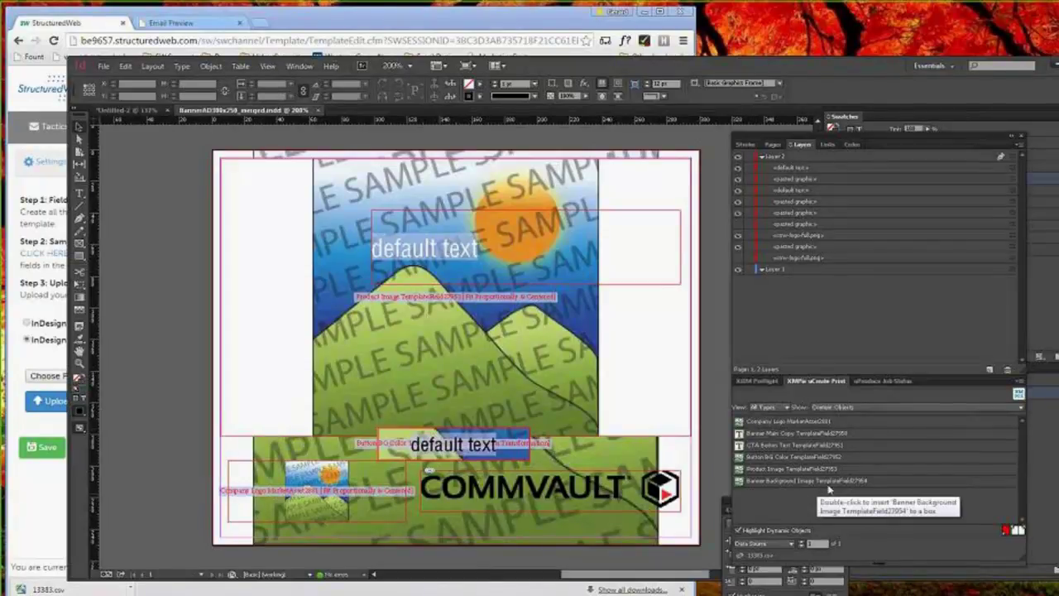
Check which template field is assigned to the product image, background, company logo, button and headline frames
left_click(247, 198)
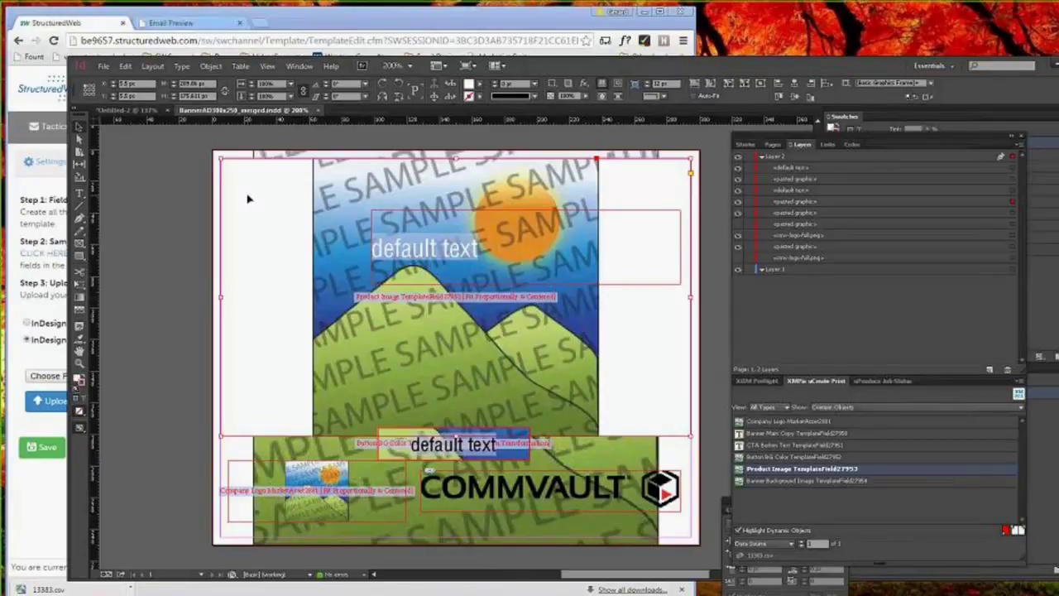
left_click(217, 447)
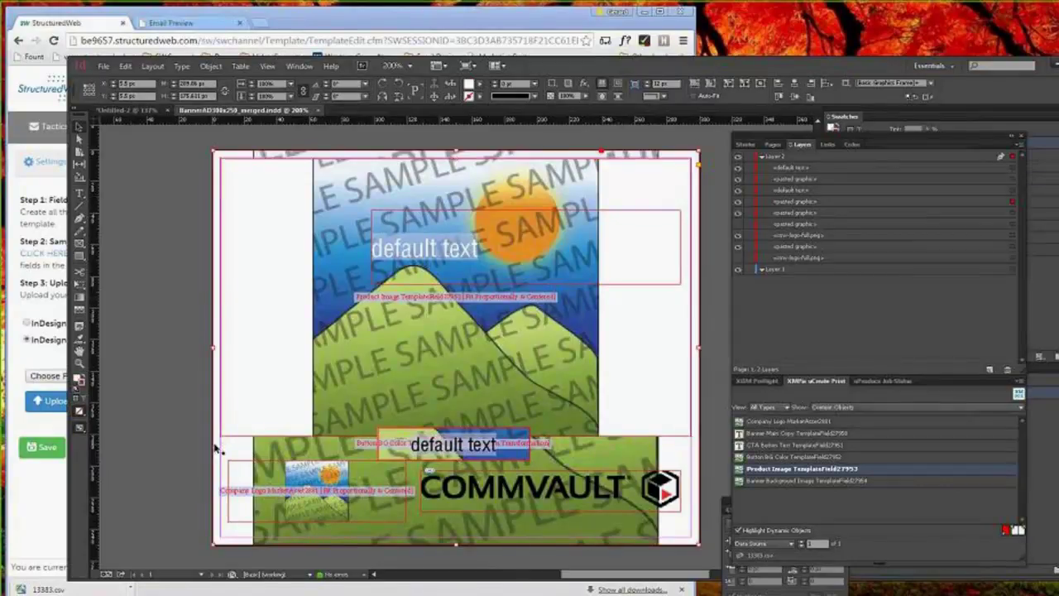
left_click(333, 488)
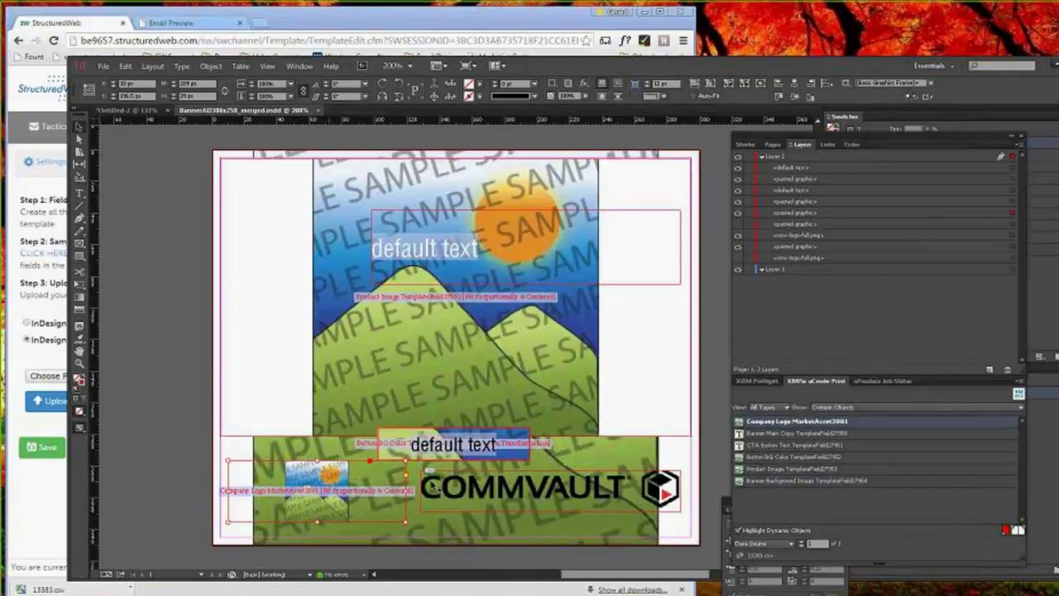
left_click(472, 458)
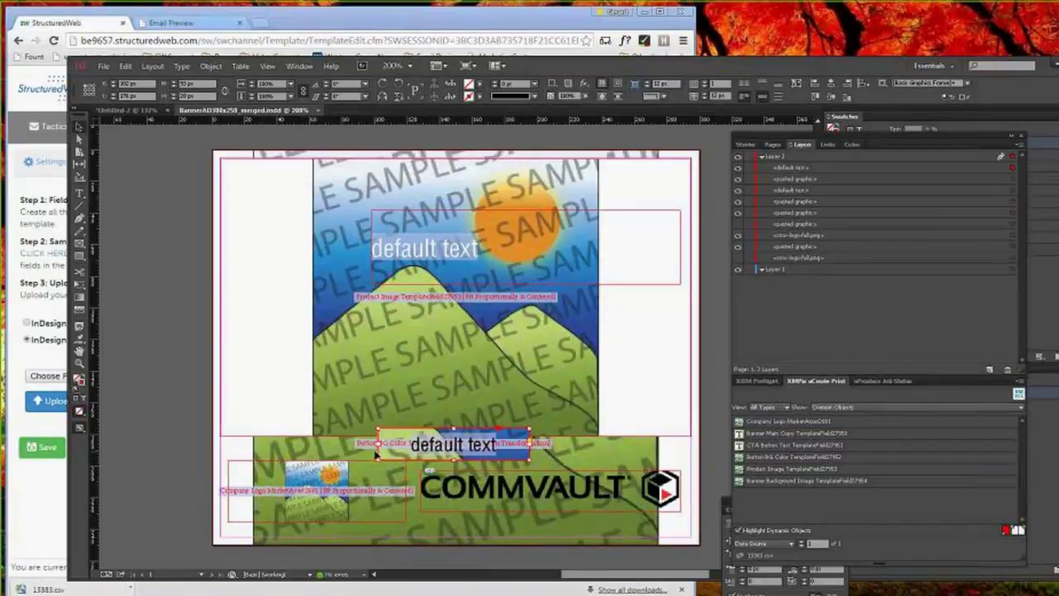
left_click(619, 281)
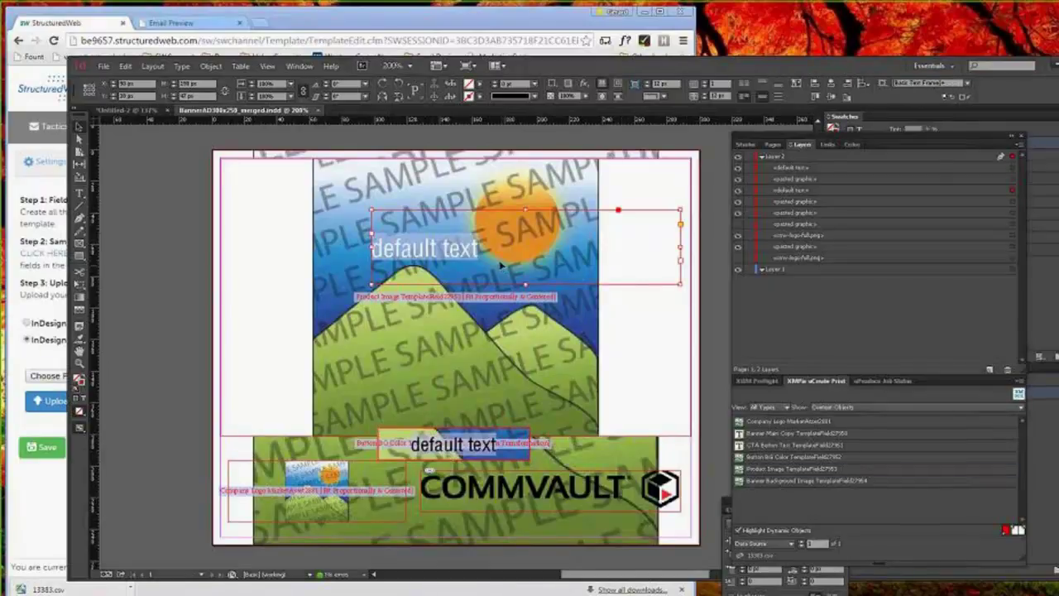
triple_click(431, 247)
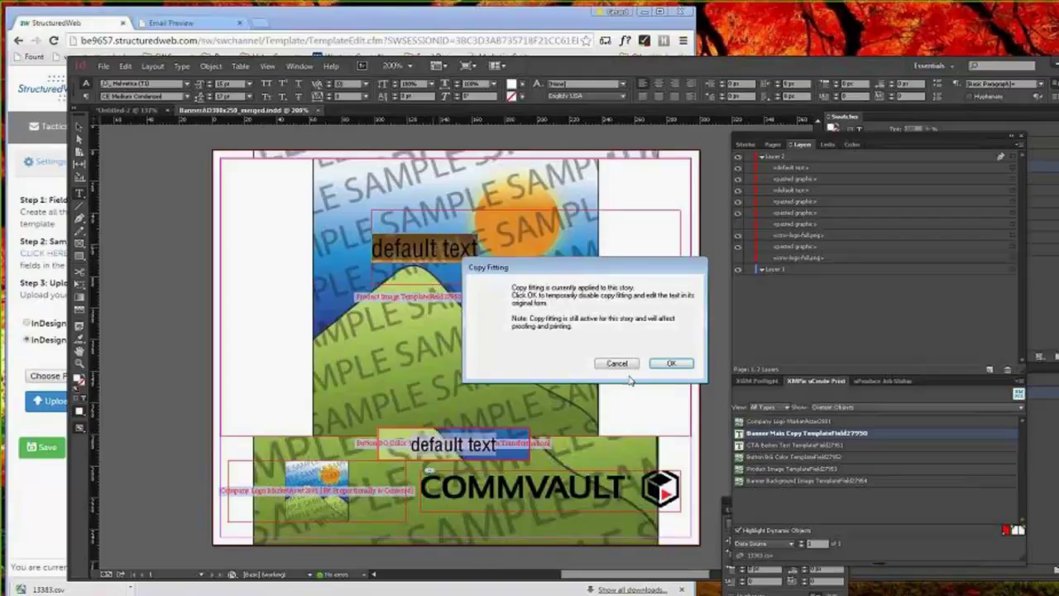
left_click(616, 362)
left_click(79, 127)
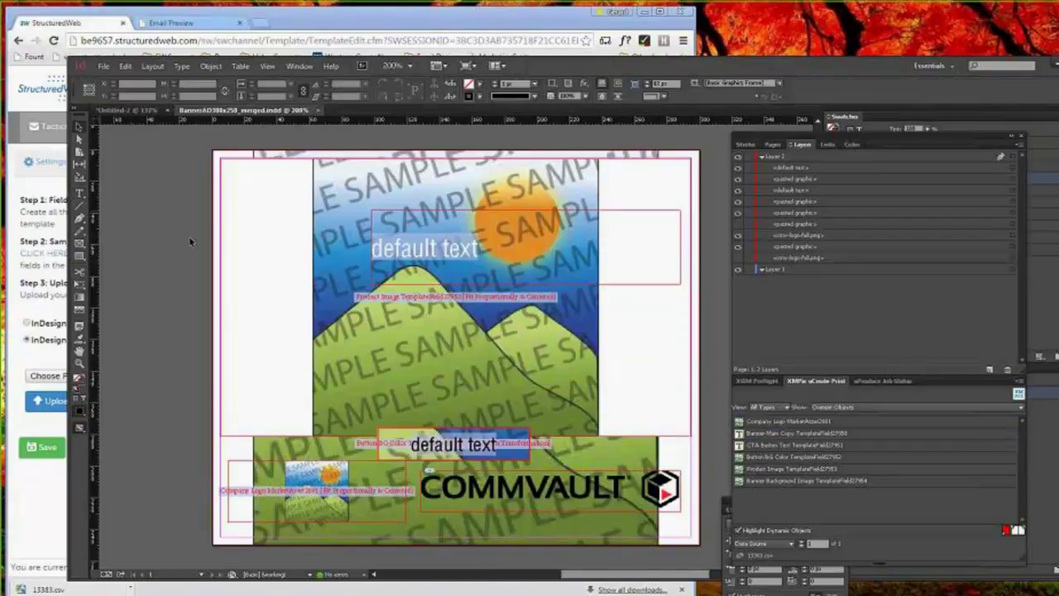
Export the banner from XMPie uCreate as the campaign package BannerAD300x250_merged (*.cpkg) in folder 21154
left_click(1023, 382)
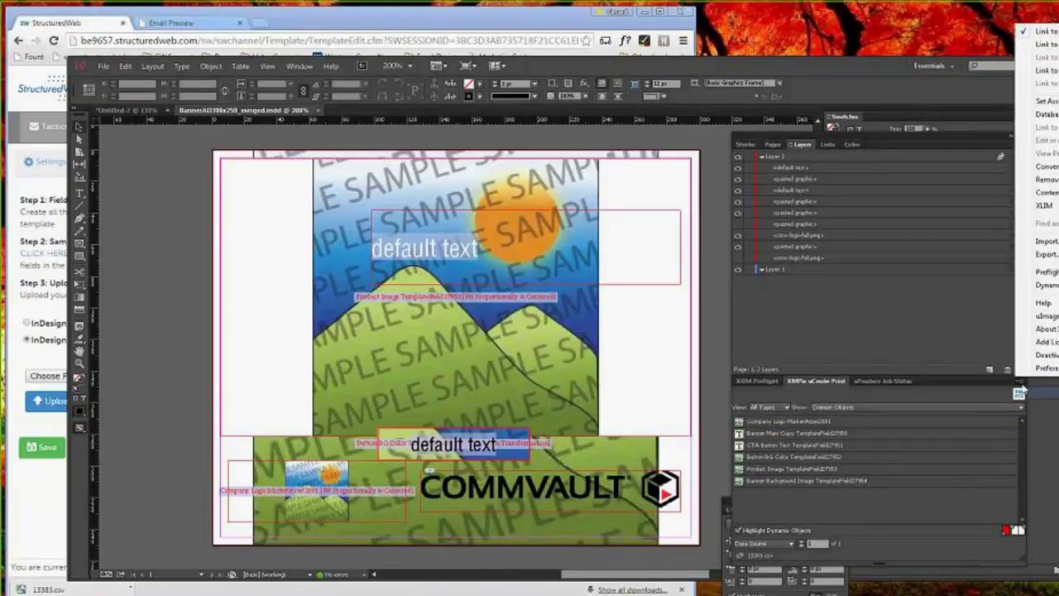
left_click(923, 265)
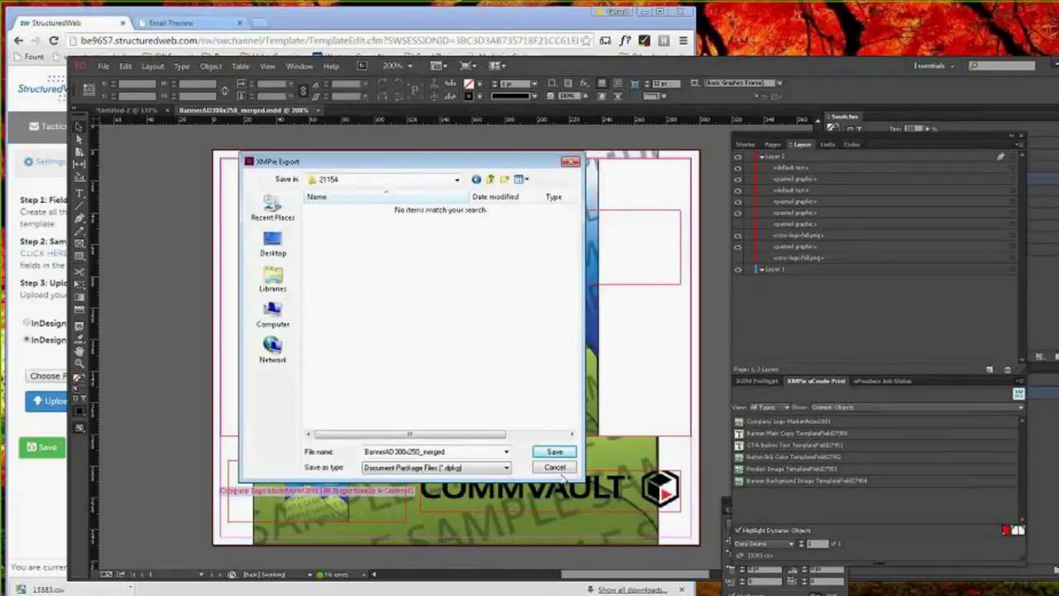
left_click(504, 468)
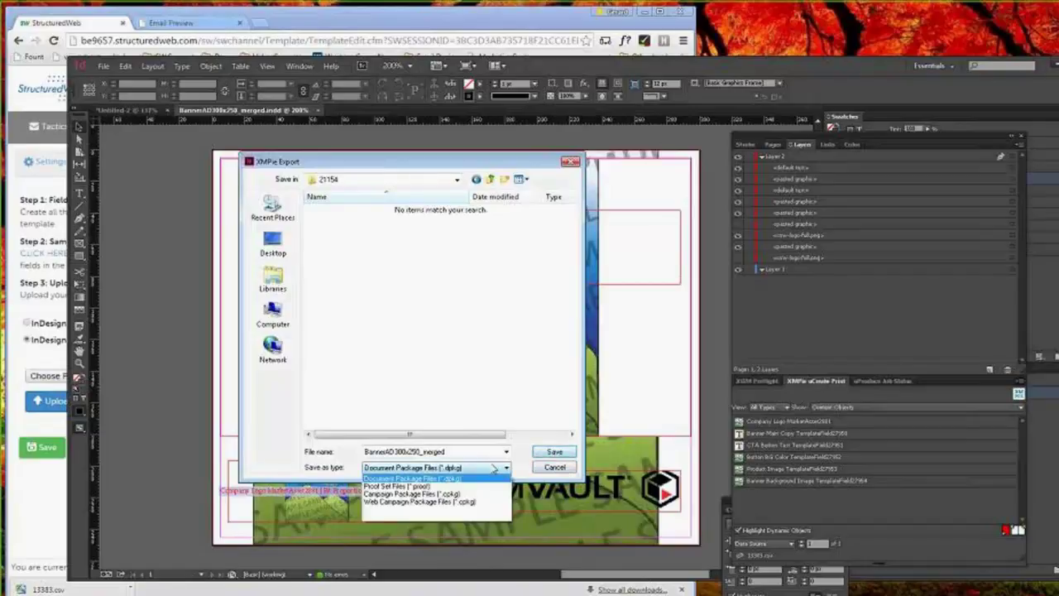
left_click(453, 495)
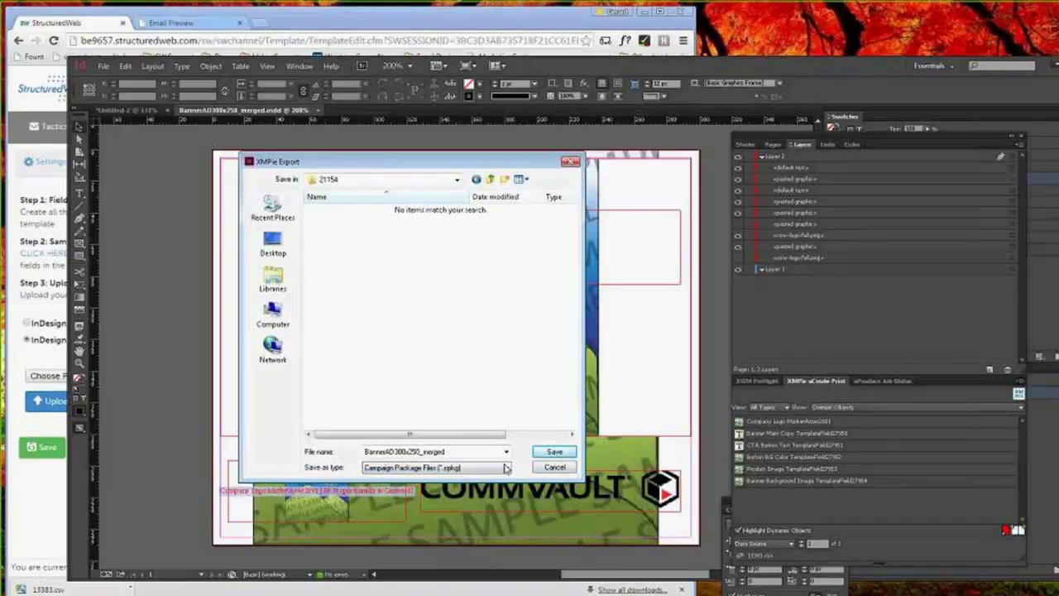
left_click(554, 452)
left_click(671, 363)
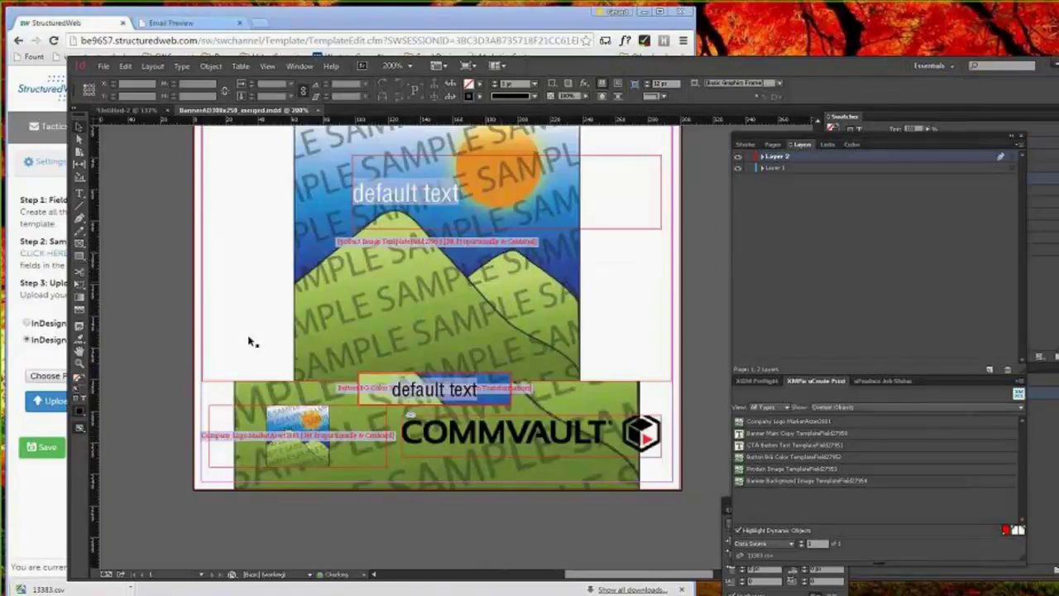
Switch to the StructuredWeb template page in the browser and upload BannerAD300x250_merged.cpkg from folder 21154
left_click(47, 505)
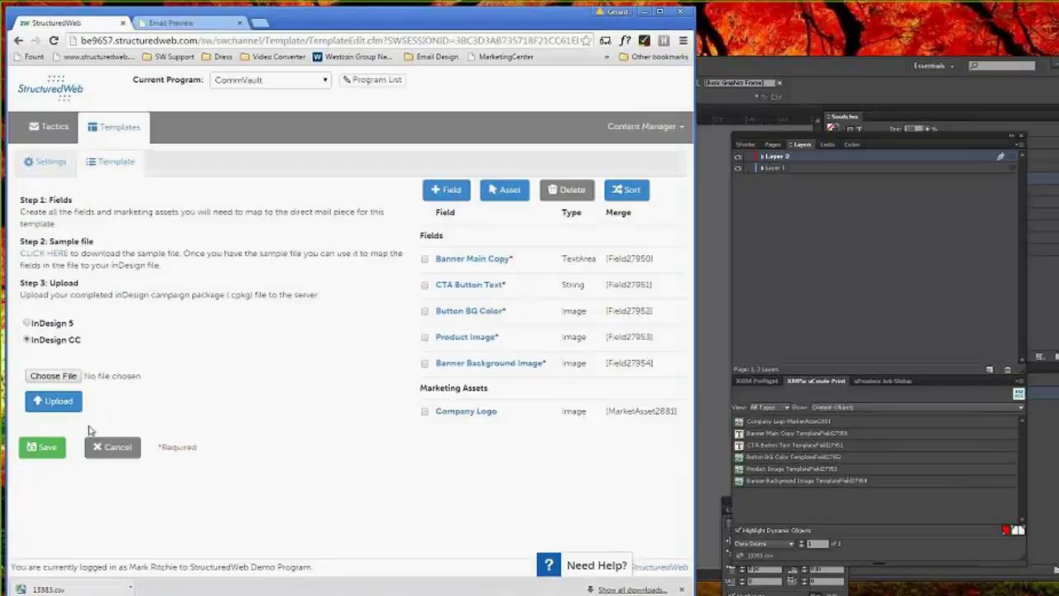
left_click(66, 378)
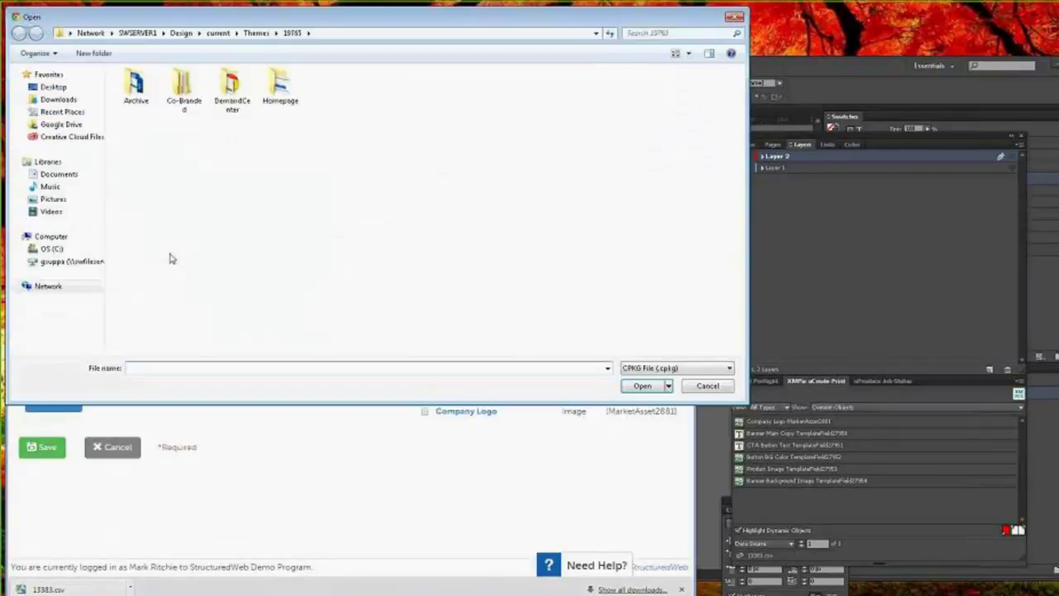
left_click(75, 112)
double_click(159, 89)
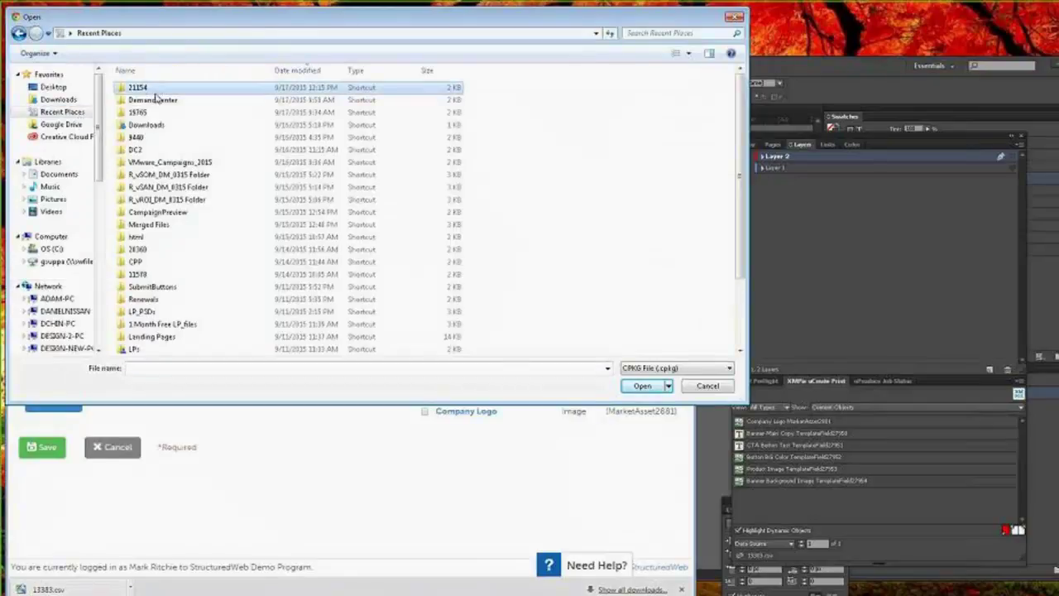
left_click(163, 89)
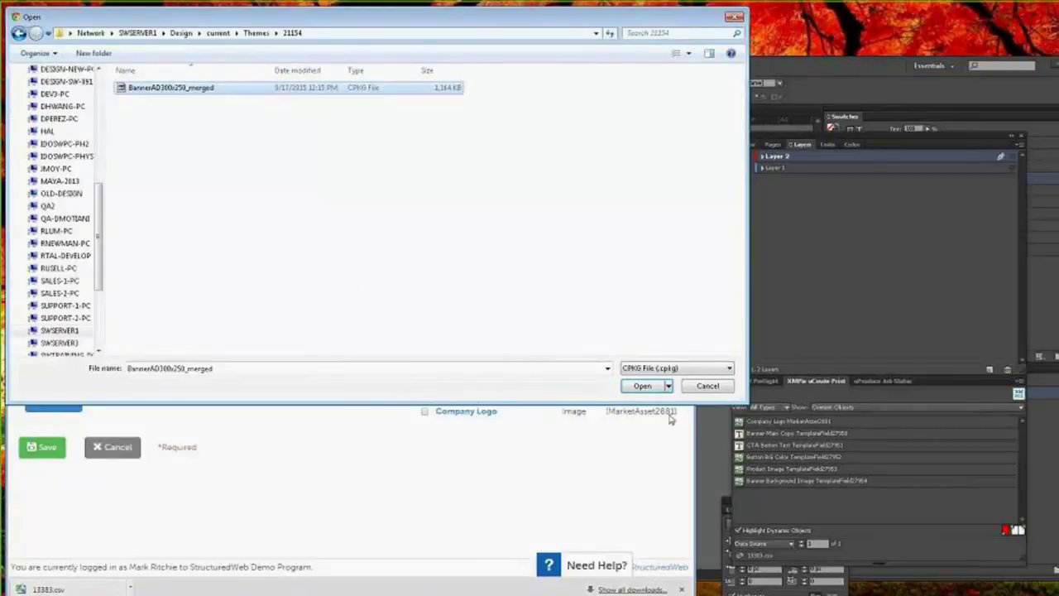
left_click(644, 386)
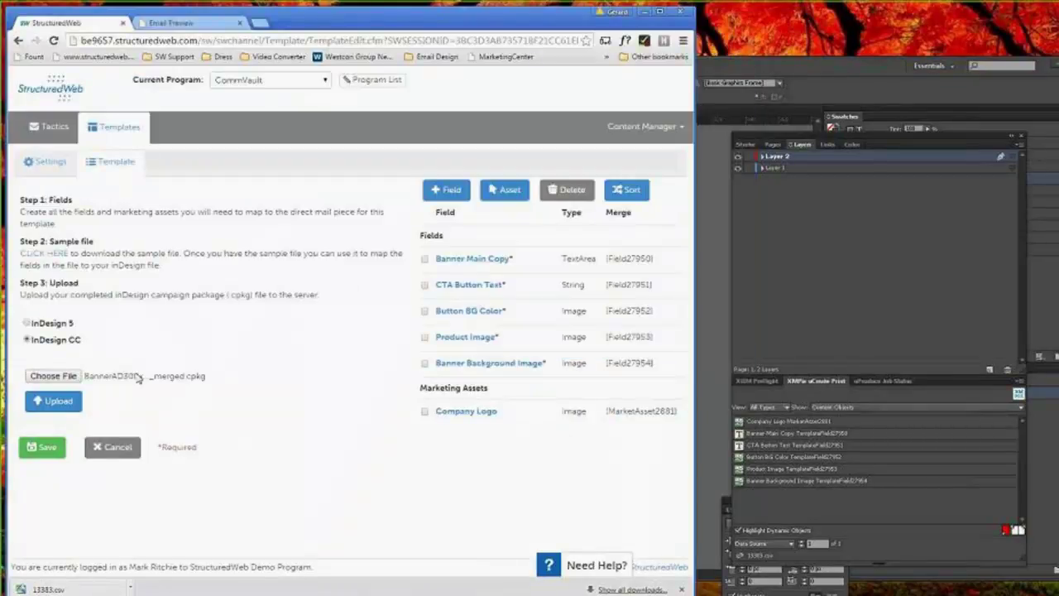
left_click(60, 406)
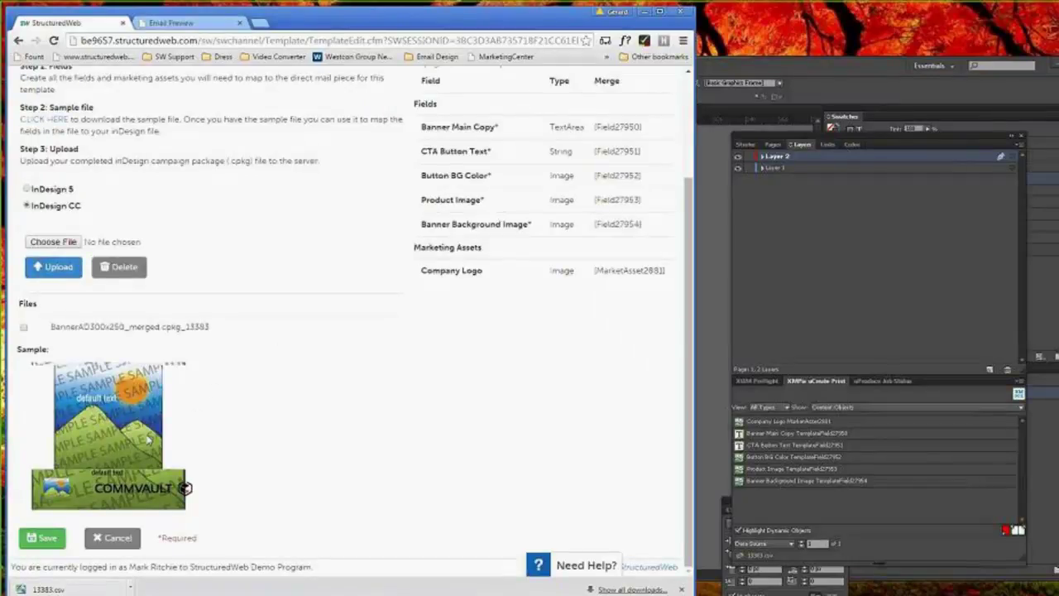
Compare the uploaded package's sample with the InDesign layout, and open CommVault Banner Ad - Default from the banner ad tactics
left_click(826, 74)
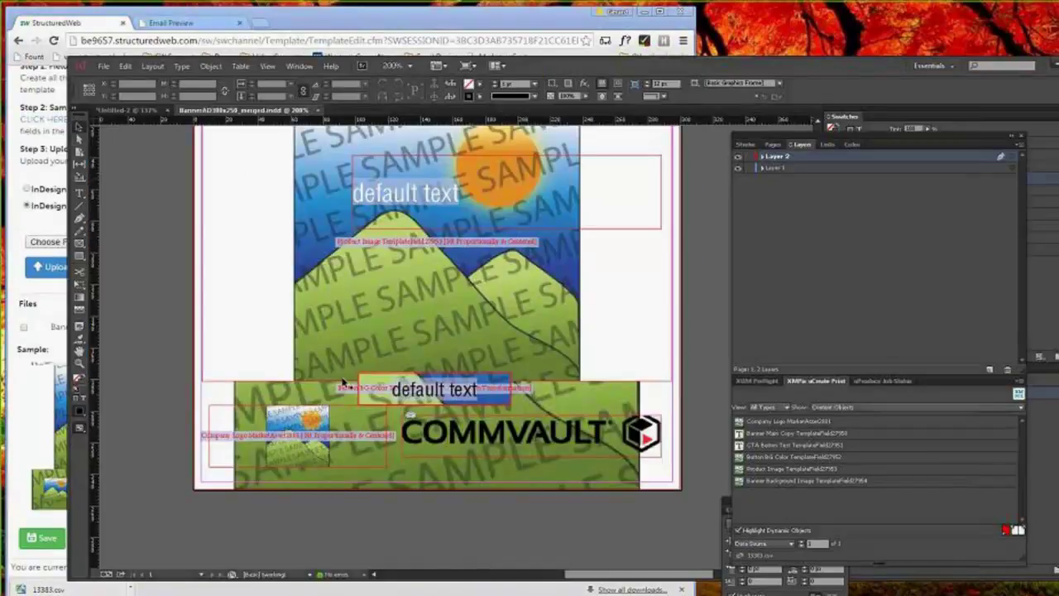
left_click(46, 396)
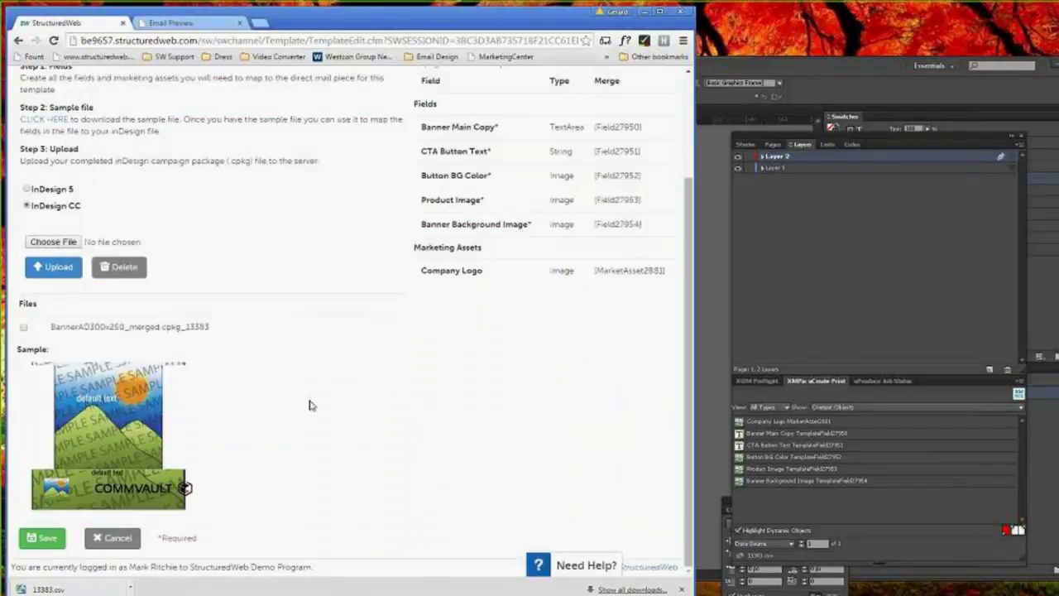
scroll(307, 402, "up", 3)
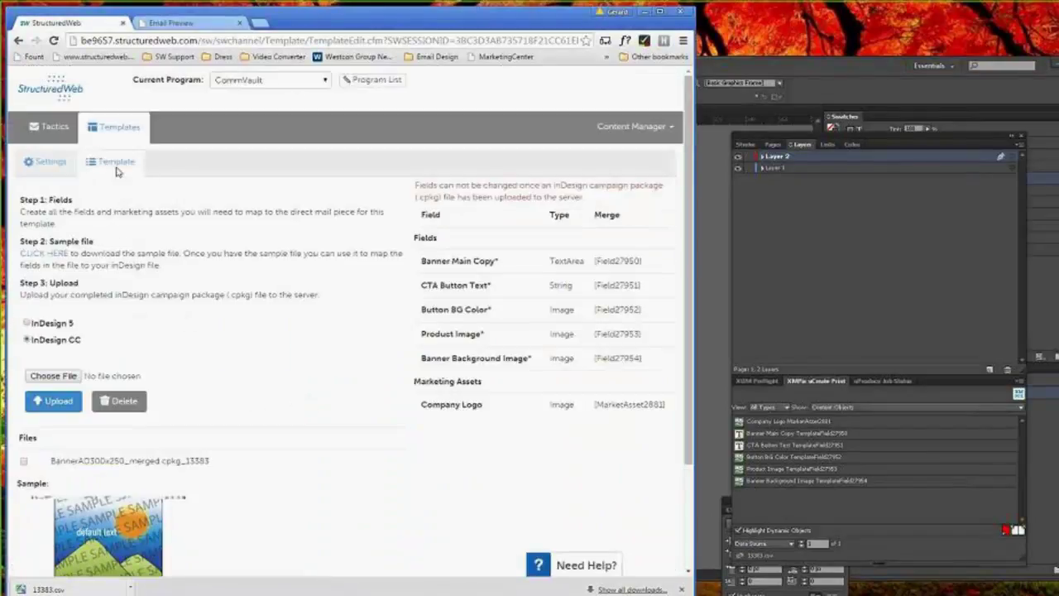
left_click(54, 129)
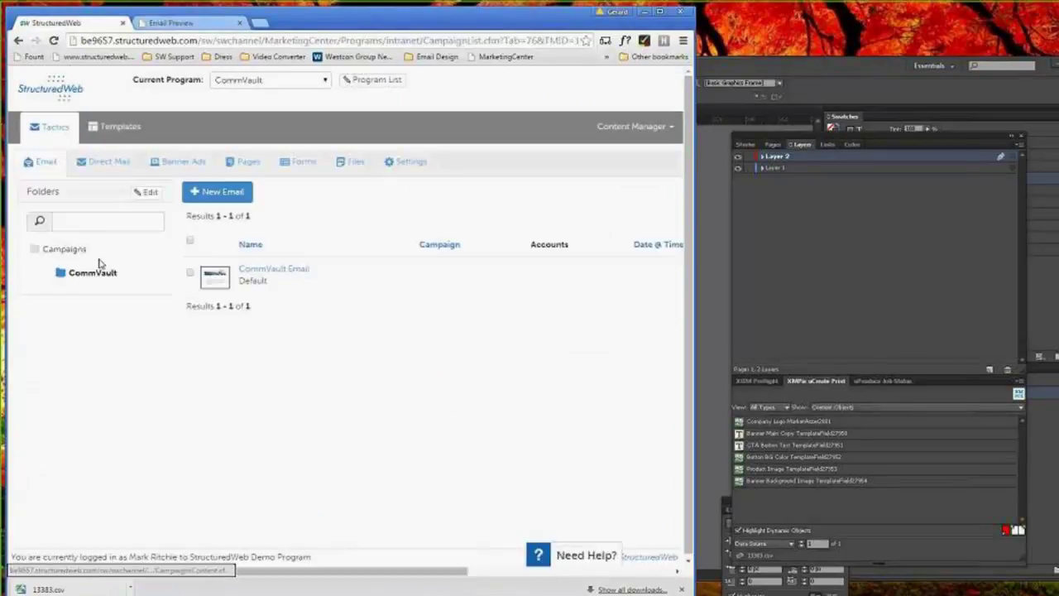
left_click(185, 165)
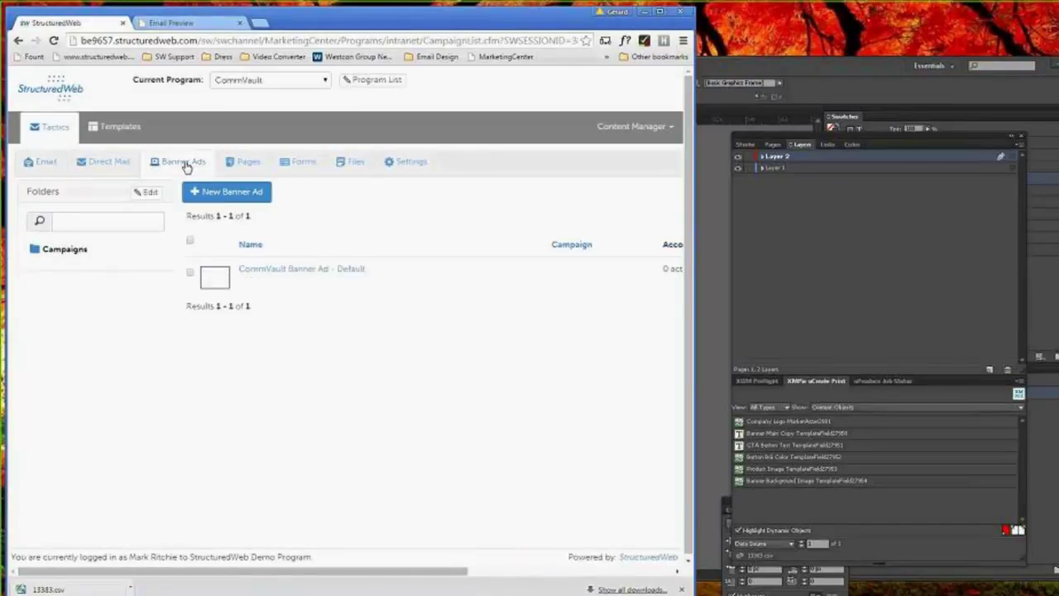
left_click(354, 271)
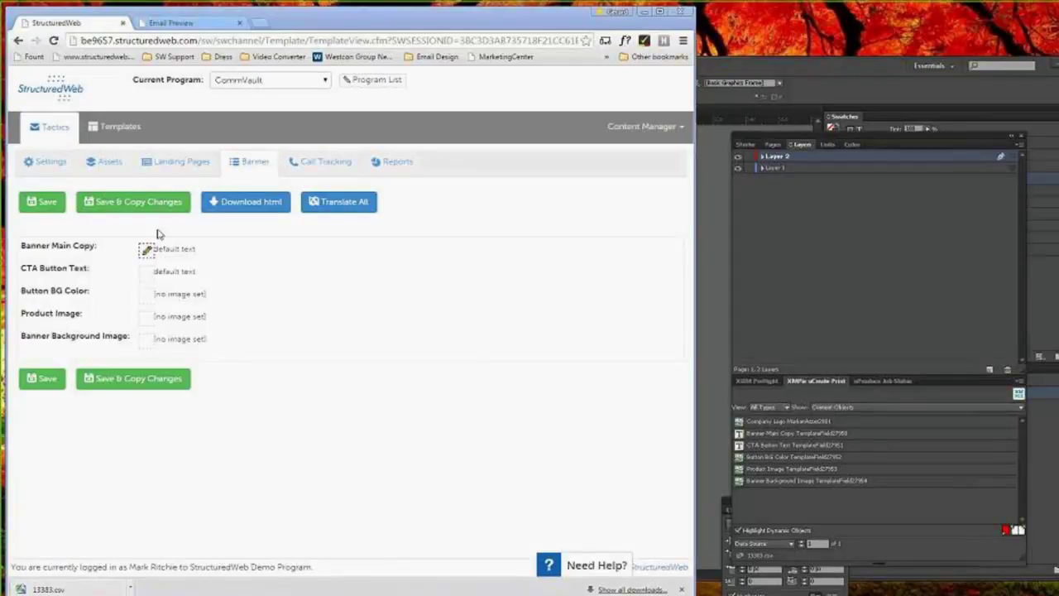
Set the Banner Main Copy to "Ready to experience the power of Backup Appliance simplicity?" and save the field
left_click(183, 250)
left_click_drag(184, 263, 142, 264)
key("alt+Tab")
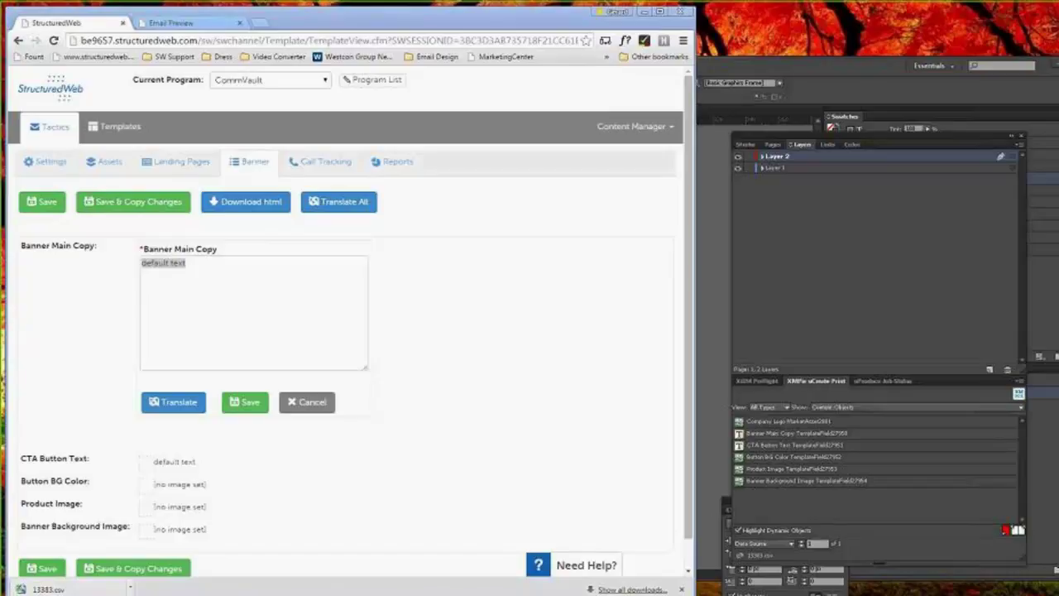
triple_click(248, 281)
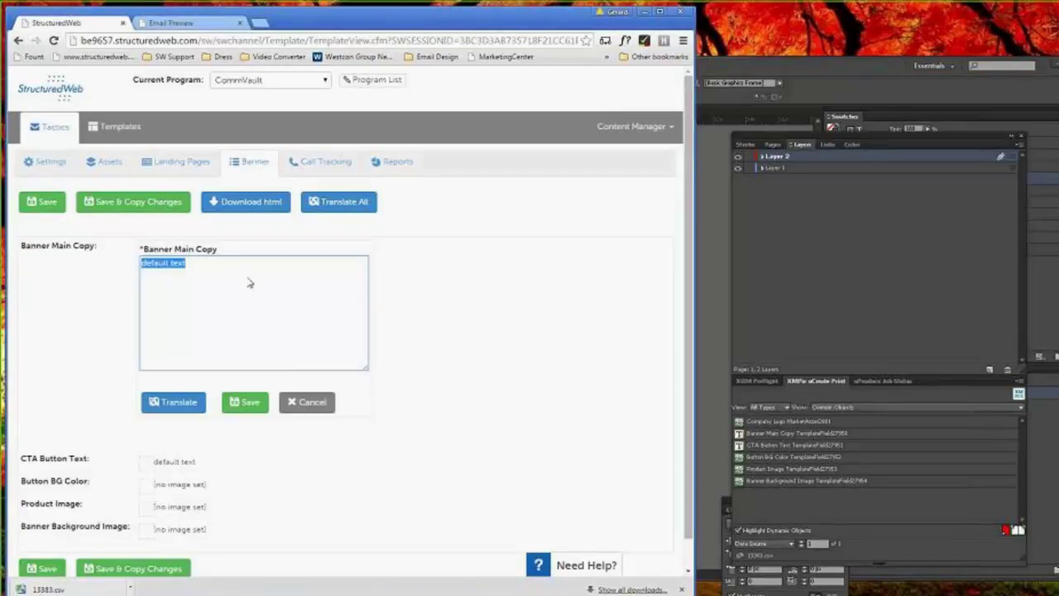
type("Ready to experience the power of Backup Appliance simplicity?")
left_click(245, 402)
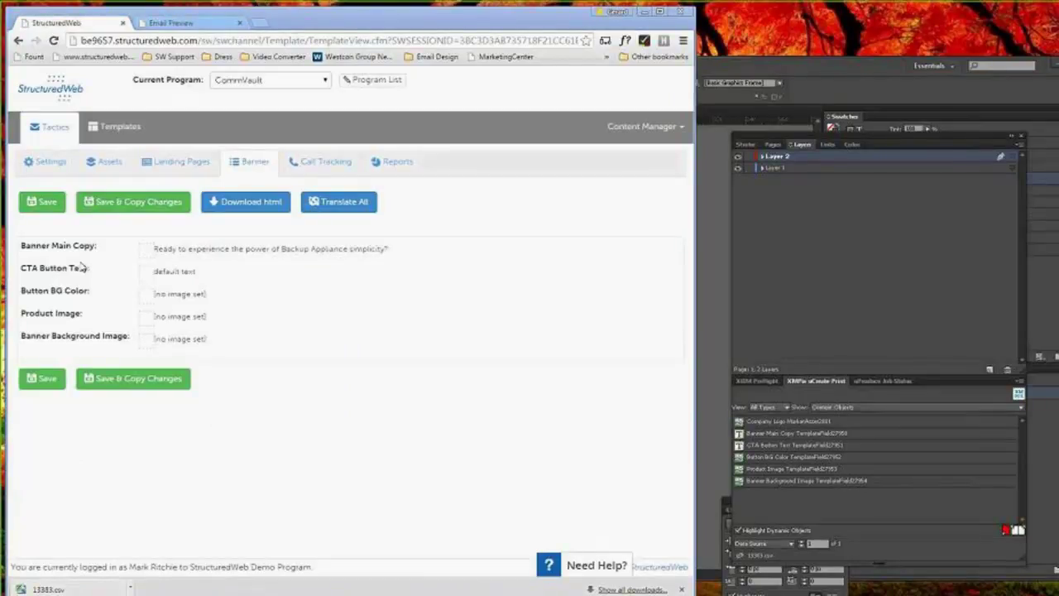
Set the CTA Button Text to "Learn More" and save the field
left_click(141, 274)
type("Learn More")
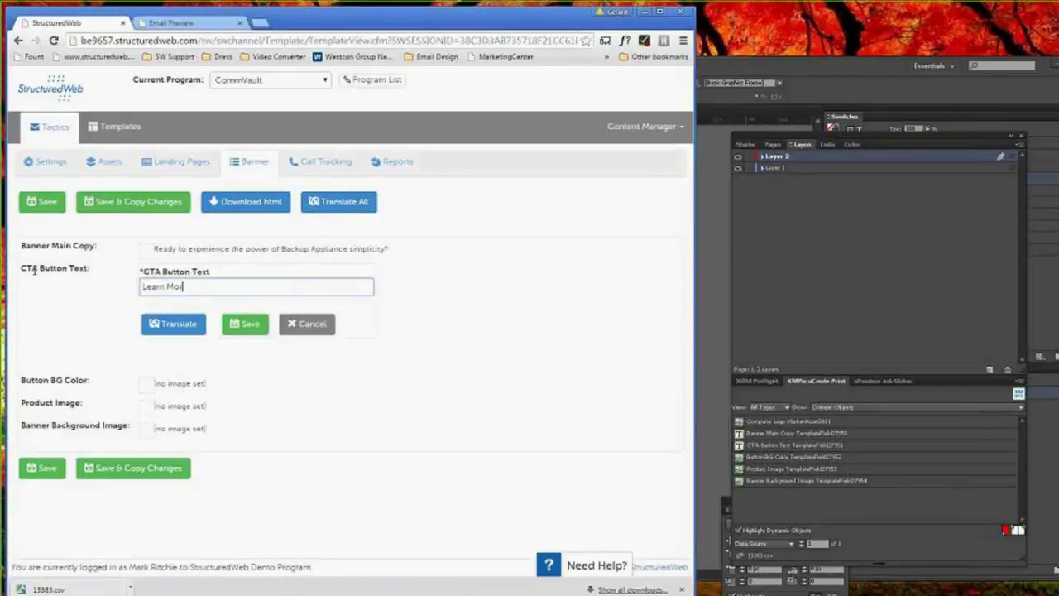
left_click(246, 325)
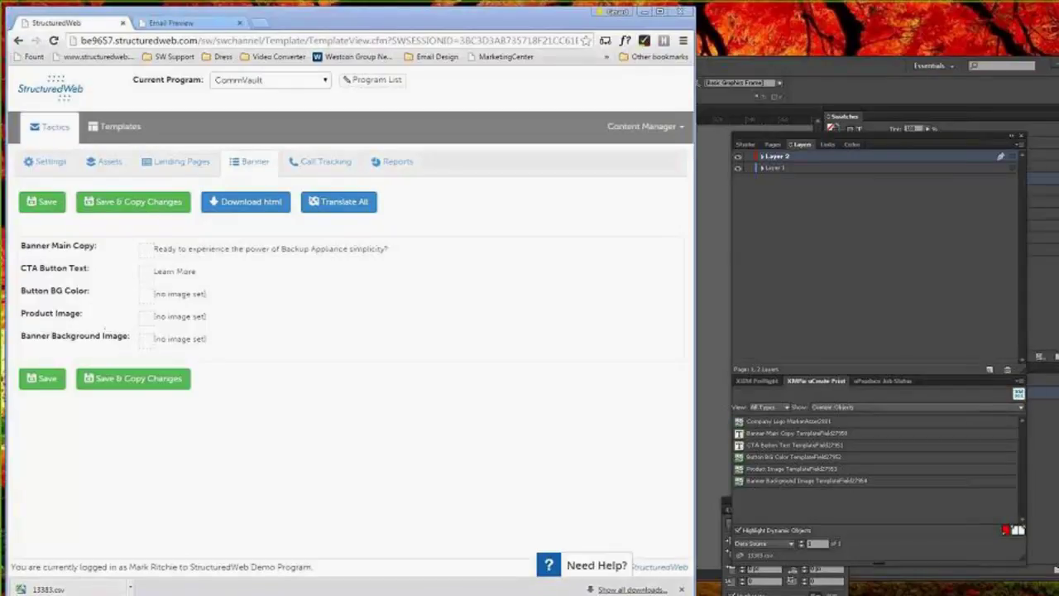
Upload white_swatch from the DESIGN TEAM REF\Swatches server folder as the Banner Background Image and save the field
left_click(144, 295)
left_click(145, 339)
left_click(176, 363)
left_click(237, 369)
key("ctrl+v")
key("Return")
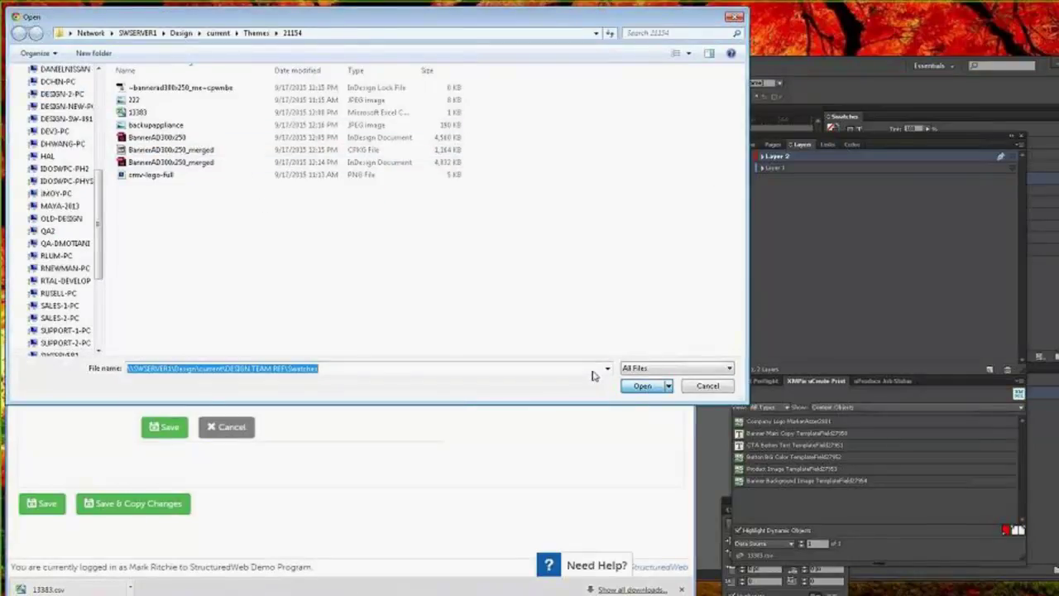
left_click(560, 331)
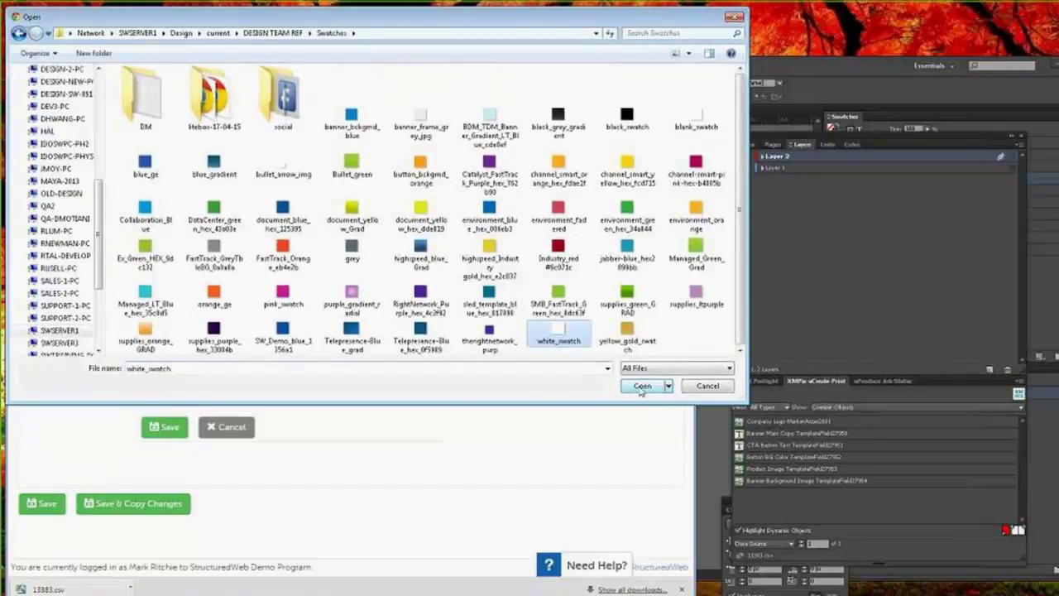
left_click(642, 386)
left_click(168, 427)
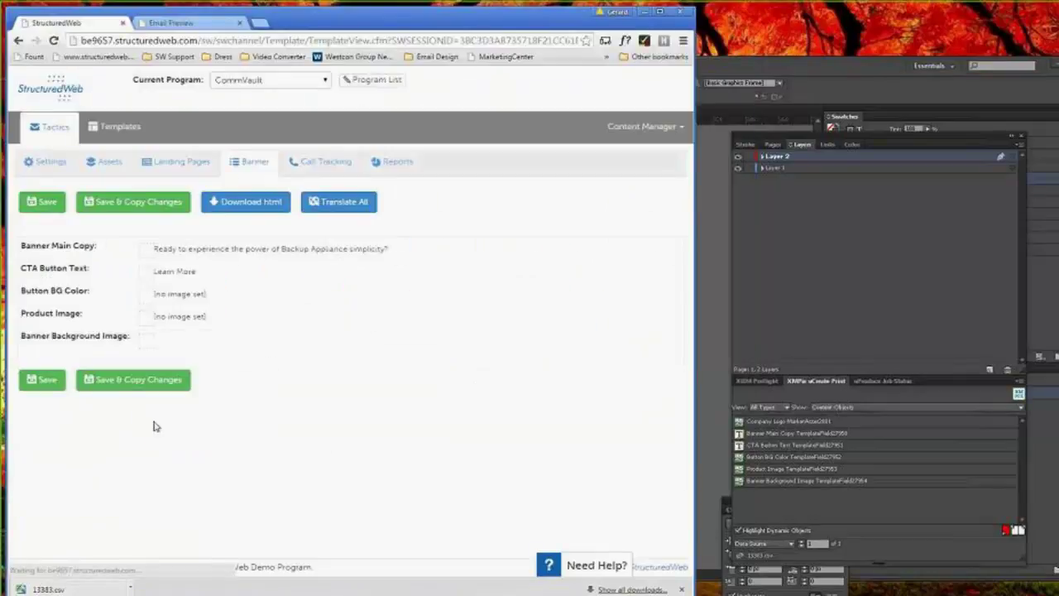
Upload backupappliance.jpg from folder 21154 as the Product Image and save the field
left_click(147, 319)
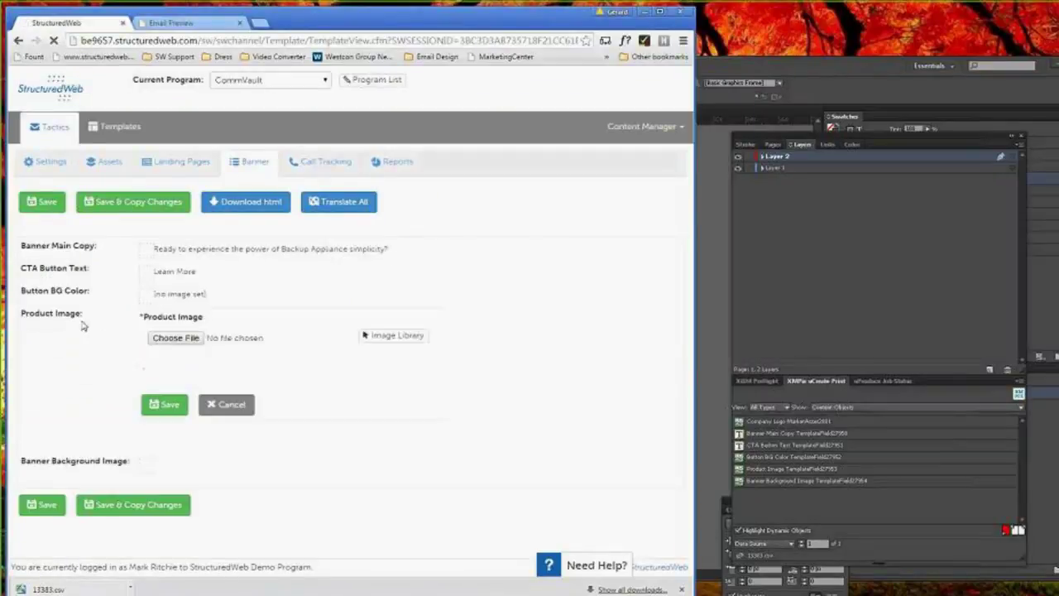
left_click(175, 338)
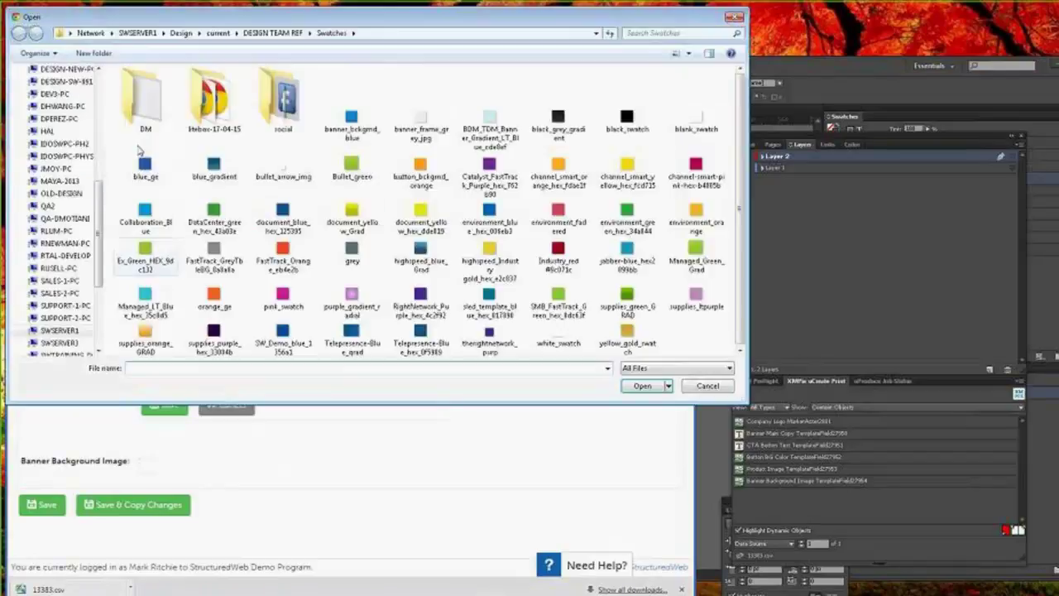
scroll(58, 218, "up", 10)
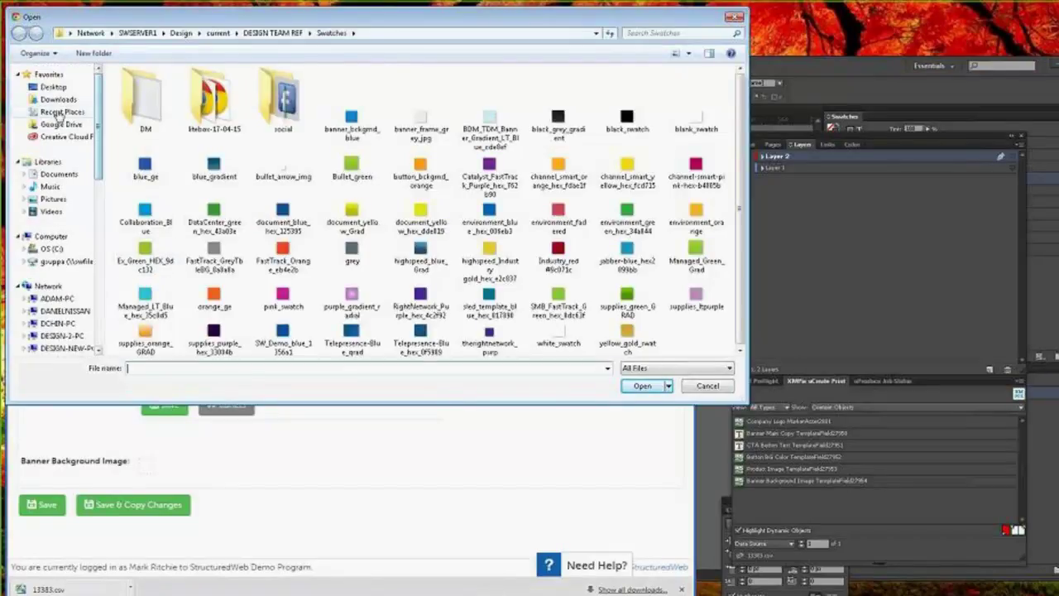
left_click(62, 112)
double_click(156, 87)
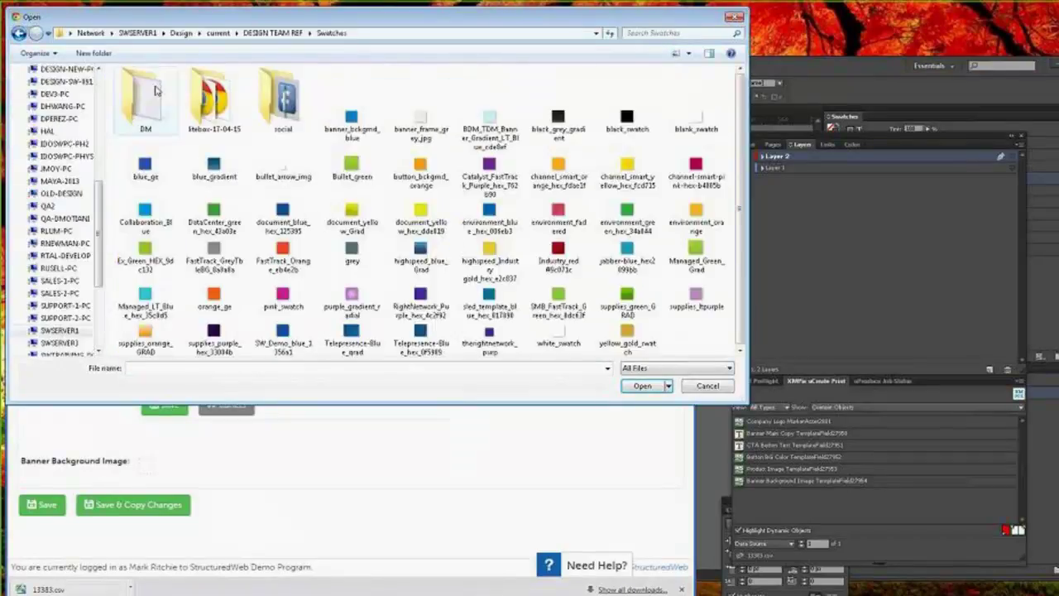
scroll(86, 184, "up", 10)
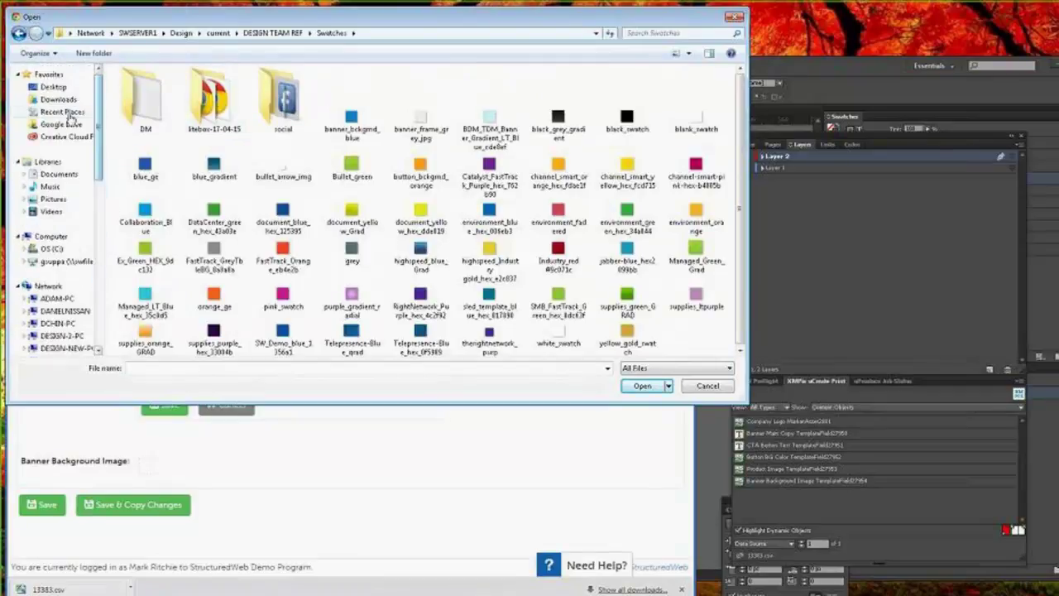
left_click(72, 113)
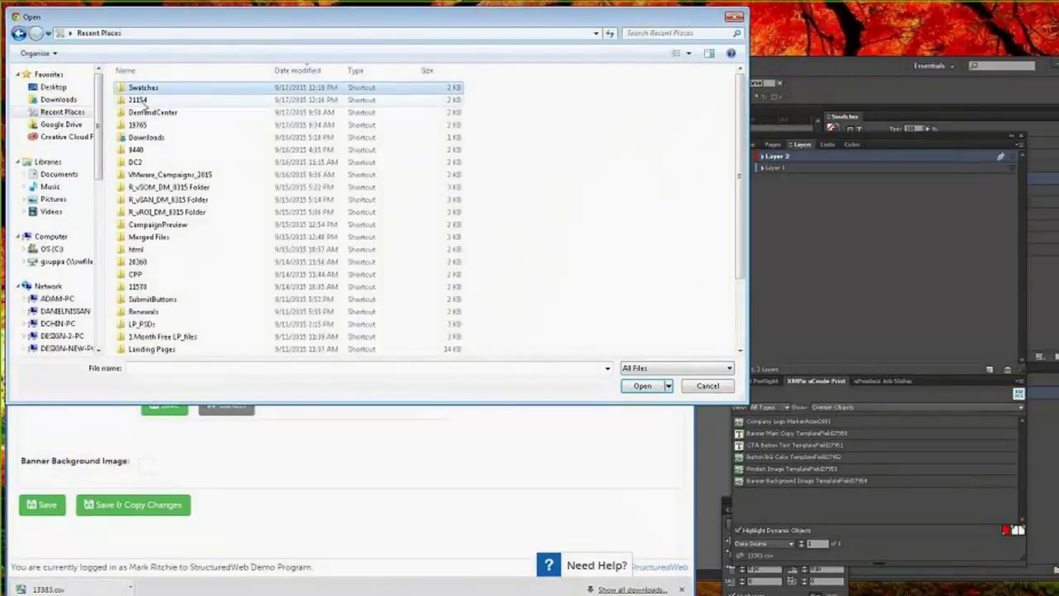
double_click(136, 101)
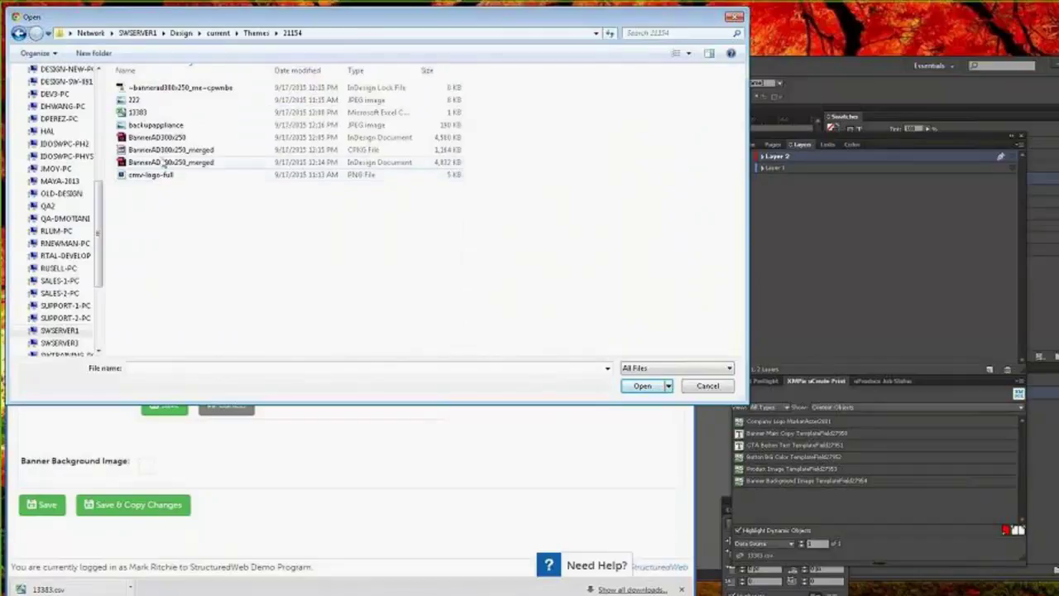
left_click(157, 126)
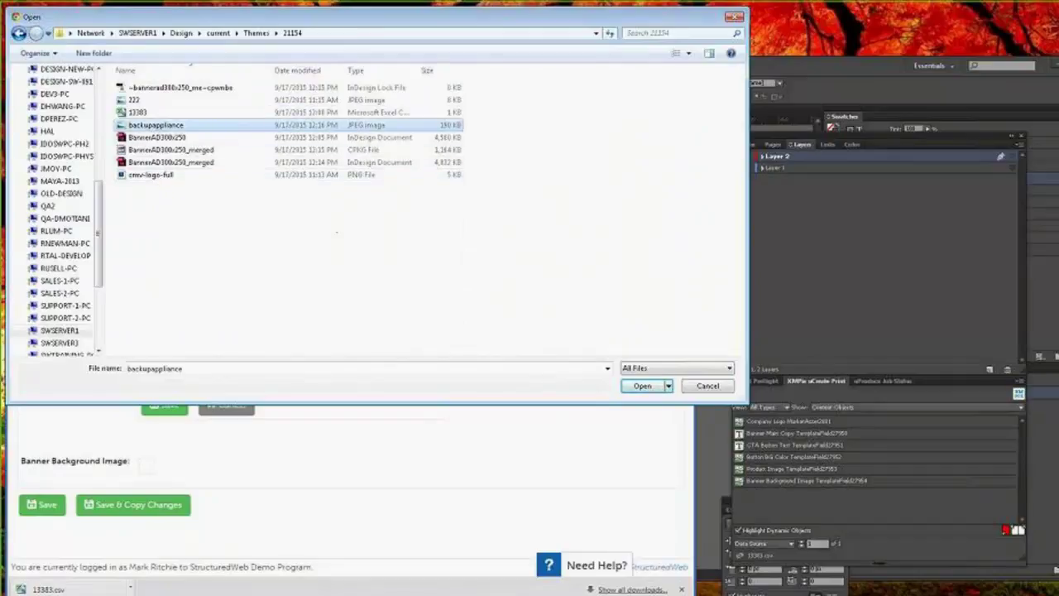
left_click(689, 53)
left_click(716, 45)
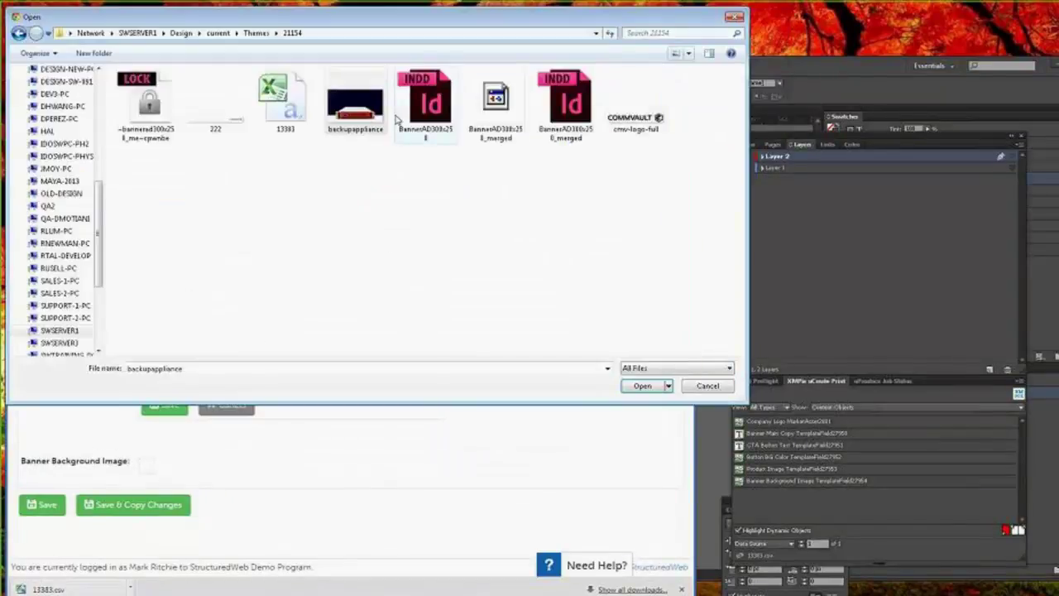
left_click(638, 386)
left_click(166, 404)
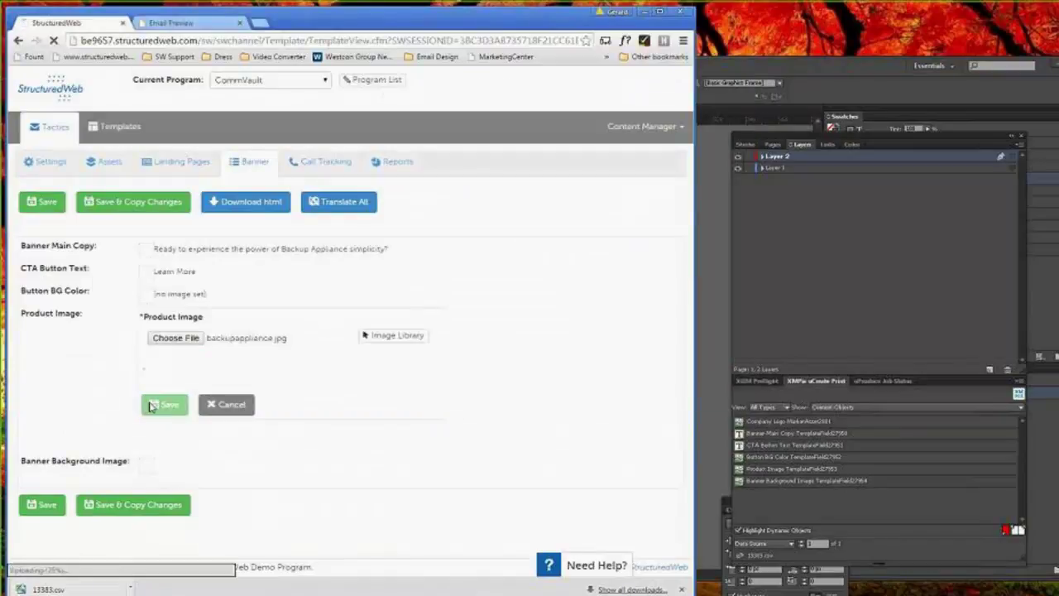
Upload the channel-smart-pink swatch from \\SWSERVER1\Design\current\DESIGN TEAM REF\Swatches as the Button BG Color
left_click(147, 294)
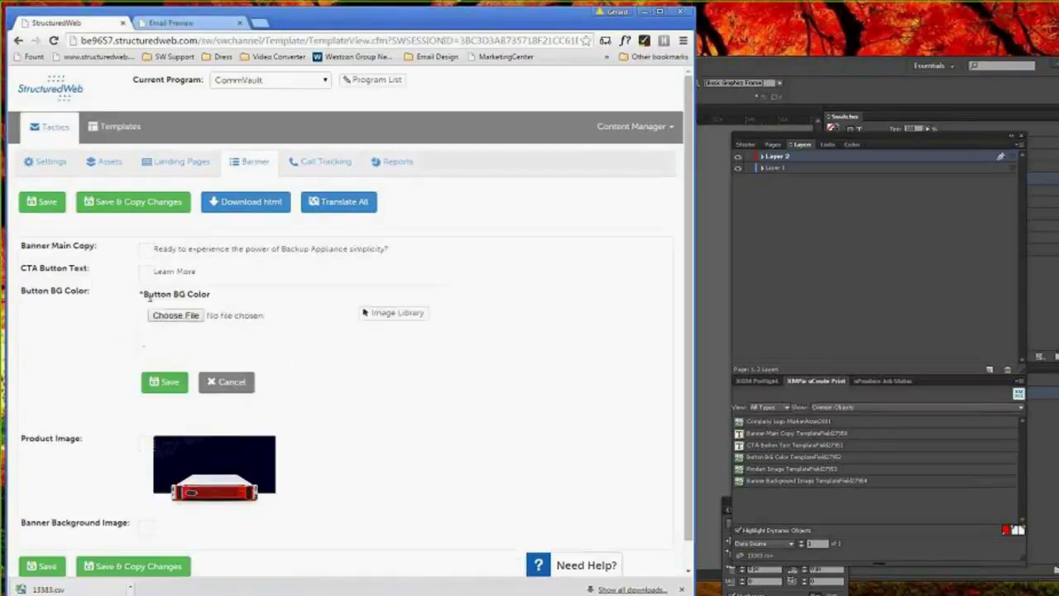
left_click(176, 316)
left_click(151, 368)
type("\\\\SWSERVER1\\Design\\current\\DESIGN TEAM REF\\Swatches")
left_click(637, 387)
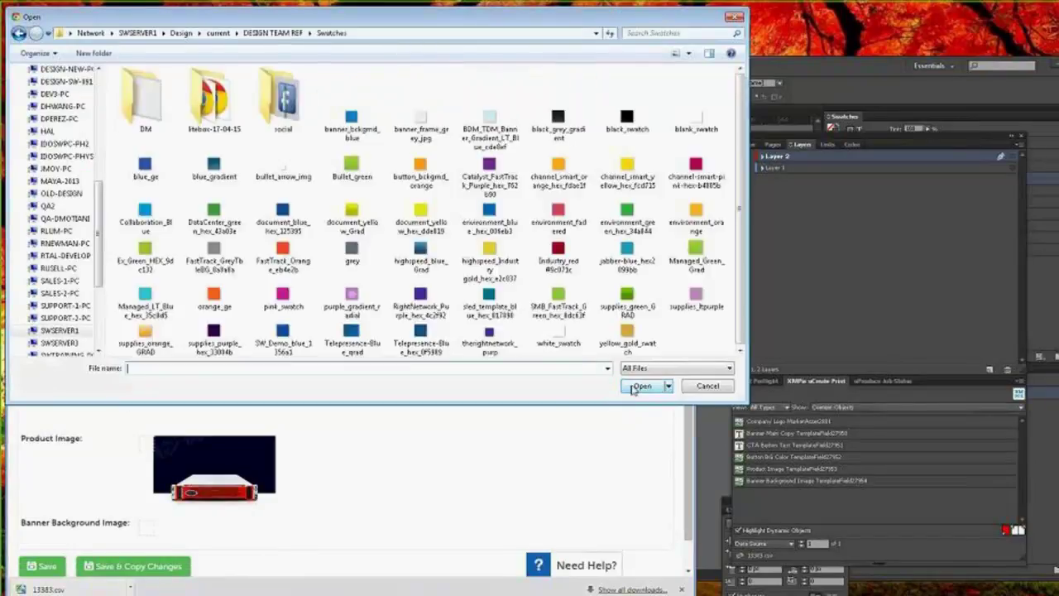
double_click(721, 189)
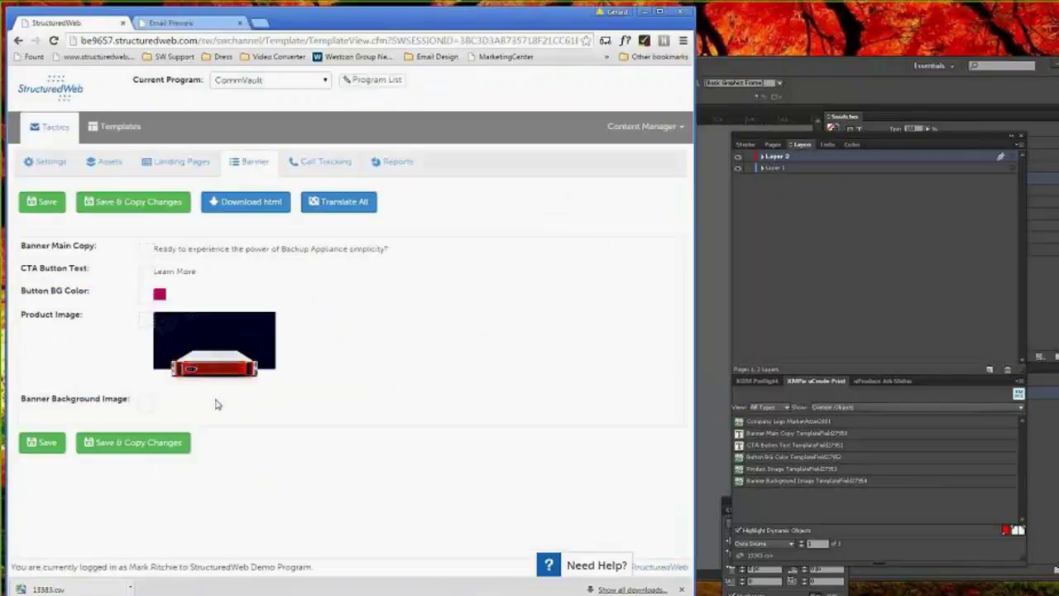
Save the banner ad and check the generated preview against its button color and background image fields
left_click(43, 444)
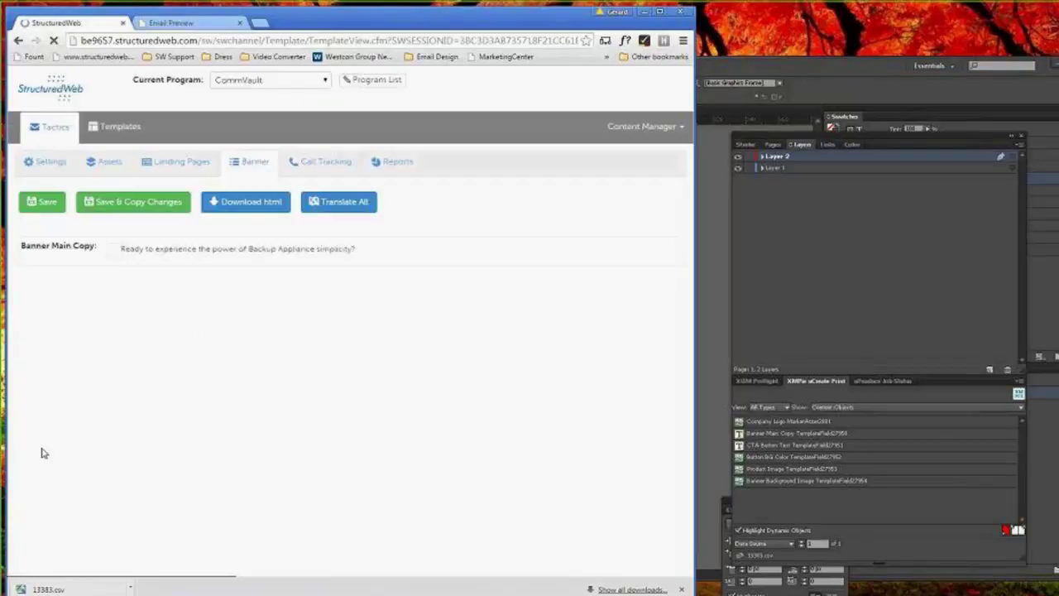
scroll(278, 454, "down", 1)
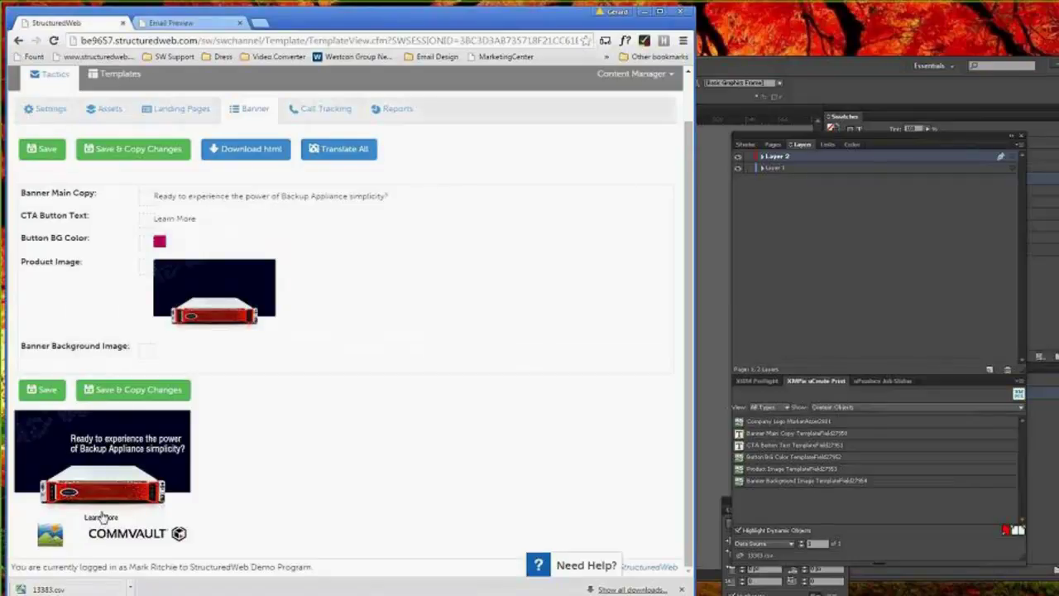
mouse_move(146, 246)
mouse_move(147, 351)
scroll(137, 313, "up", 1)
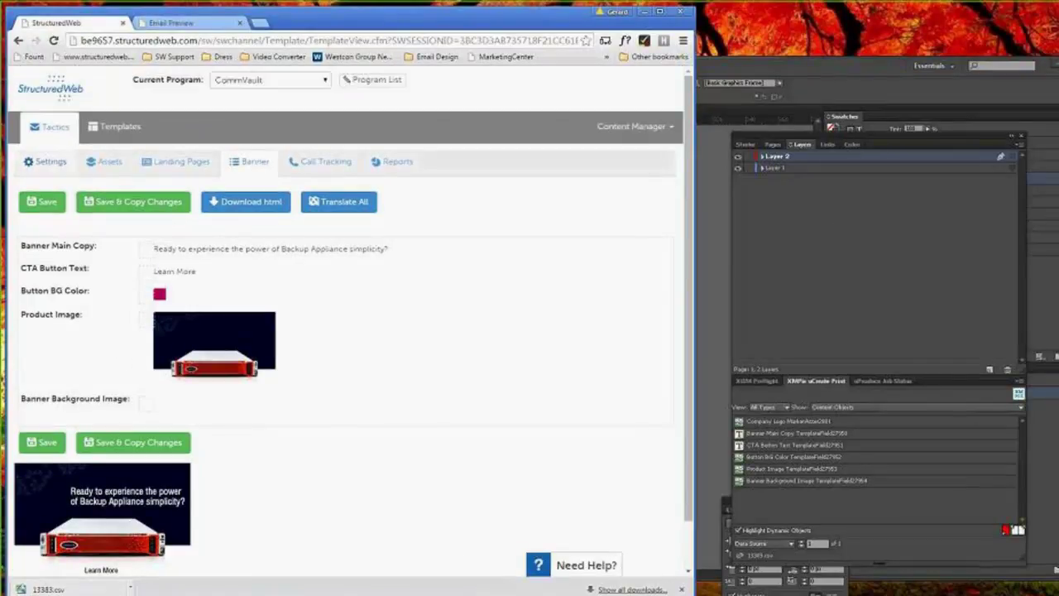
Switch from Content Manager to Program Manager and open the ABC Demo Company account's login page
left_click(54, 128)
left_click(629, 125)
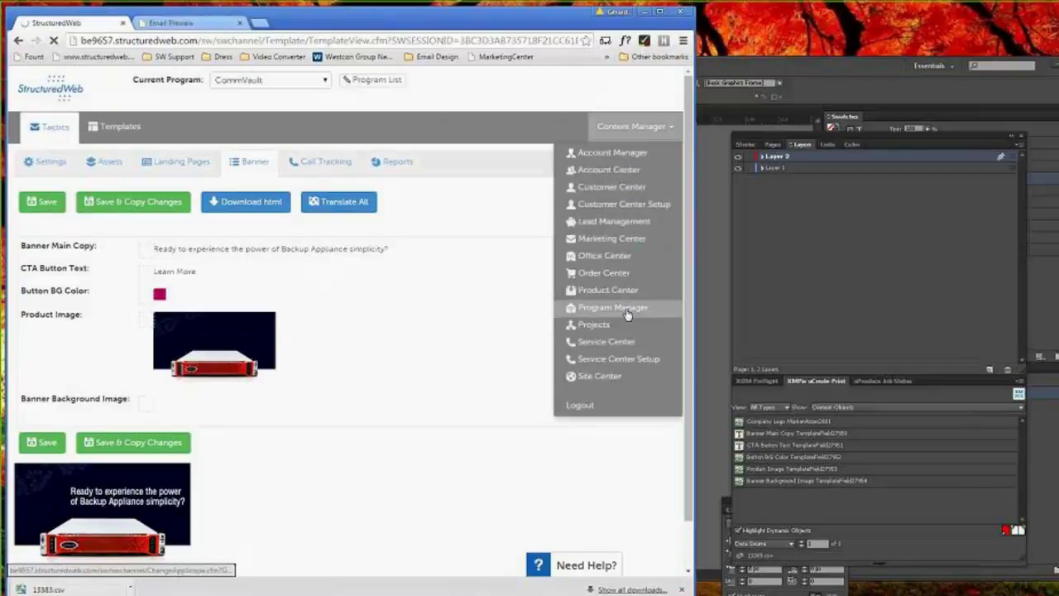
left_click(629, 126)
left_click(571, 327)
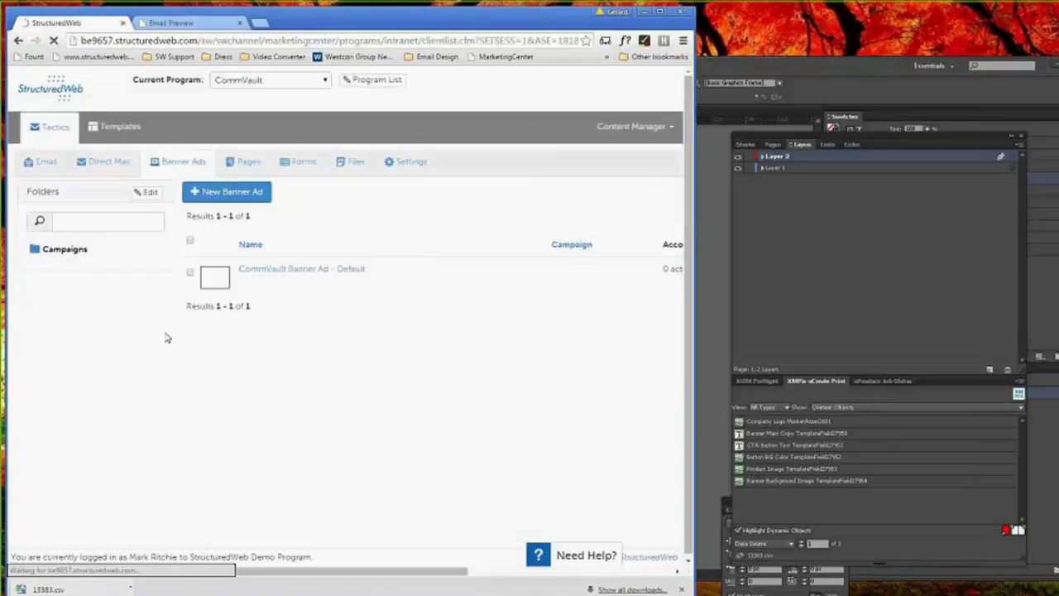
left_click(134, 275)
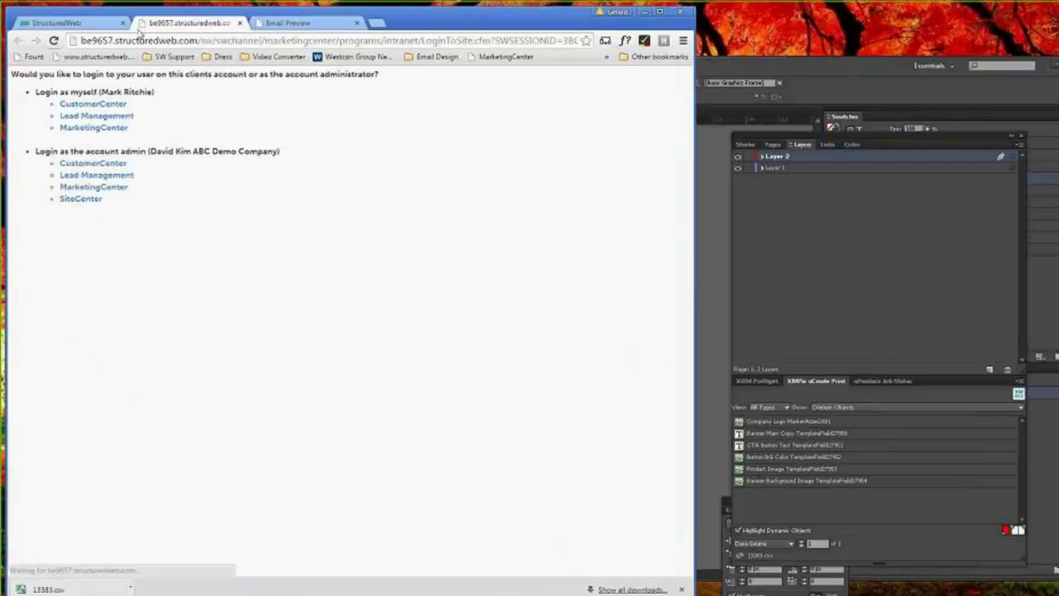
Return to the Program Manager tactics and open CommVault Banner Ad - Default from the banner ads list
left_click(66, 23)
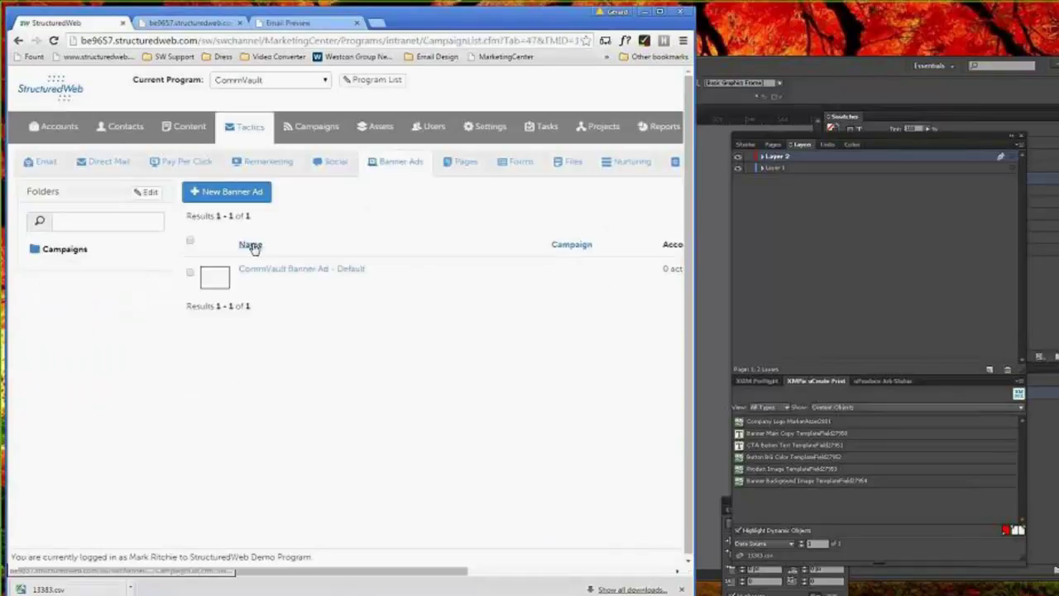
left_click(306, 270)
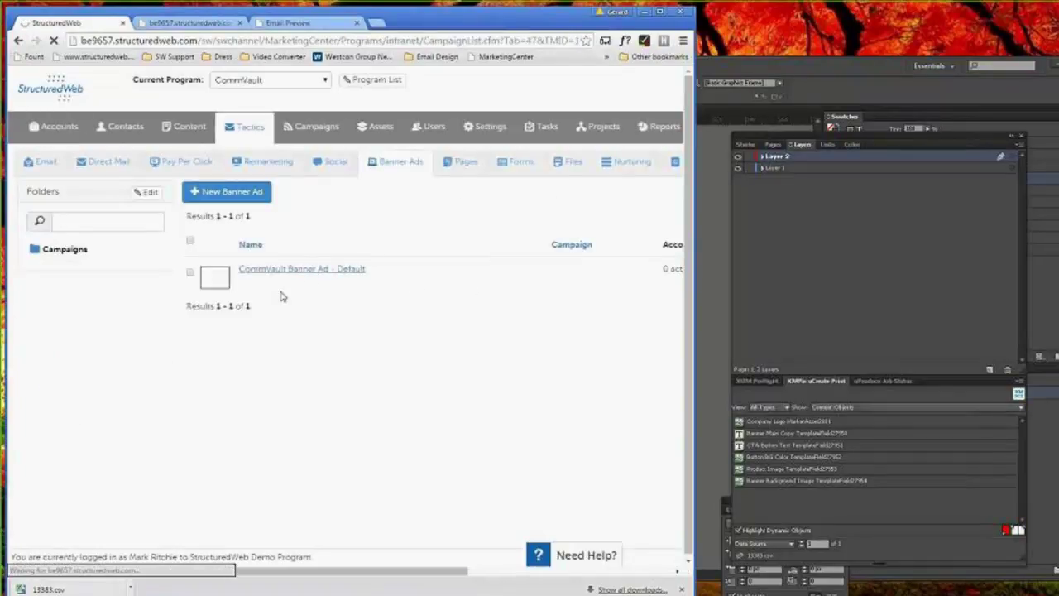
In the banner ad's settings, make the message available for pulling from the managed library in CommVault, set Language to English, and save
left_click(46, 163)
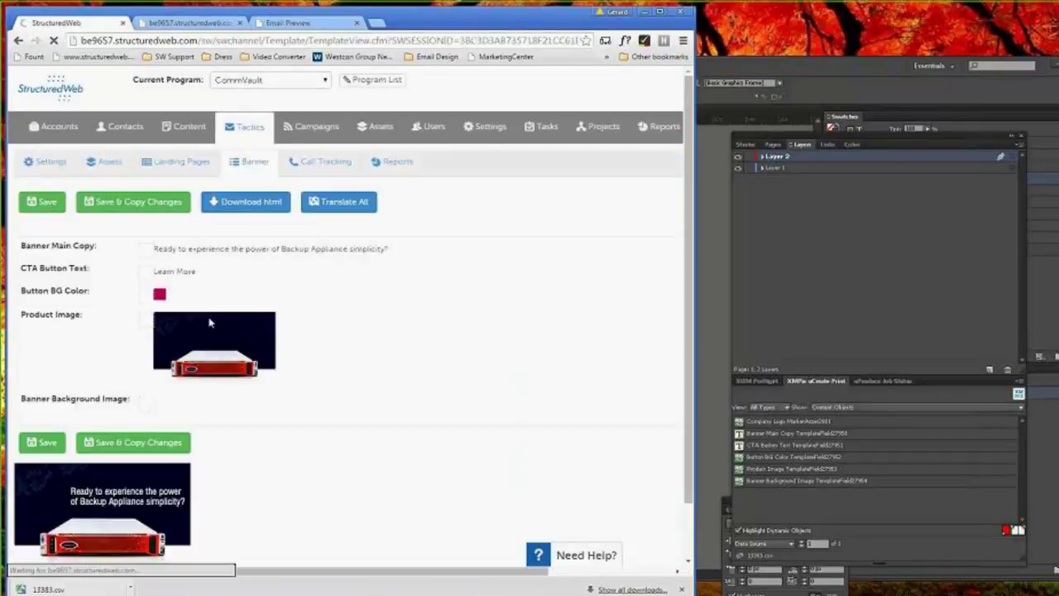
scroll(207, 330, "down", 5)
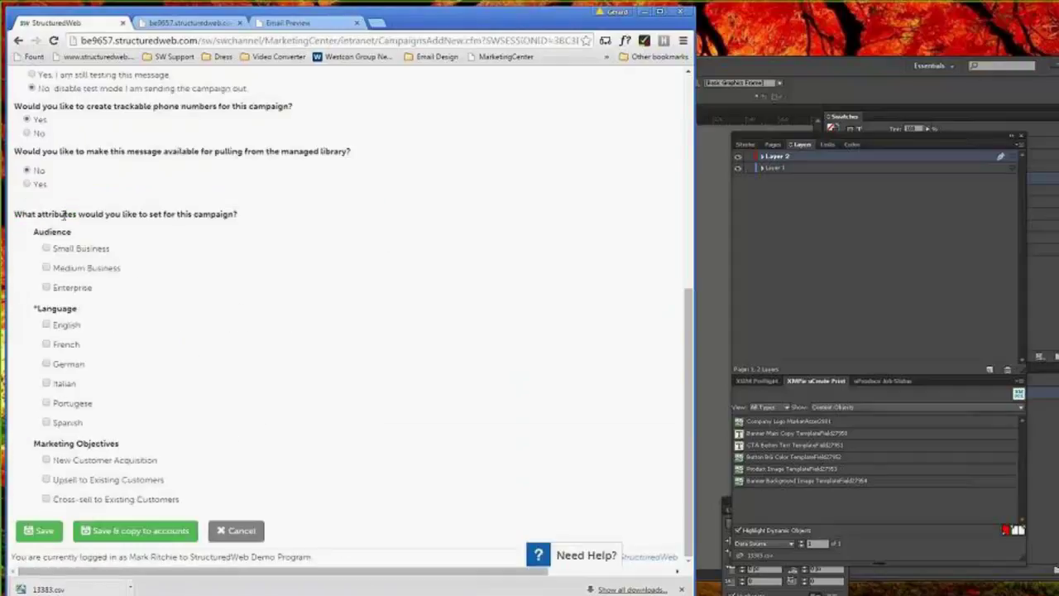
left_click(37, 184)
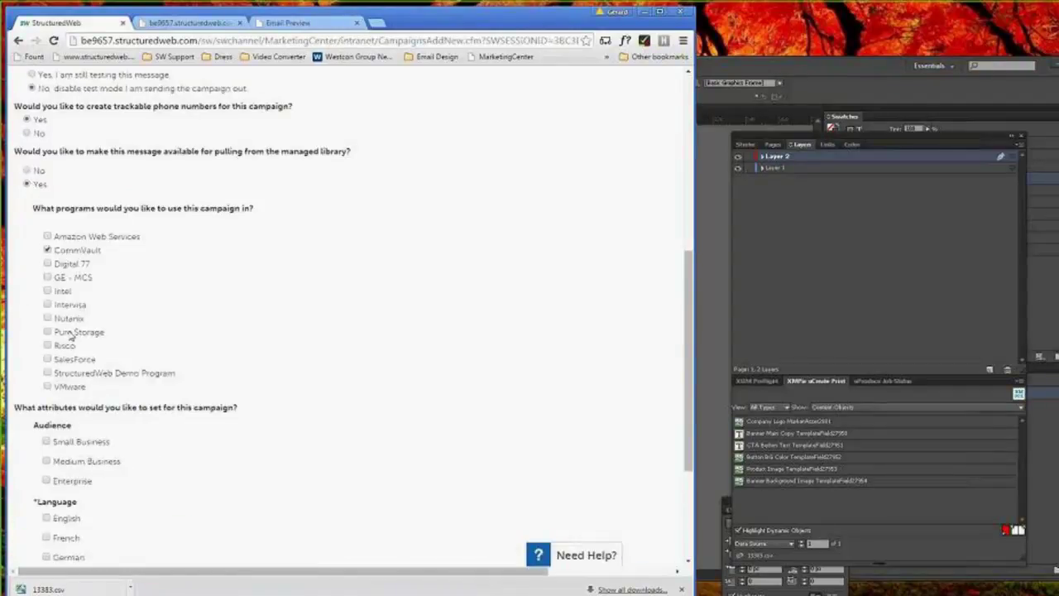
scroll(58, 464, "down", 3)
left_click(41, 530)
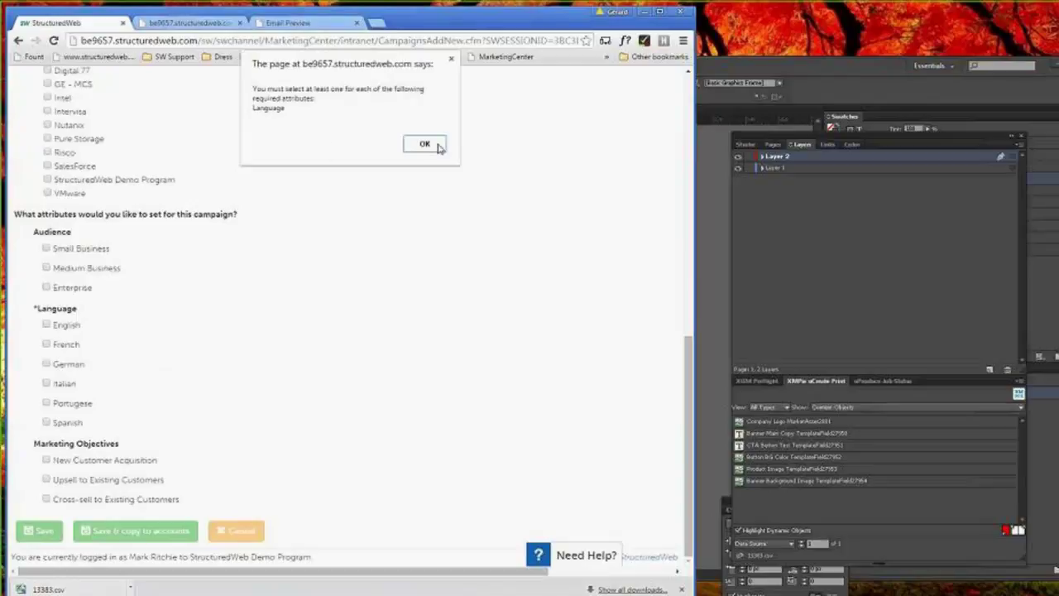
left_click(437, 142)
left_click(47, 324)
left_click(41, 531)
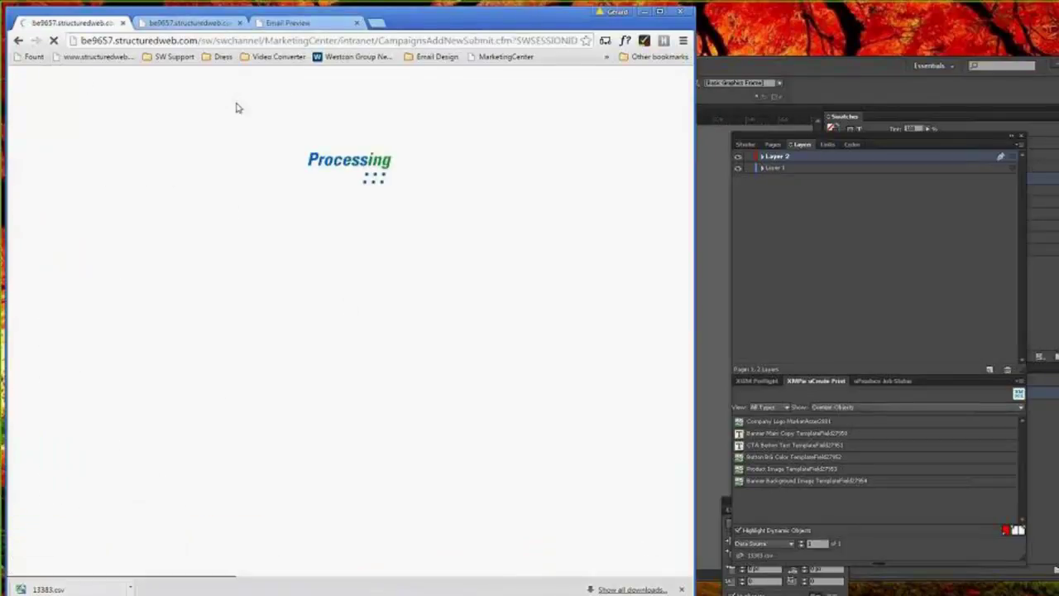
In the ABC Demo Company account's library, preview CommVault Banner Ad - Default and start customizing it for download
left_click(174, 130)
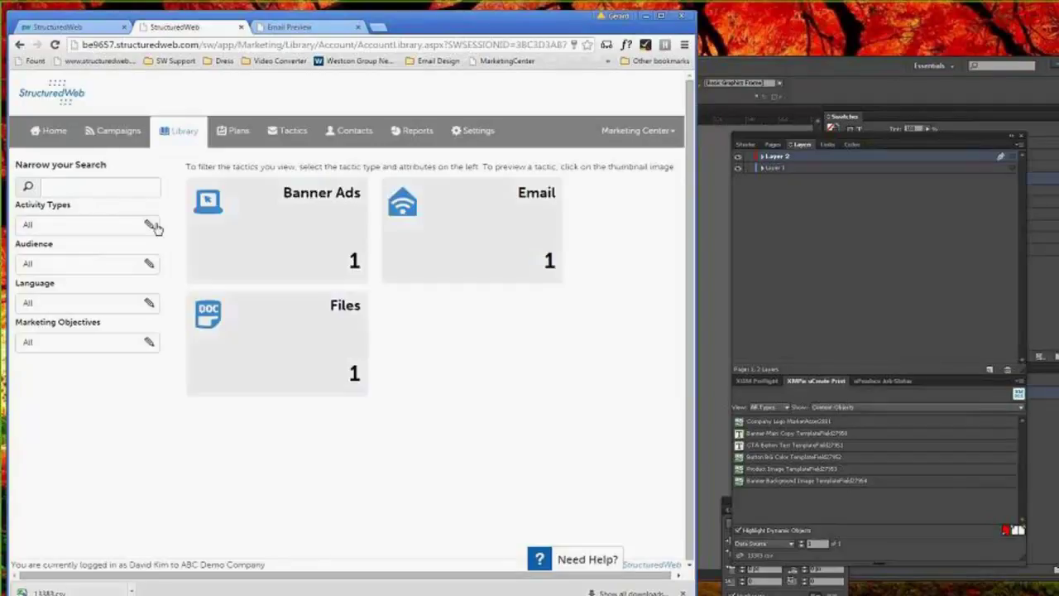
left_click(319, 240)
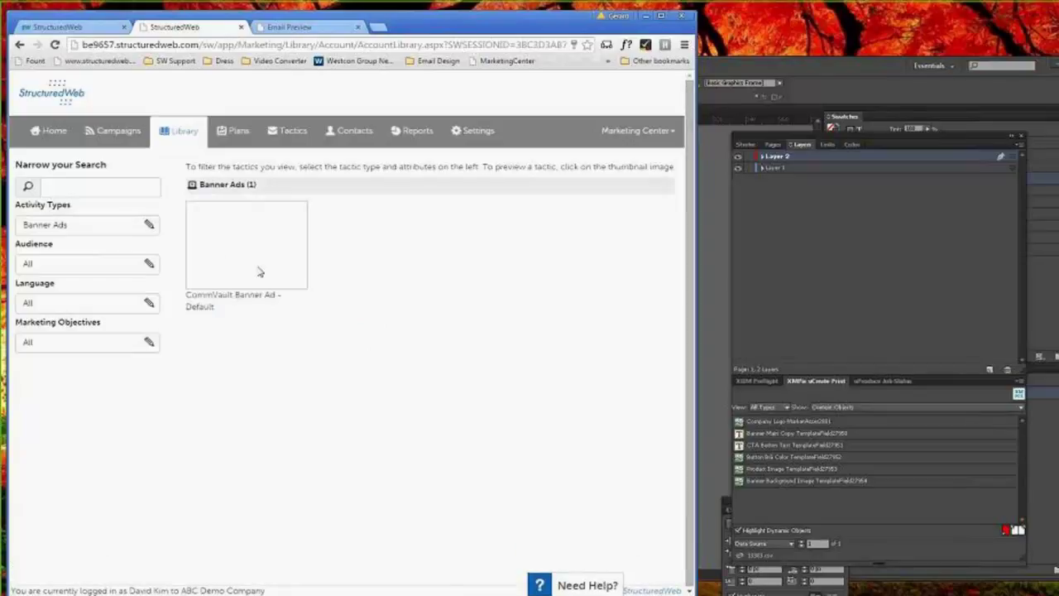
left_click(221, 245)
left_click(252, 267)
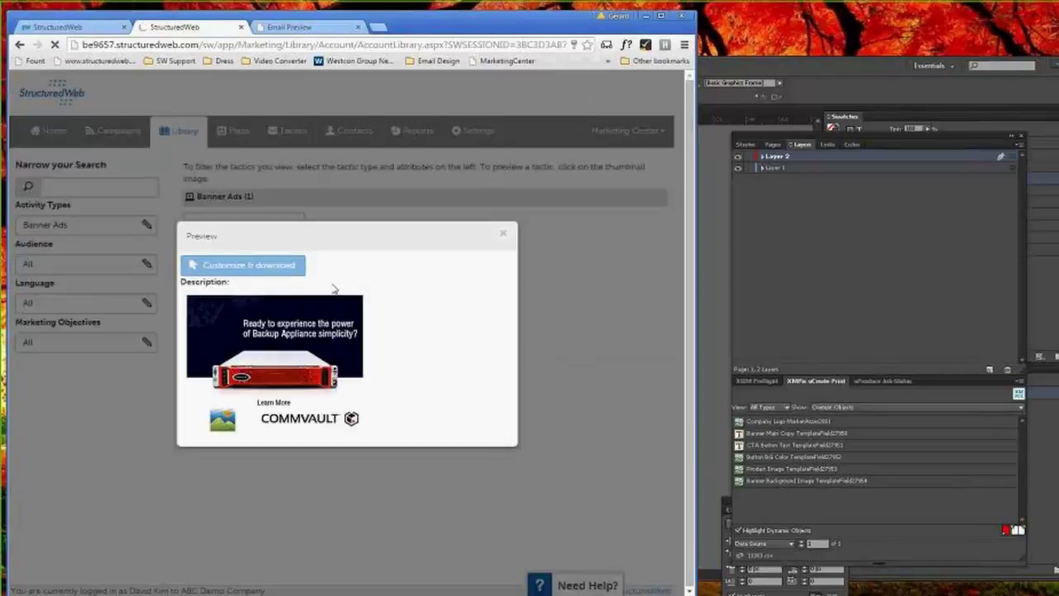
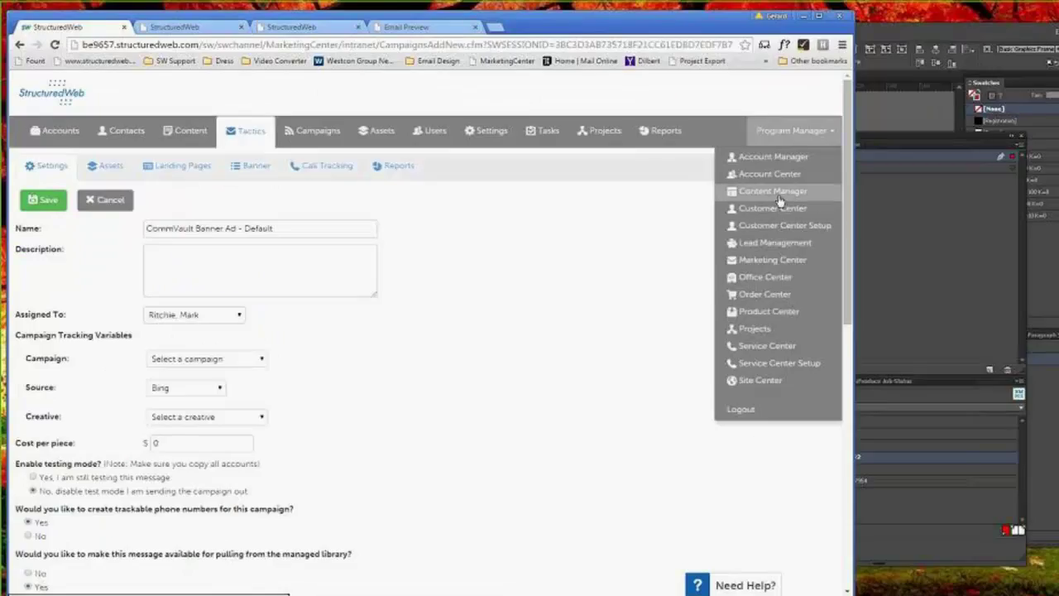
Switch to Content Manager, open CommVault Banner Ad - Default, and check its Button BG Color field against the banner preview
left_click(781, 198)
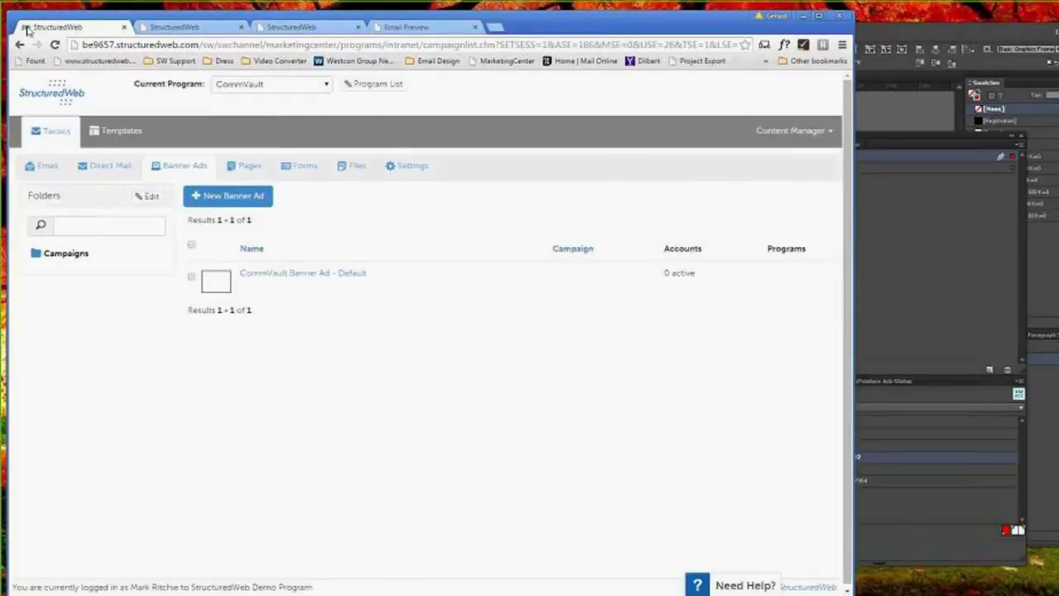
left_click(328, 283)
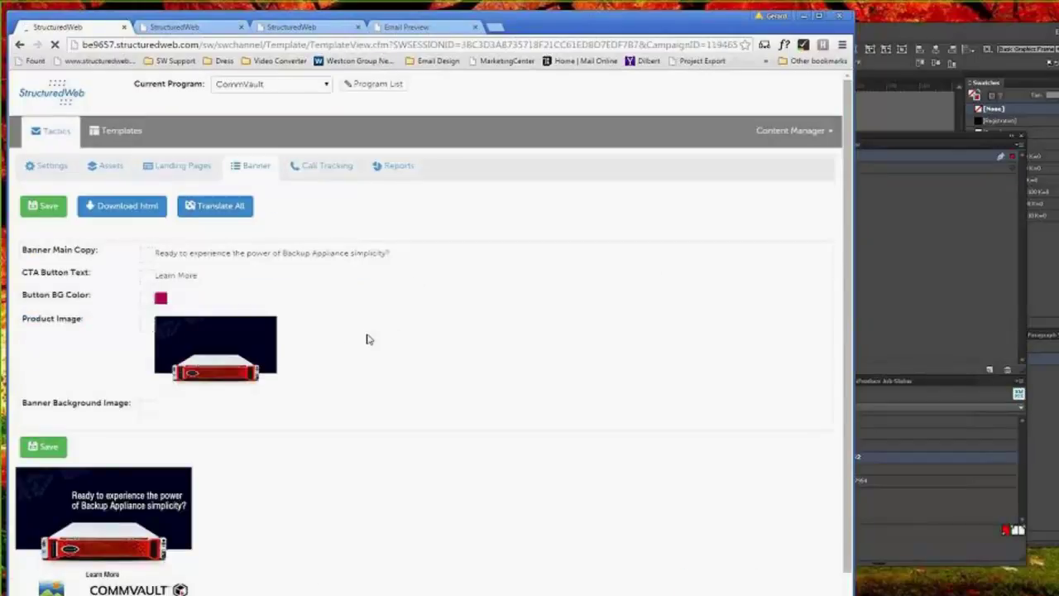
left_click(146, 303)
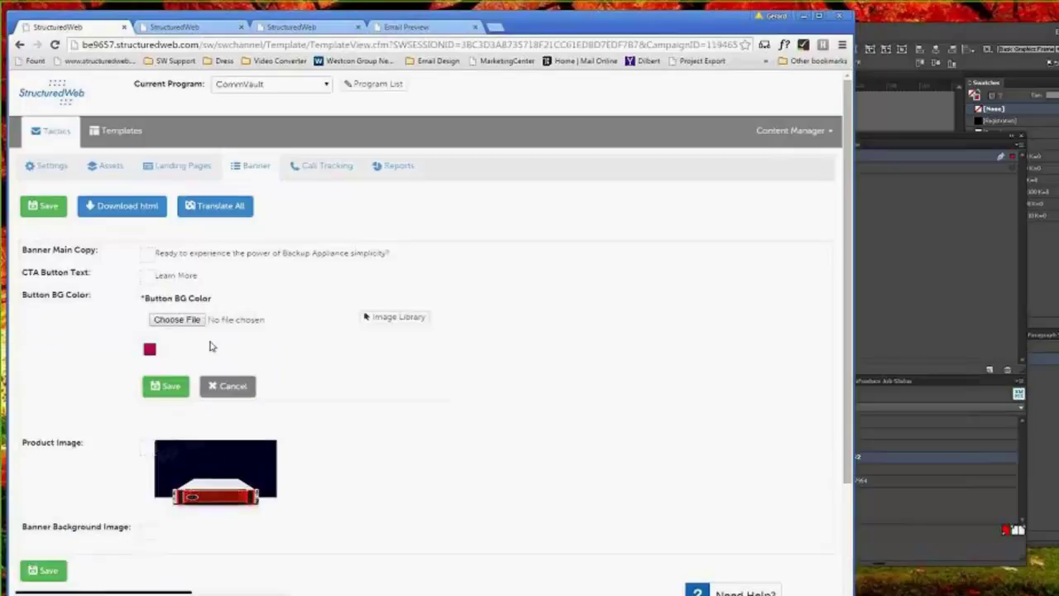
left_click(230, 386)
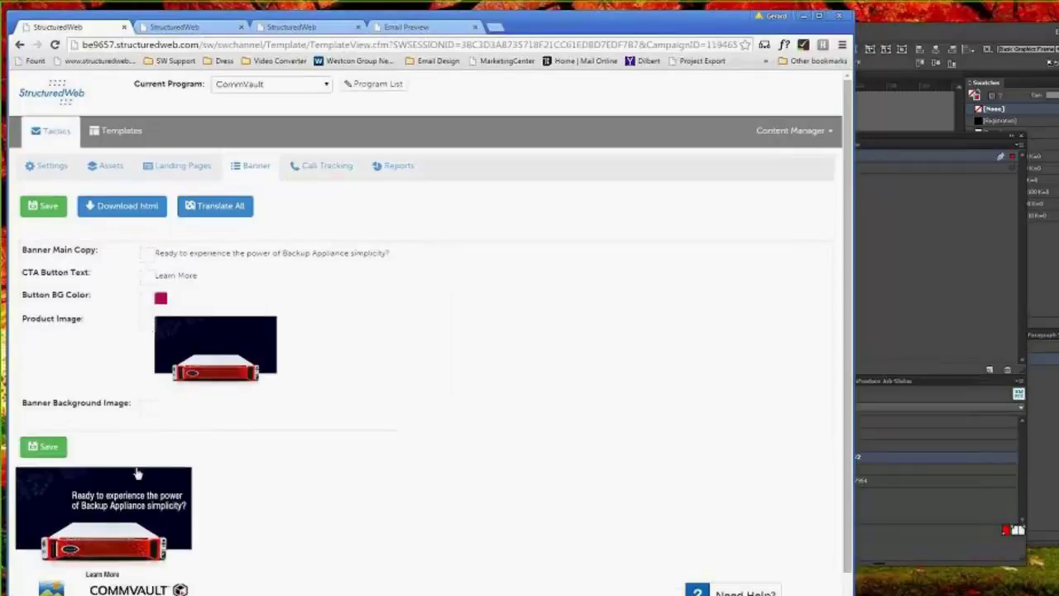
scroll(132, 497, "down", 1)
Switch to InDesign, move the CTA text frame up off the Button BG Color frame, and expand Layer 2's contents
left_click(952, 43)
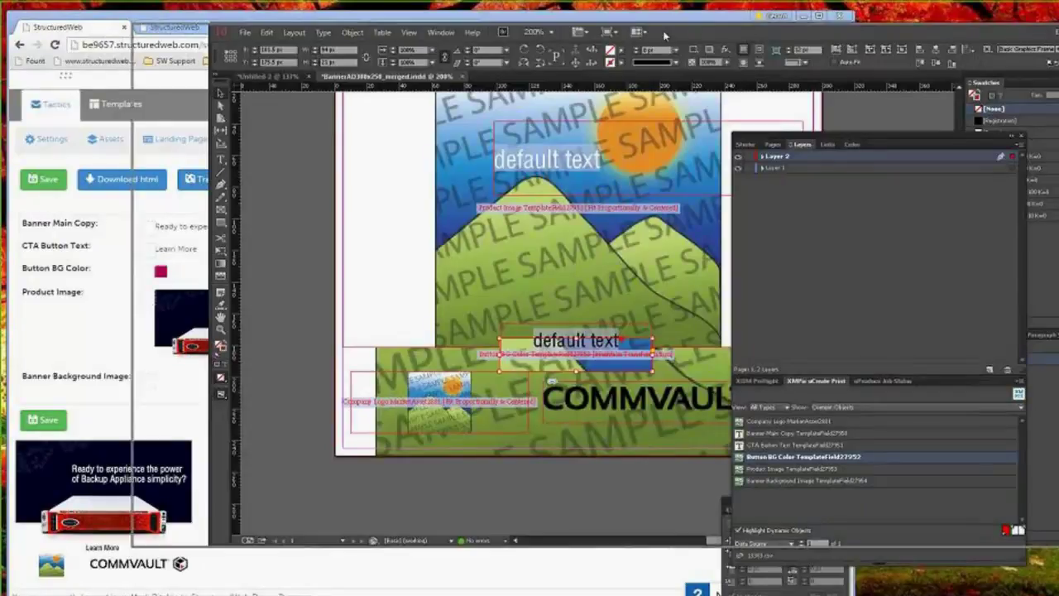
left_click_drag(725, 31, 596, 44)
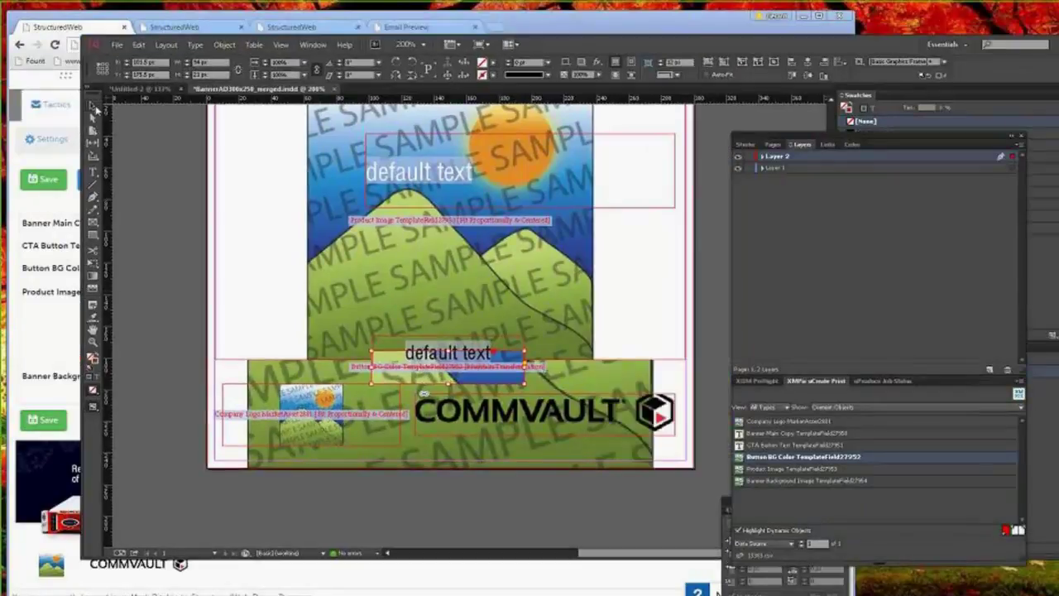
left_click(177, 272)
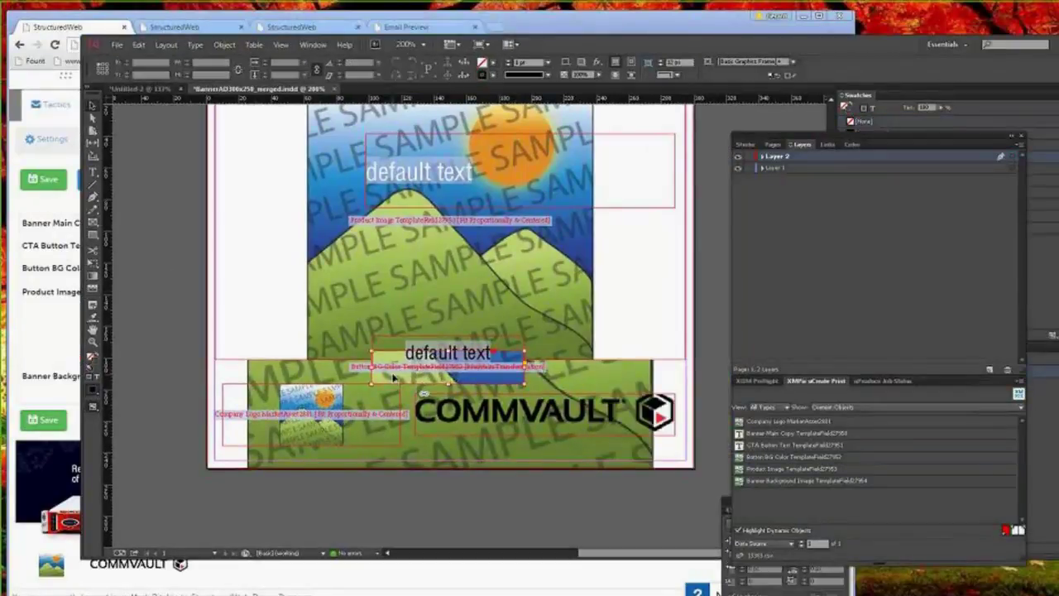
left_click(394, 377)
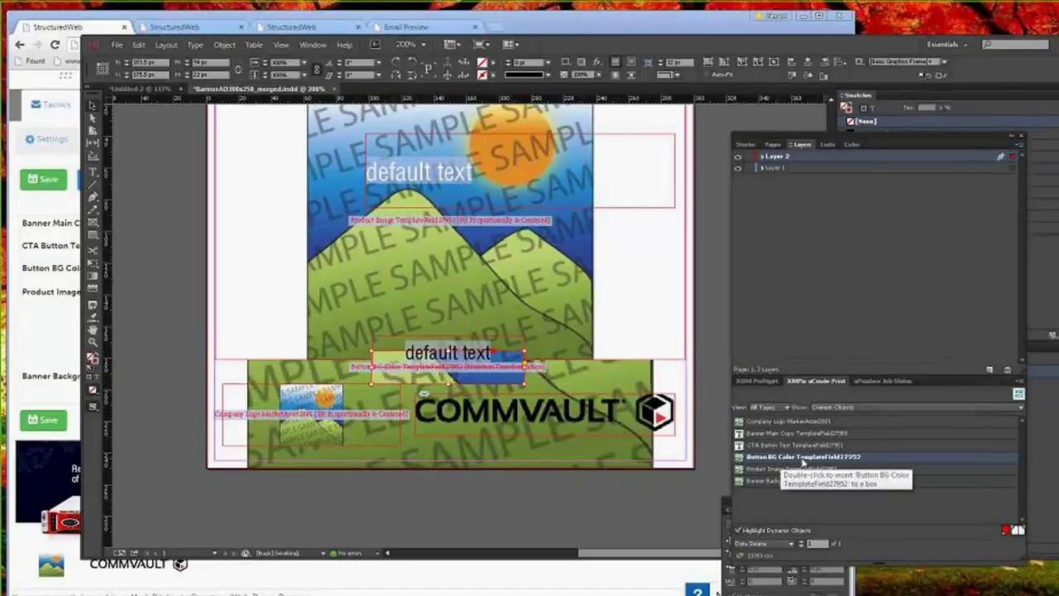
right_click(454, 377)
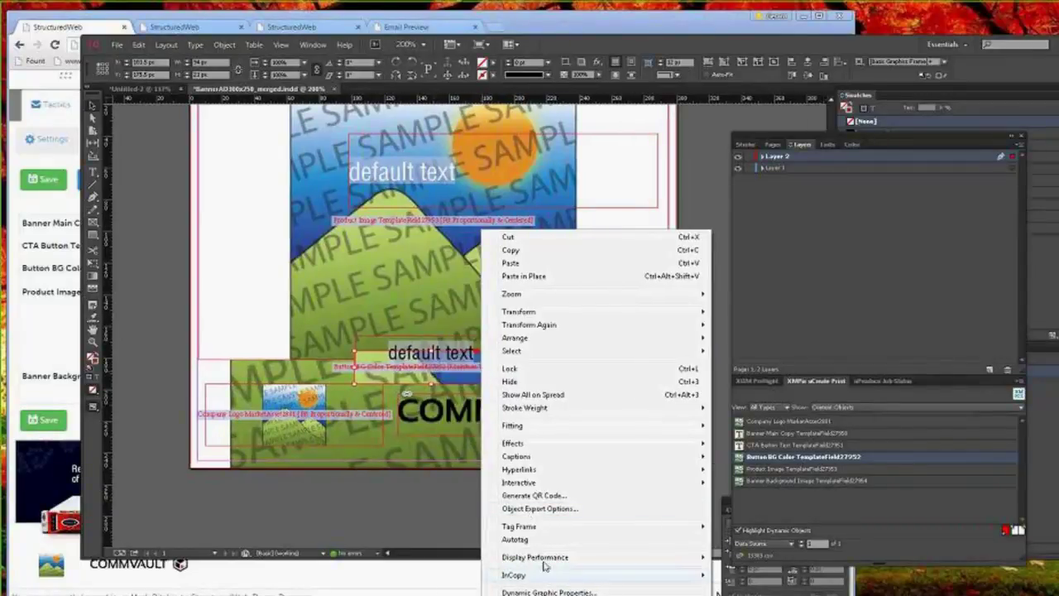
left_click(441, 361)
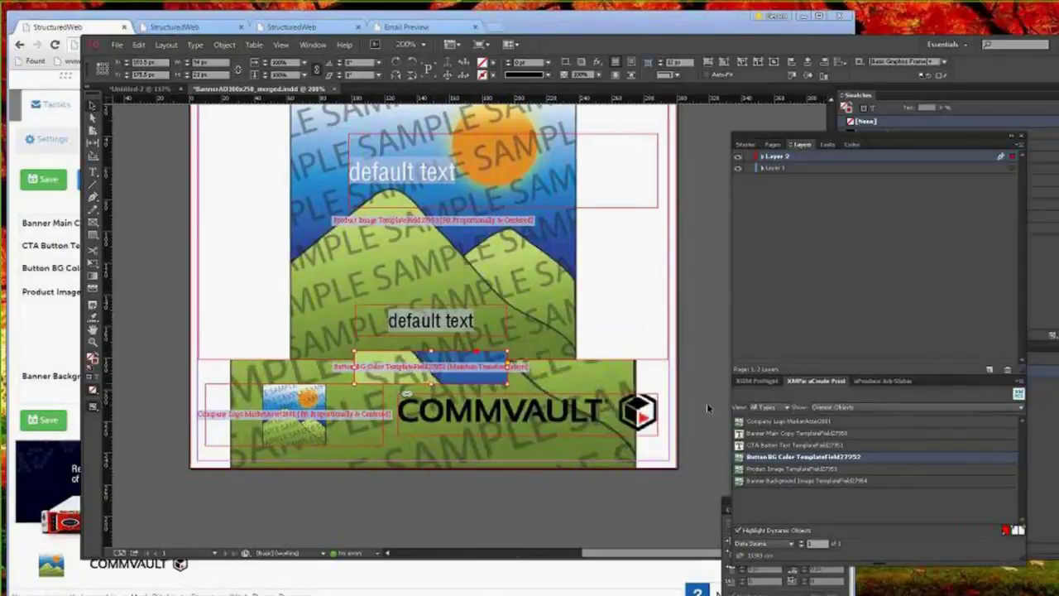
left_click(763, 156)
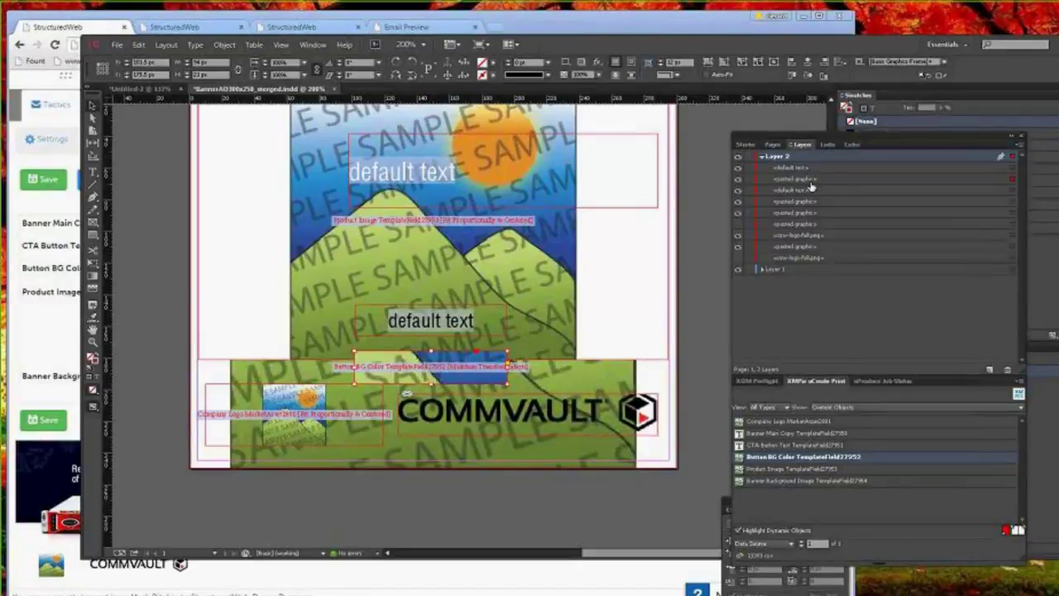
Try the Fit Proportionally & Centered option in the Button BG Color frame's dynamic graphic properties
right_click(448, 381)
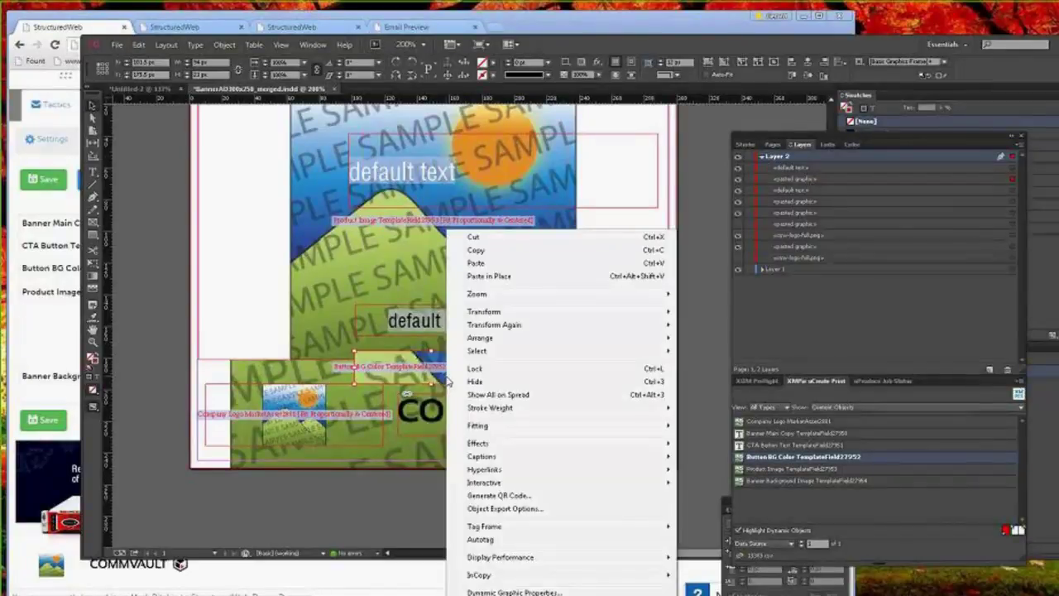
left_click(570, 591)
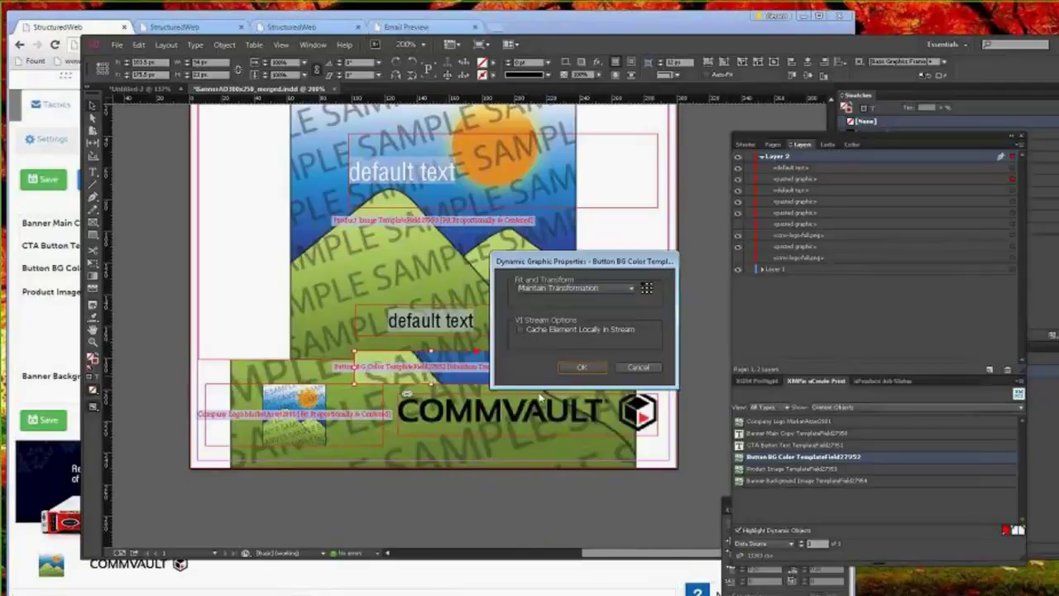
left_click(632, 289)
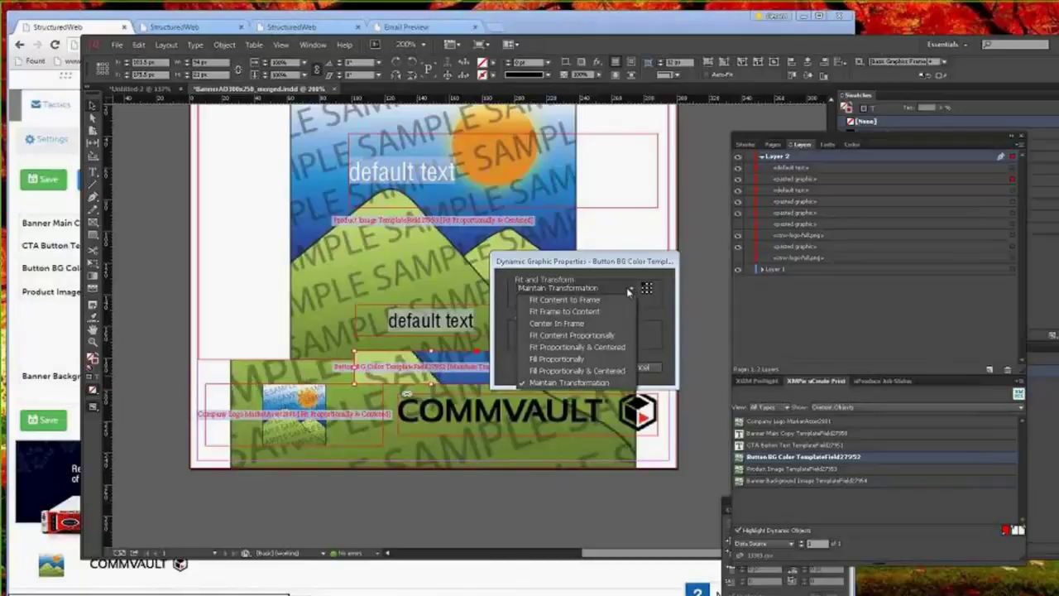
left_click(598, 347)
left_click(582, 367)
Set the Button BG Color frame's Fit and Transform option to Fill Proportionally & Centered
right_click(441, 379)
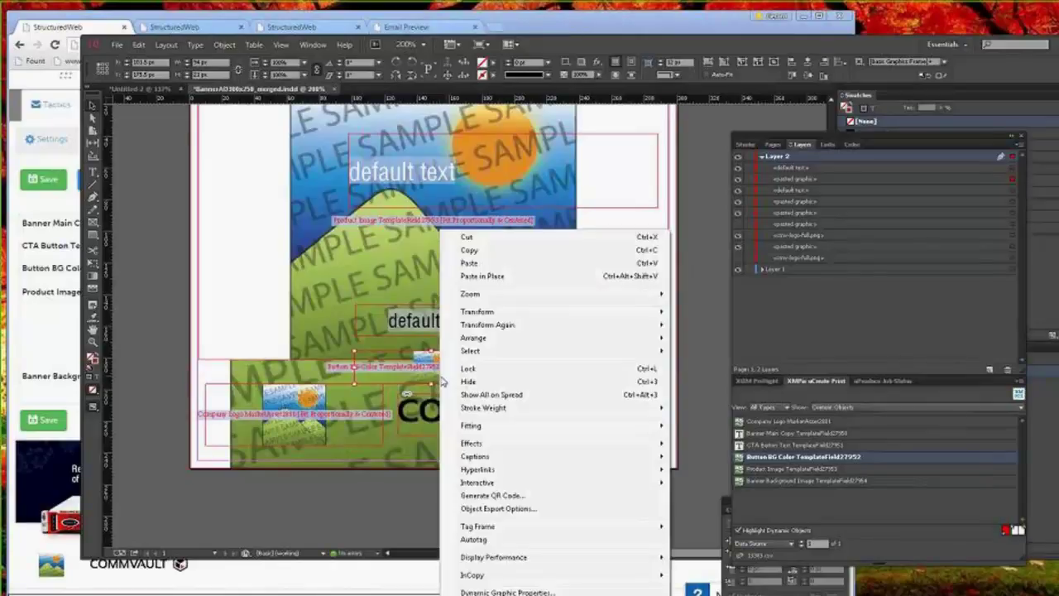
mouse_move(520, 558)
left_click(526, 592)
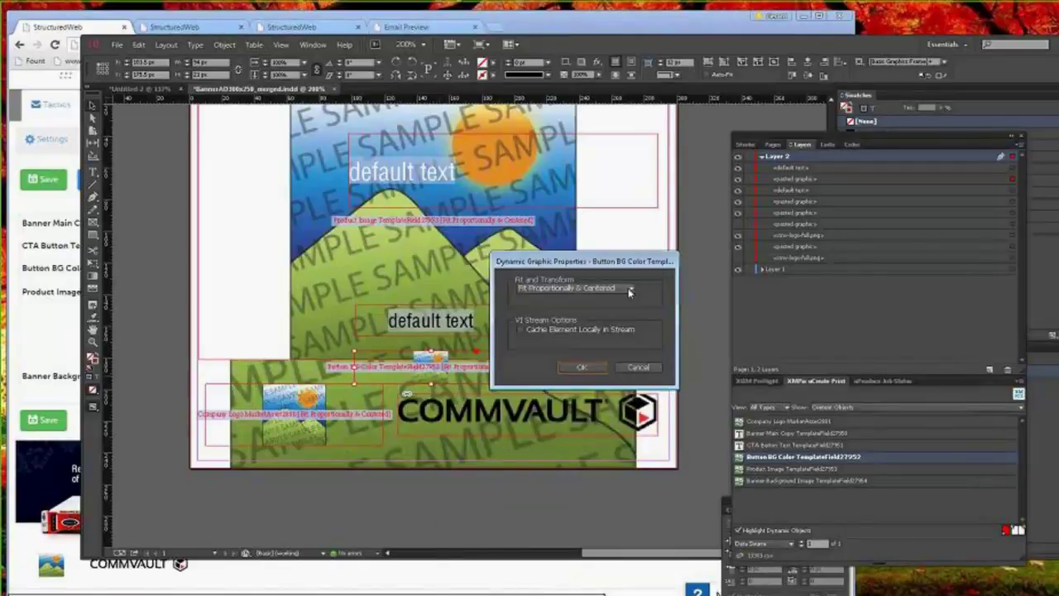
left_click(629, 291)
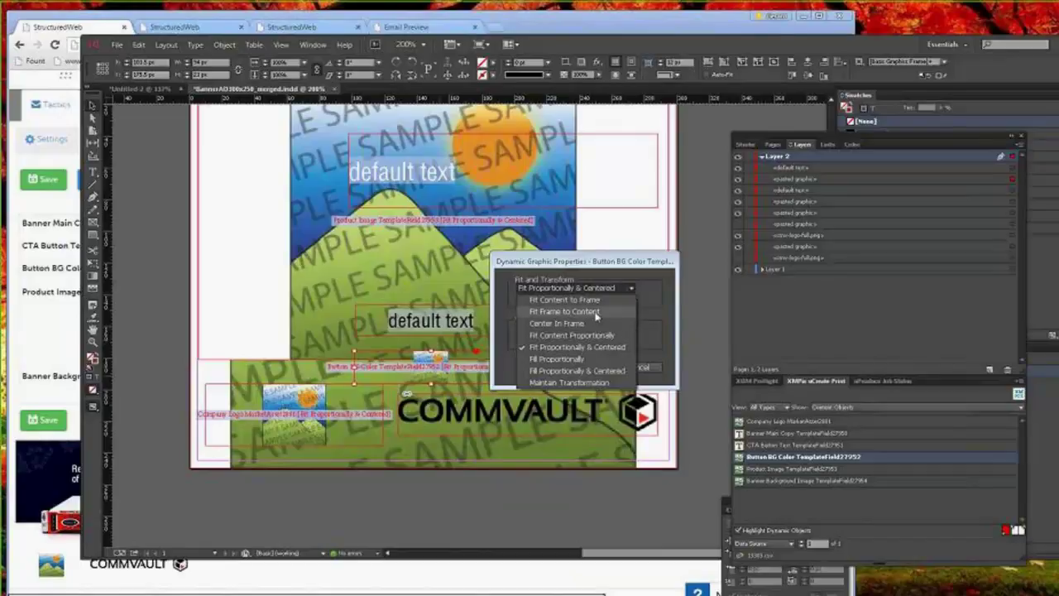
left_click(589, 373)
left_click(584, 368)
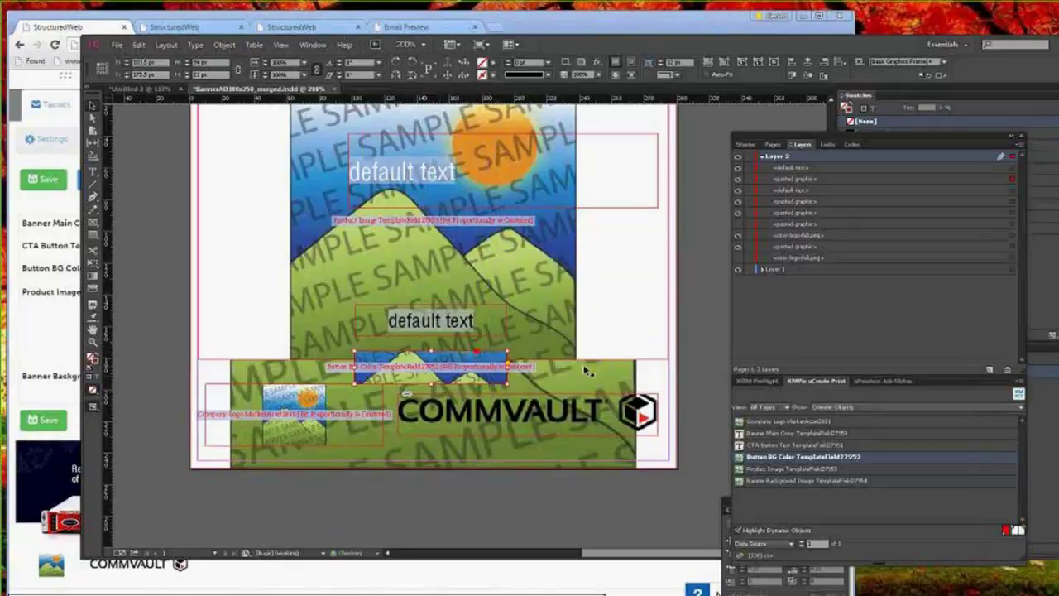
Move the CTA text frame back down over the Button BG Color frame and save the document
left_click(463, 331)
key("shift+Down")
key("shift+Down")
key("shift+Down")
key("shift+Down")
key("shift+Down")
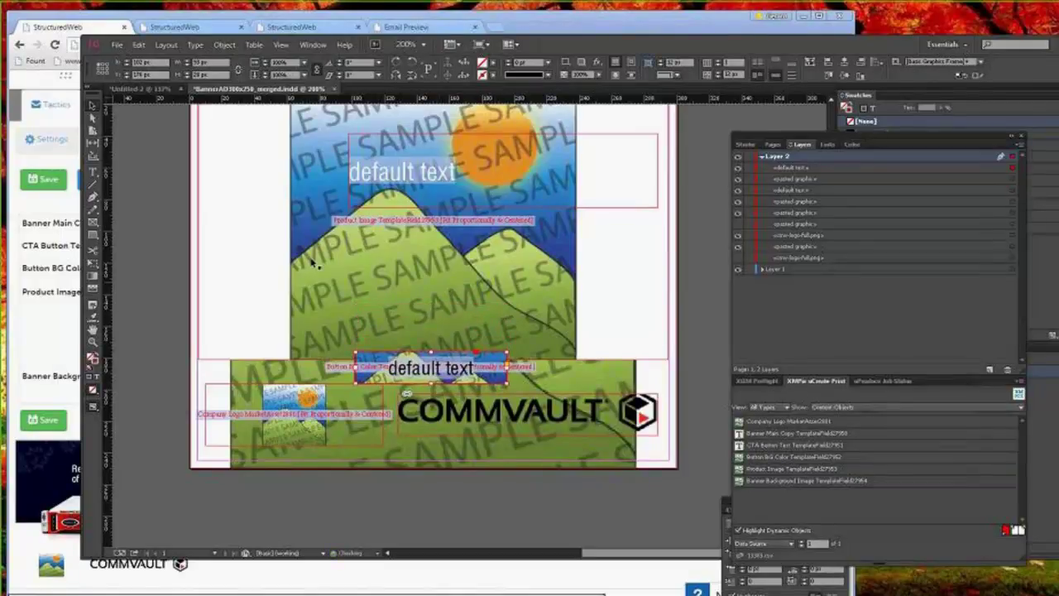
left_click(117, 45)
left_click(147, 170)
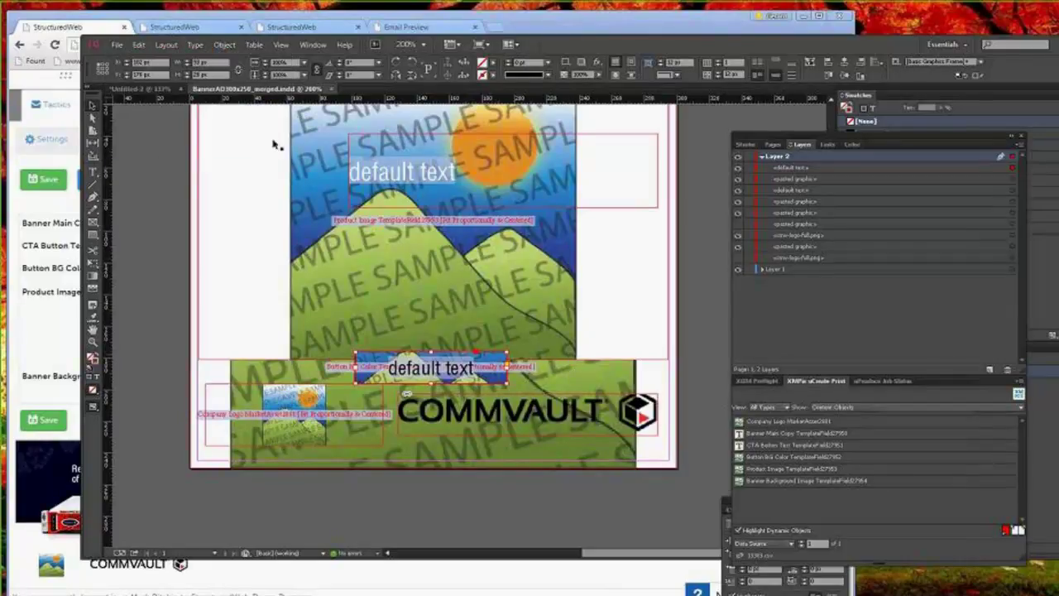
Export the banner from XMPie as the campaign package BannerAD300x250_merged.cpkg in folder 21154, replacing the existing file
left_click(117, 44)
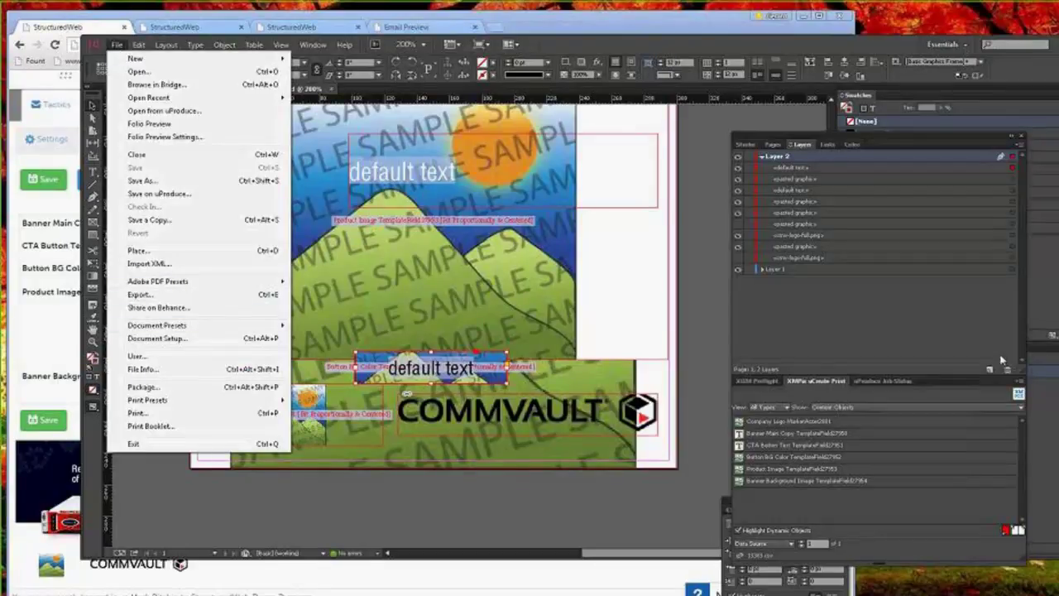
left_click(1022, 377)
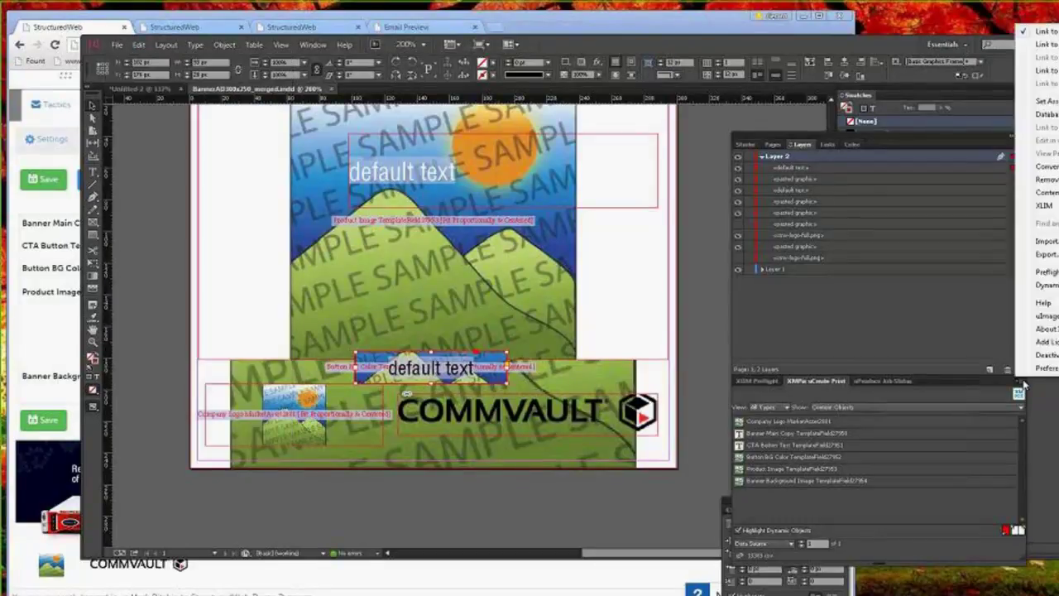
left_click(1053, 260)
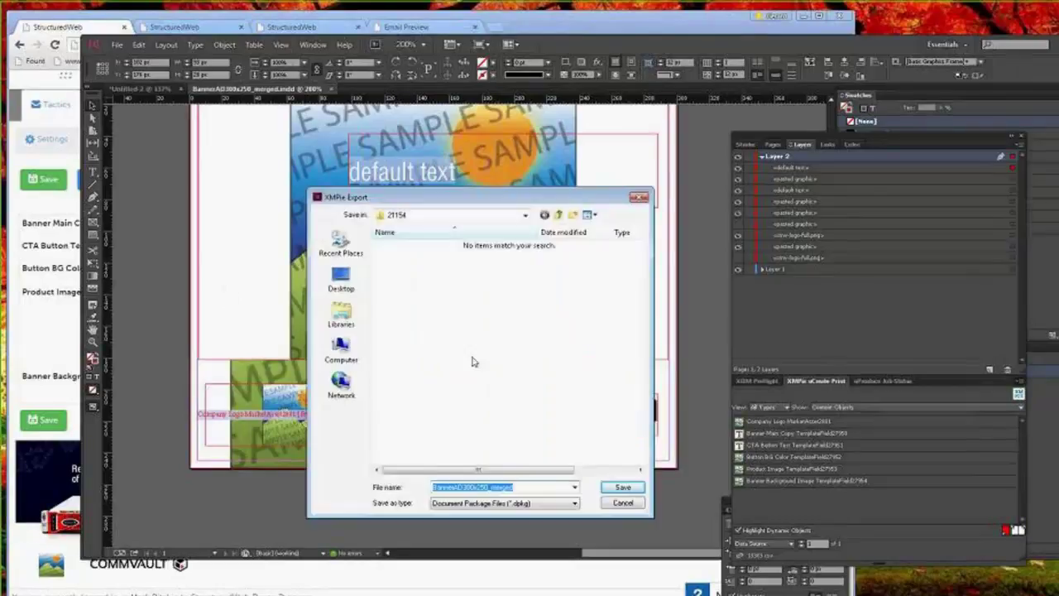
left_click(560, 502)
left_click(540, 529)
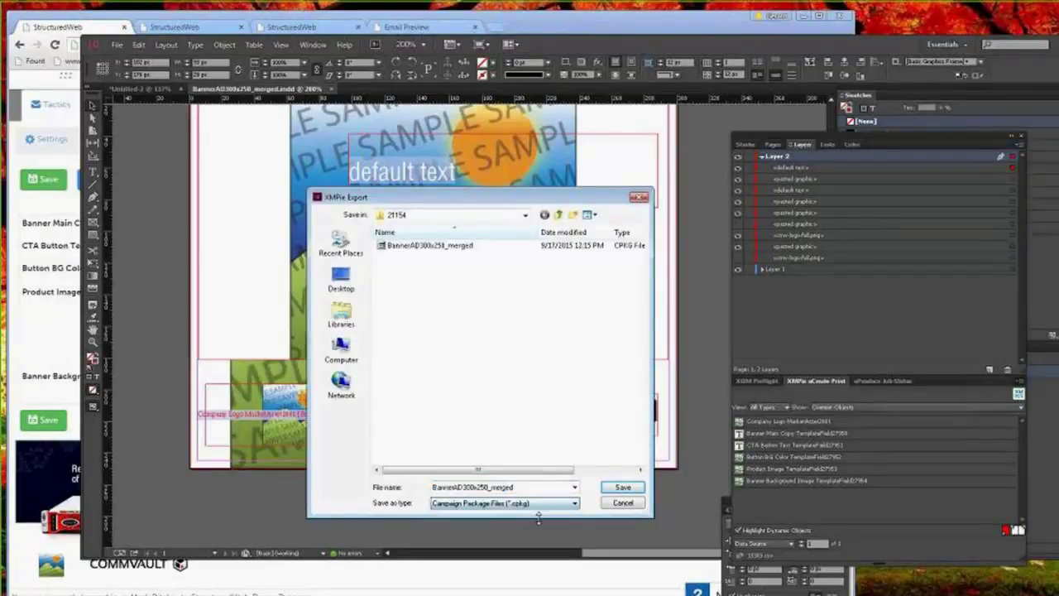
left_click(623, 487)
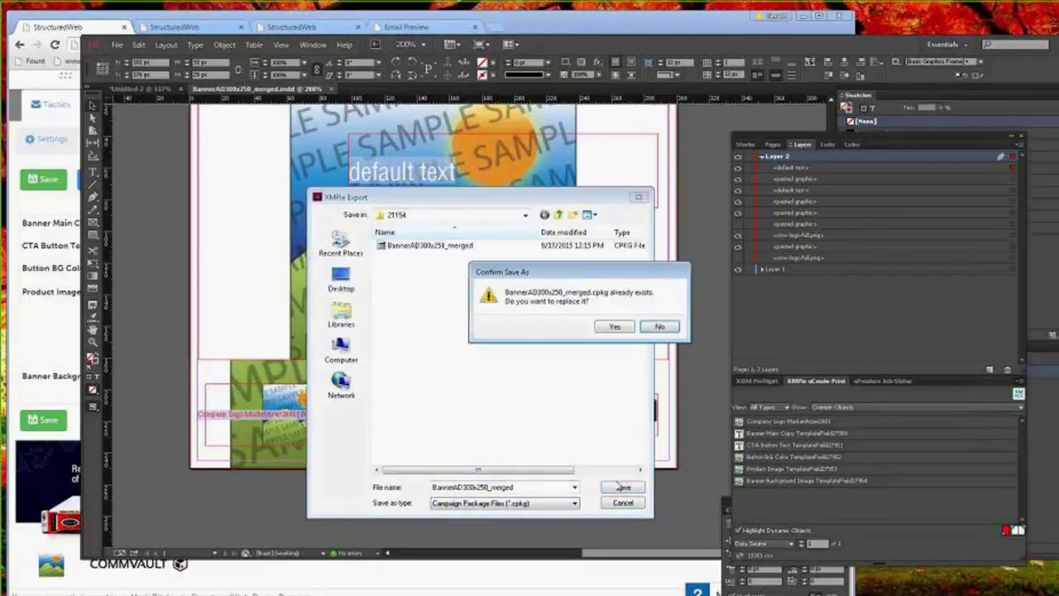
left_click(619, 328)
left_click(671, 364)
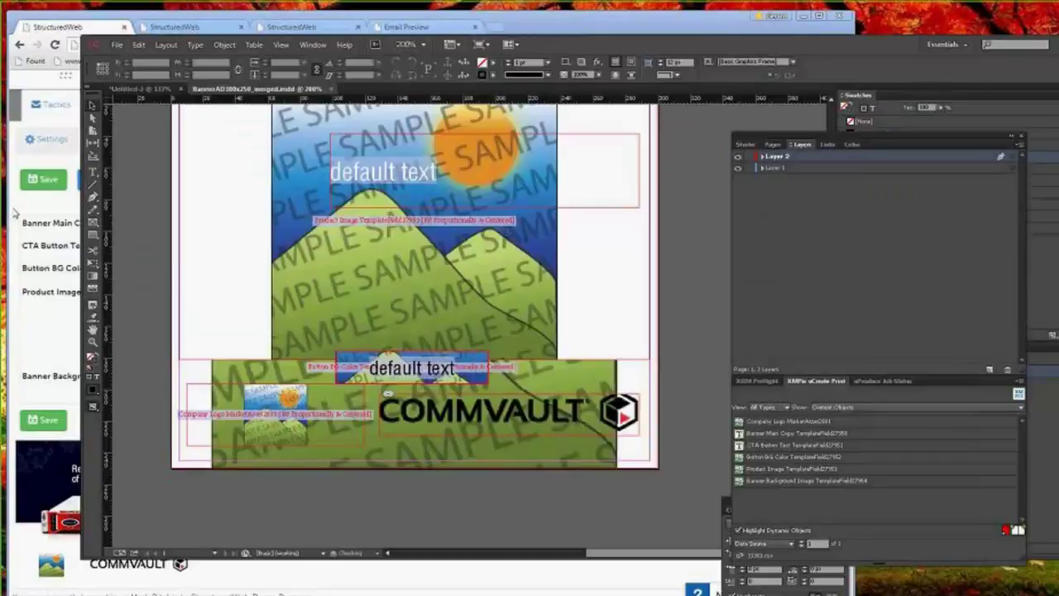
Switch to StructuredWeb and upload the re-exported BannerAD300x250_merged.cpkg from folder 21154 to the banner template
left_click(18, 215)
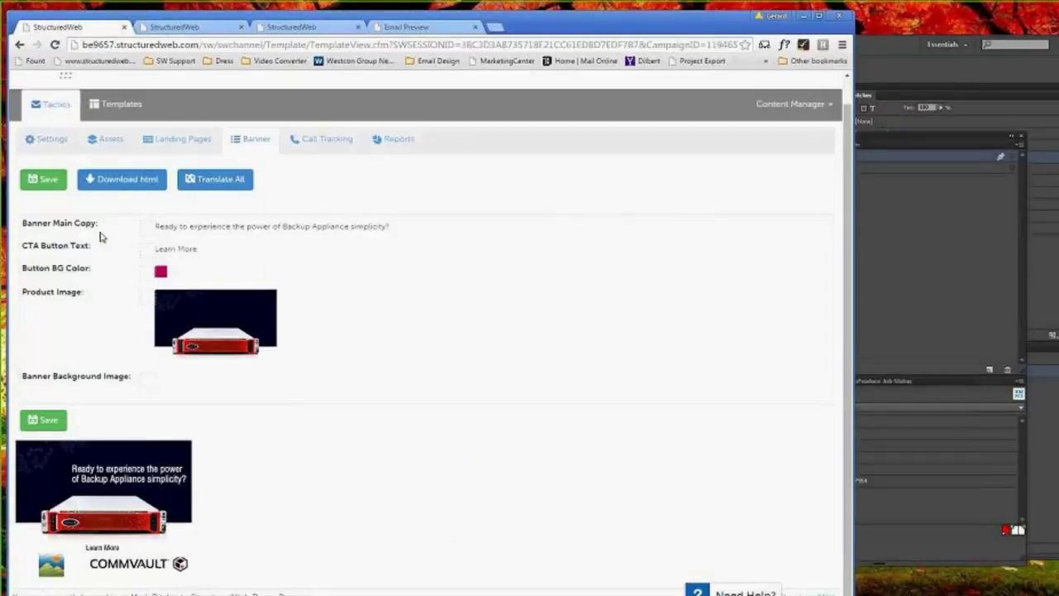
left_click(106, 105)
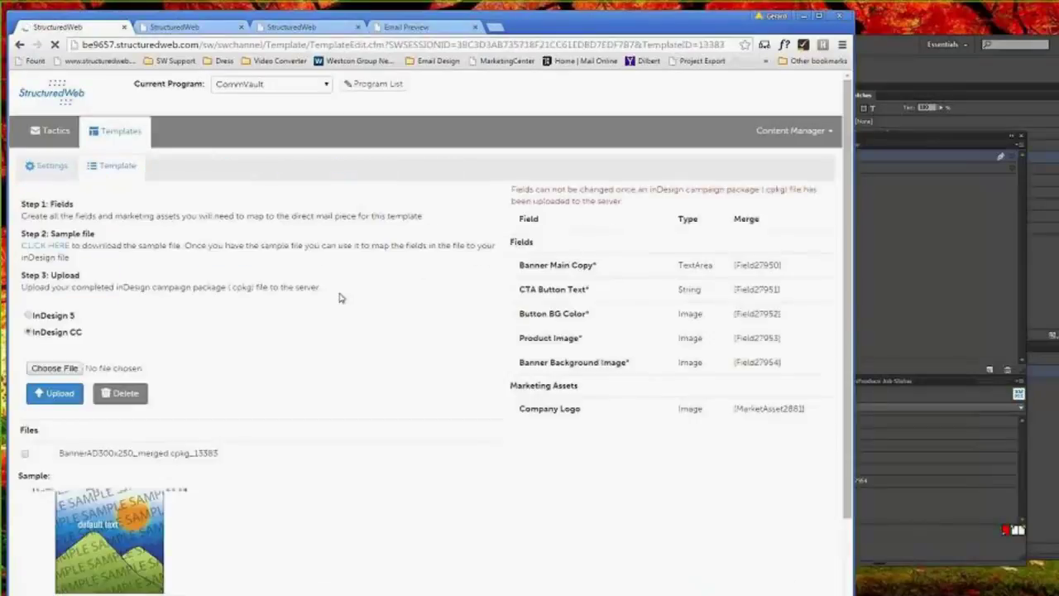
left_click(80, 366)
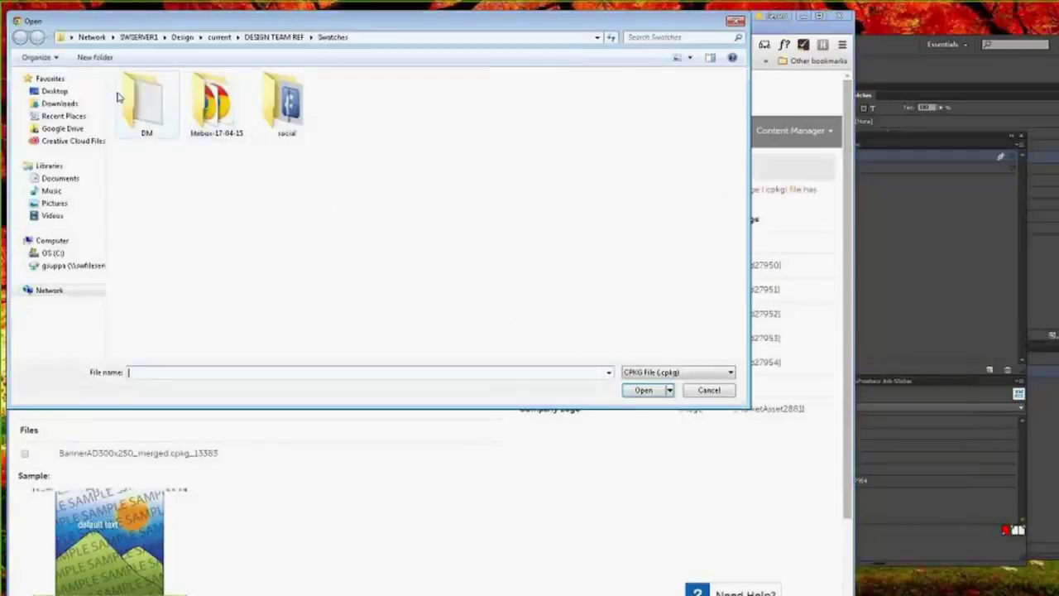
left_click(64, 115)
double_click(140, 94)
left_click(157, 143)
left_click(644, 390)
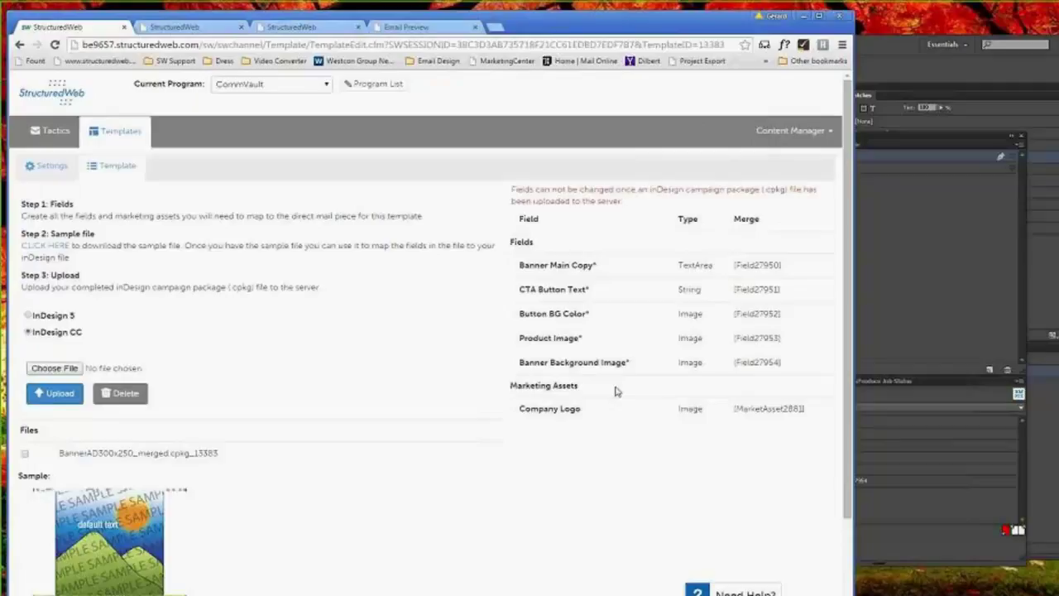
left_click(51, 395)
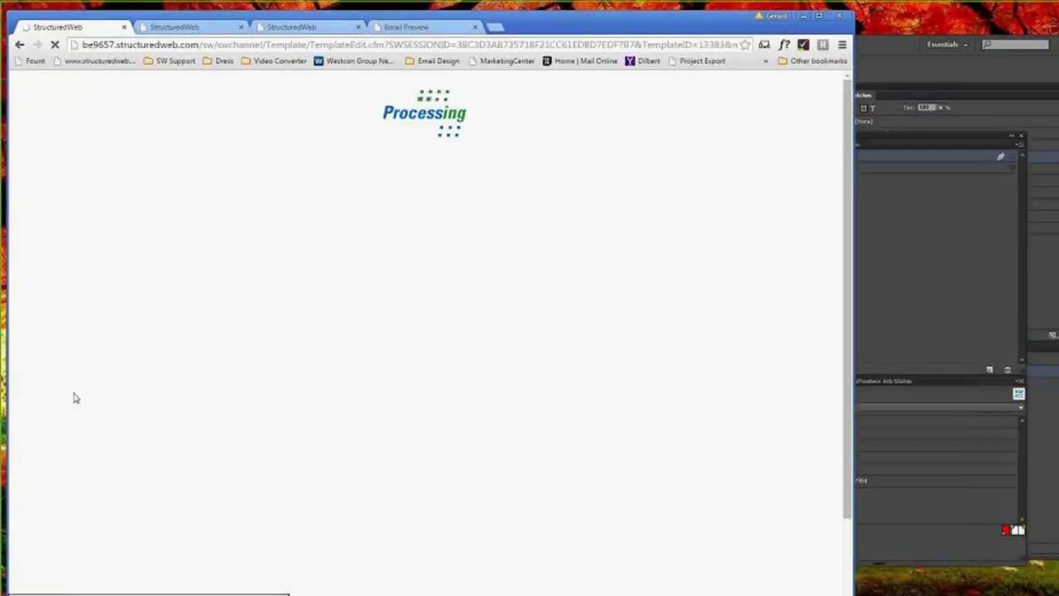
scroll(107, 464, "down", 1)
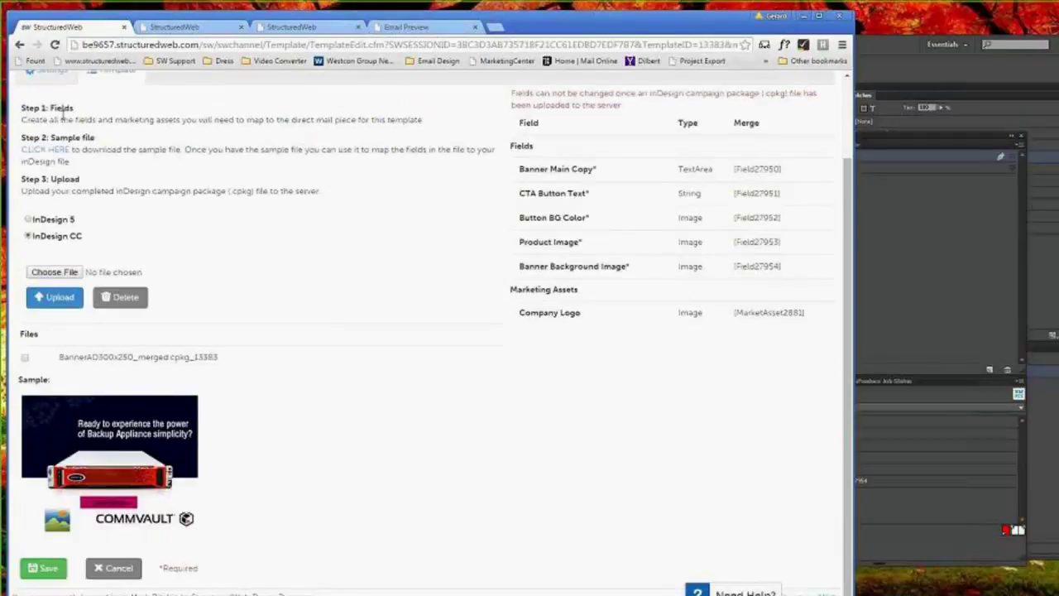
scroll(62, 116, "up", 1)
Replace the Button BG Color image in CommVault Banner Ad - Default with the swatch document_blue_hex_125395
left_click(51, 131)
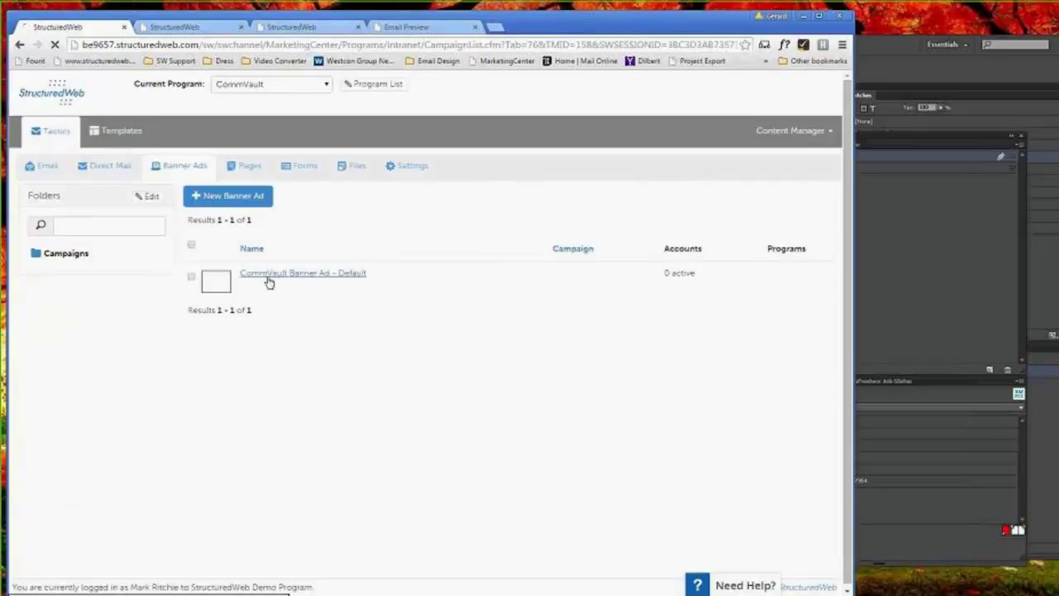
left_click(237, 282)
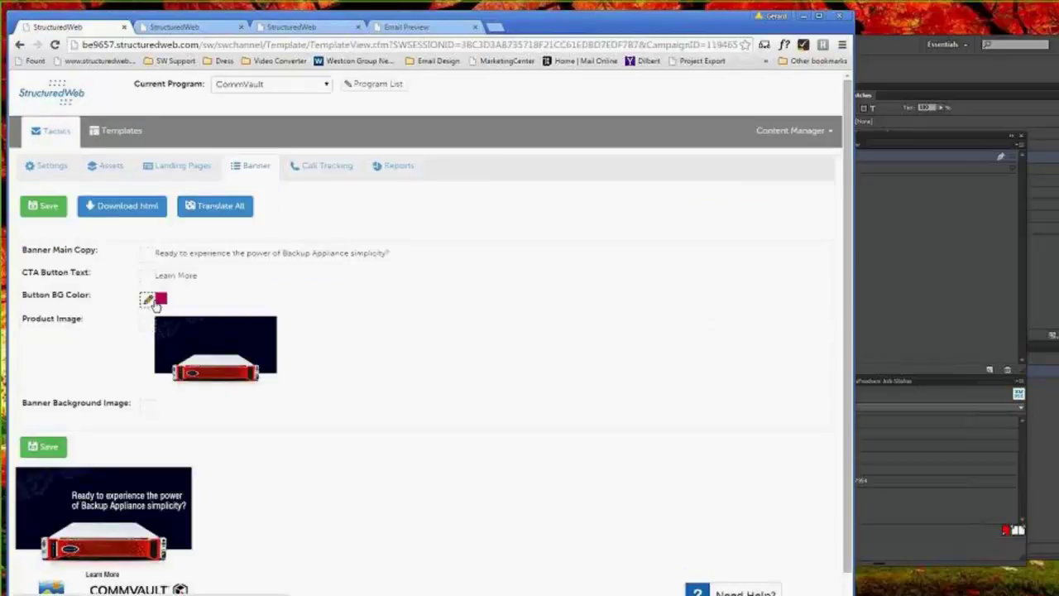
left_click(260, 302)
left_click(197, 320)
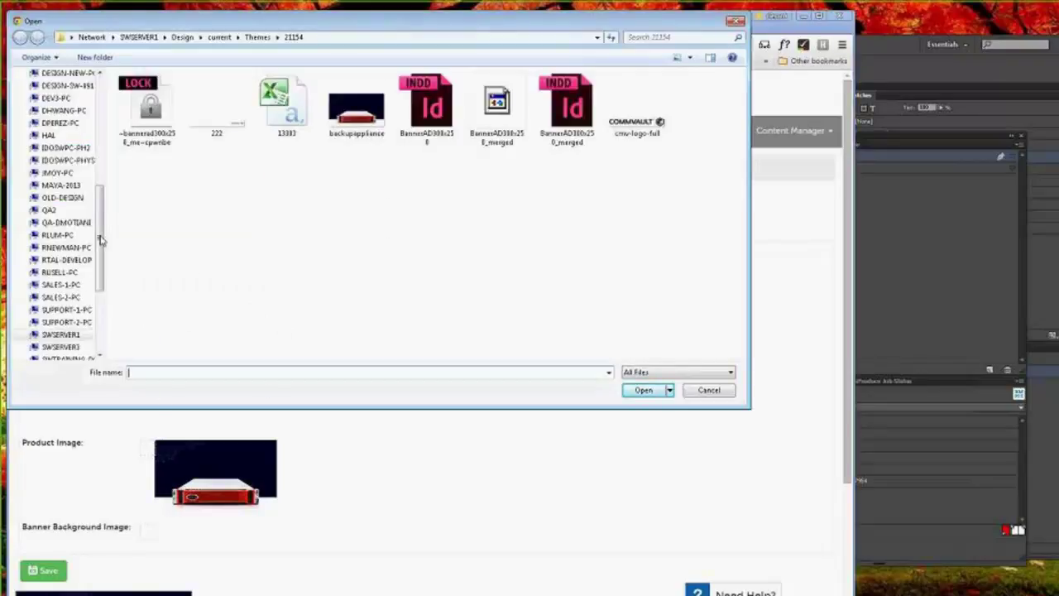
scroll(91, 207, "up", 7)
left_click(65, 116)
double_click(139, 105)
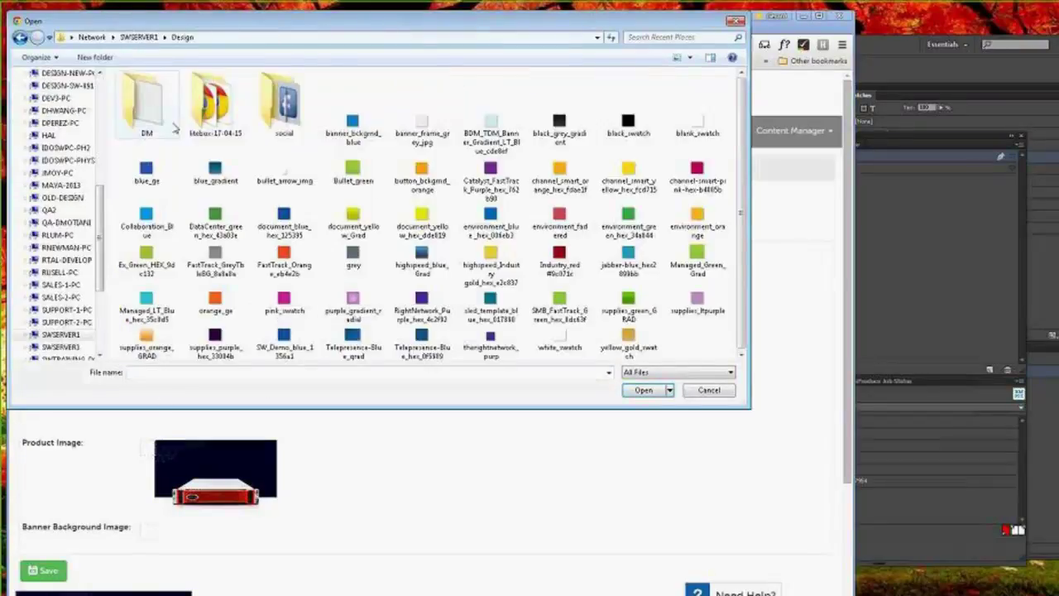
left_click(284, 217)
left_click(639, 390)
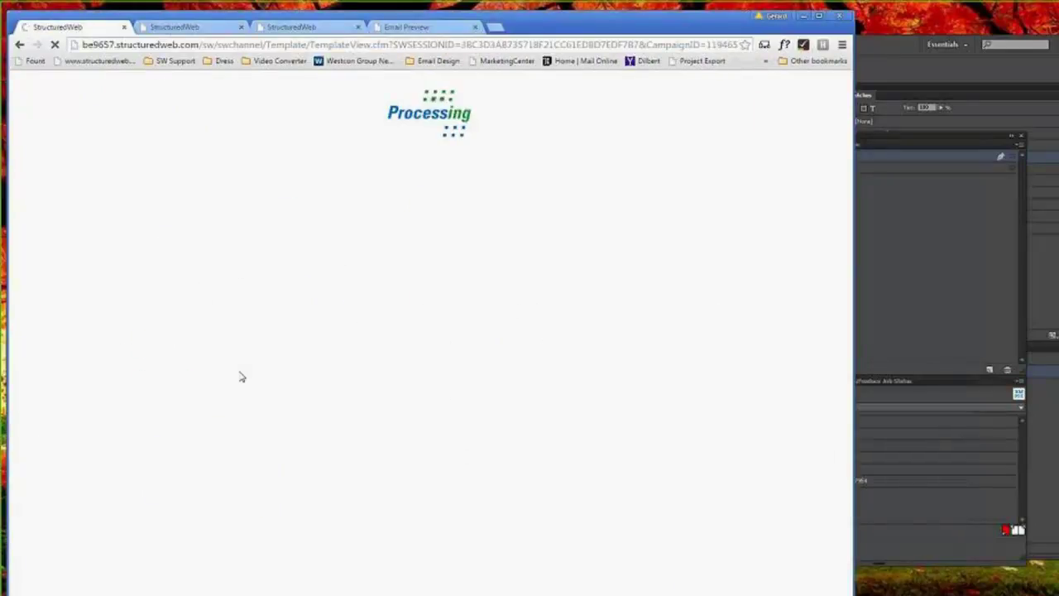
scroll(236, 389, "down", 1)
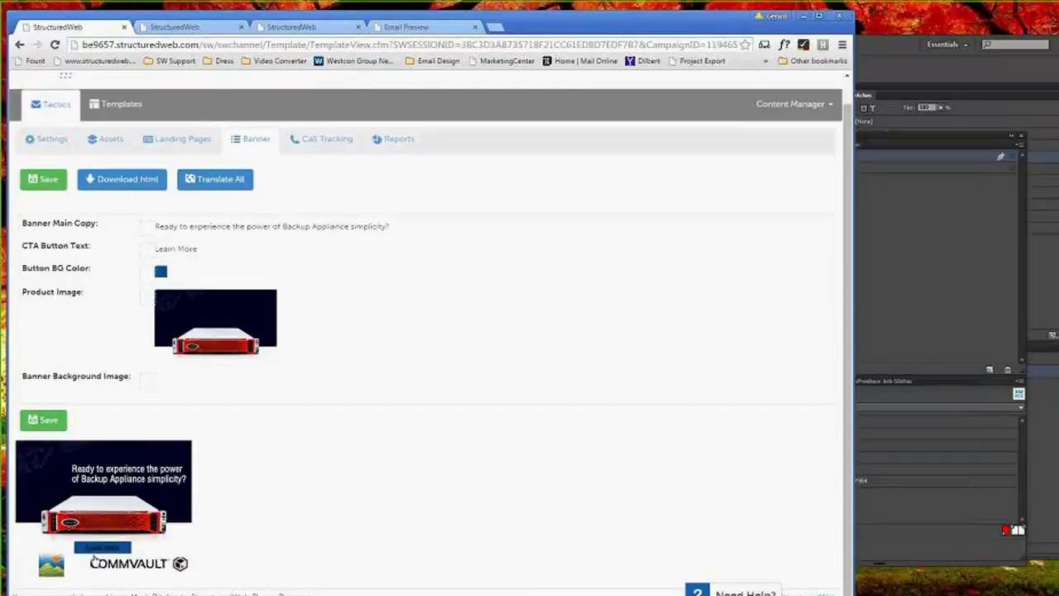
Switch to InDesign, temporarily disable copy fitting on the CTA button text, and set its fill color to [Paper]
left_click(868, 58)
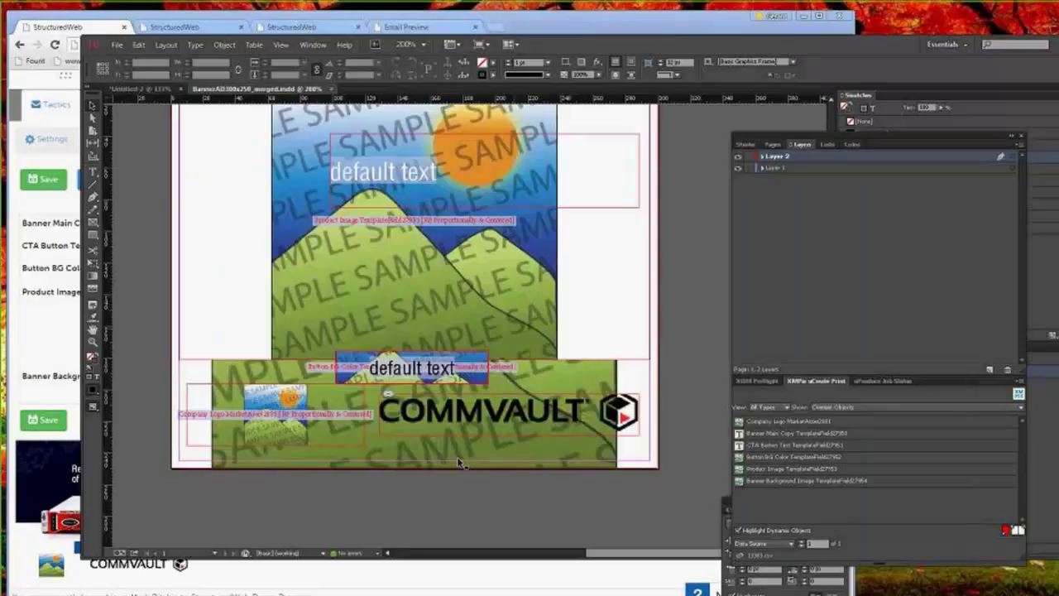
double_click(398, 376)
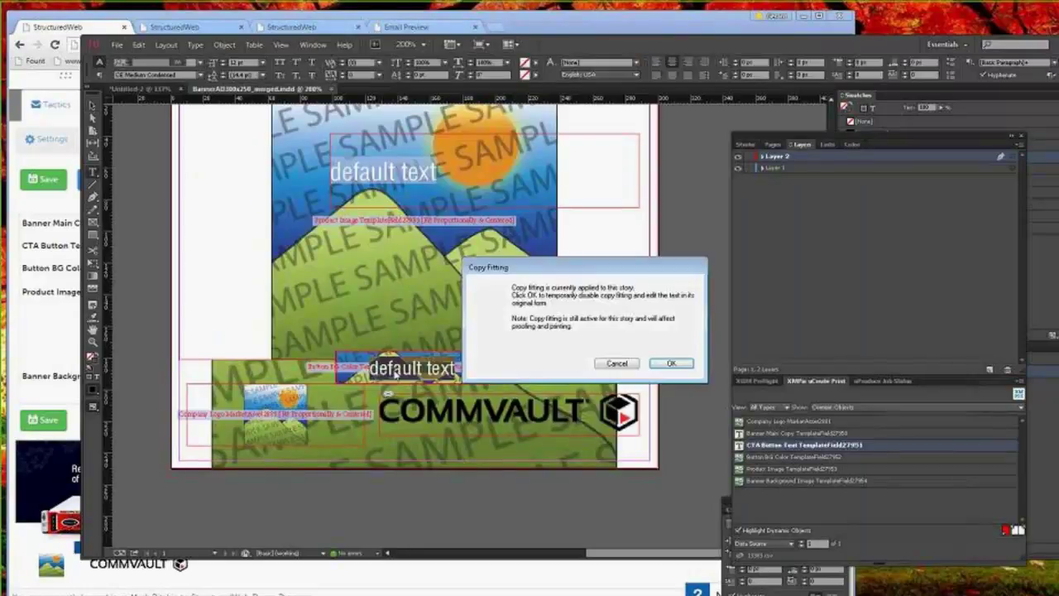
left_click(676, 366)
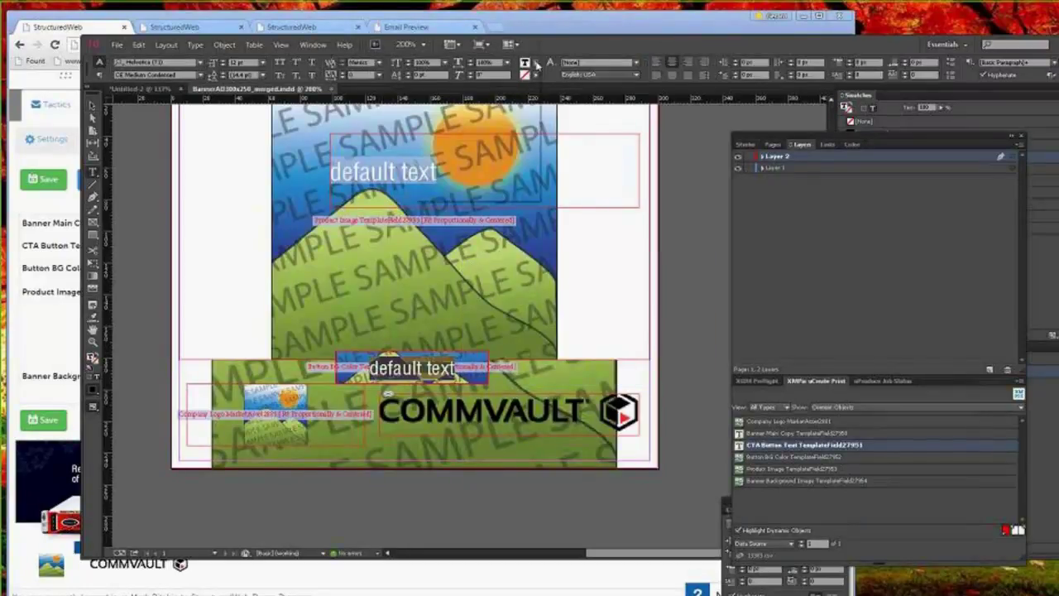
left_click(535, 63)
left_click(440, 123)
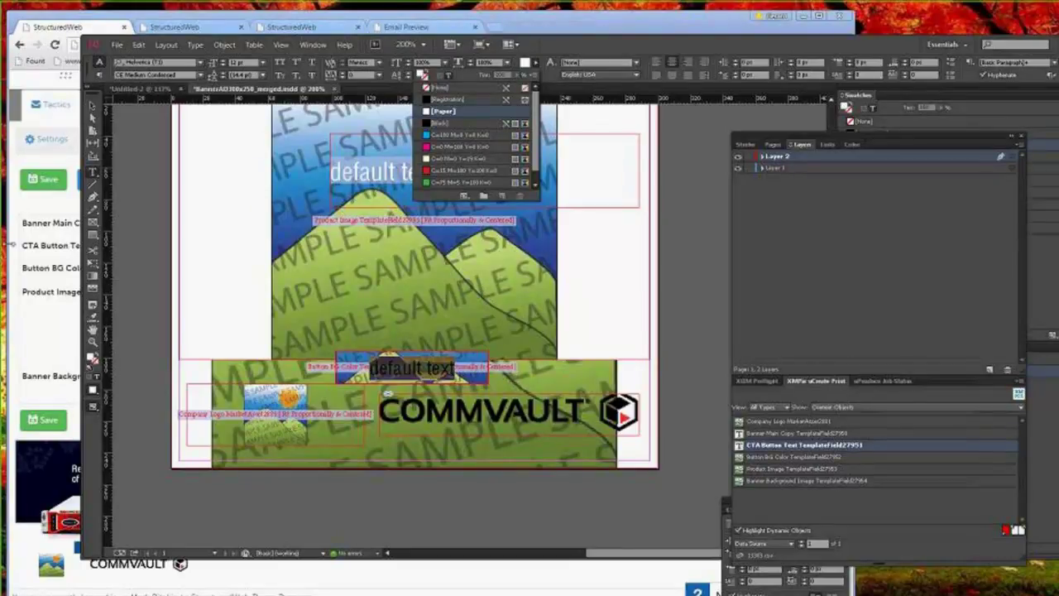
Switch to StructuredWeb, save the ABC account's banner to regenerate its preview, and compare it with the default banner in Content Manager
left_click(12, 245)
left_click(175, 27)
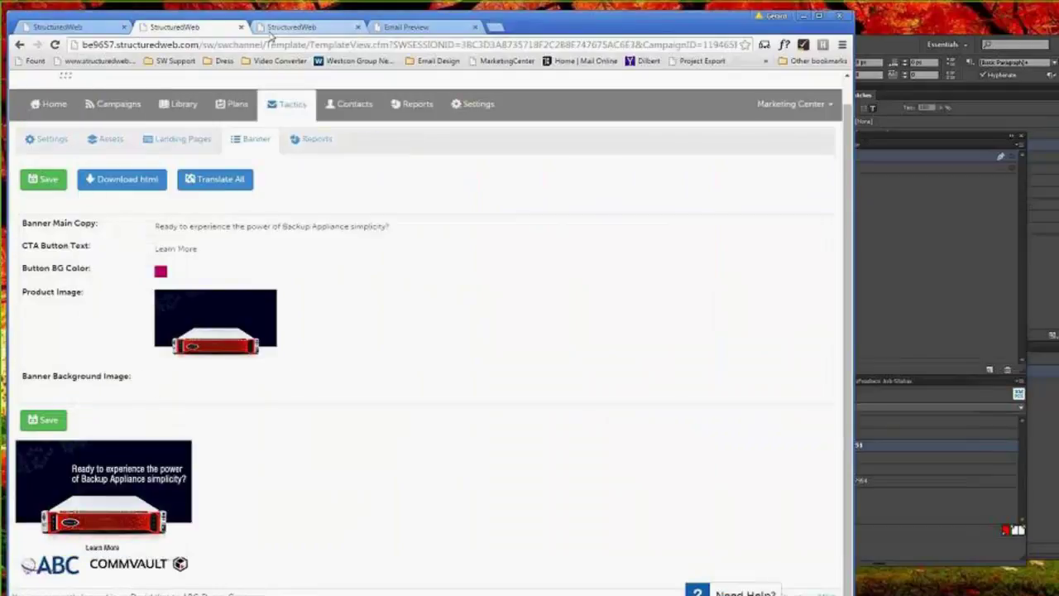
left_click(47, 421)
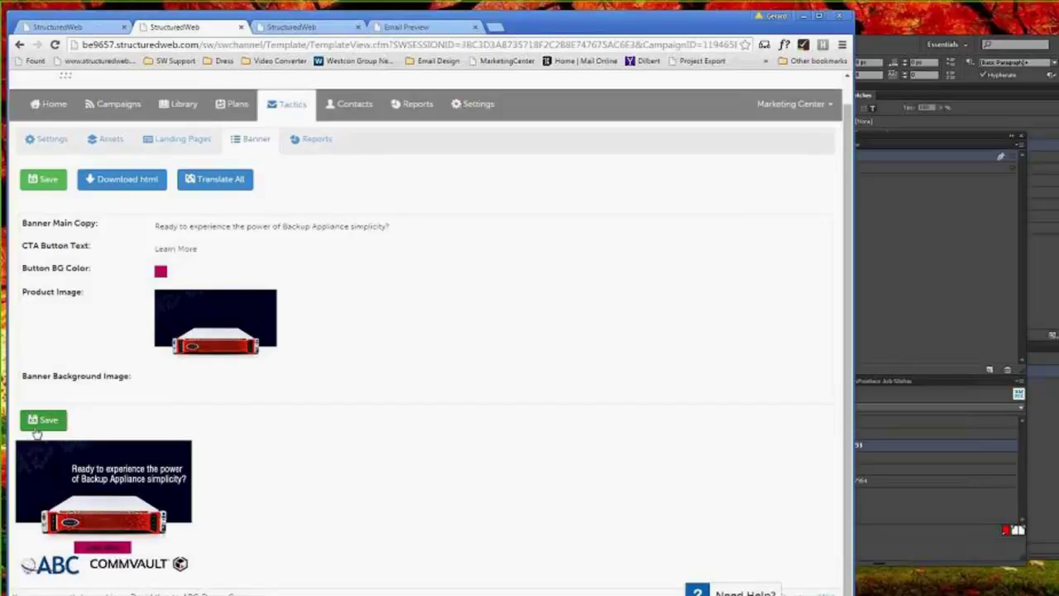
left_click(83, 27)
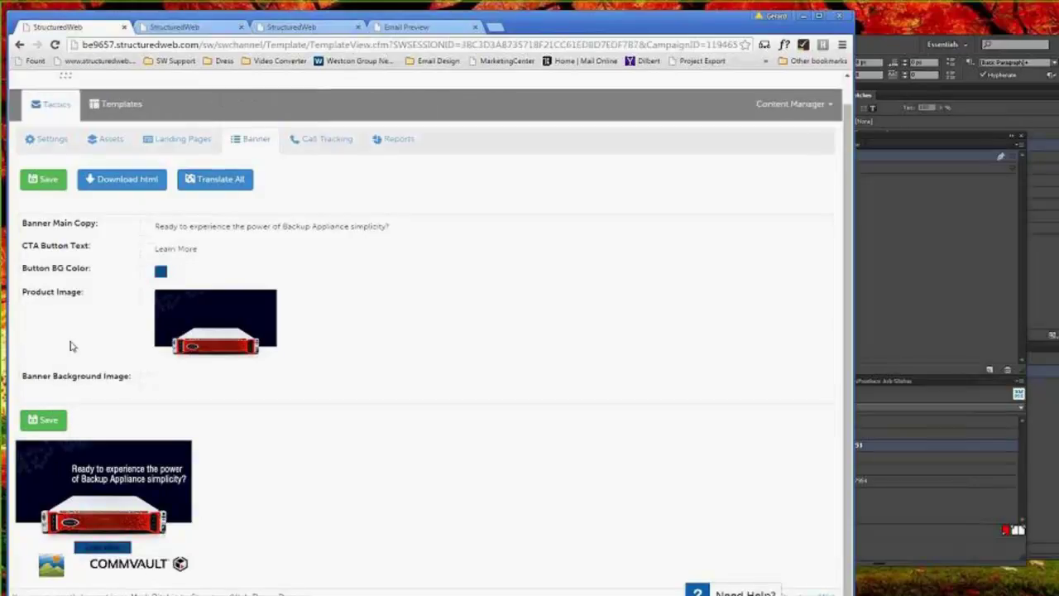
left_click(204, 27)
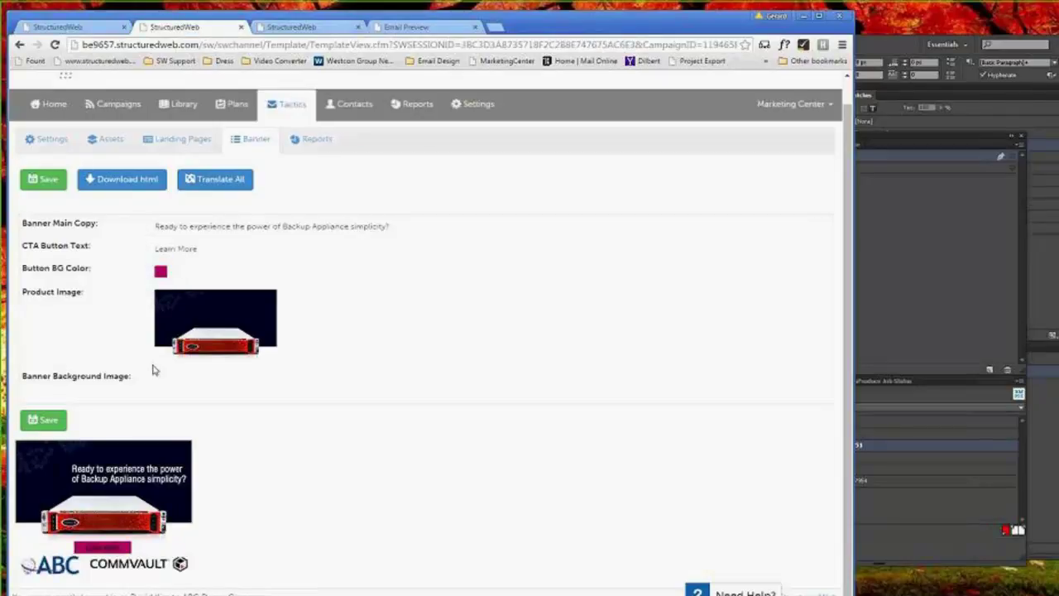
key("ctrl+shift+Tab")
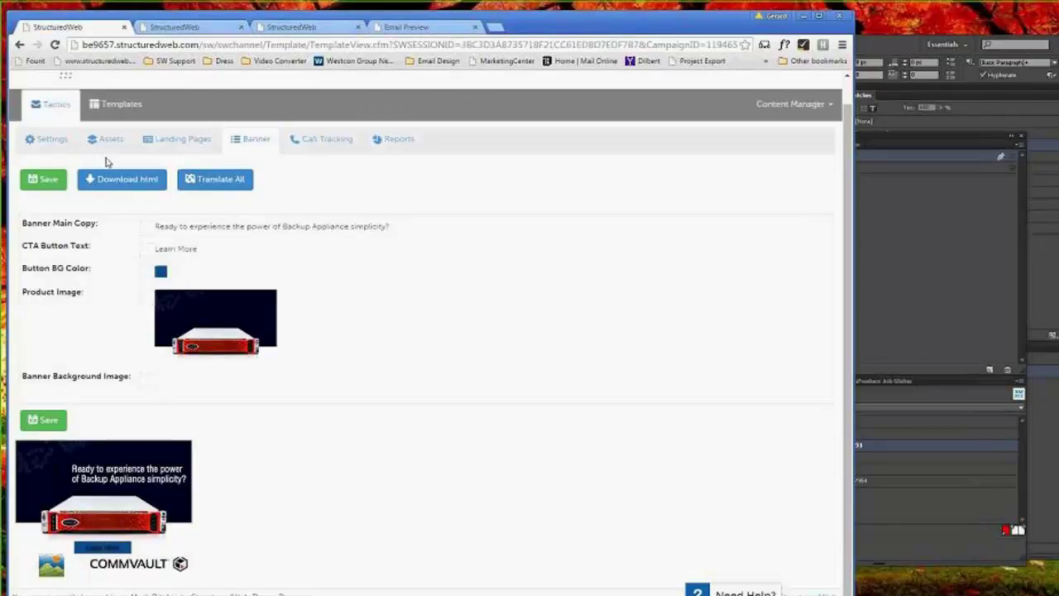